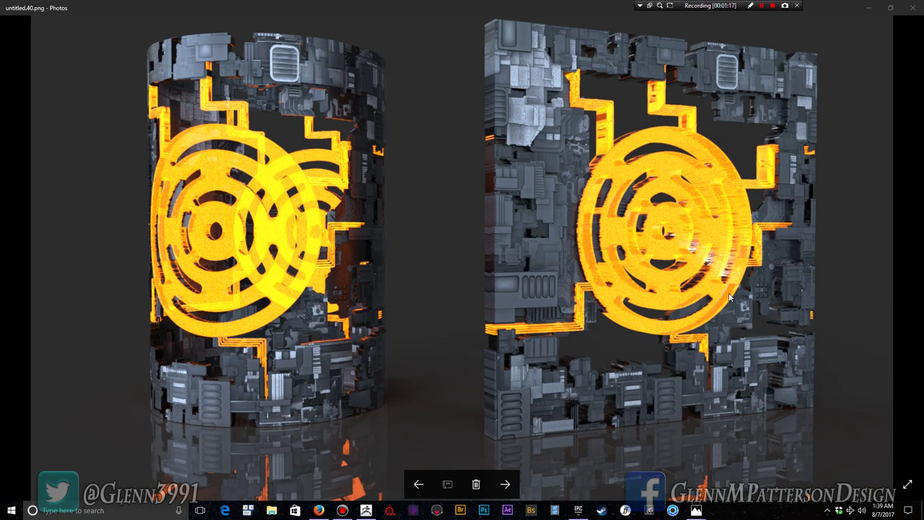
Review the reference images AO.jpg, Shaded.jpg, untitled.40.png and Greeble Rock.jpg in turn
mouse_move(696, 511)
click(755, 474)
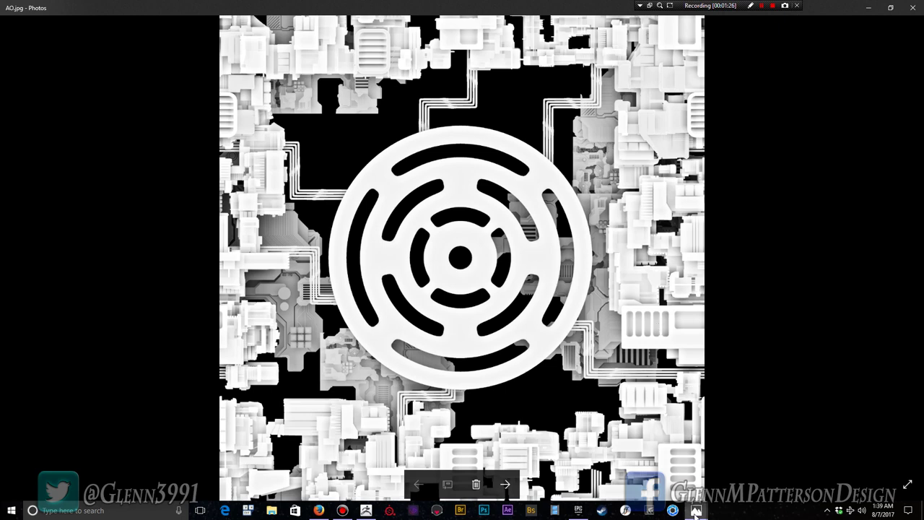
mouse_move(696, 510)
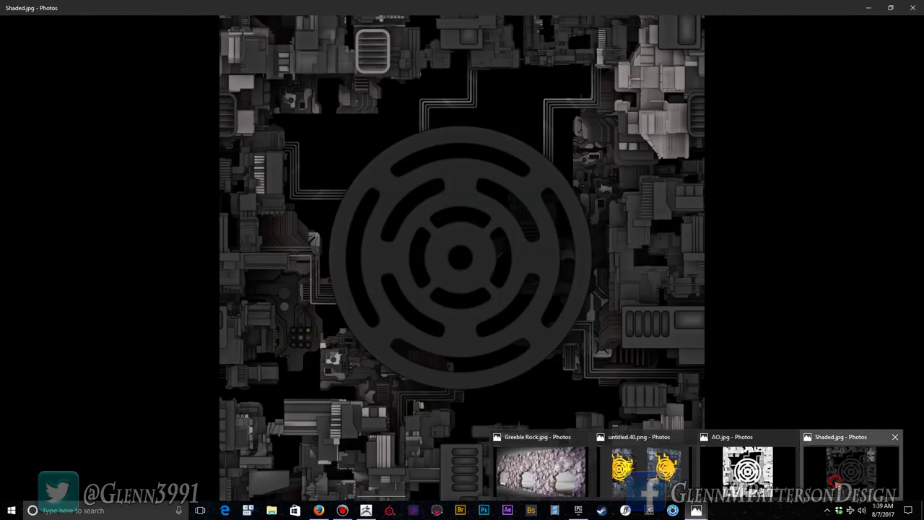
click(810, 486)
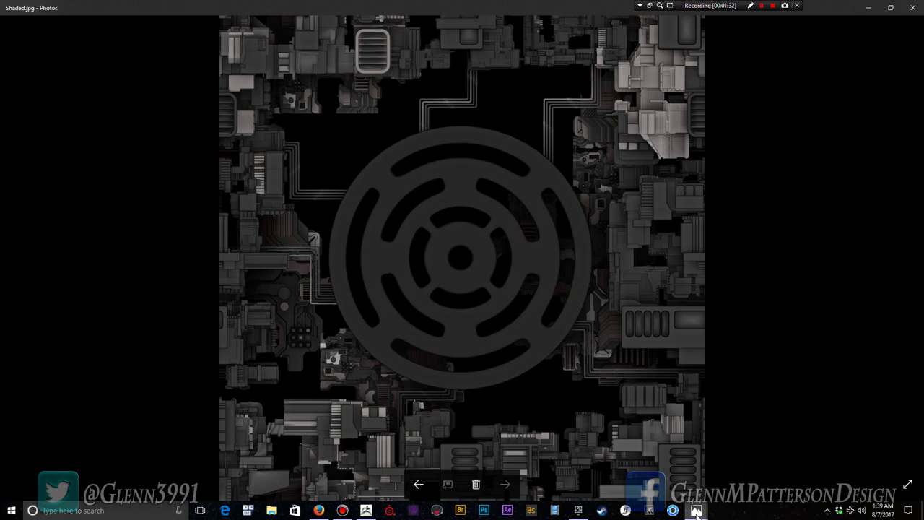
mouse_move(696, 510)
click(639, 473)
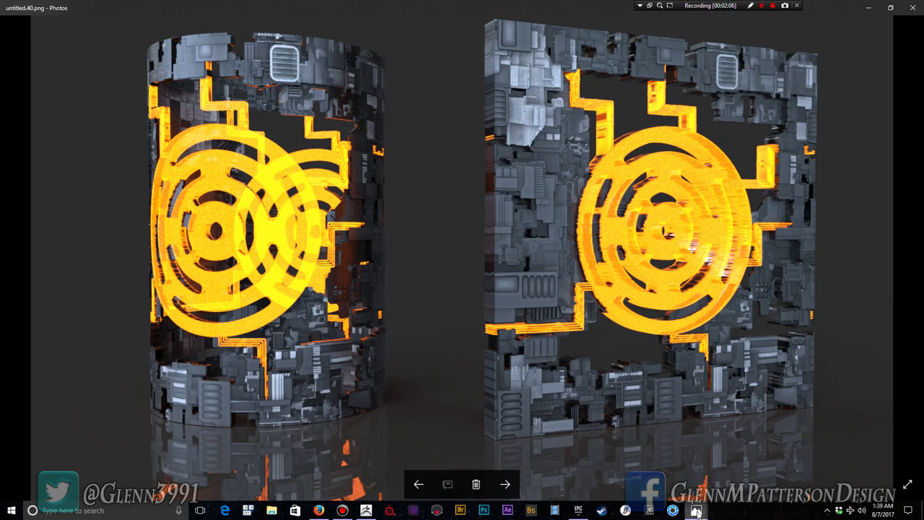
mouse_move(697, 512)
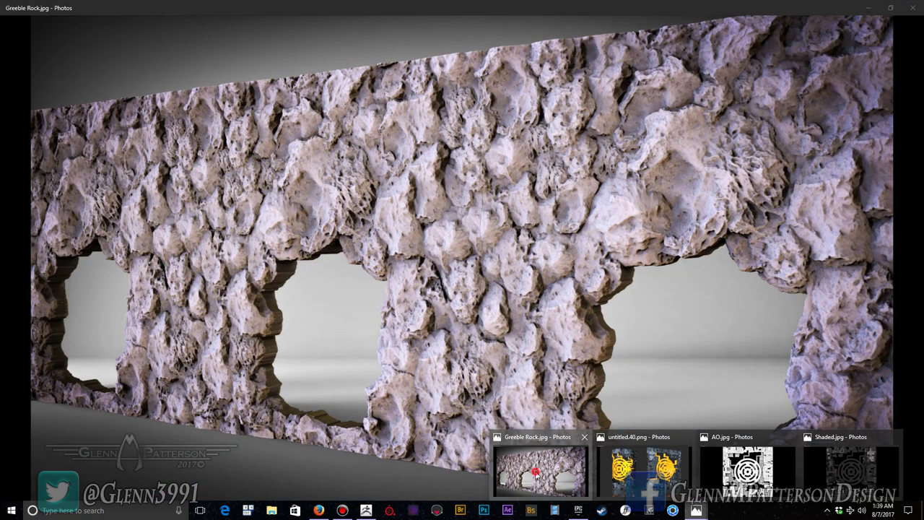
click(535, 474)
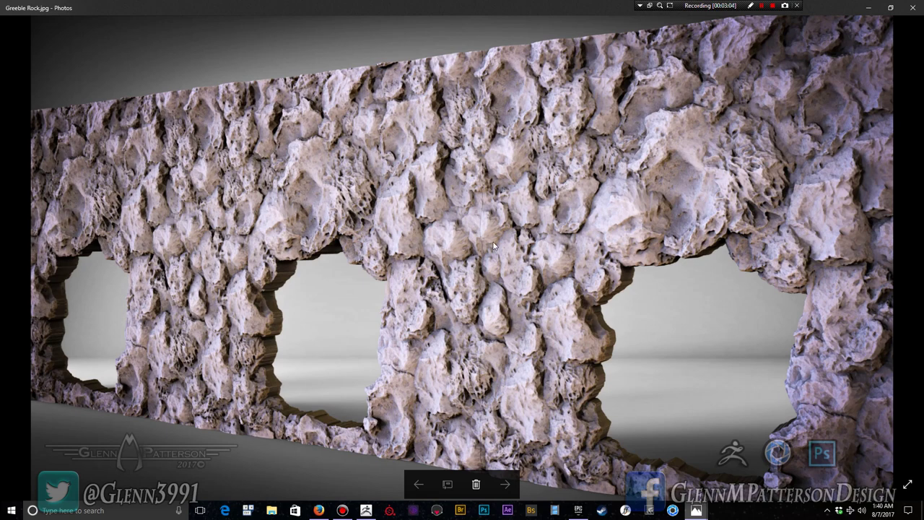
Switch to ZBrush and draw a PolyMesh3D star in the middle of the empty canvas
click(366, 511)
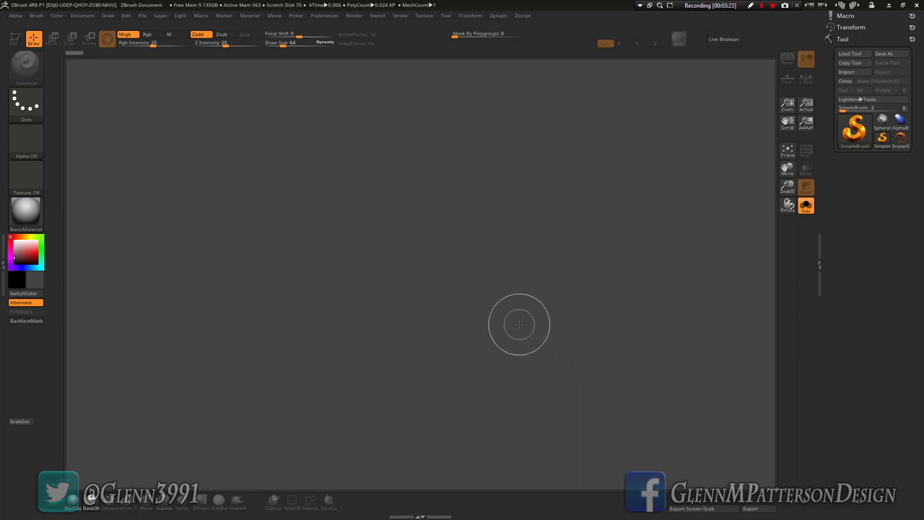
click(854, 130)
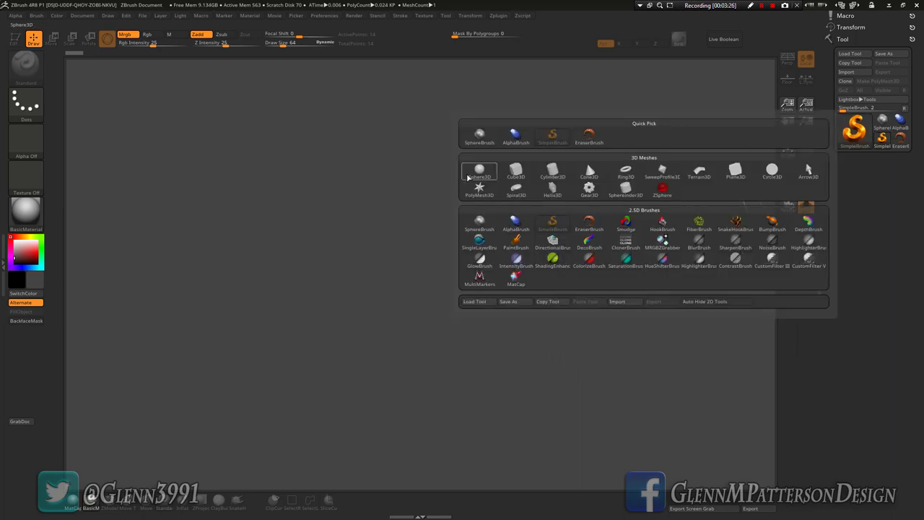
click(479, 189)
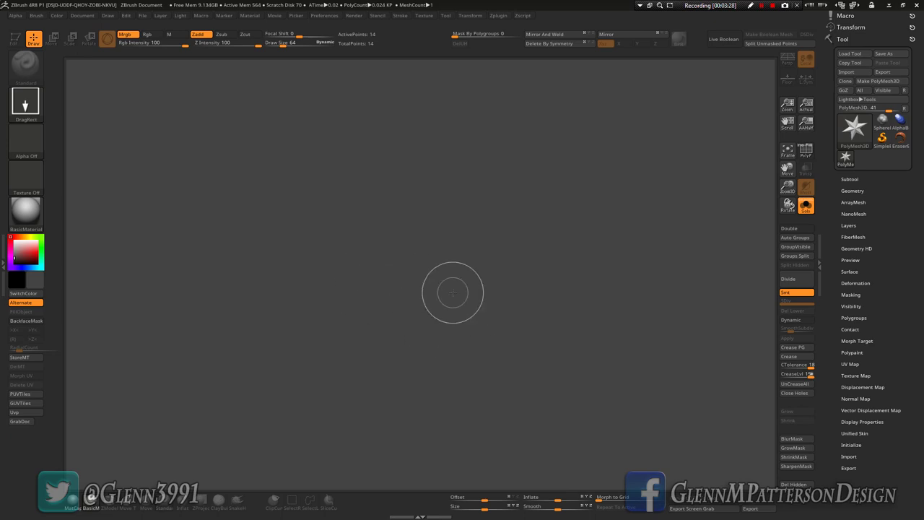
drag(425, 291, 486, 397)
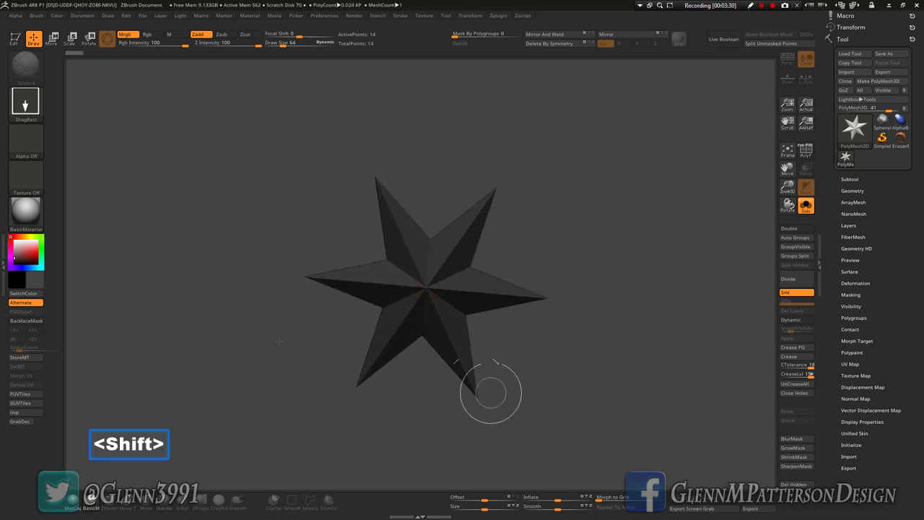
Set the active colour to white, put the star into Edit mode, and frame it in a straight front view
click(40, 283)
drag(45, 288, 15, 214)
key(t)
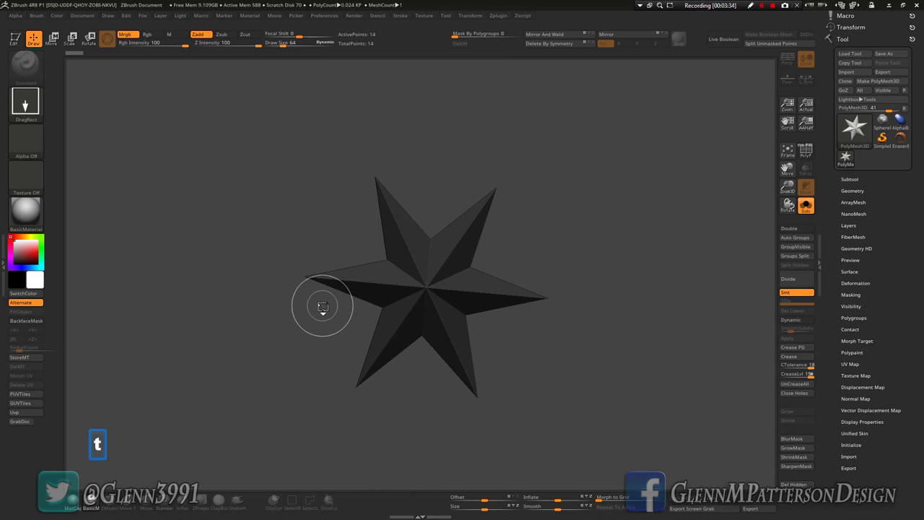
drag(575, 413, 570, 406)
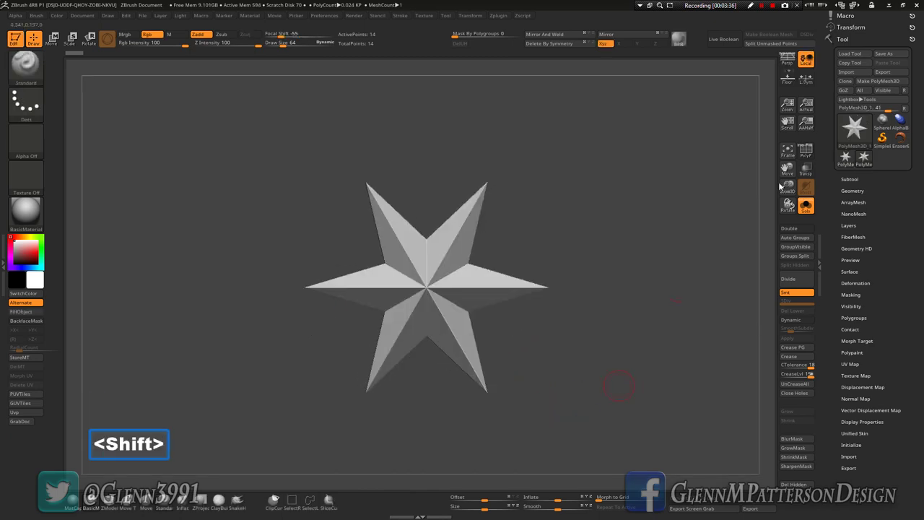
click(788, 151)
drag(788, 186, 791, 151)
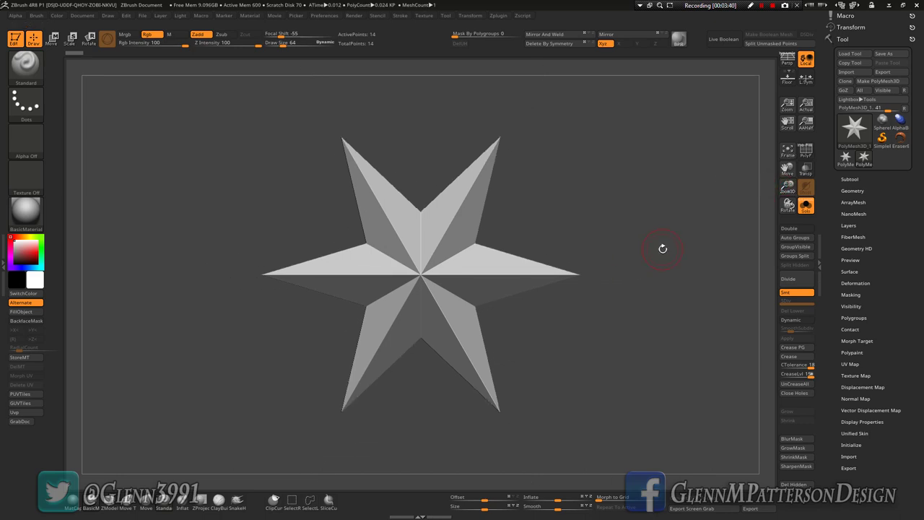
Replace the star with the PowerDetail insert mesh from the IMM Boolean brush
key(b)
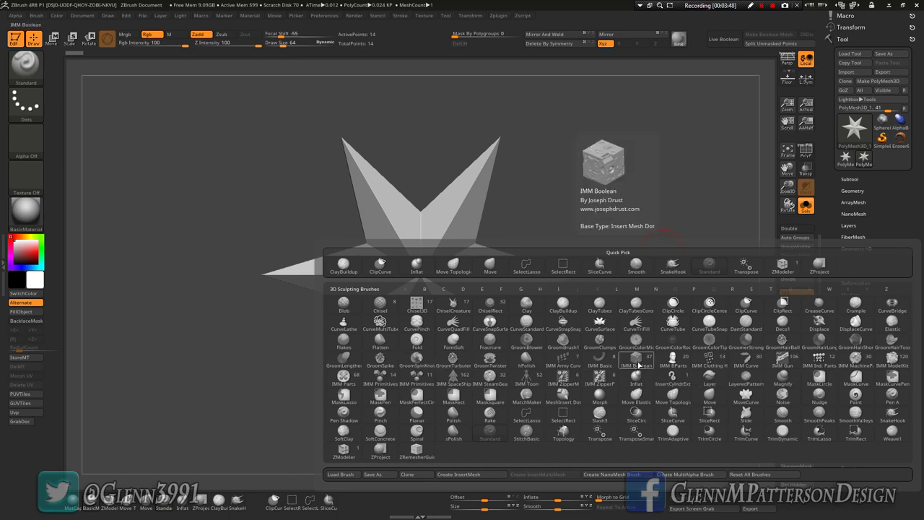
click(638, 365)
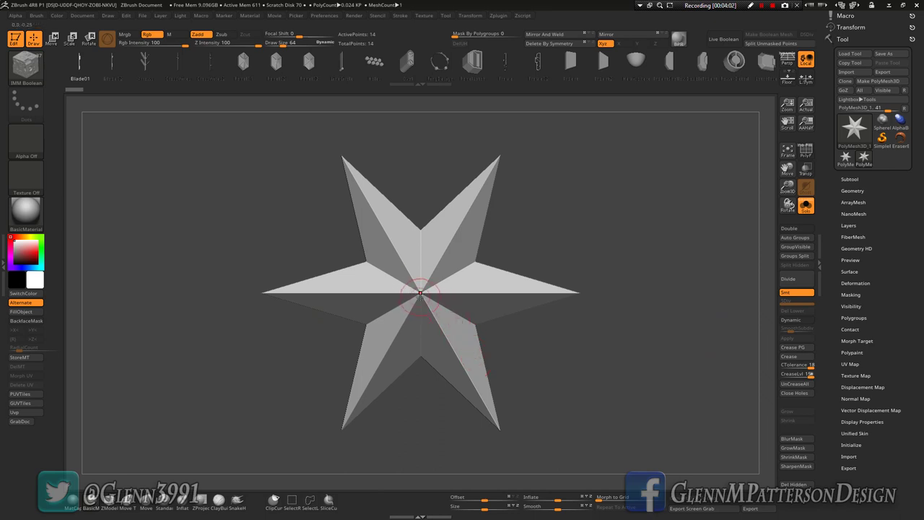
click(735, 67)
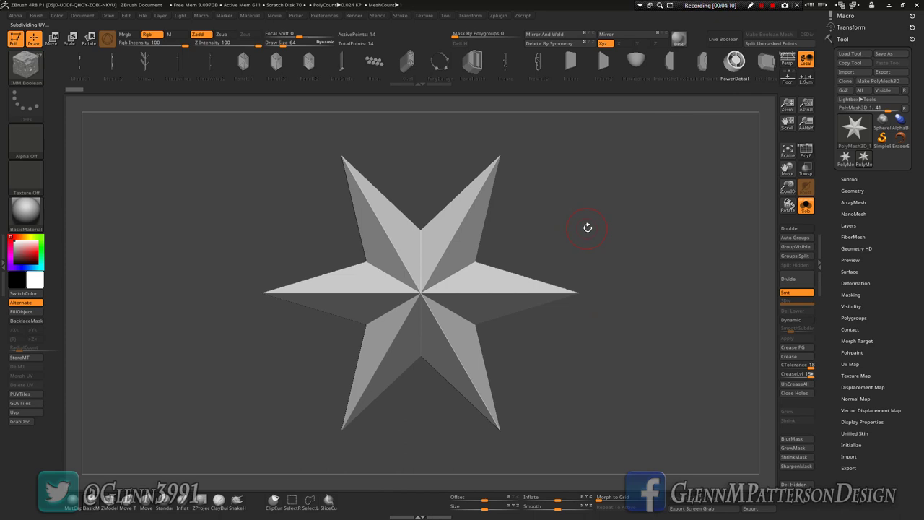
key(m)
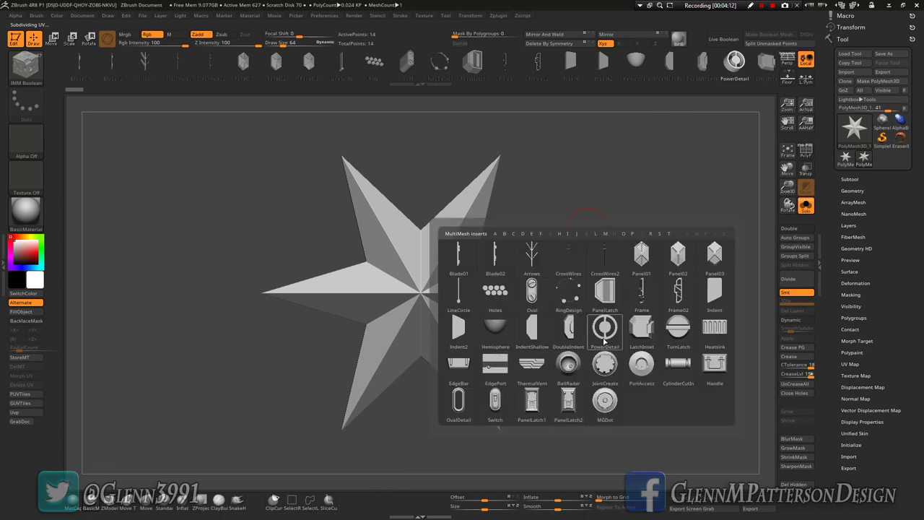
click(605, 330)
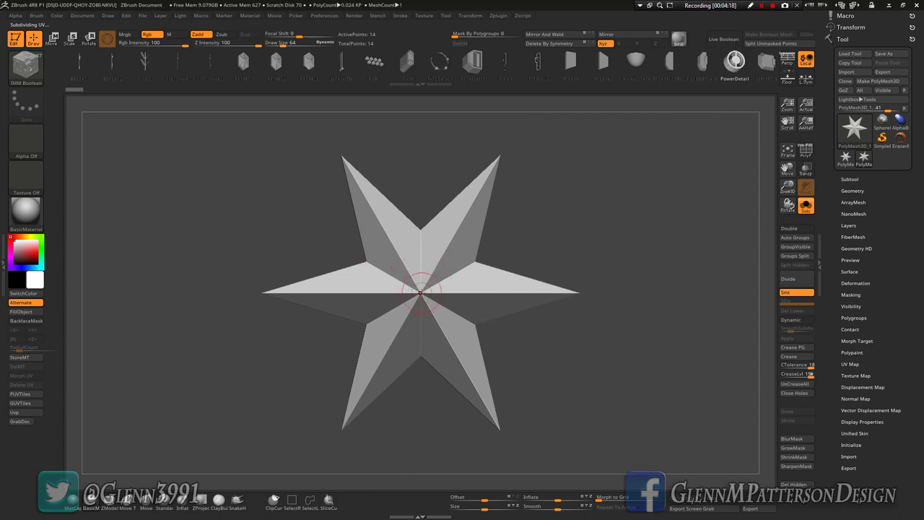
key(w)
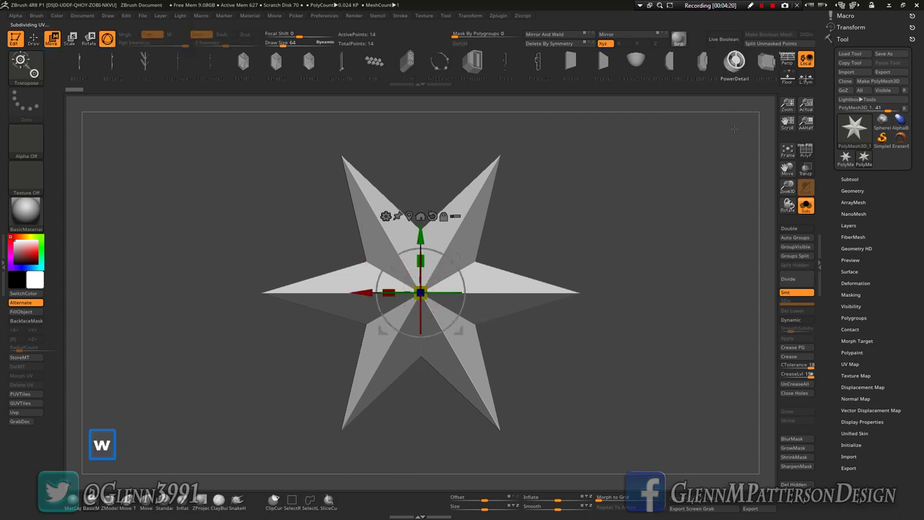
click(737, 67)
drag(541, 392, 538, 373)
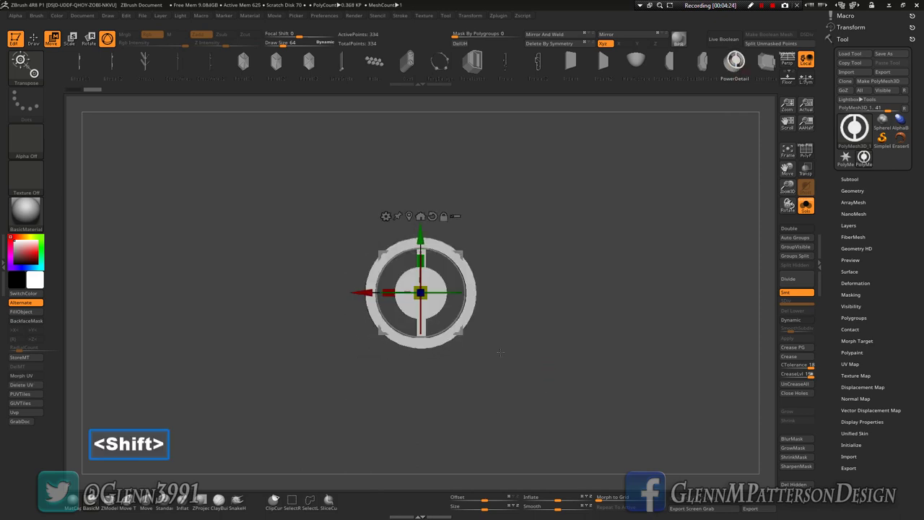
Duplicate the PowerDetail subtool
click(850, 180)
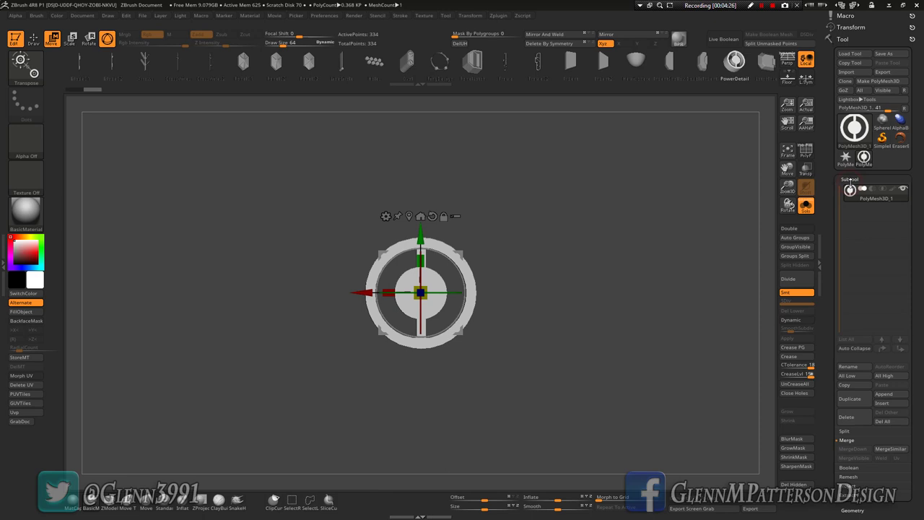
click(854, 397)
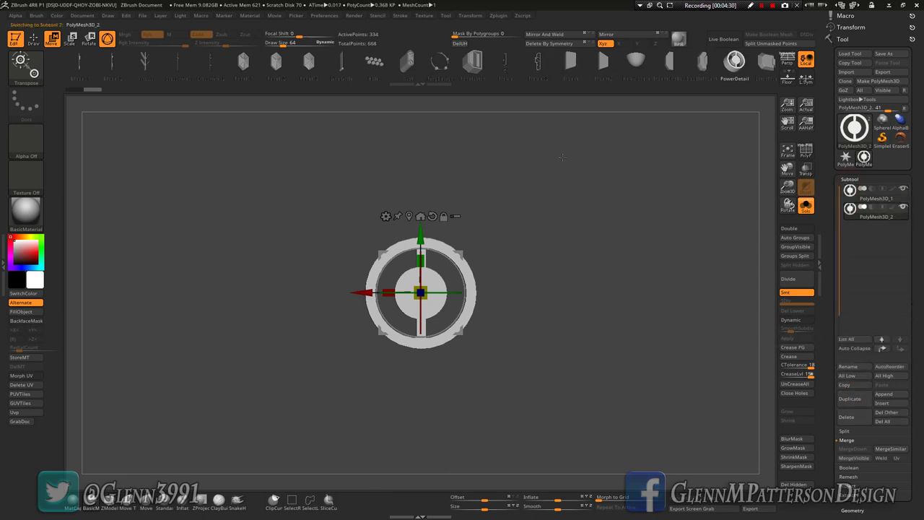
key(m)
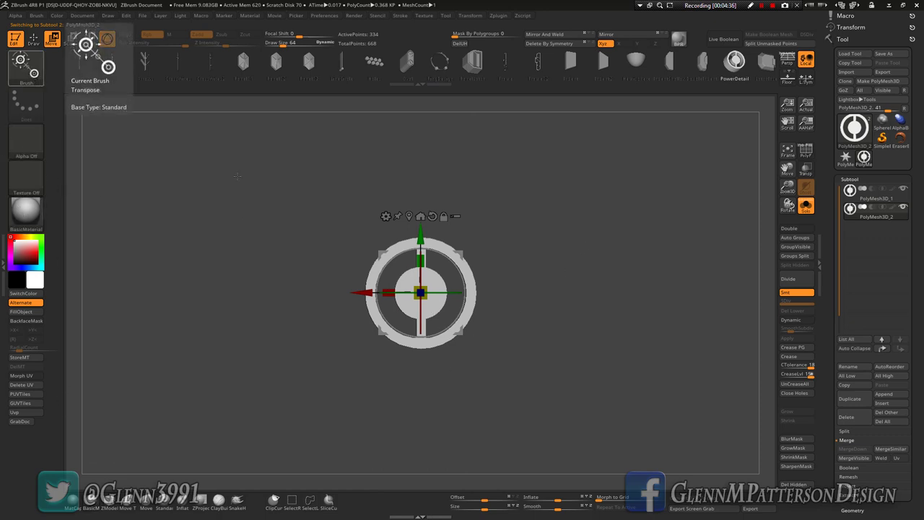
key(q)
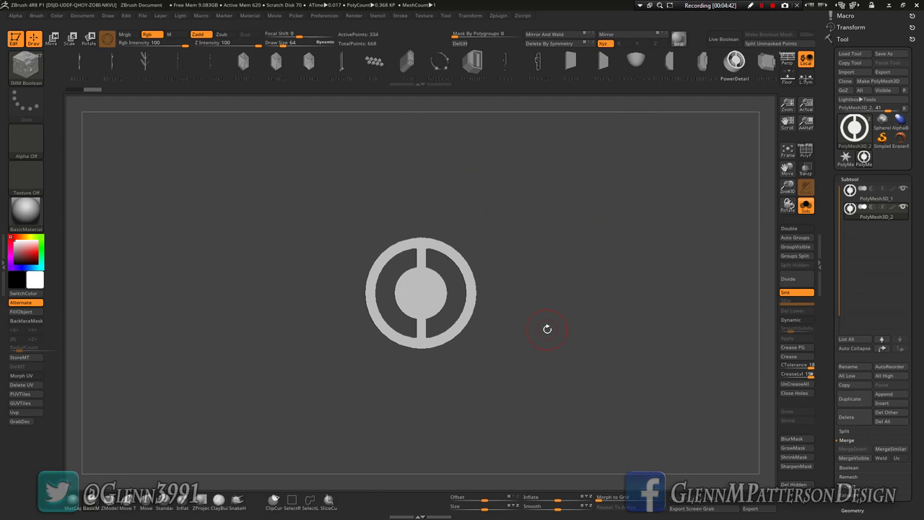
key(w)
key(m)
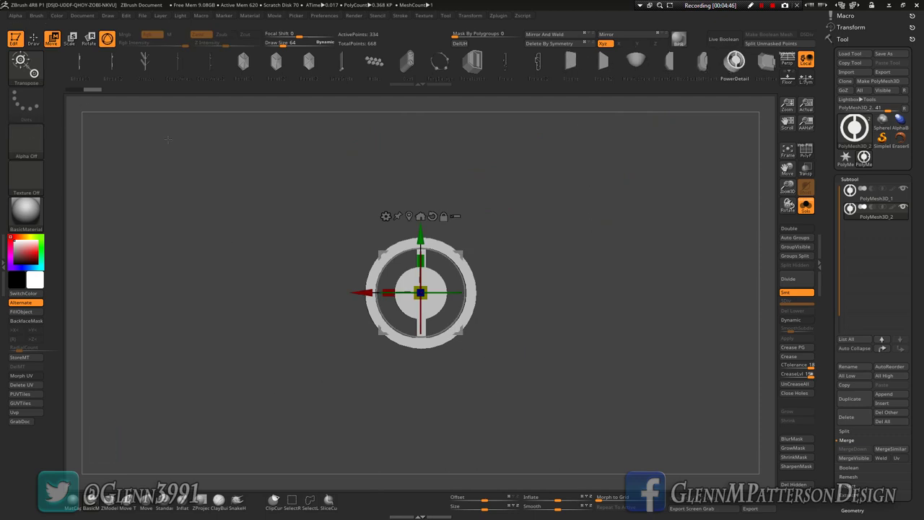
key(q)
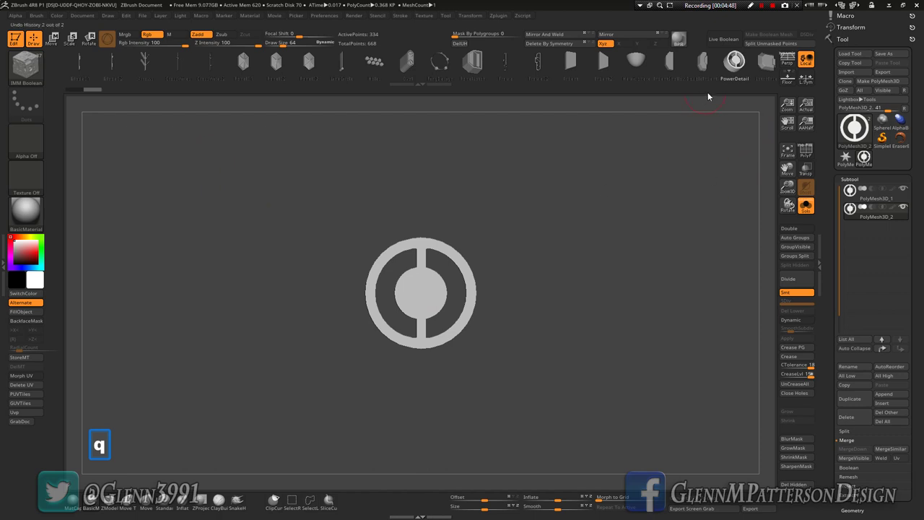
Replace the duplicated subtool's mesh with the Oval insert from the IMM Boolean brush, after trying TurnLatch
drag(712, 69, 578, 67)
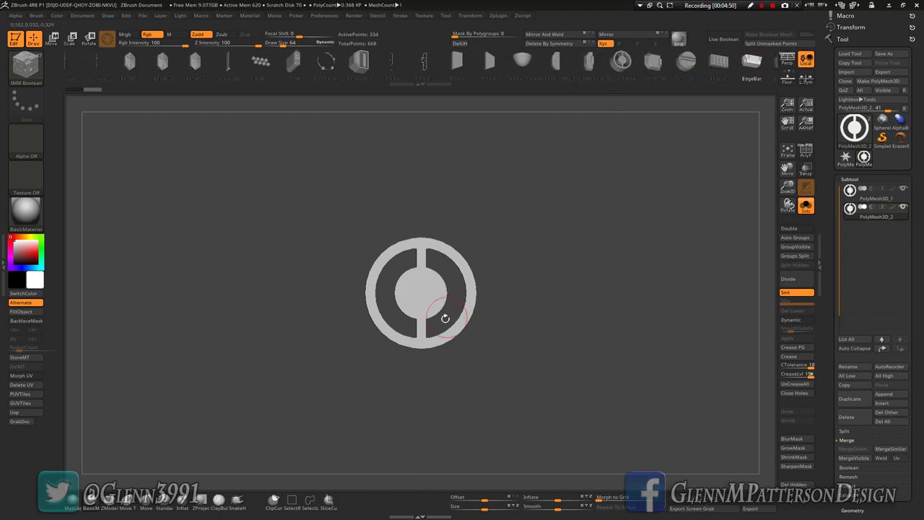
key(w)
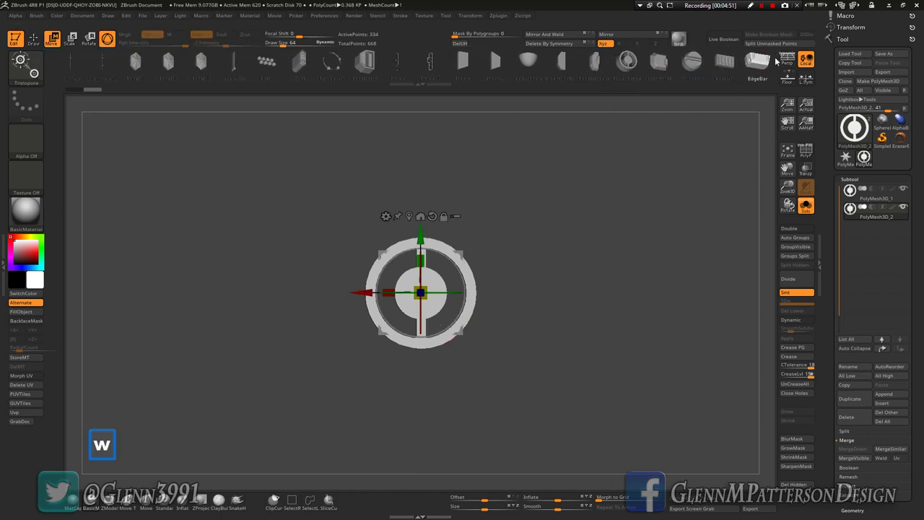
click(693, 62)
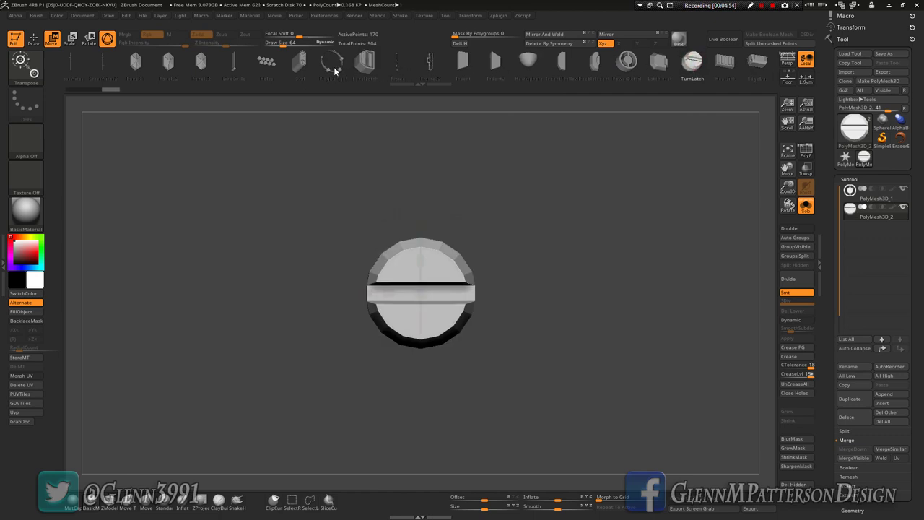
click(299, 62)
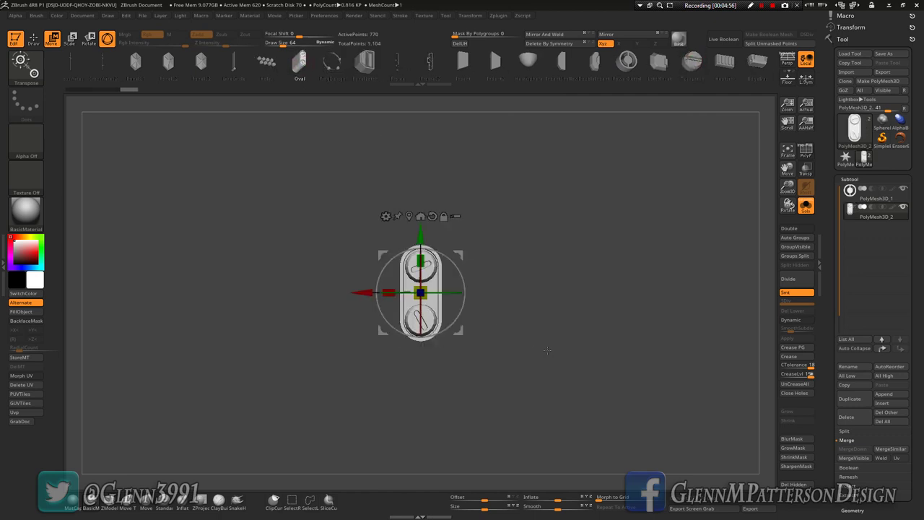
drag(596, 353, 582, 374)
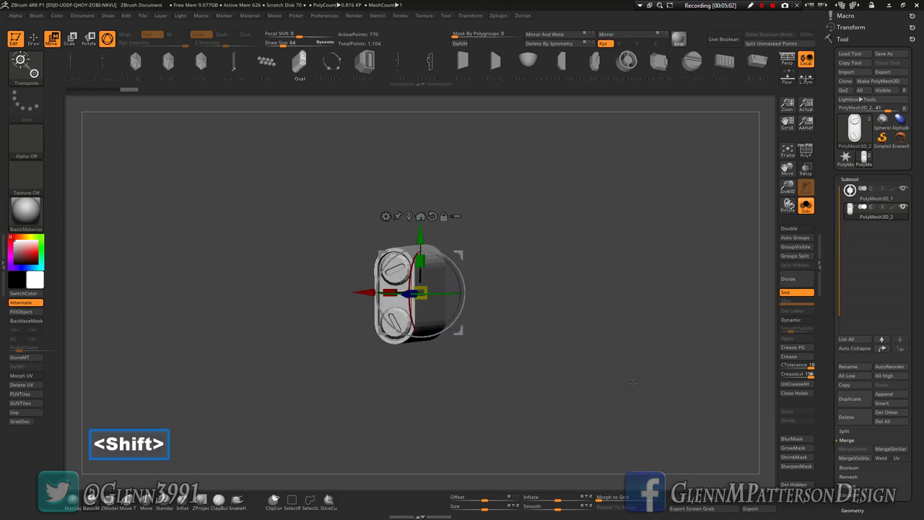
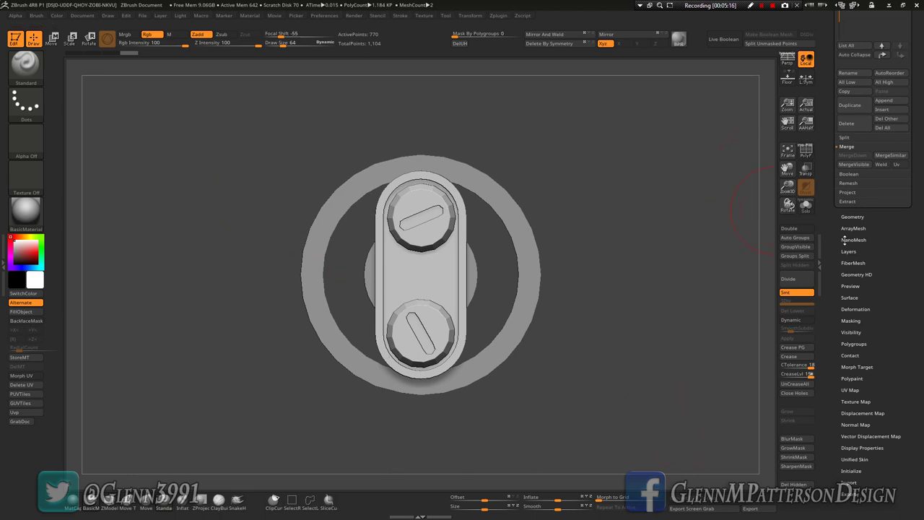
Unify the size of the active two-knob plate subtool, frame it, and repeat the Unify deformation to the other subtool
scroll(902, 327, down, 1)
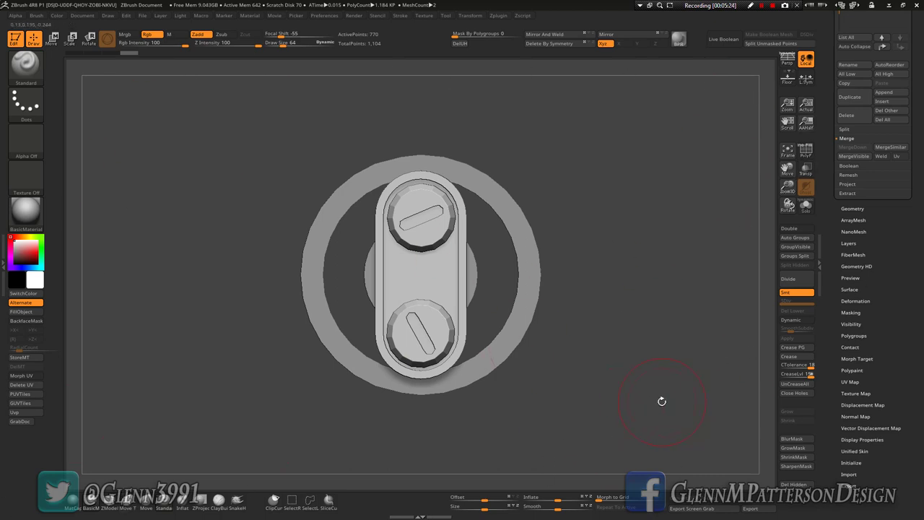
scroll(900, 268, up, 5)
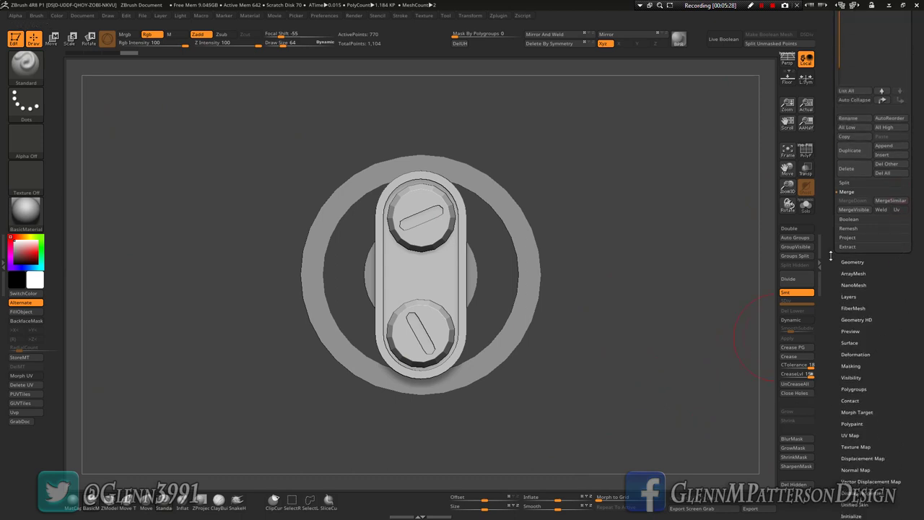
click(860, 354)
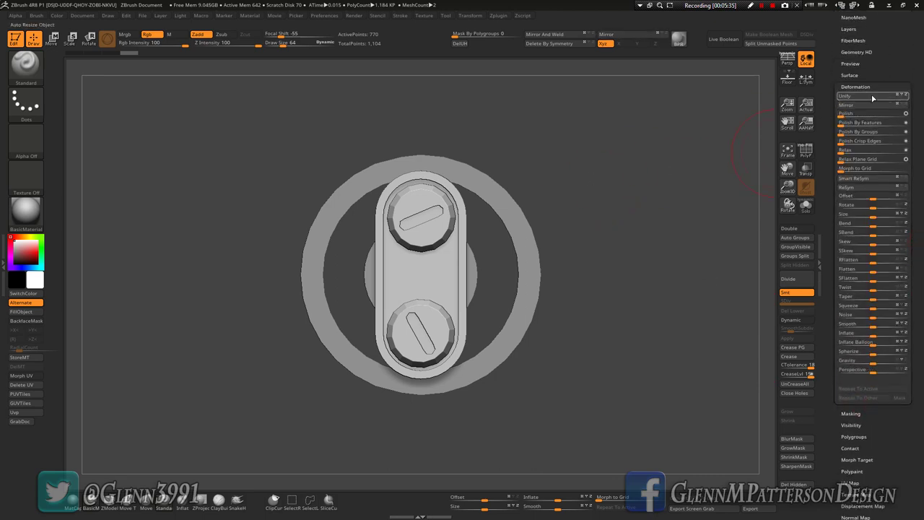
click(863, 95)
click(788, 151)
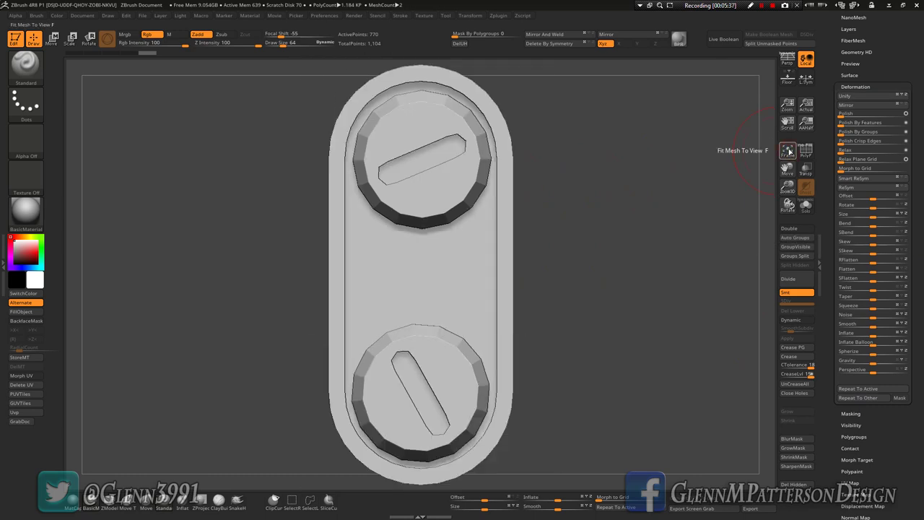
click(862, 397)
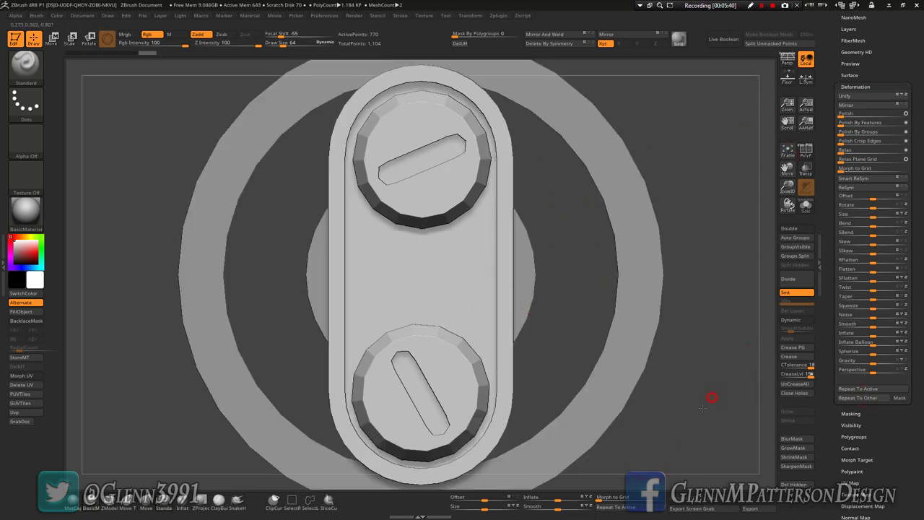
Isolate the two-knob plate with Solo and turn on Dynamic Subdiv smoothing for it
drag(702, 408, 763, 107)
click(806, 206)
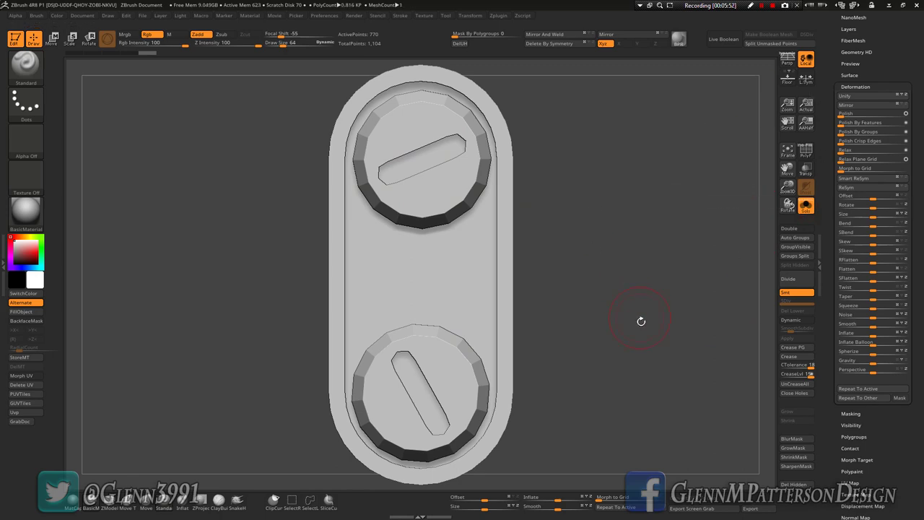
drag(641, 321, 654, 324)
scroll(877, 130, up, 5)
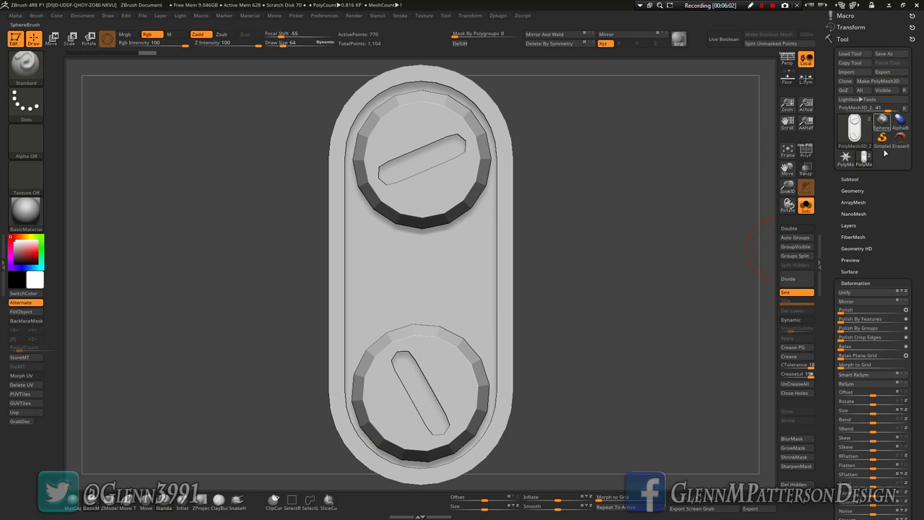
click(855, 190)
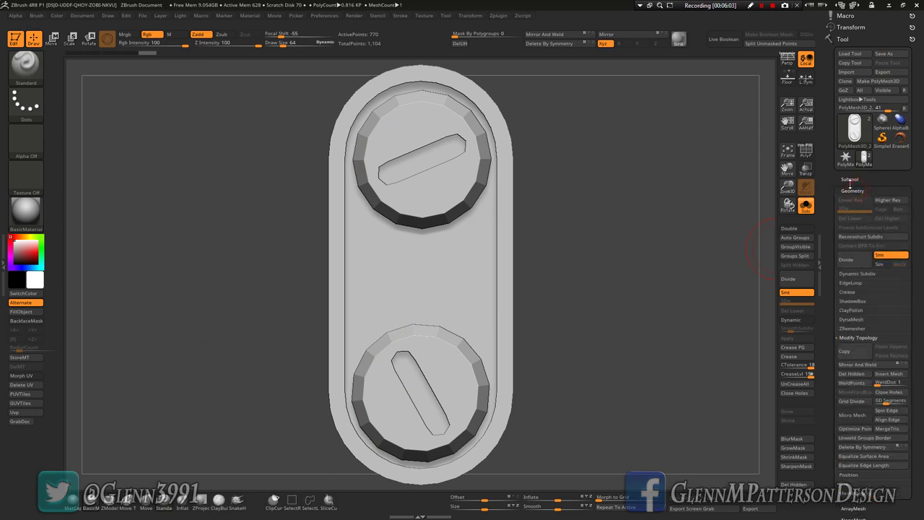
click(853, 275)
click(855, 283)
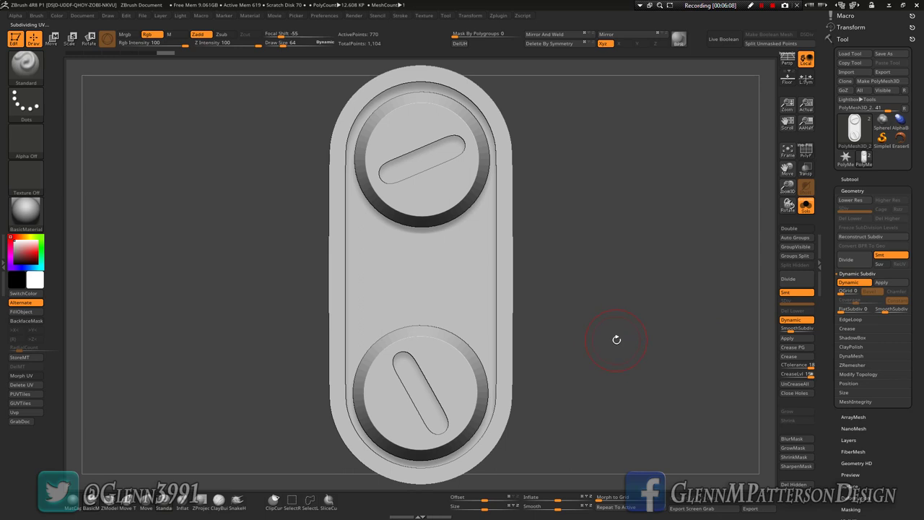
key(shift+d)
key(d)
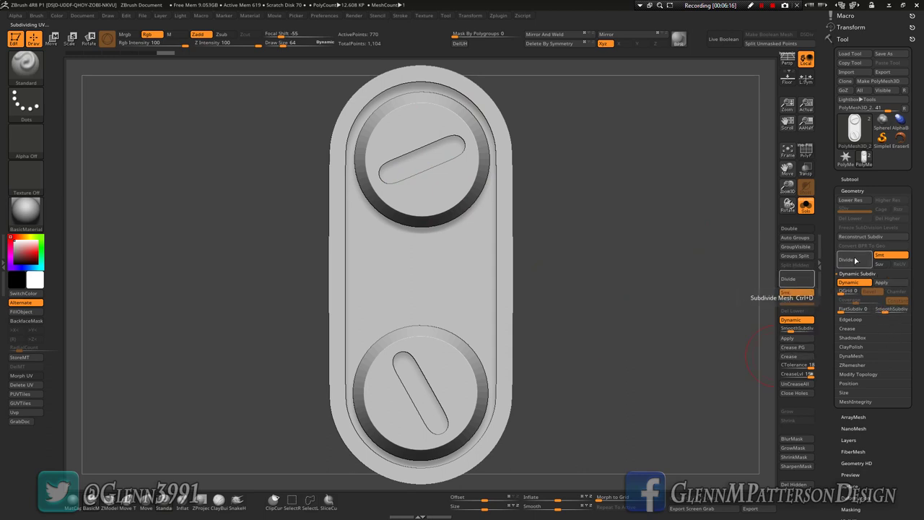
Set SmoothSubdiv to 3 and apply the dynamic subdivision to the two-knob plate as real geometry
click(885, 313)
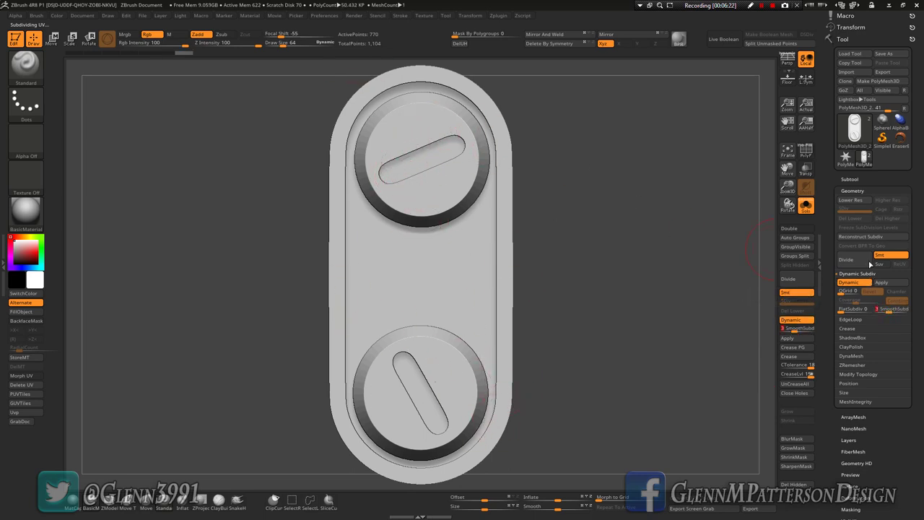
click(902, 283)
mouse_move(598, 357)
mouse_down()
mouse_move(611, 354)
mouse_move(616, 392)
mouse_move(629, 386)
mouse_move(610, 369)
mouse_up()
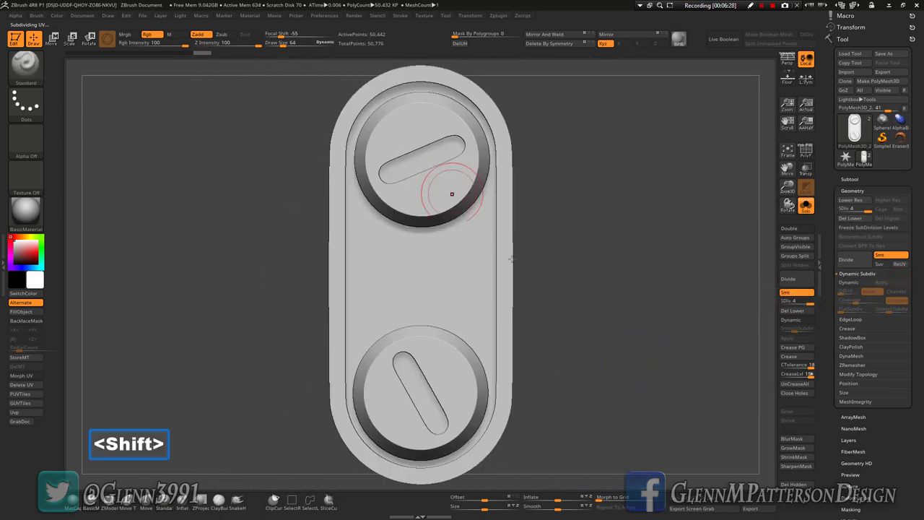
mouse_move(619, 333)
mouse_down()
mouse_move(602, 307)
mouse_move(620, 321)
mouse_up()
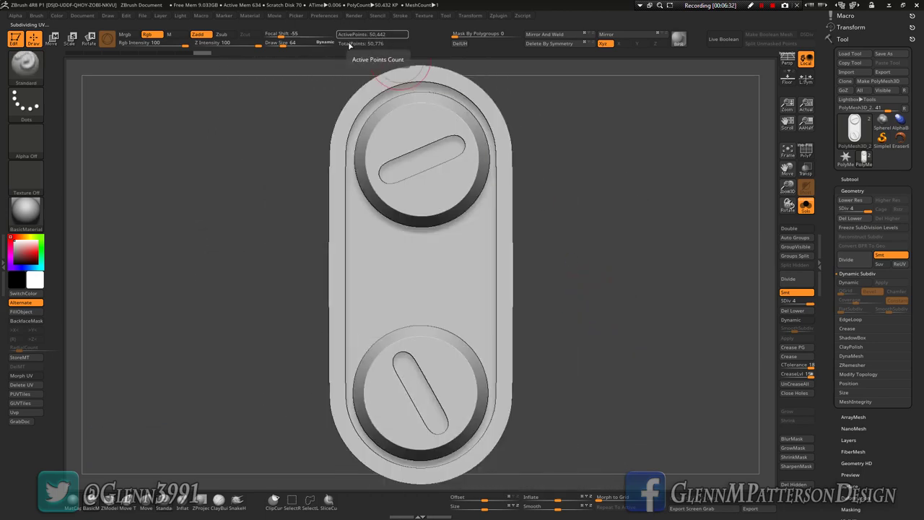
Pre-process the two-knob plate in Decimation Master and decimate it to 10 k polys
click(4, 257)
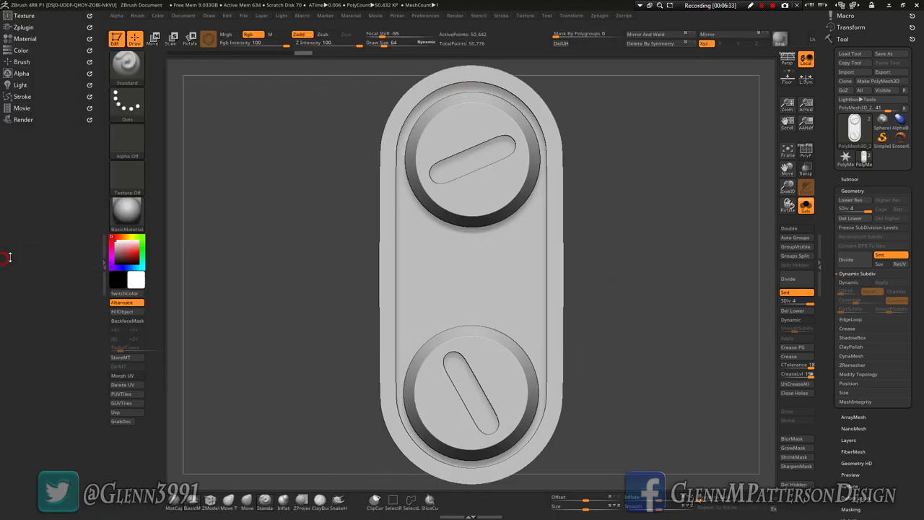
click(24, 26)
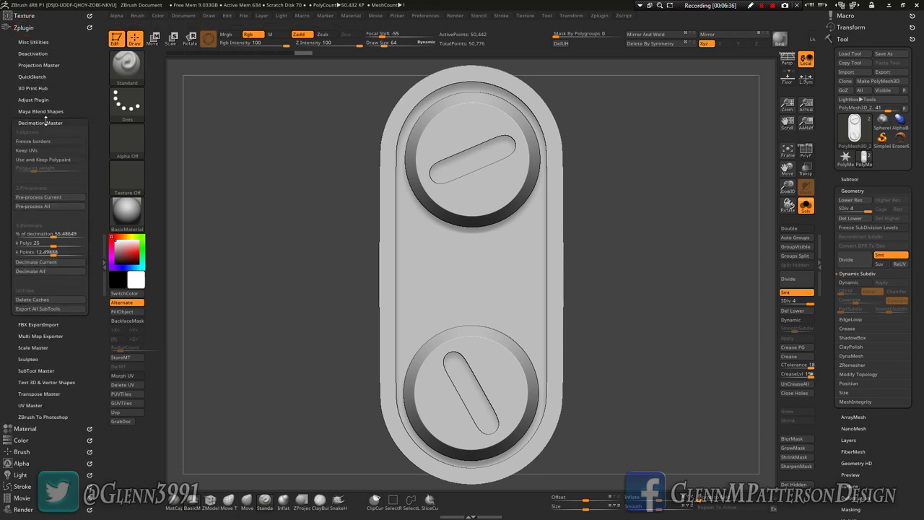
click(52, 197)
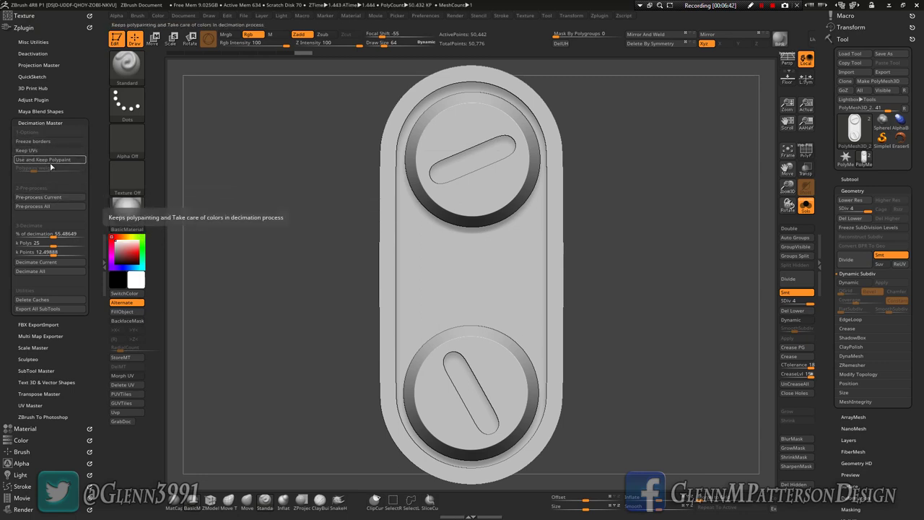
click(43, 244)
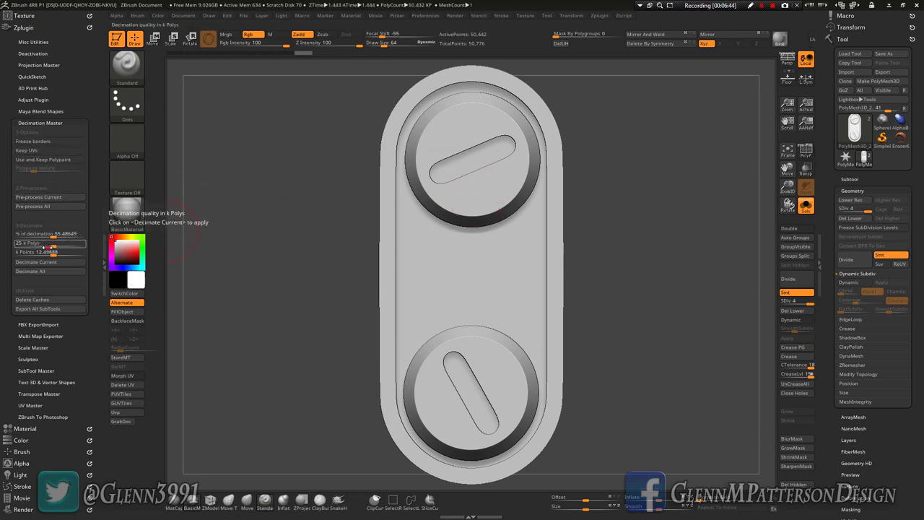
text(10)
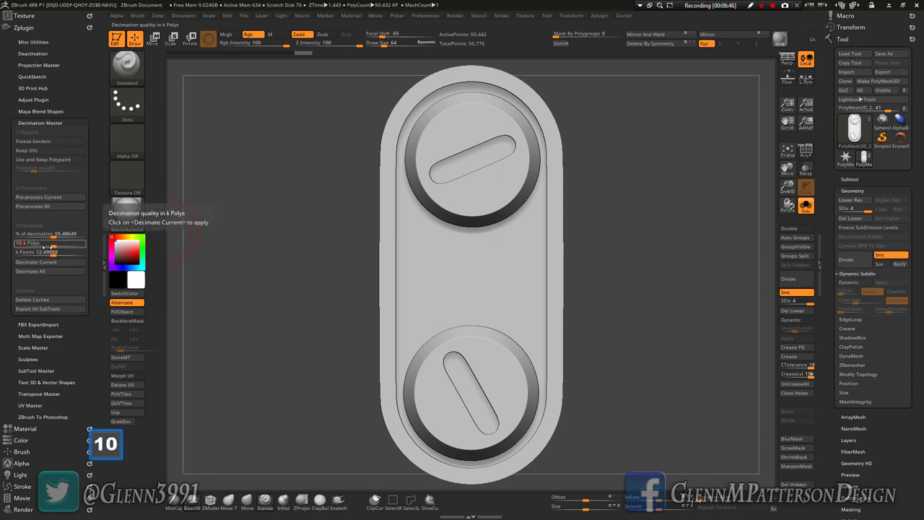
key(Return)
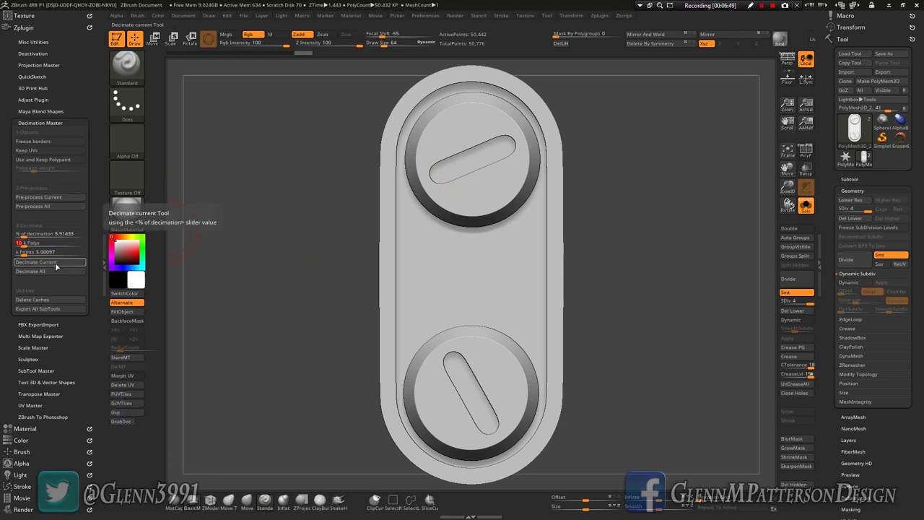
click(55, 263)
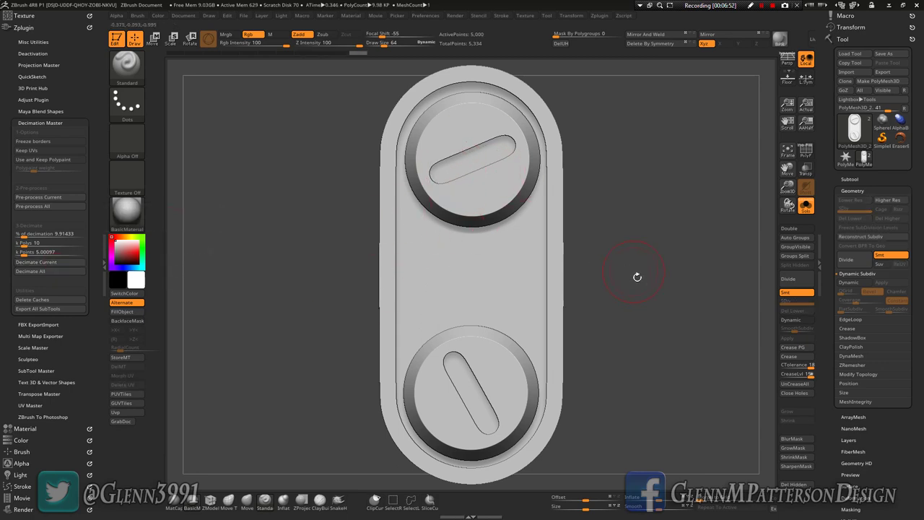
Display the polyframe on the decimated plate and assign its polygroups with Groups By Normals
click(810, 153)
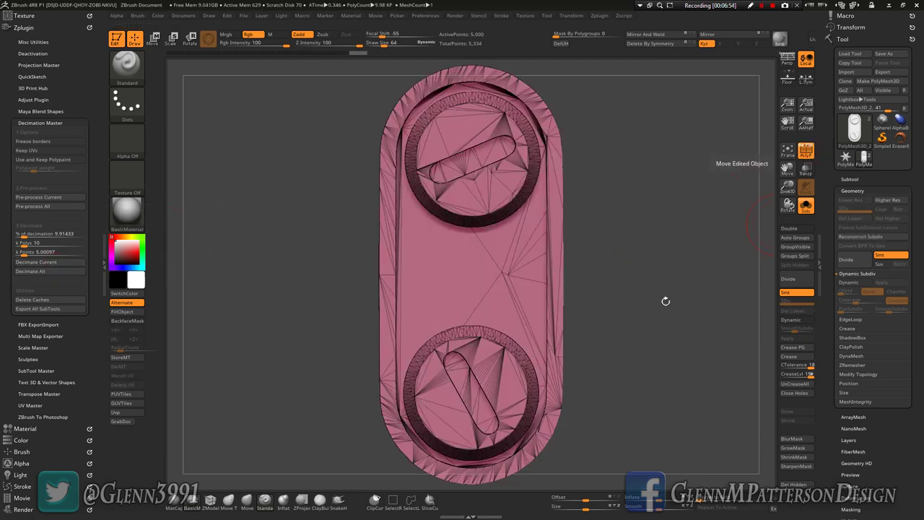
drag(660, 334, 600, 303)
drag(535, 376, 625, 324)
drag(897, 430, 920, 309)
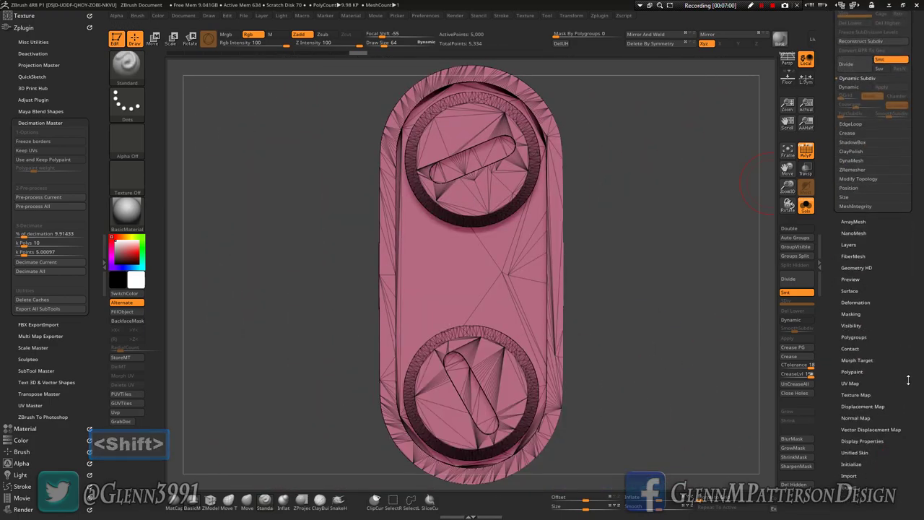
click(854, 335)
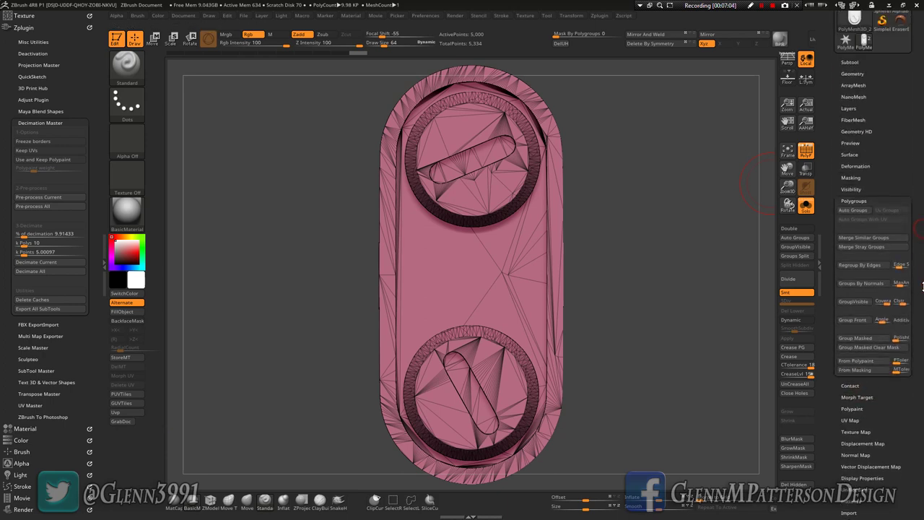
drag(896, 251, 911, 221)
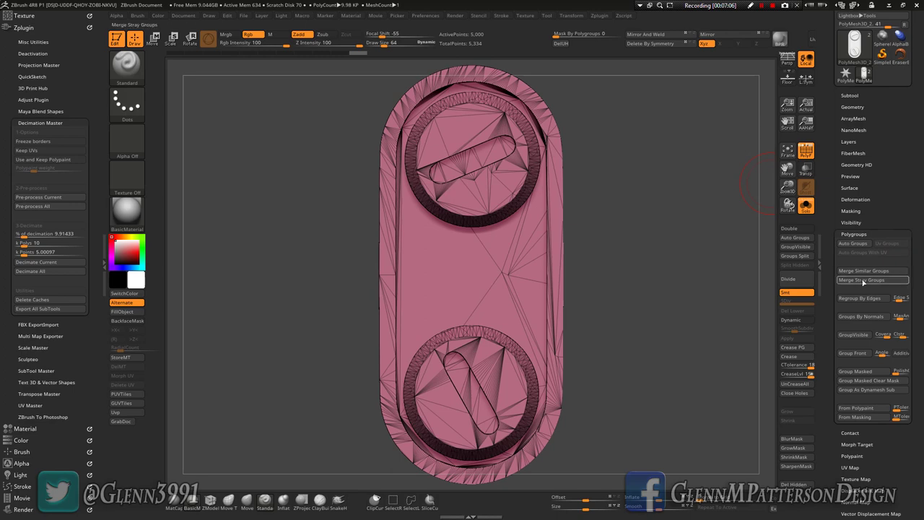
click(860, 318)
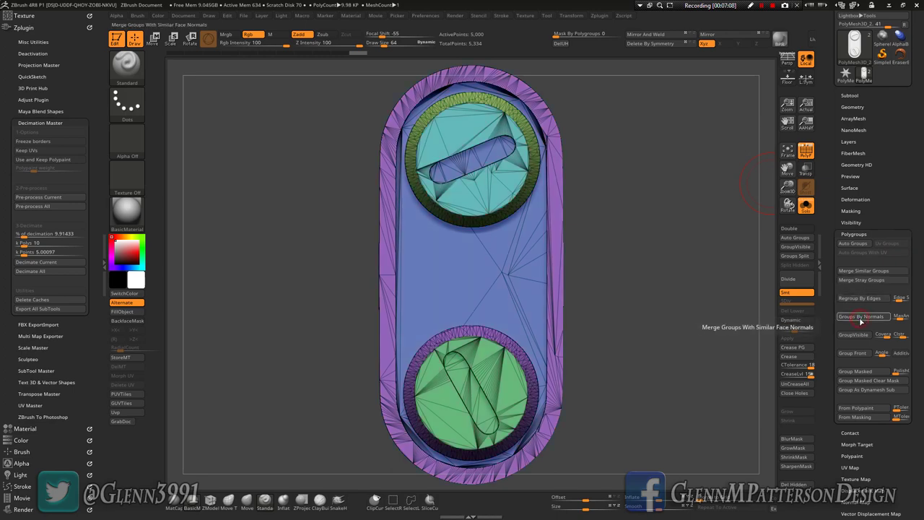
Hide the wireframe lines while keeping the polygroup colours displayed, and inspect the plate's depth at an angle
mouse_move(651, 318)
mouse_down()
mouse_move(673, 307)
mouse_move(656, 327)
mouse_up()
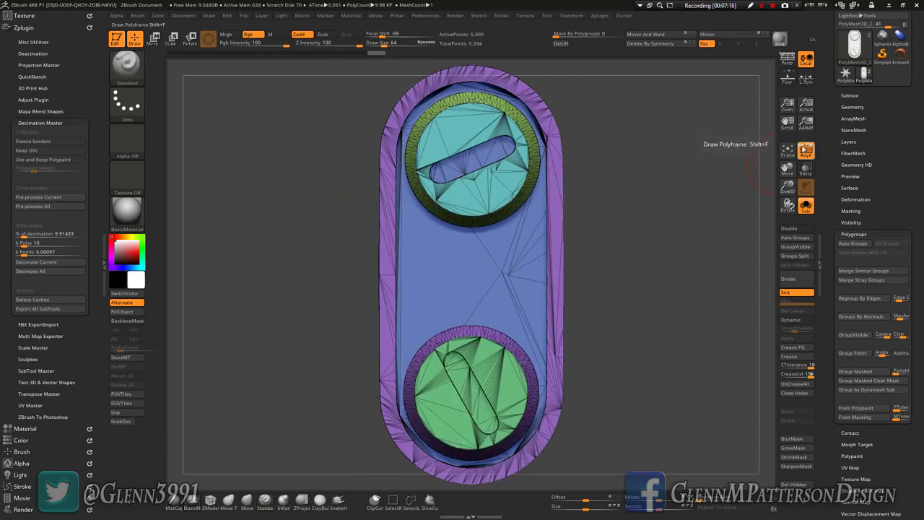
click(804, 149)
drag(671, 346, 656, 318)
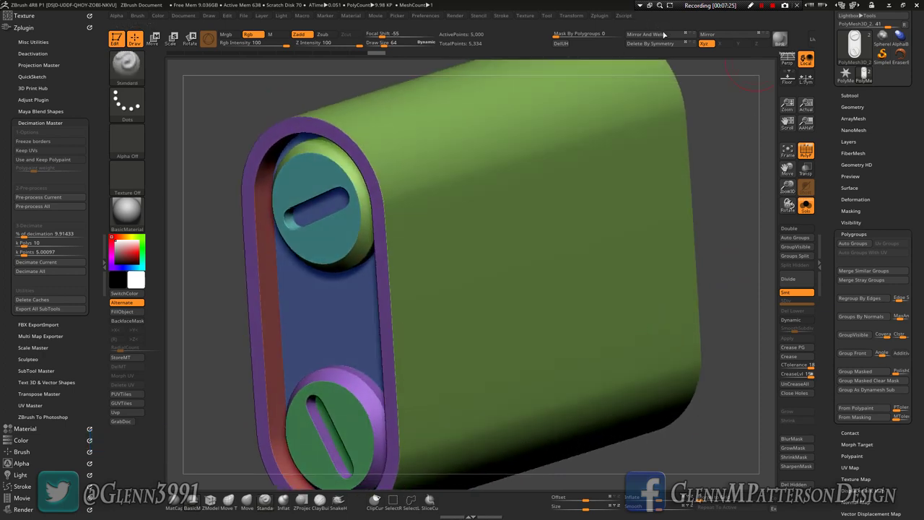
Try deleting the back half of the plate with Delete By Symmetry set to the Z axis, and undo the deletion
click(850, 107)
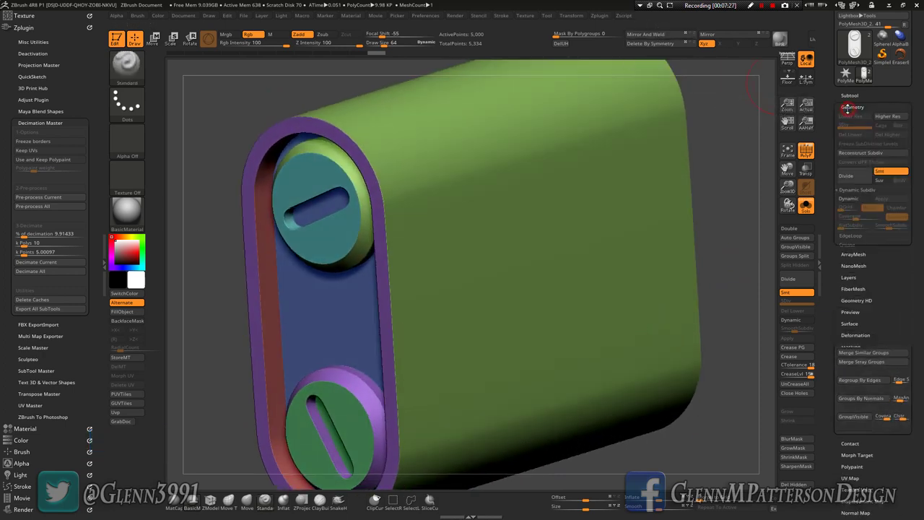
click(867, 291)
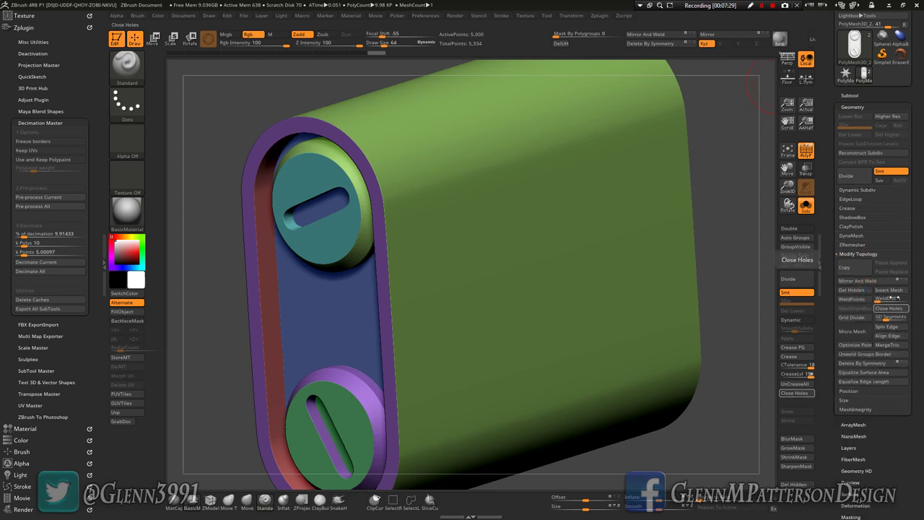
click(898, 363)
click(906, 363)
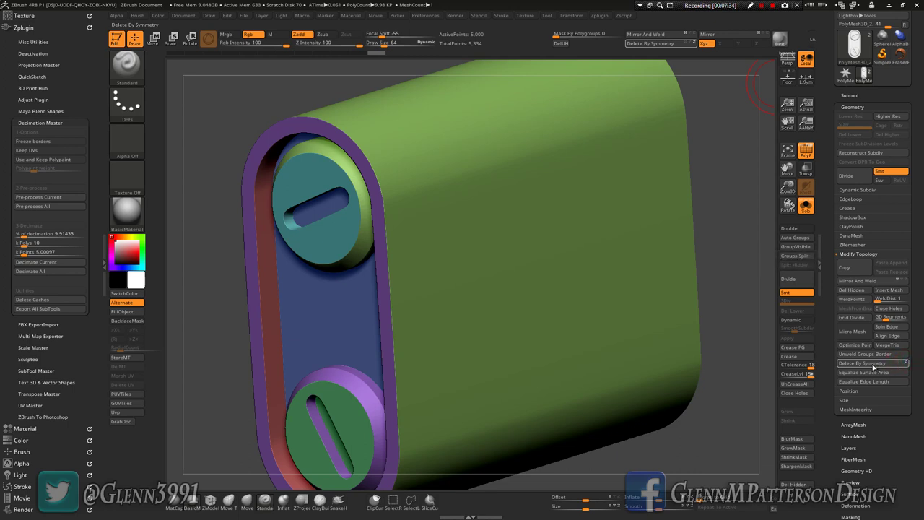
click(872, 364)
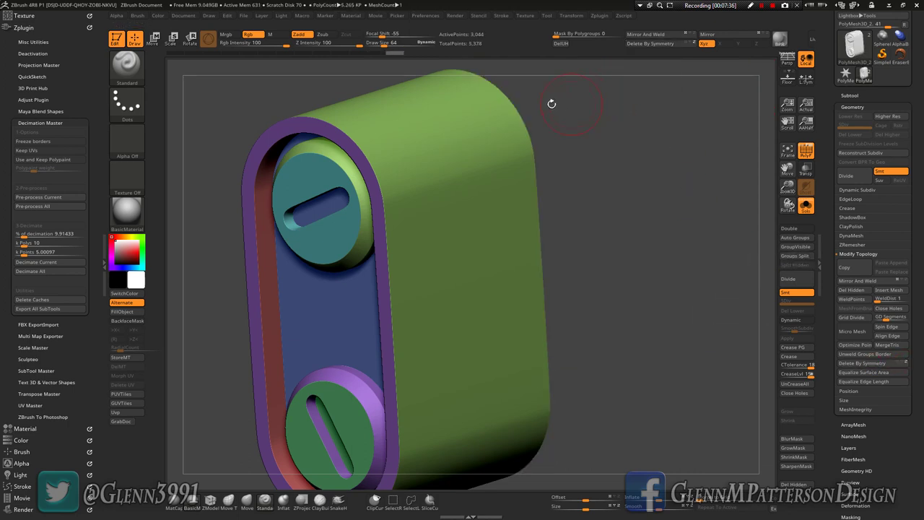
key(ctrl+z)
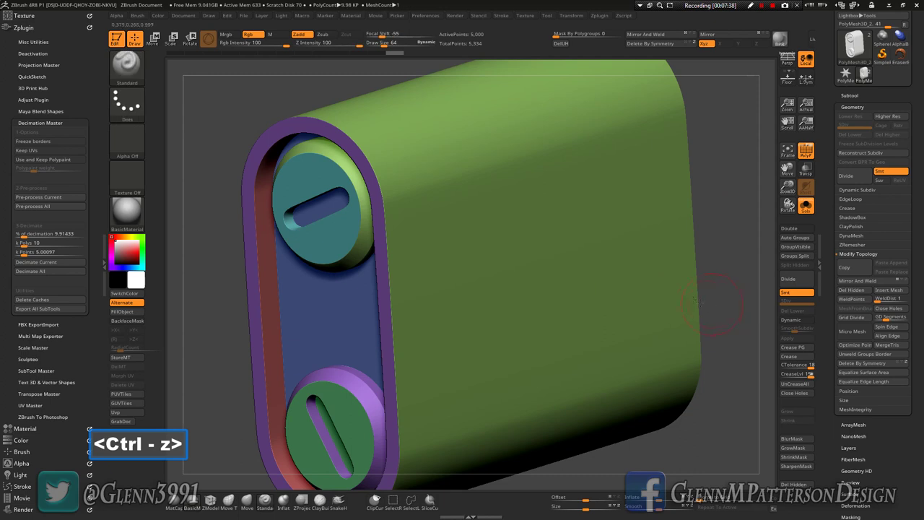
Scale the plate down along its Z axis to make it much shallower, and return to Draw mode
key(w)
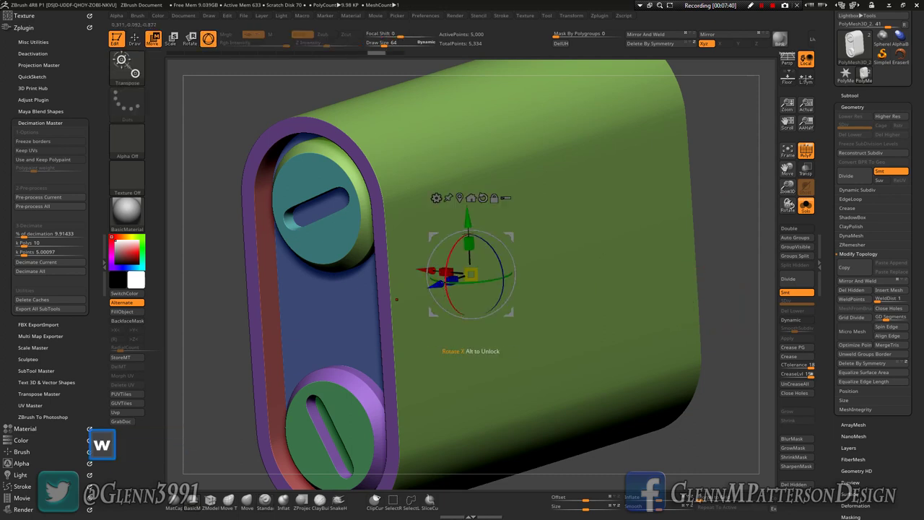
drag(453, 277, 627, 216)
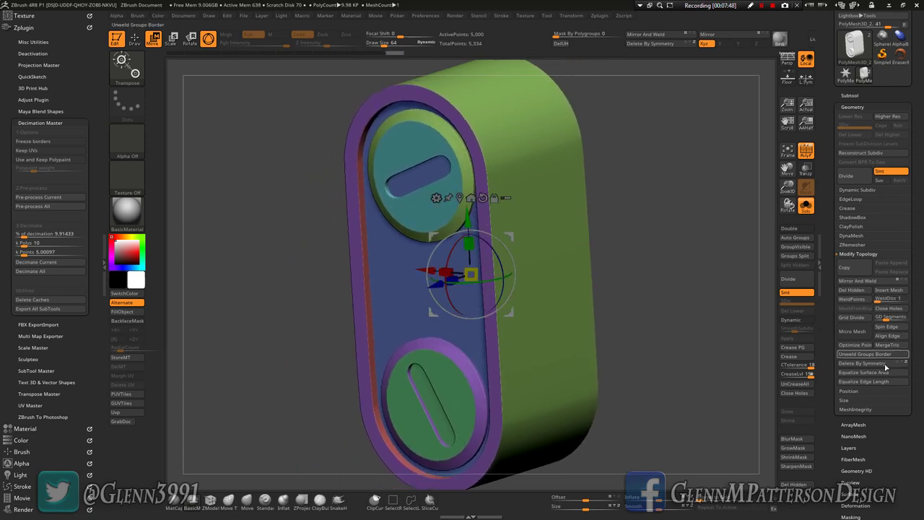
key(q)
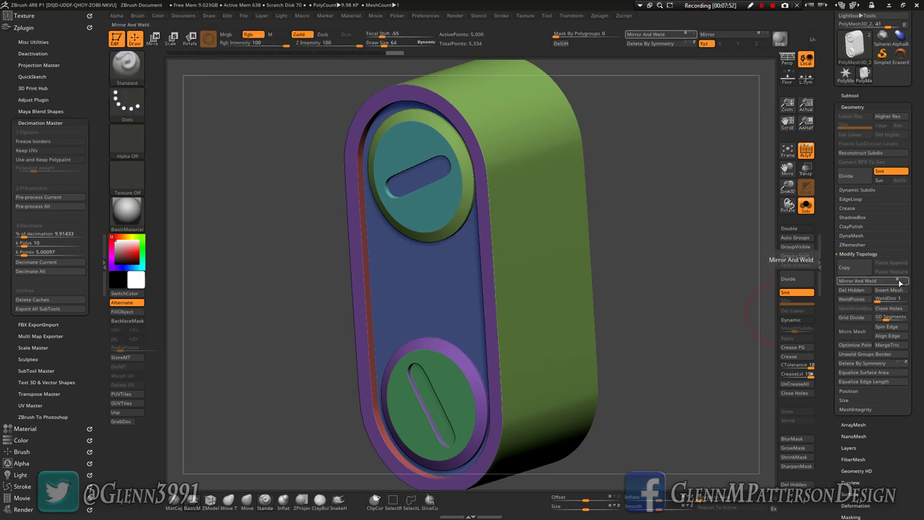
Delete the plate's back half with Delete By Symmetry and rename its subtool Gizmo
click(883, 363)
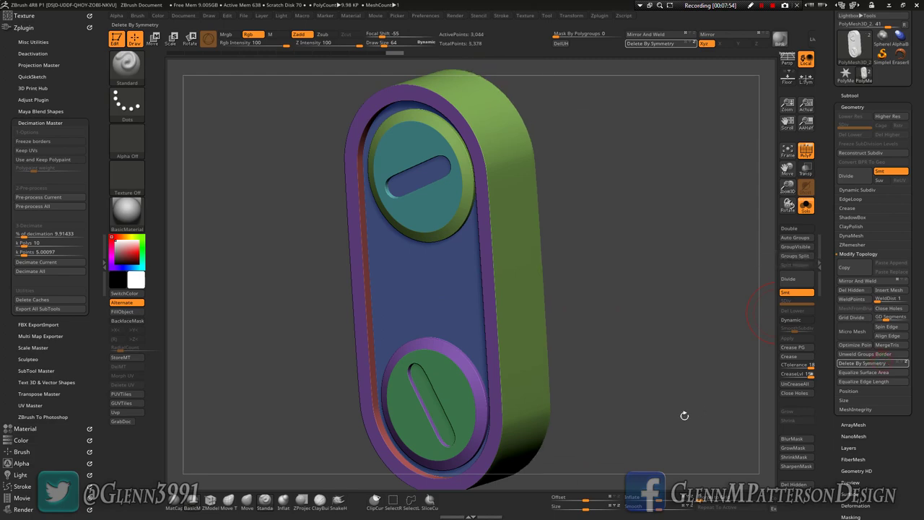
drag(621, 400, 636, 361)
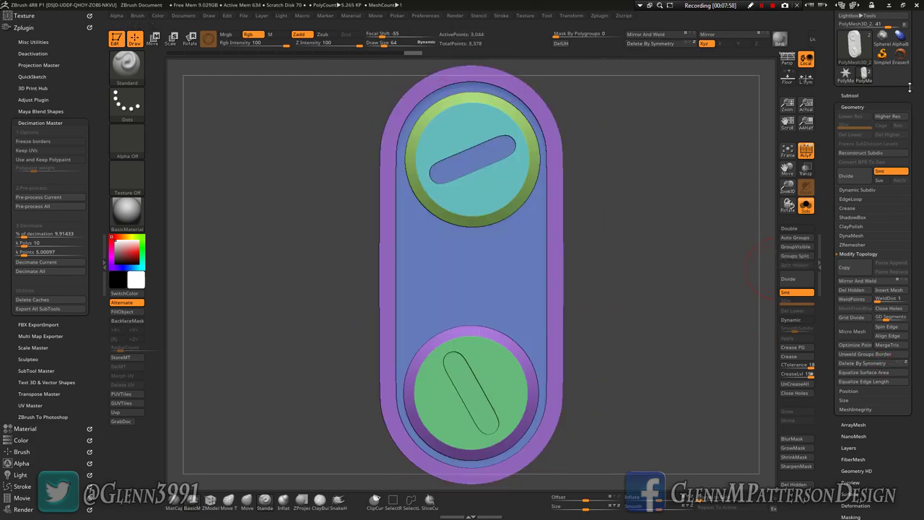
click(849, 94)
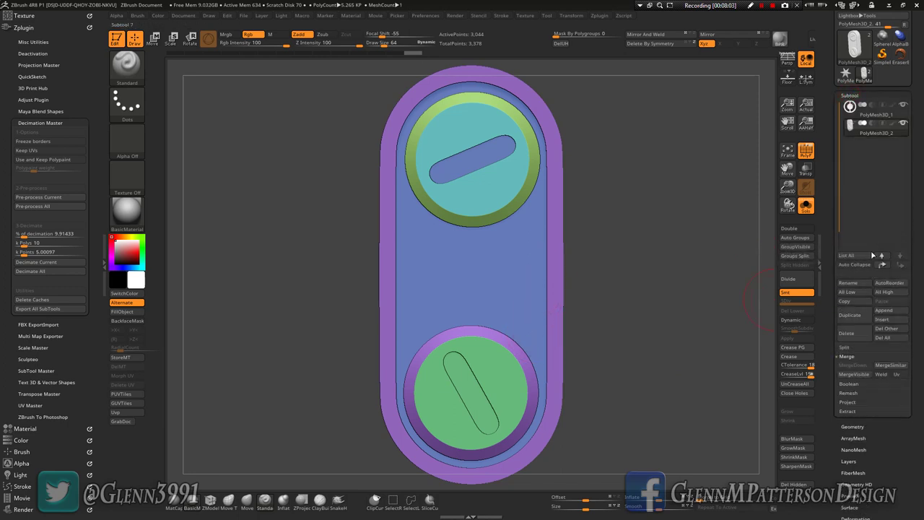
click(857, 284)
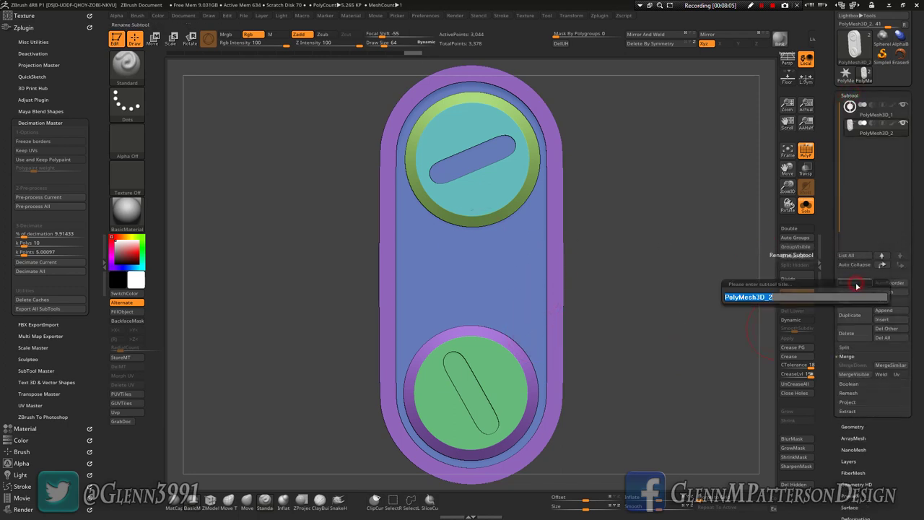
text(G)
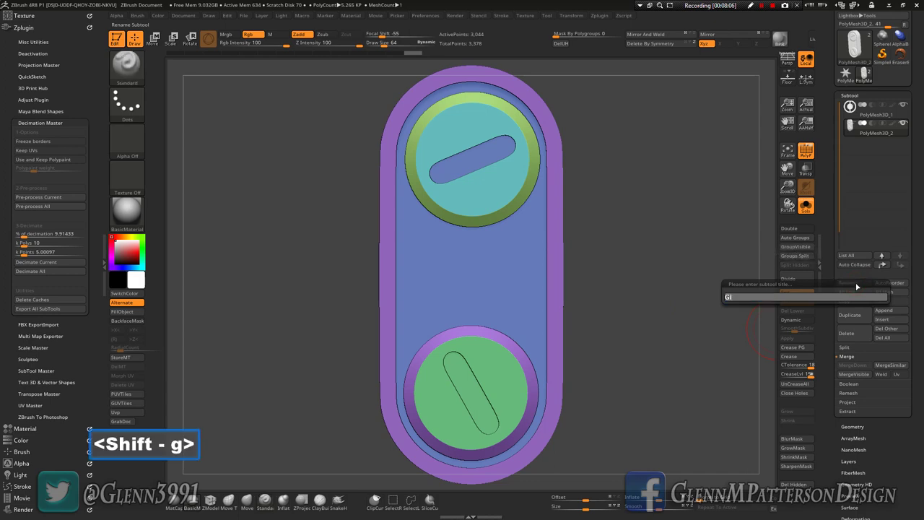
text(izmo)
key(Return)
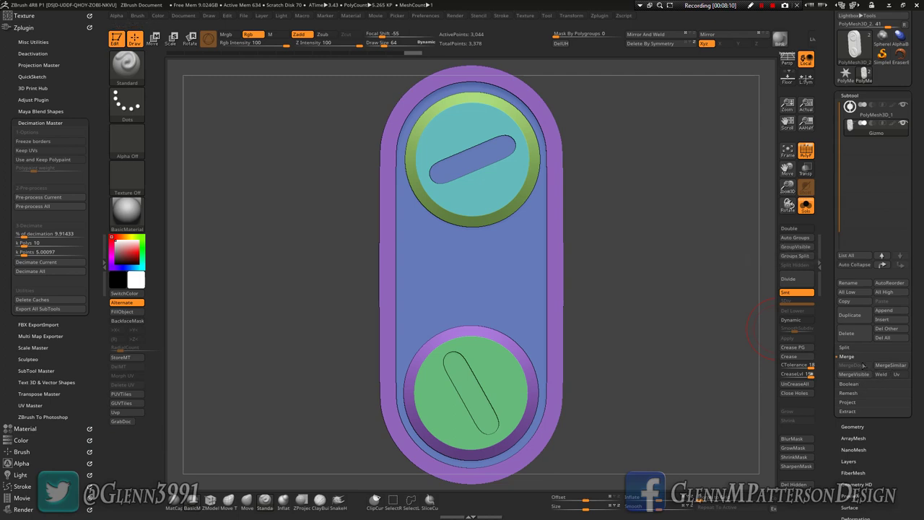
Split the Gizmo plate into separate subtools by polygroup with Groups Split and turn on double-sided display
click(849, 350)
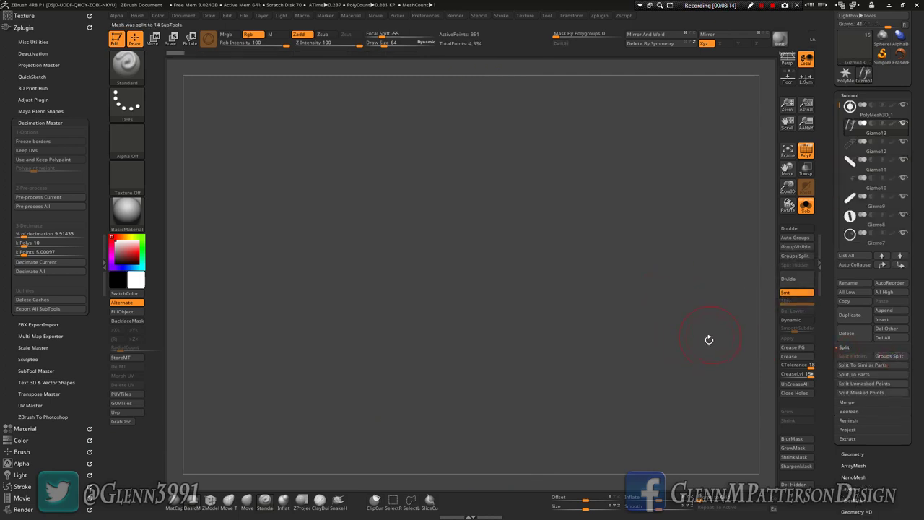
drag(708, 342, 697, 355)
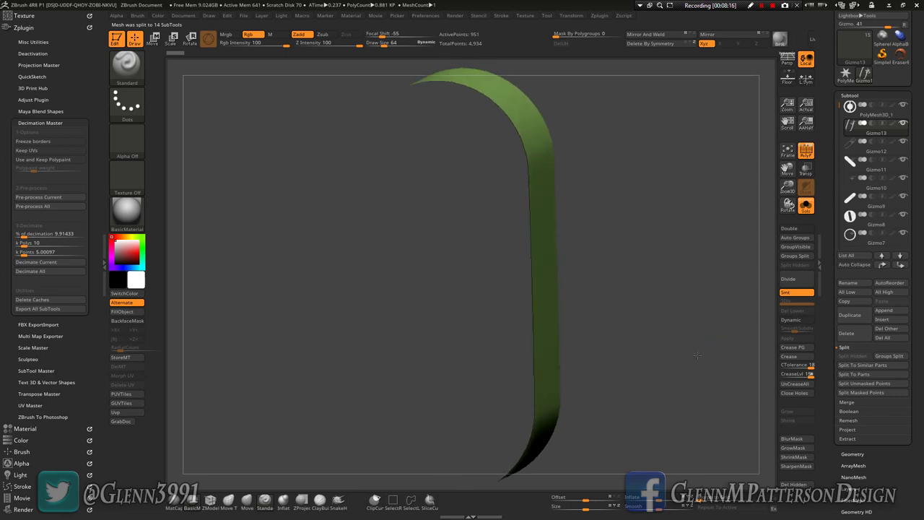
click(798, 228)
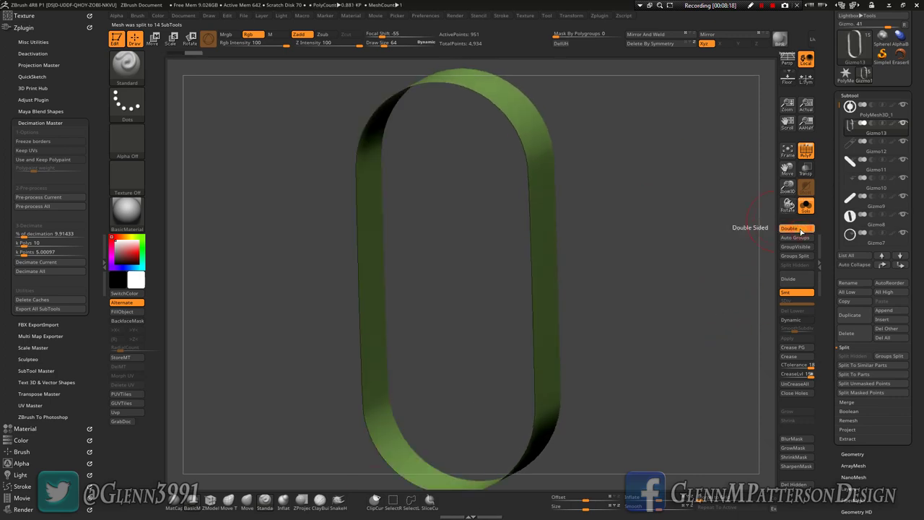
drag(671, 426, 767, 419)
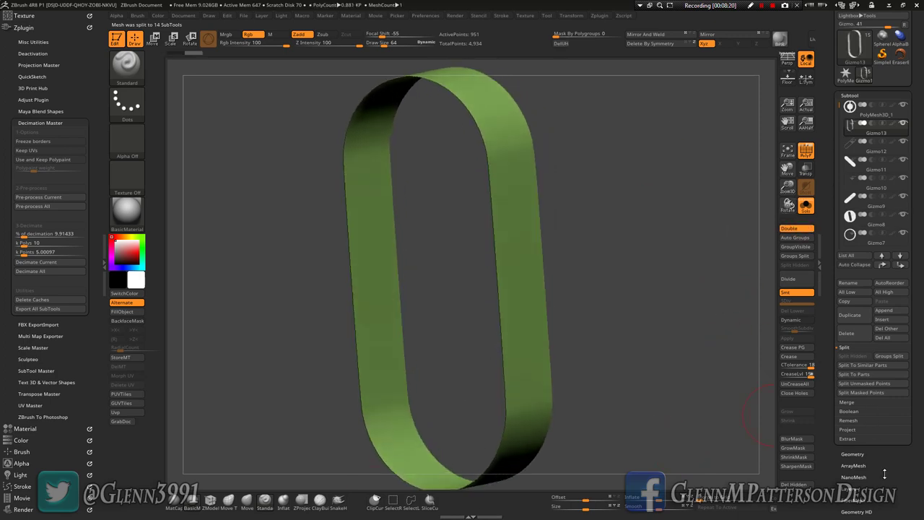
Merge all the split Gizmo pieces back down into a single subtool, leaving the other subtool separate
click(846, 402)
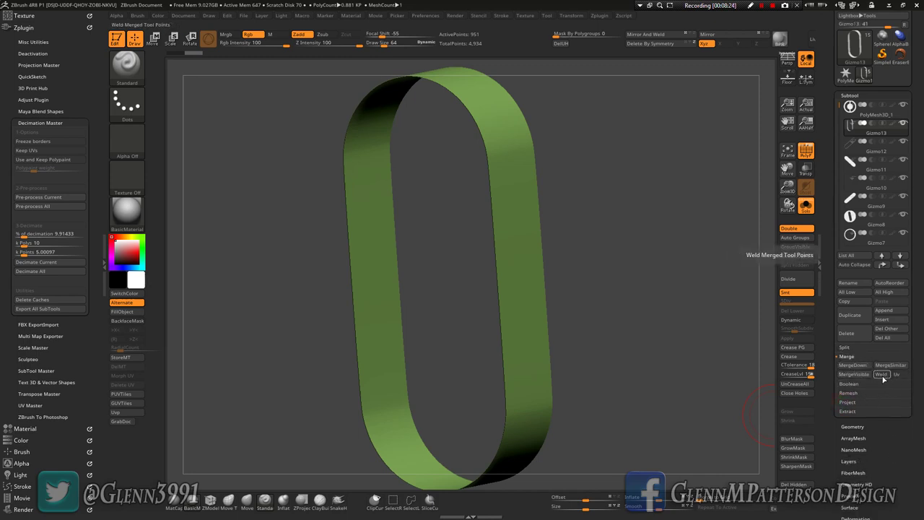
click(861, 366)
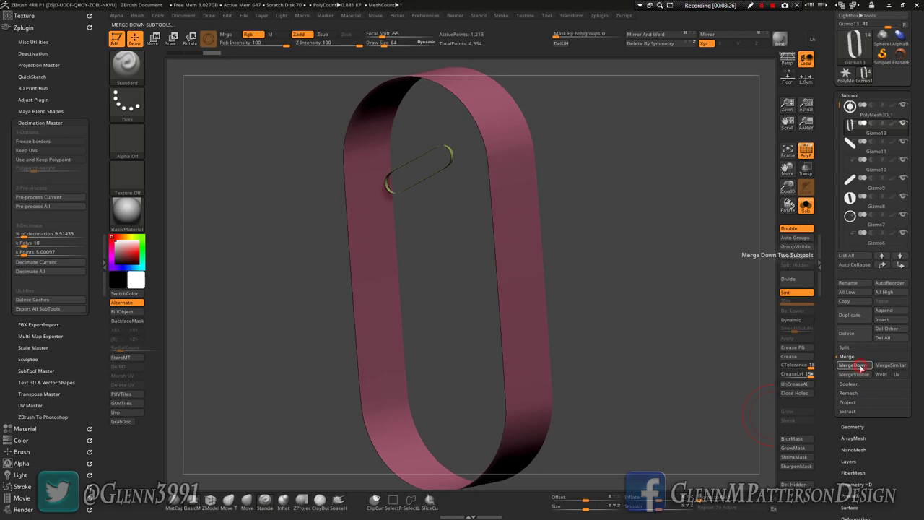
click(861, 366)
click(861, 366)
click(862, 366)
click(861, 366)
click(862, 366)
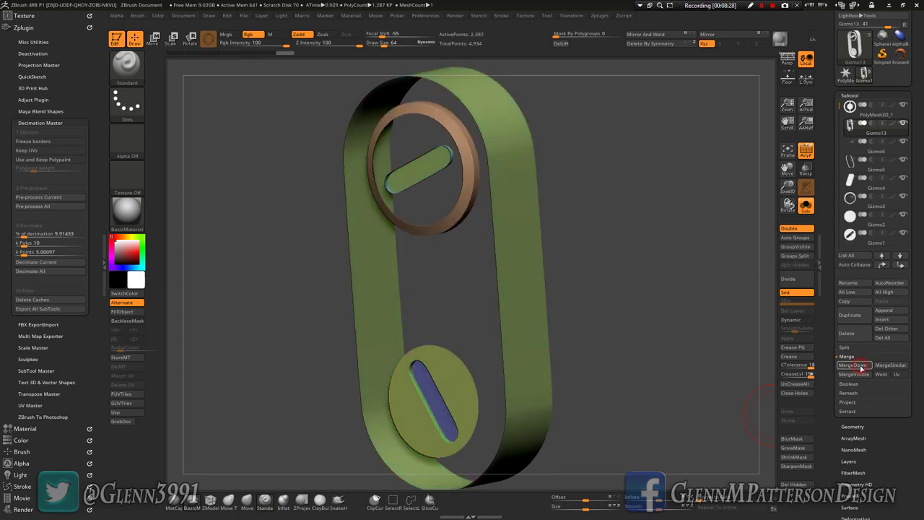
click(862, 366)
click(861, 366)
click(861, 366)
click(862, 366)
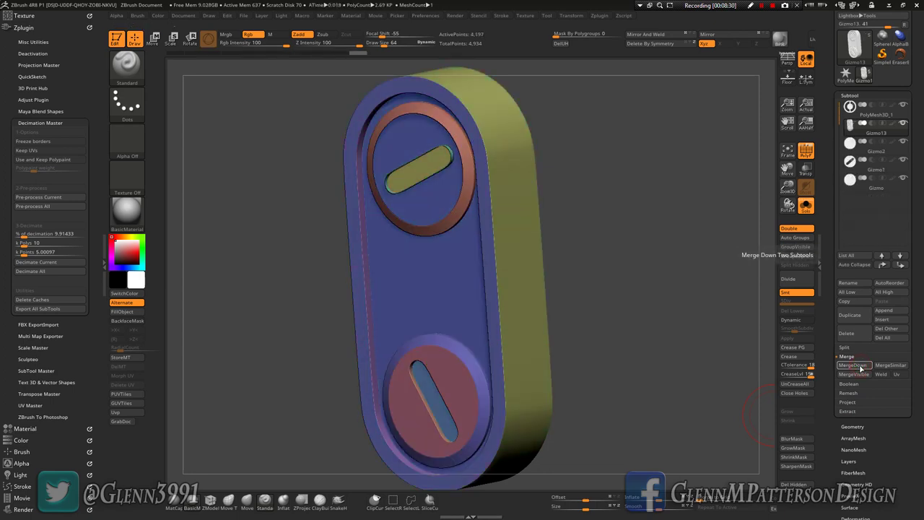
click(861, 366)
click(861, 366)
click(861, 366)
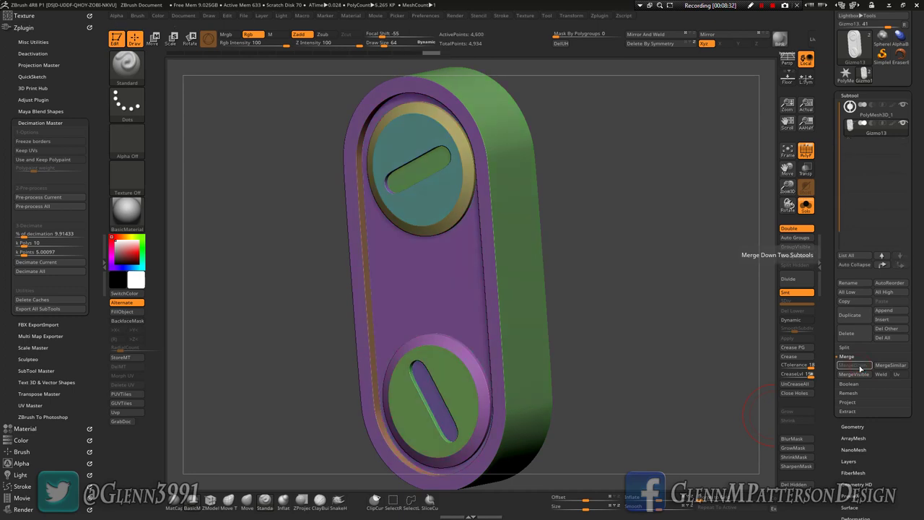
Face the plate from the front, hide its polygroup colours and fill it with a mid grey of RGB 118
shift+drag(605, 376, 623, 373)
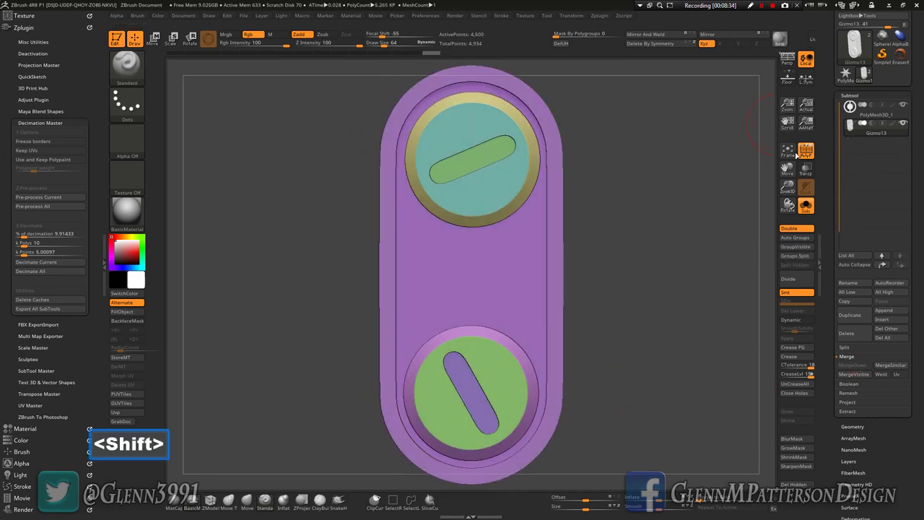
mouse_move(594, 303)
mouse_down()
mouse_move(614, 324)
mouse_move(596, 359)
mouse_move(764, 253)
mouse_up()
mouse_move(478, 281)
right_down()
mouse_move(592, 285)
mouse_move(531, 289)
mouse_move(487, 275)
right_up()
click(801, 154)
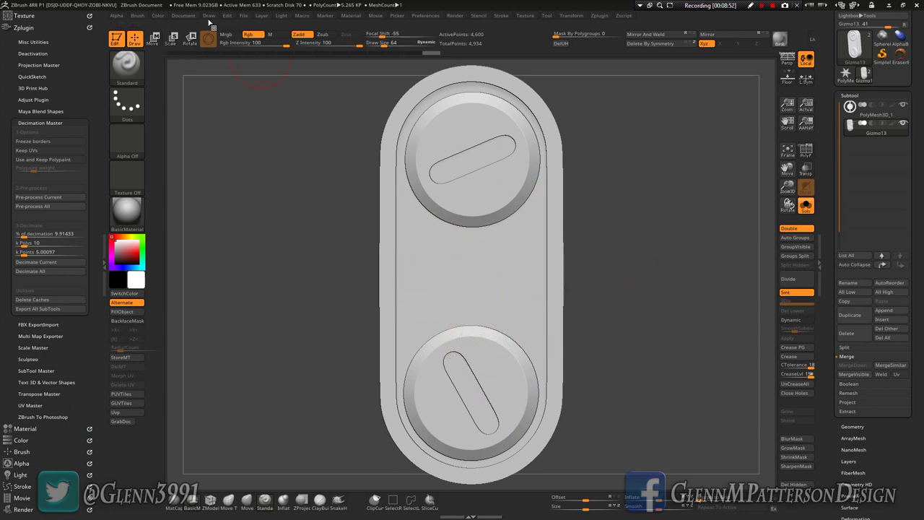
click(157, 15)
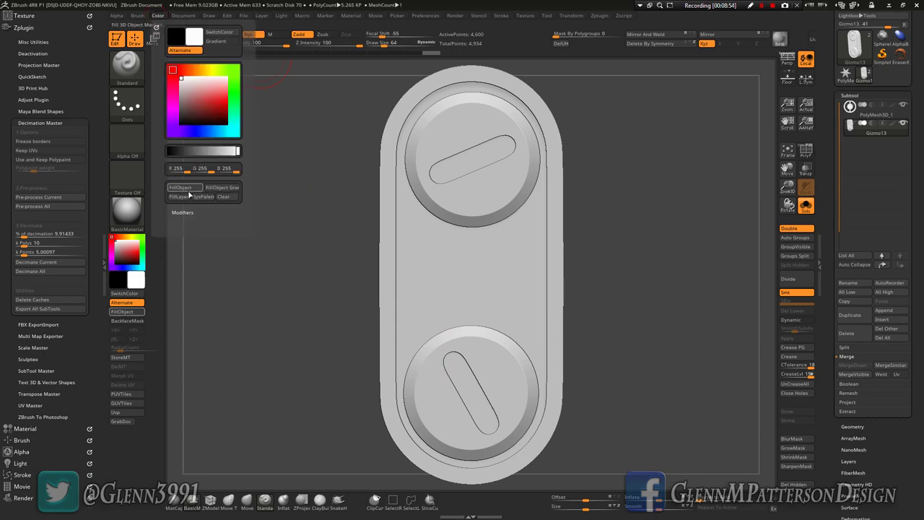
mouse_move(214, 150)
mouse_down()
mouse_move(190, 150)
mouse_move(202, 150)
mouse_up()
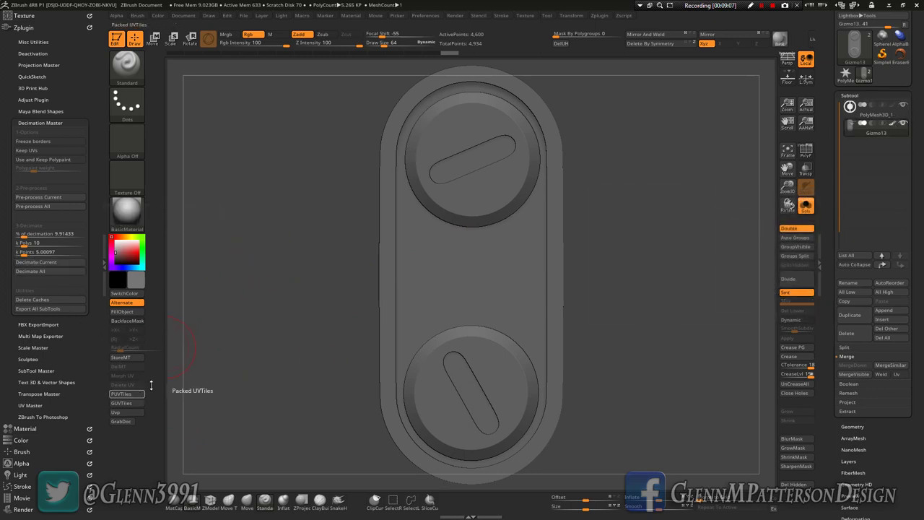
Choose a much darker grey as the paint colour and turn off Zadd so the Standard brush applies only Rgb
click(138, 286)
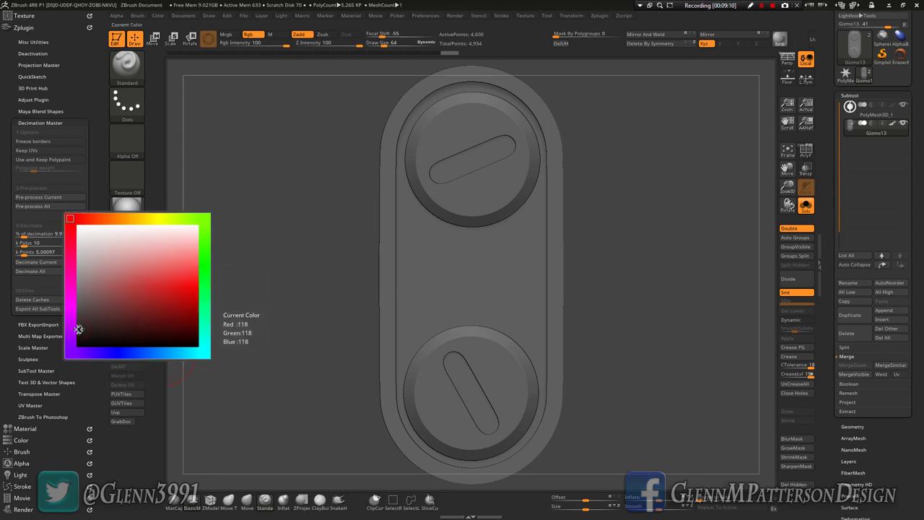
key(b)
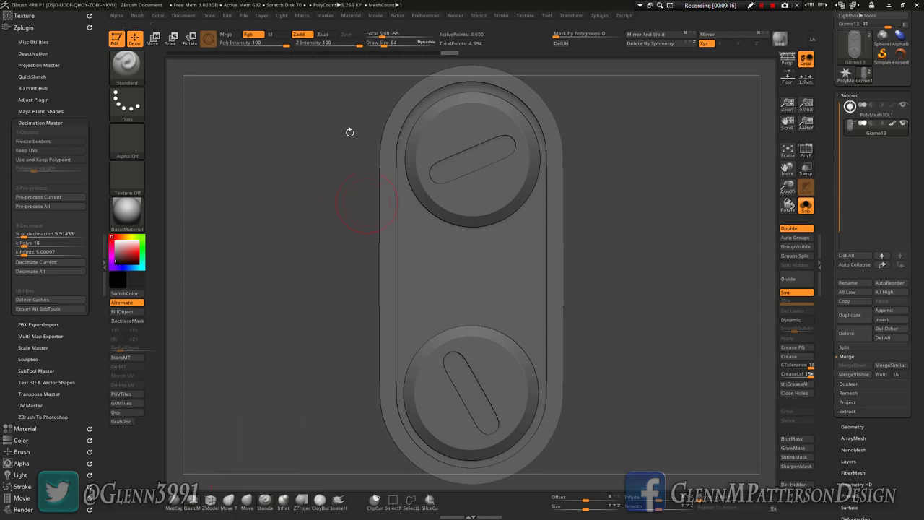
click(303, 35)
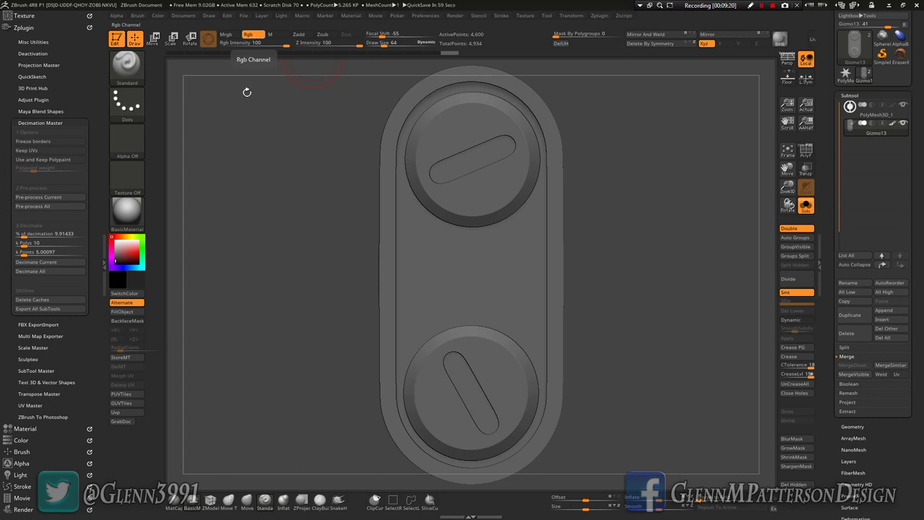
Set the brush's auto masking Mask By Polygroups to 100 and its Draw Size to 258
click(22, 451)
click(29, 324)
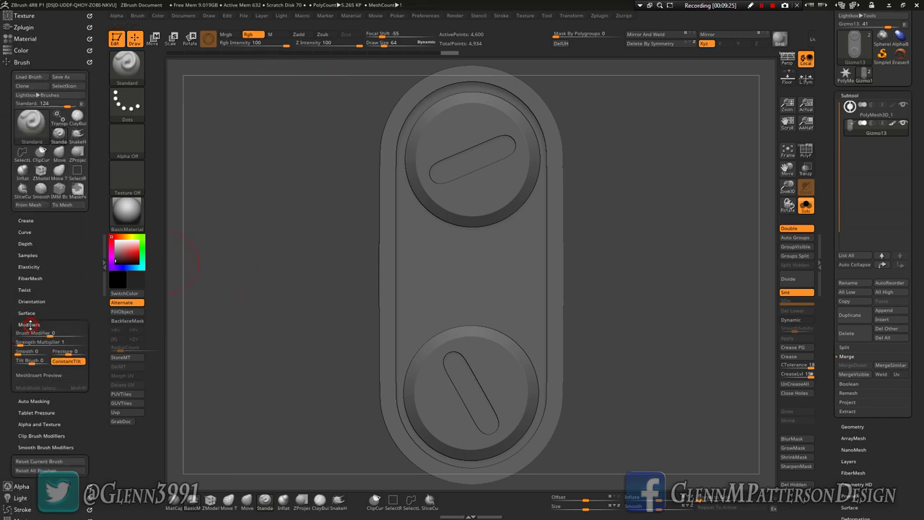
click(29, 324)
click(21, 336)
drag(22, 345, 101, 349)
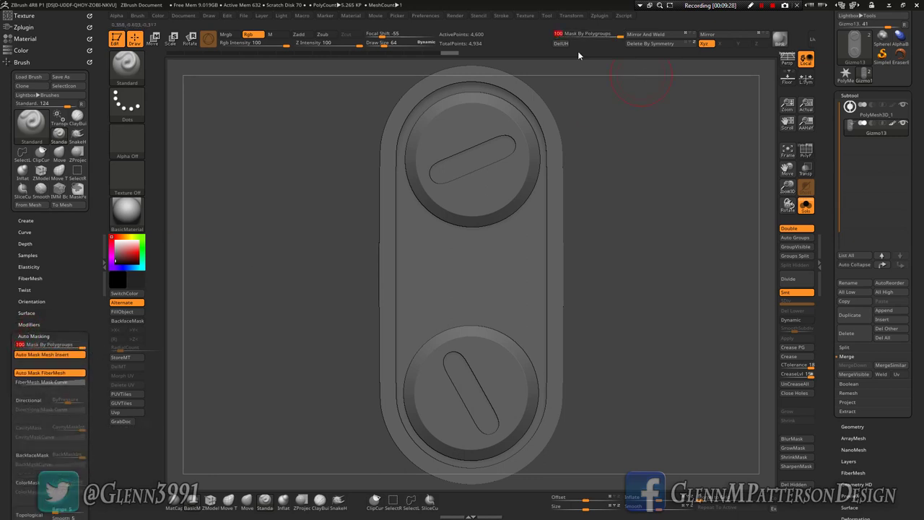
click(31, 335)
key(space)
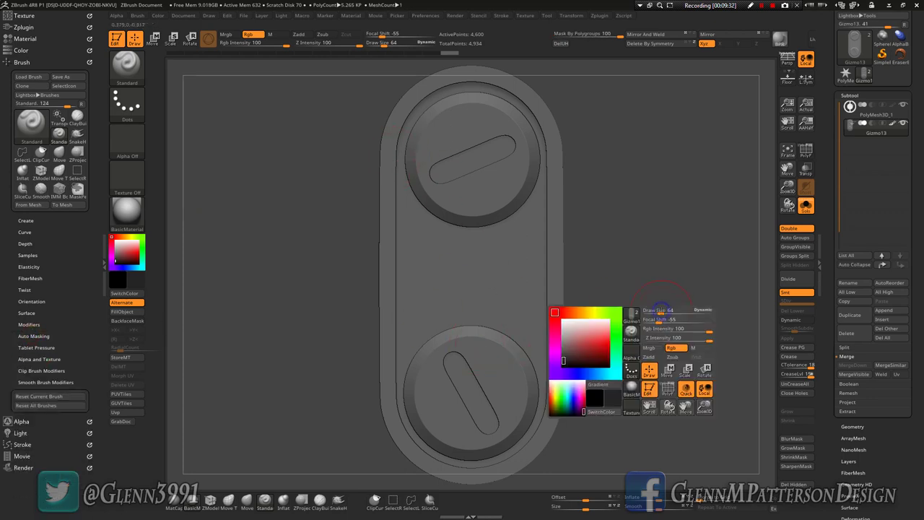
drag(663, 310, 676, 310)
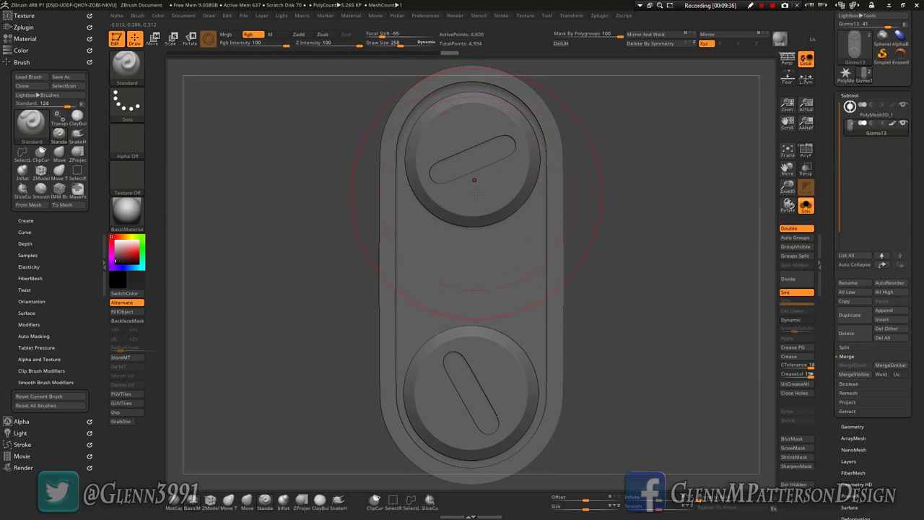
Paint the faces of both round discs and the recessed floor between them dark grey, leaving the slots and rims lighter
ctrl+click(510, 180)
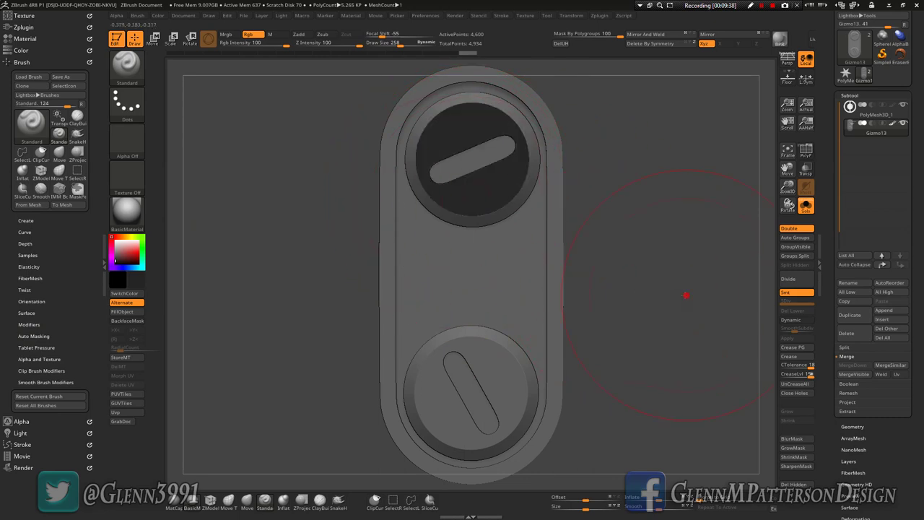
drag(686, 294, 543, 352)
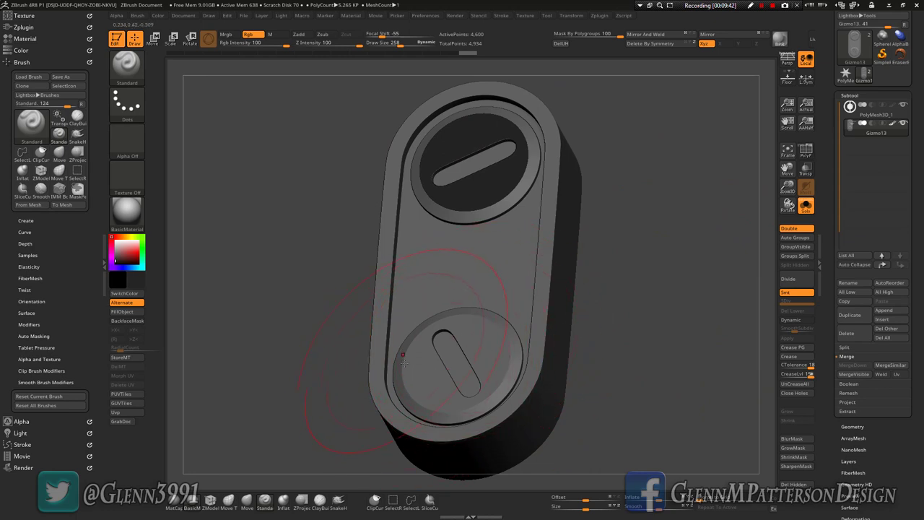
drag(404, 386, 406, 339)
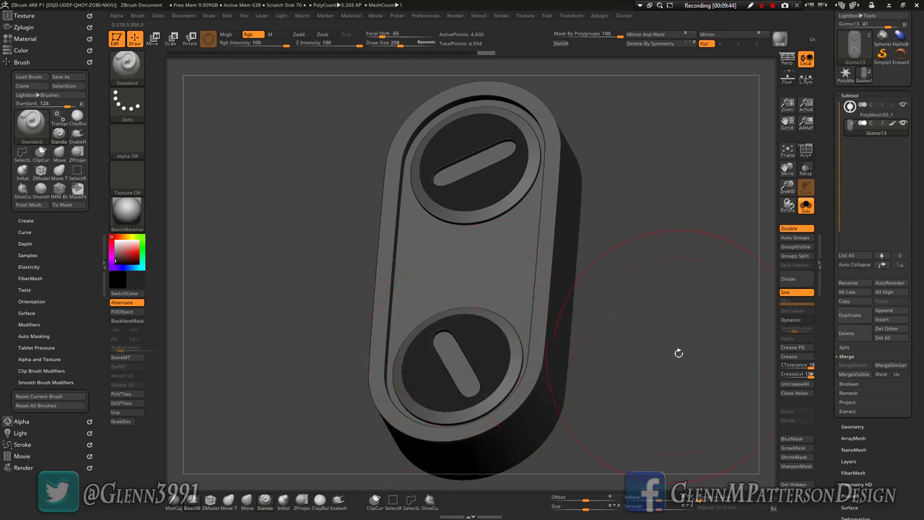
mouse_move(676, 351)
shift+mouse_down()
mouse_move(667, 344)
mouse_move(666, 366)
shift+mouse_up()
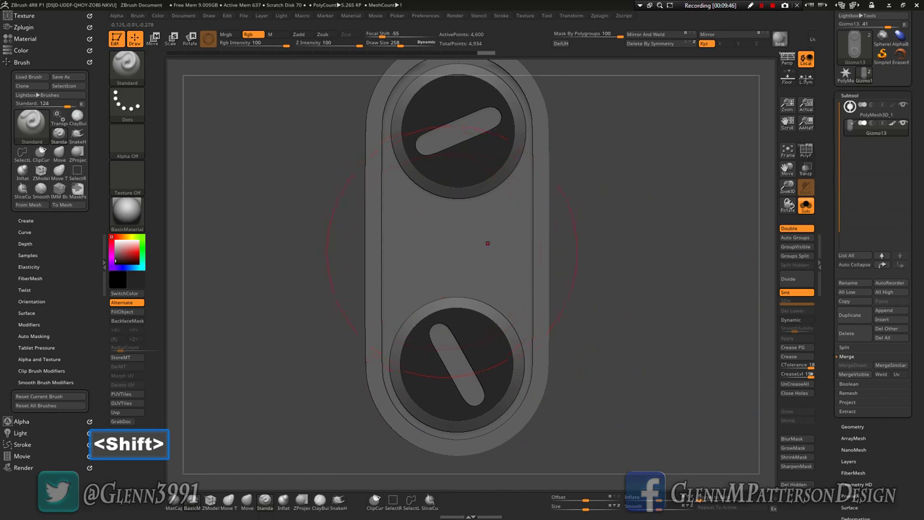
mouse_move(469, 245)
mouse_down()
mouse_move(497, 289)
mouse_move(426, 188)
mouse_move(441, 439)
mouse_up()
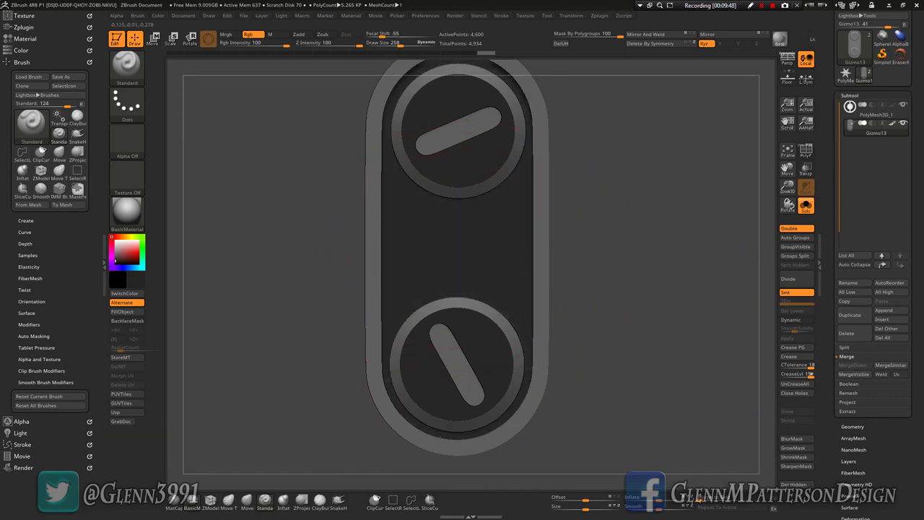
mouse_move(663, 310)
mouse_down()
mouse_move(610, 309)
mouse_move(660, 309)
mouse_up()
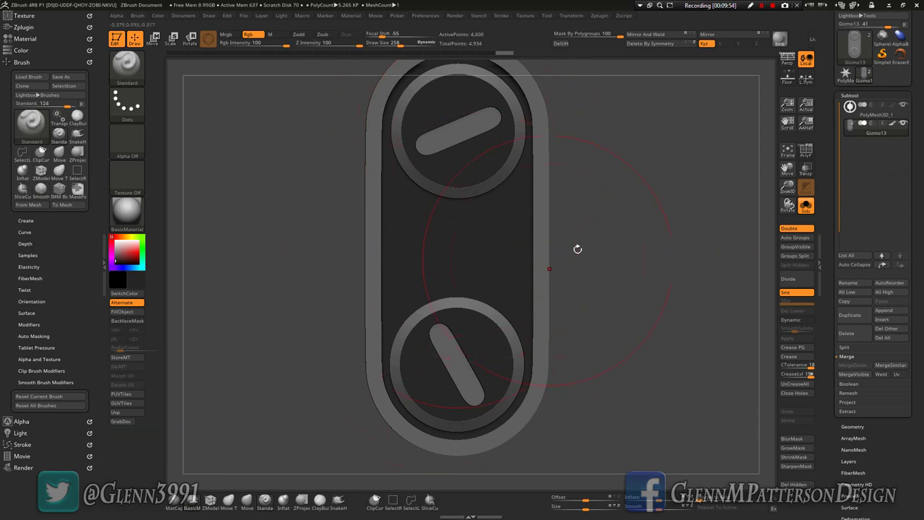
Display the painted plate's polygroup colours with the wireframe lines and switch to the ZModeler brush
click(806, 149)
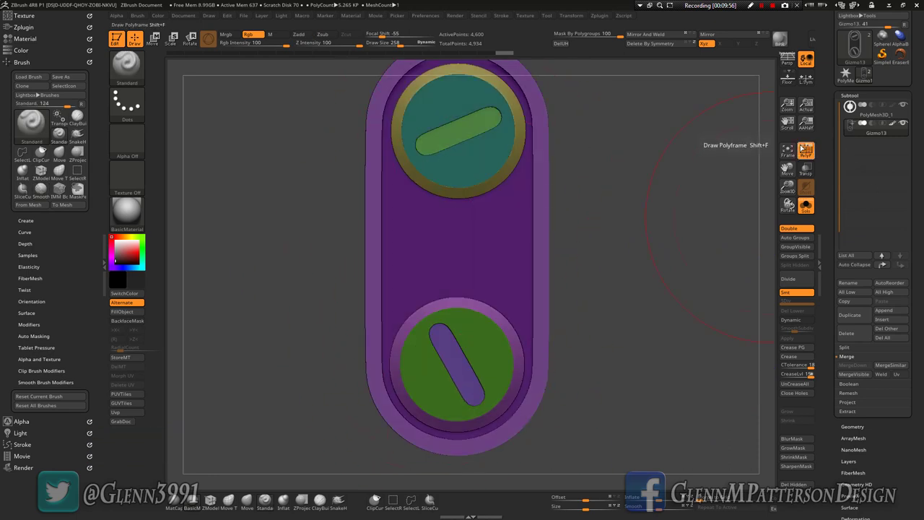
drag(655, 314, 456, 262)
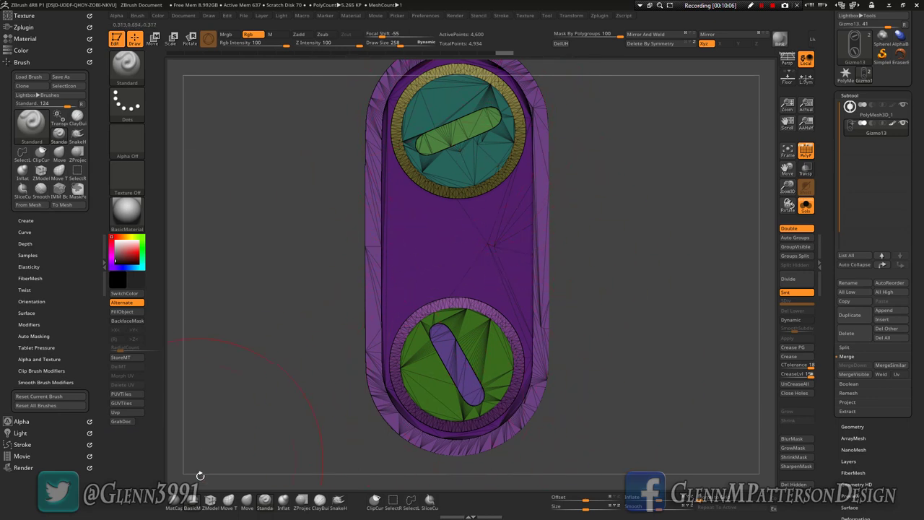
click(211, 508)
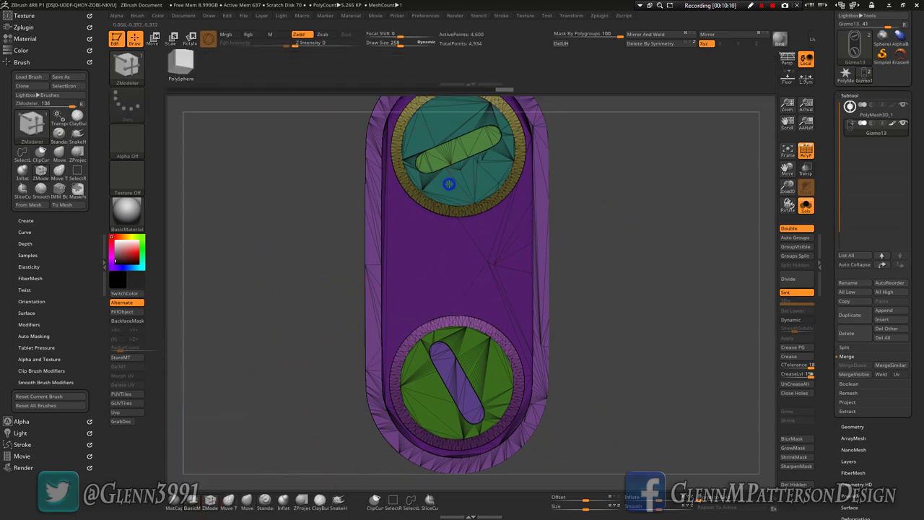
Set ZModeler's polygon action to Split and split several polygons on the recessed floor and the plate's outer rim
key(space)
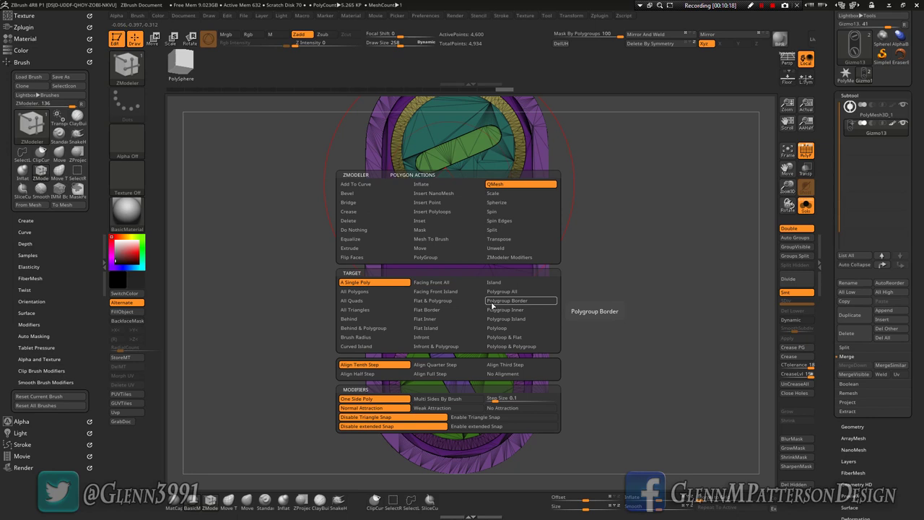
click(496, 229)
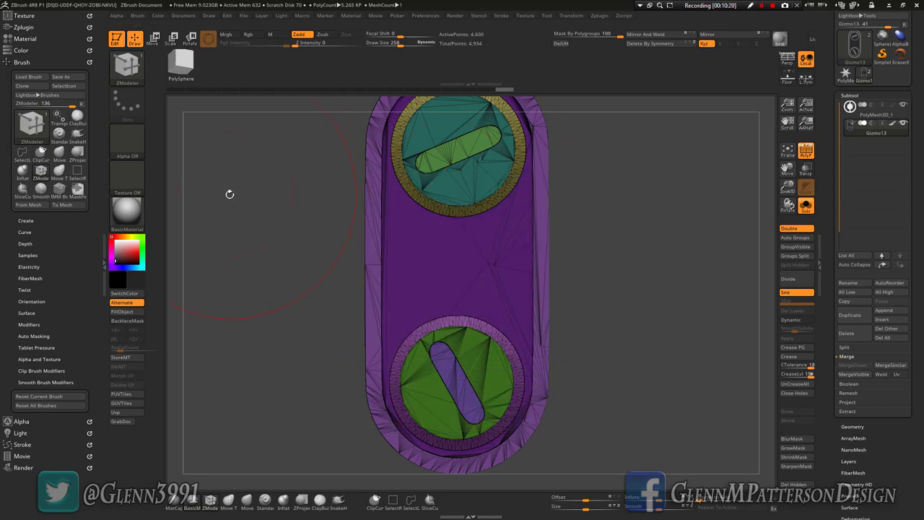
click(433, 139)
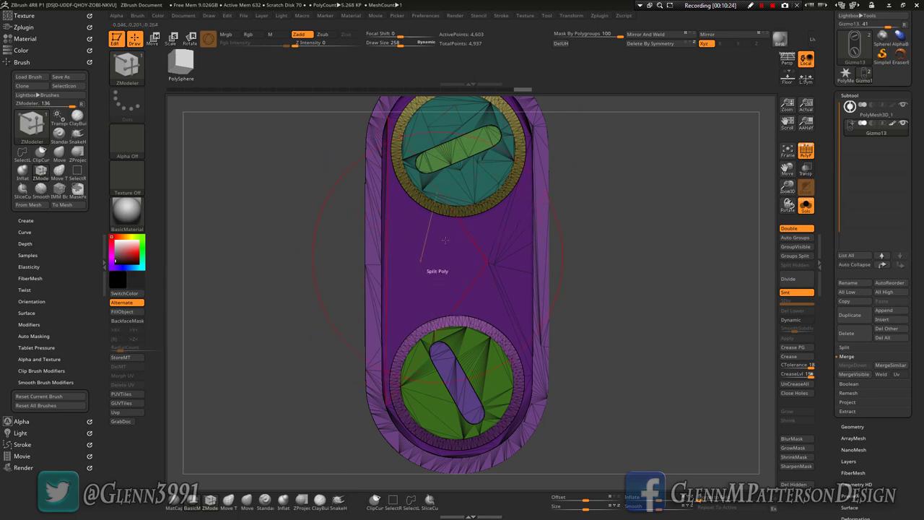
click(443, 197)
click(426, 266)
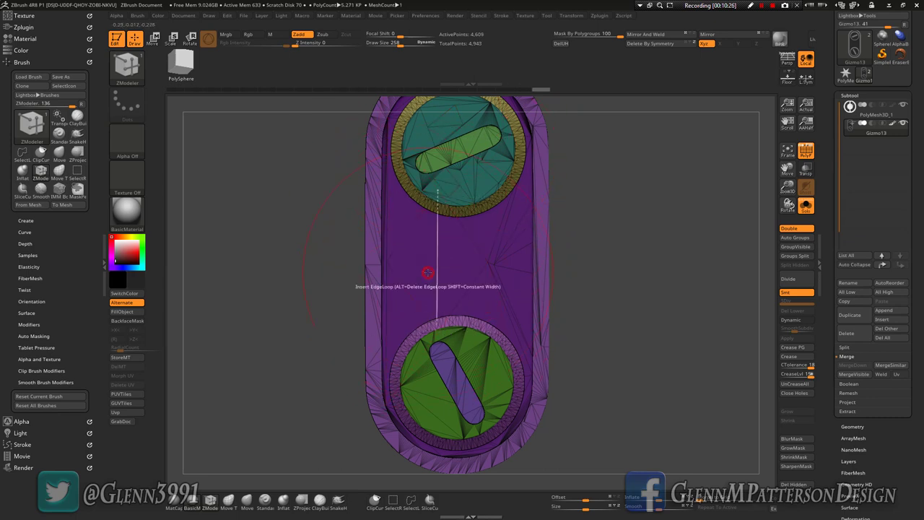
click(423, 255)
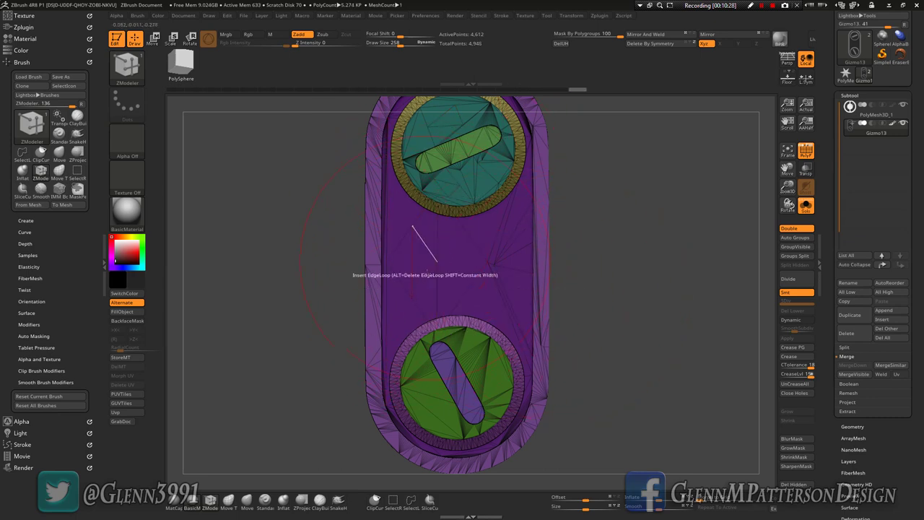
click(448, 263)
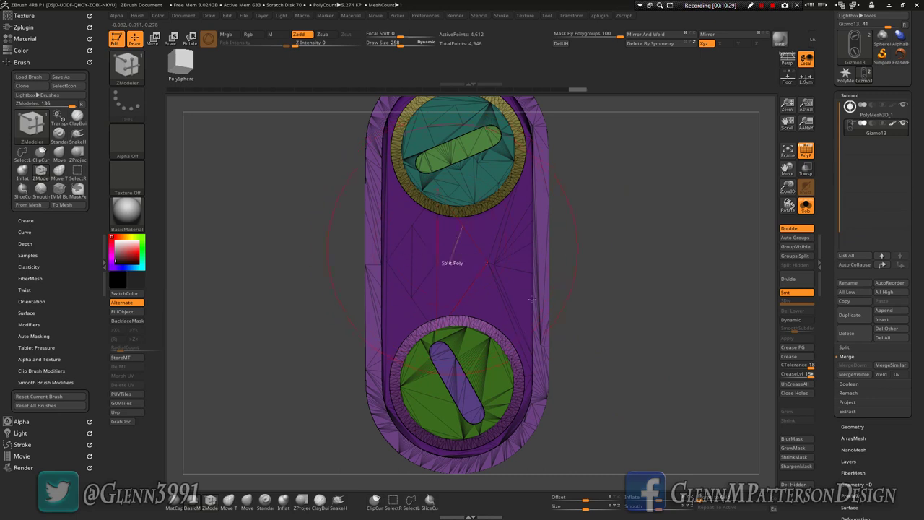
click(372, 252)
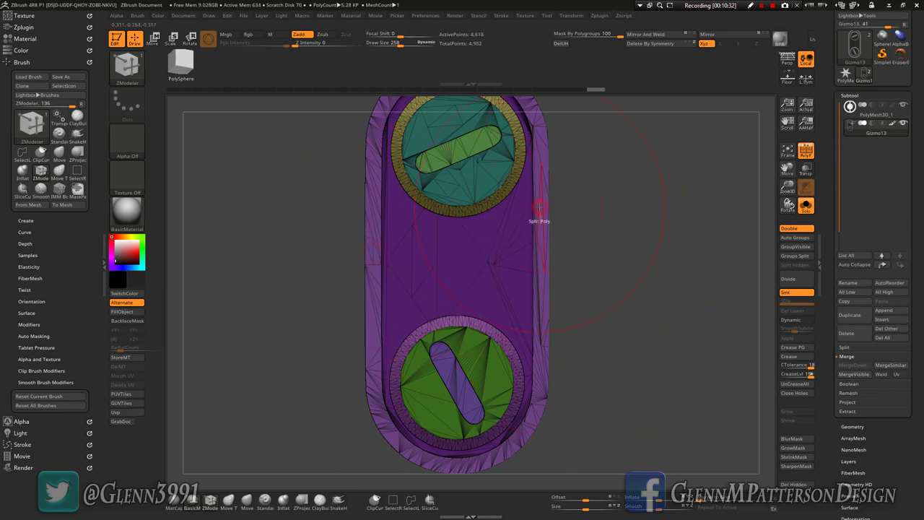
click(540, 209)
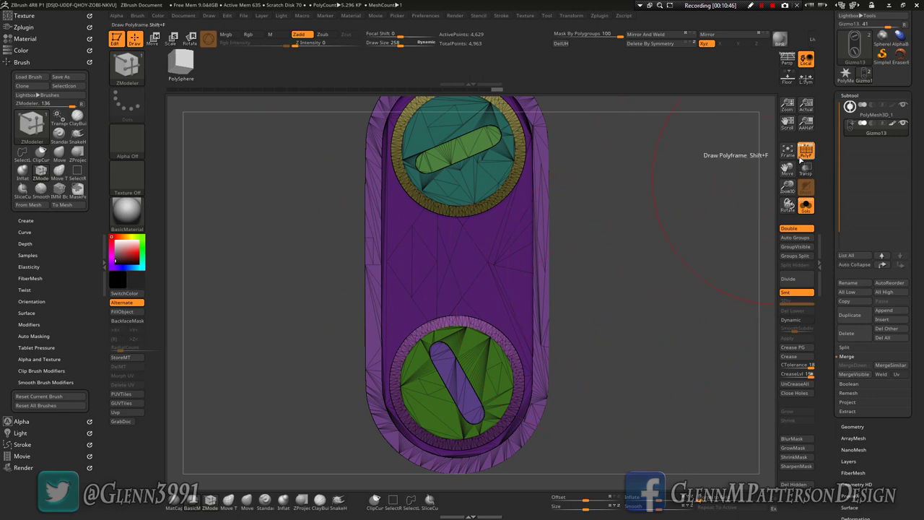
Hide the polyframe, choose light grey and paint the lower disc's face and the plate's outer rim with the Standard brush
key(shift+f)
click(136, 283)
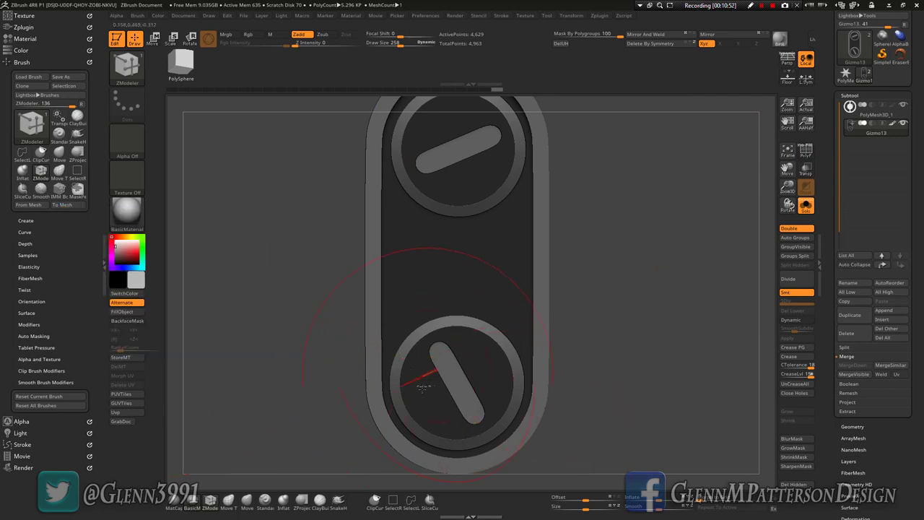
click(264, 502)
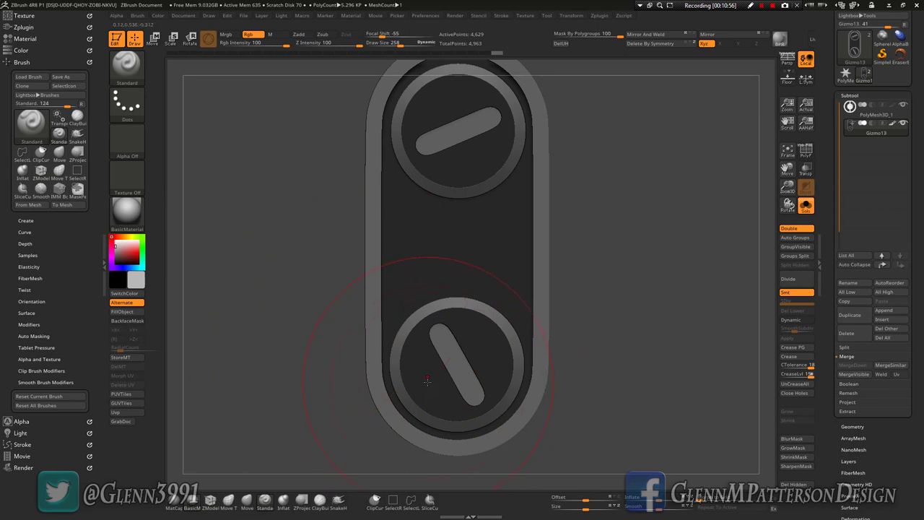
drag(427, 379, 483, 353)
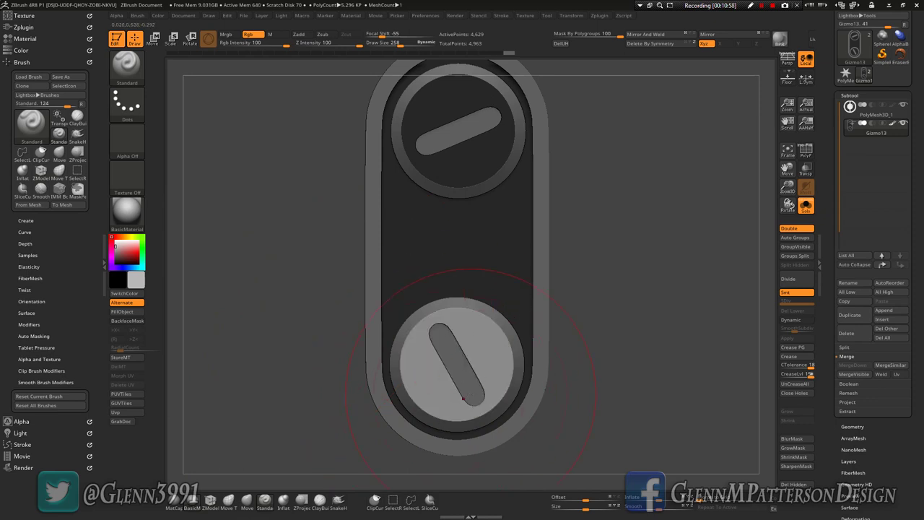
mouse_move(373, 221)
mouse_down()
mouse_move(455, 108)
mouse_move(505, 339)
mouse_move(397, 134)
mouse_up()
mouse_move(680, 307)
mouse_down()
mouse_move(585, 309)
mouse_move(674, 317)
mouse_up()
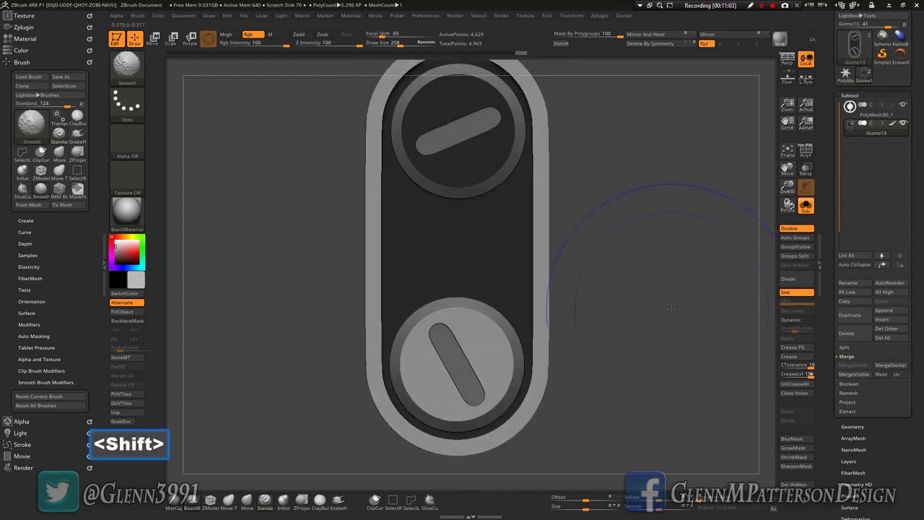
Select the wheel-shaped subtool PolyMesh3D_1, turn on dynamic subdivision with SmoothSubdiv 3 and apply it to the mesh
click(899, 116)
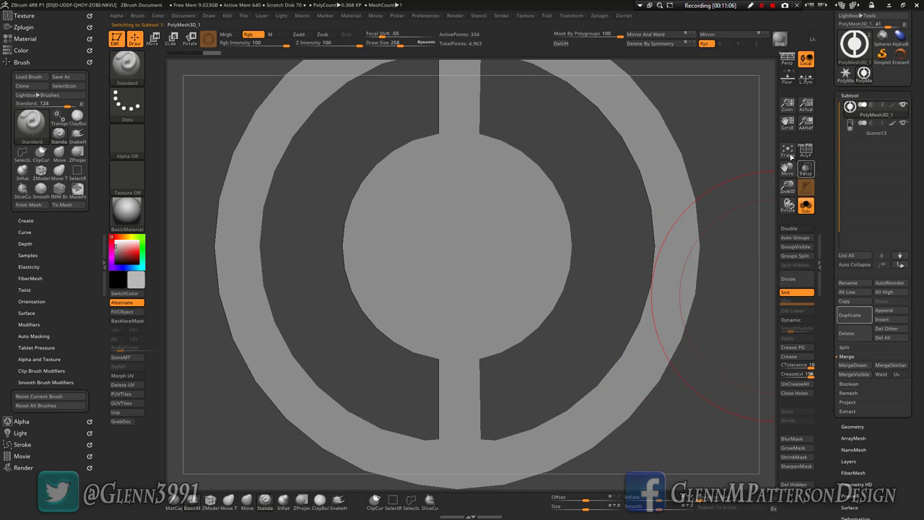
click(787, 152)
drag(787, 186, 732, 323)
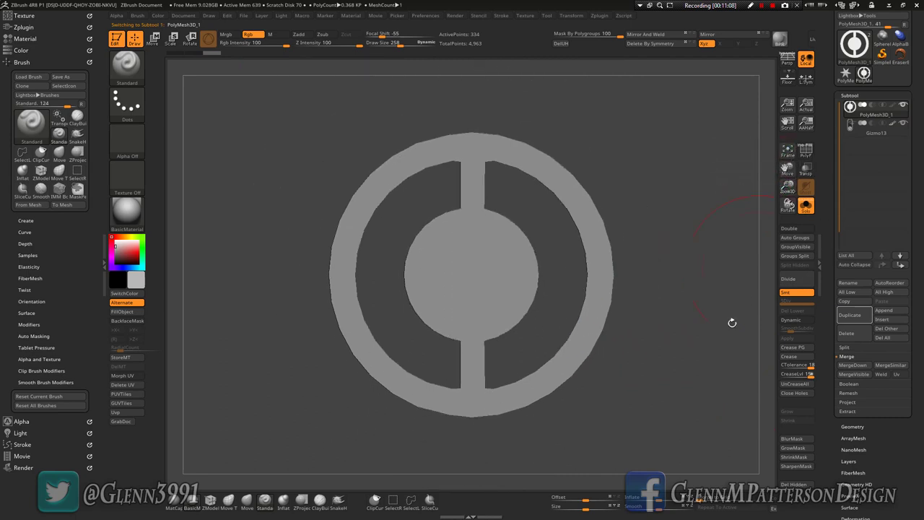
drag(697, 381, 659, 388)
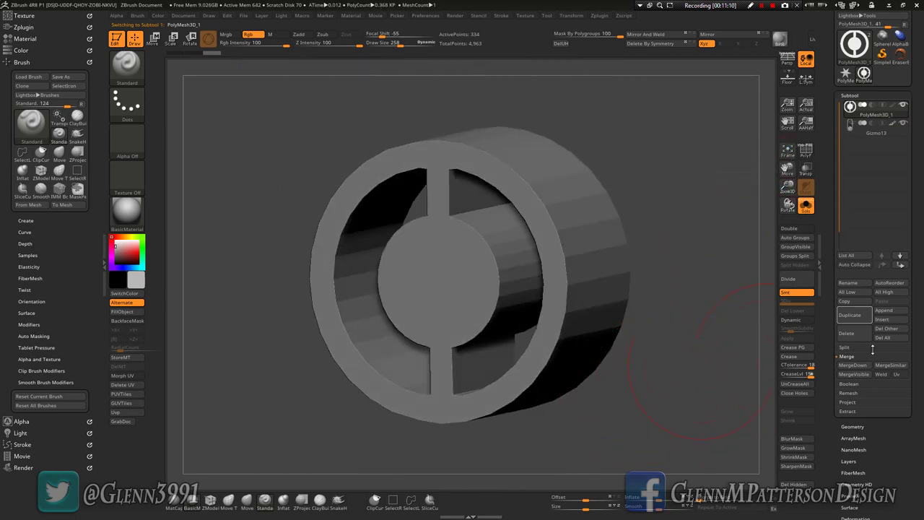
key(shift+d)
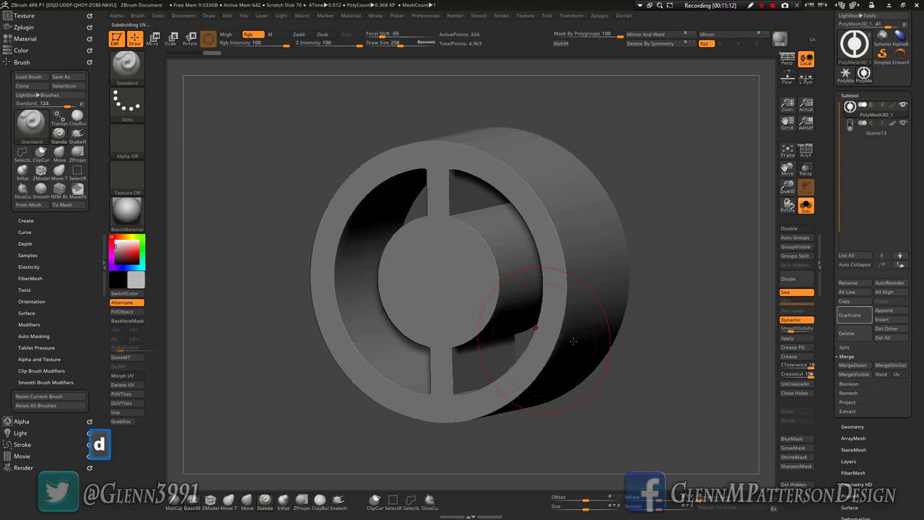
click(790, 332)
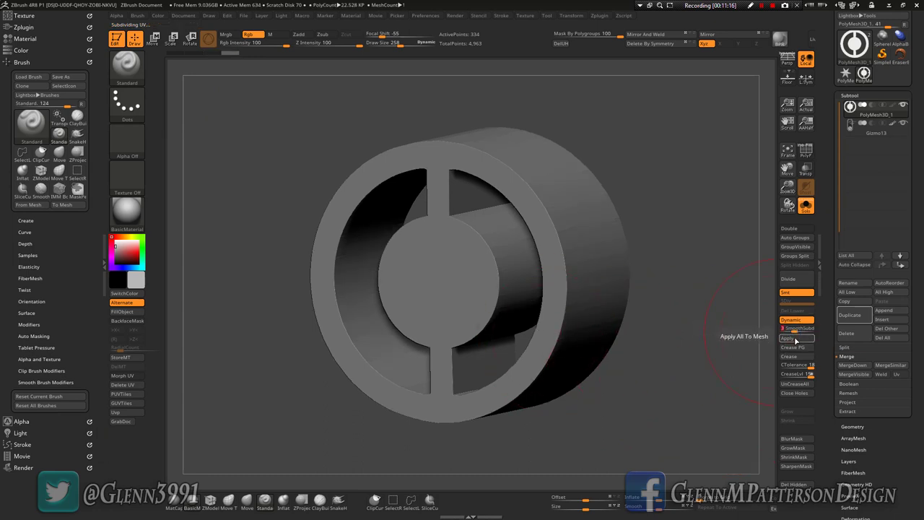
click(787, 339)
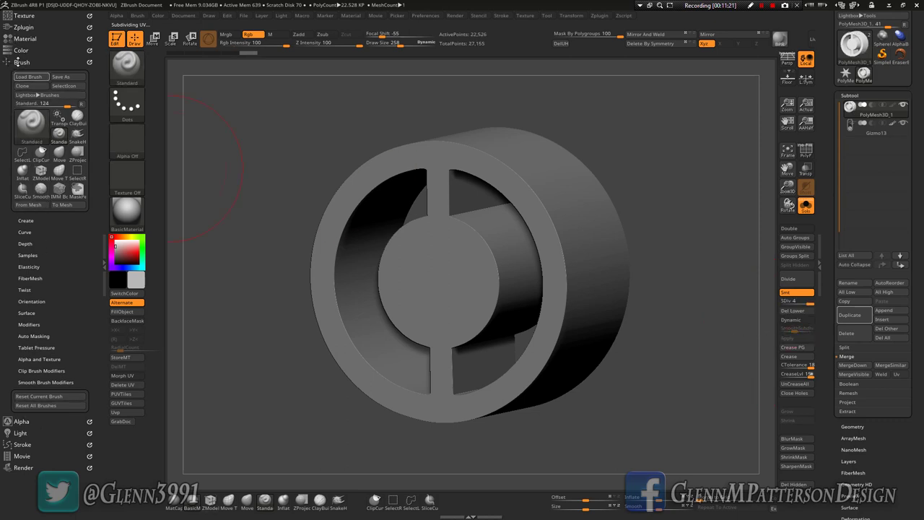
Pre-process the wheel subtool in Decimation Master
click(18, 63)
click(23, 27)
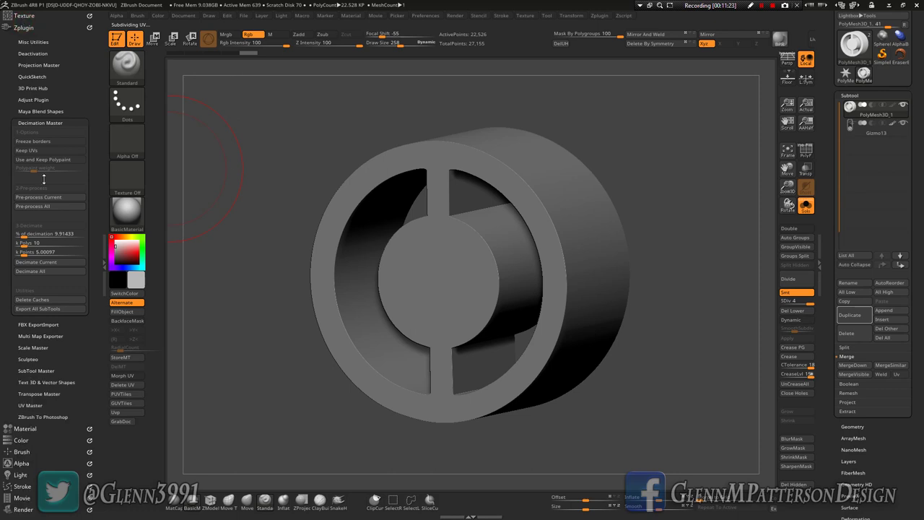
click(41, 197)
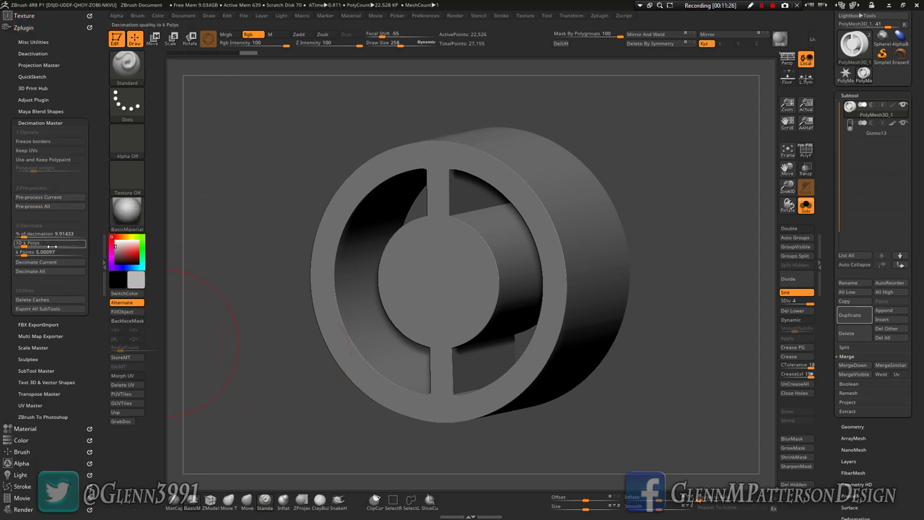
Set the decimation target to 15 k polys and decimate the wheel subtool
click(52, 244)
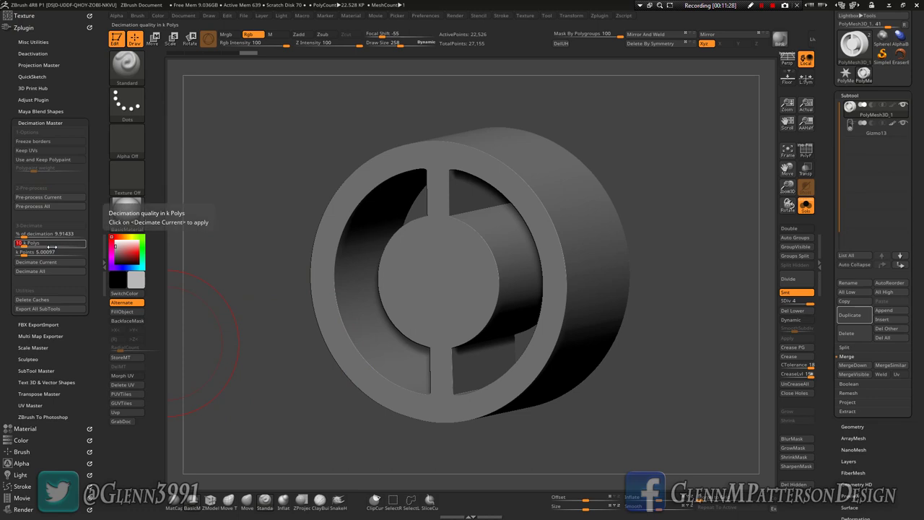
text(15)
key(Return)
shift+drag(250, 291, 216, 287)
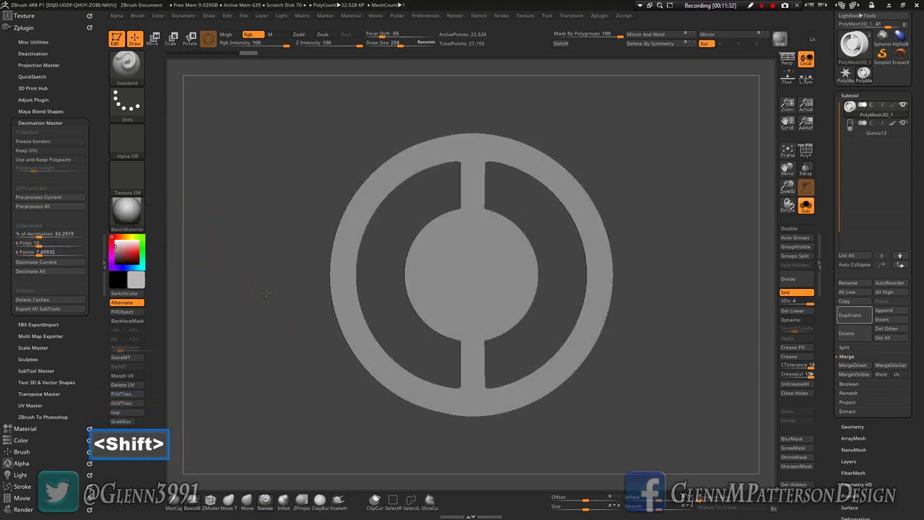
click(42, 263)
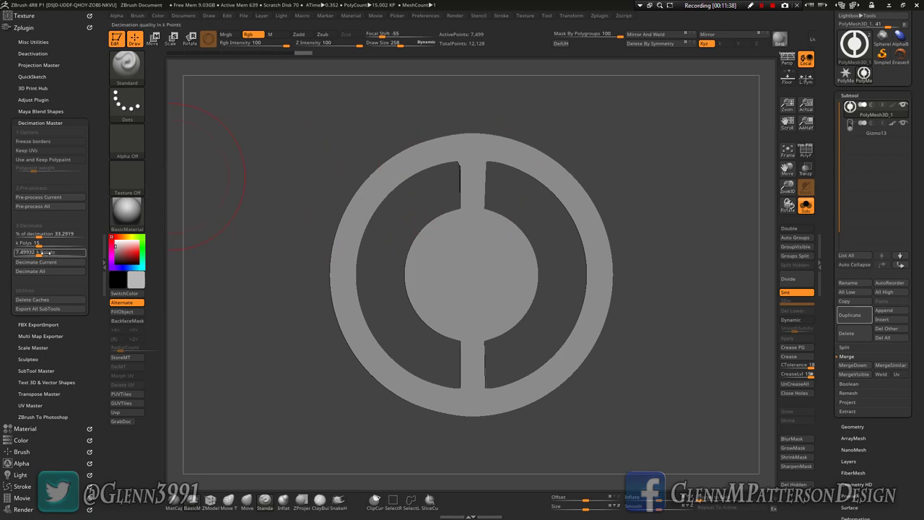
Raise the decimation target to 25 k polys, decimate the wheel again and display its polyframe
click(52, 243)
text(25)
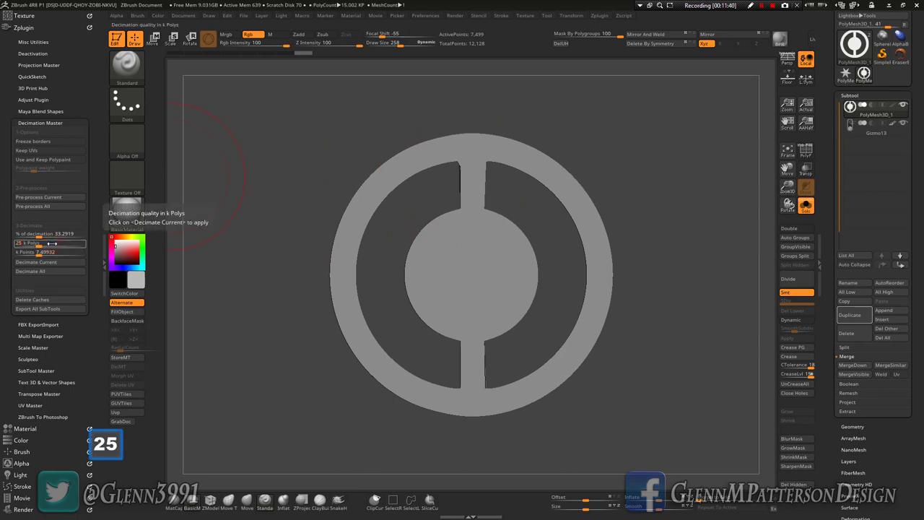
key(Return)
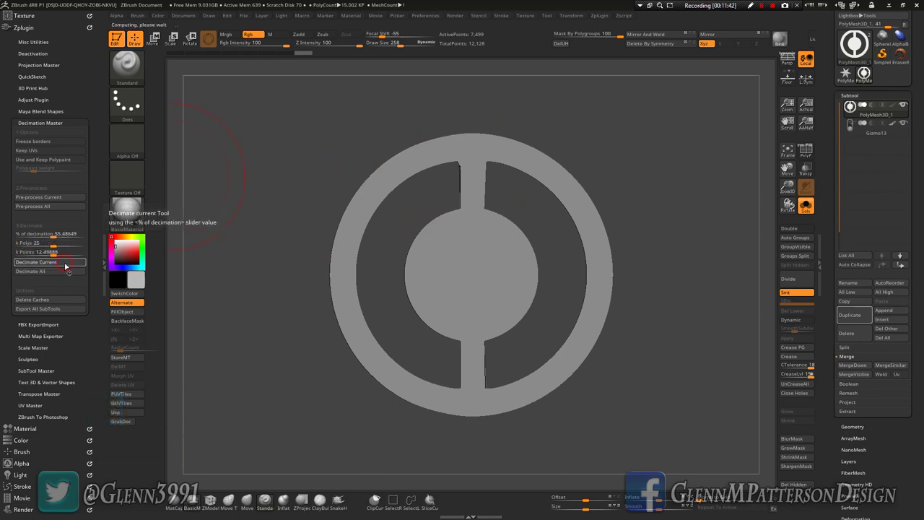
click(81, 263)
drag(643, 404, 623, 413)
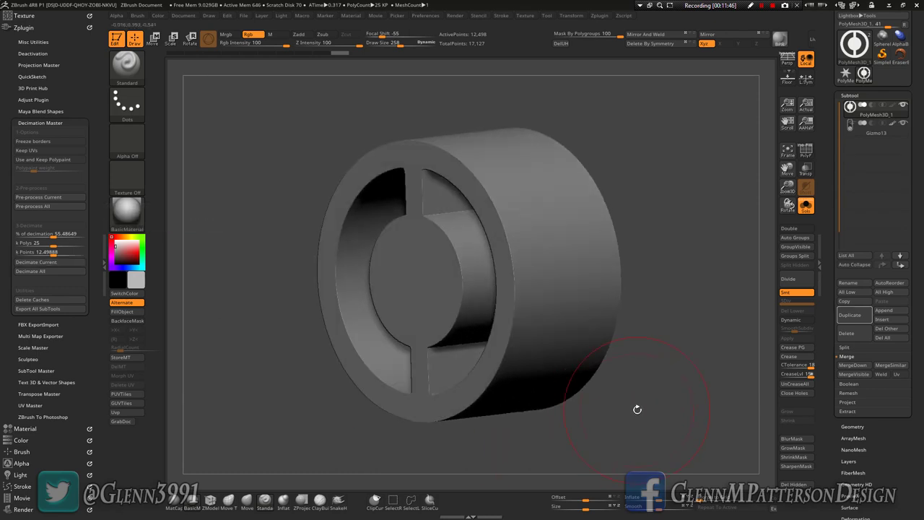
click(806, 152)
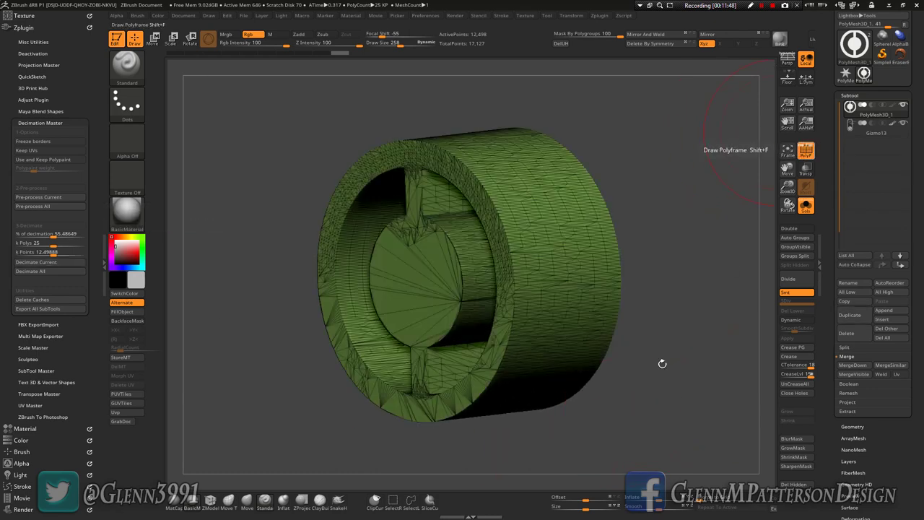
mouse_move(642, 392)
mouse_down()
mouse_move(635, 399)
mouse_move(659, 395)
mouse_up()
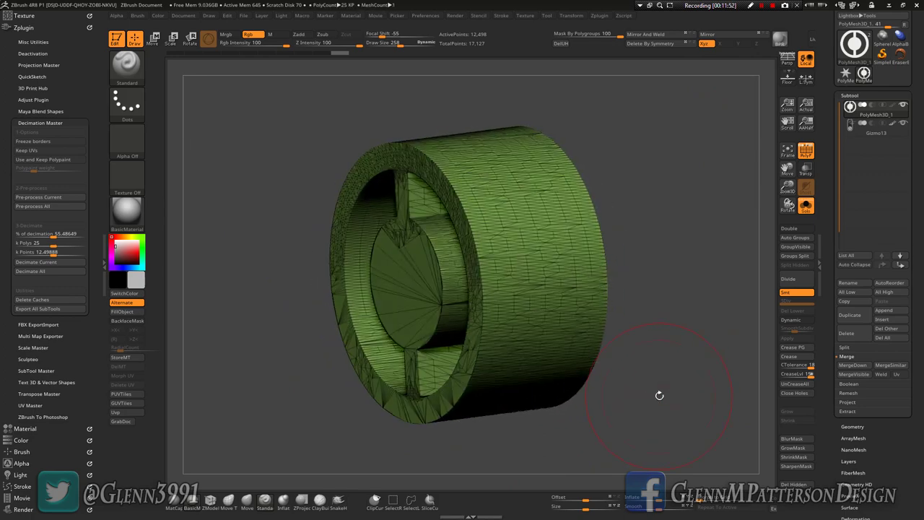
Make the wheel shallower along its depth with the gizmo and remove its rear half using Delete By Symmetry on Z
key(w)
drag(471, 273, 444, 275)
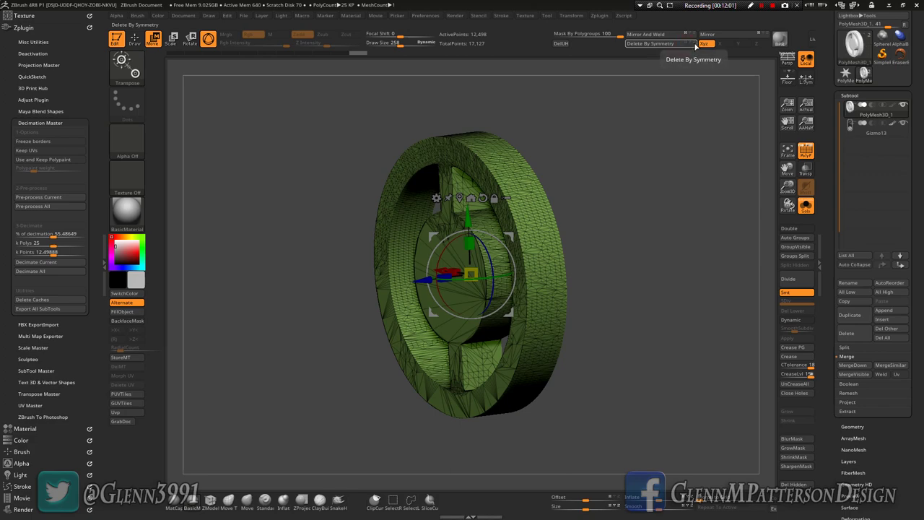
click(657, 43)
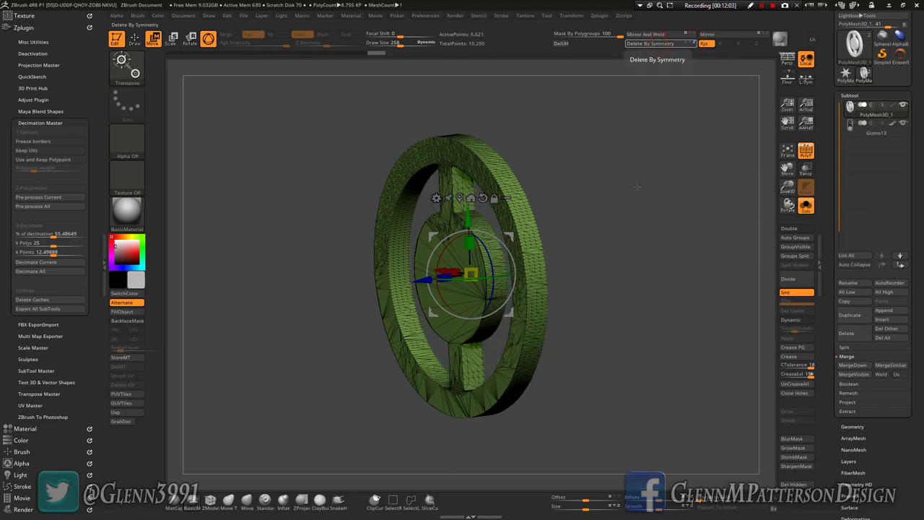
shift+drag(586, 384, 605, 375)
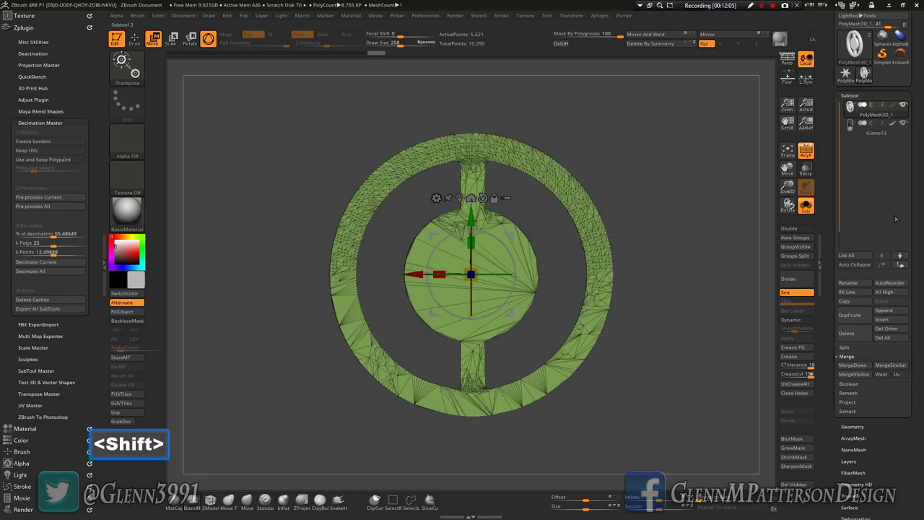
Rename the wheel subtool as Ring
click(848, 282)
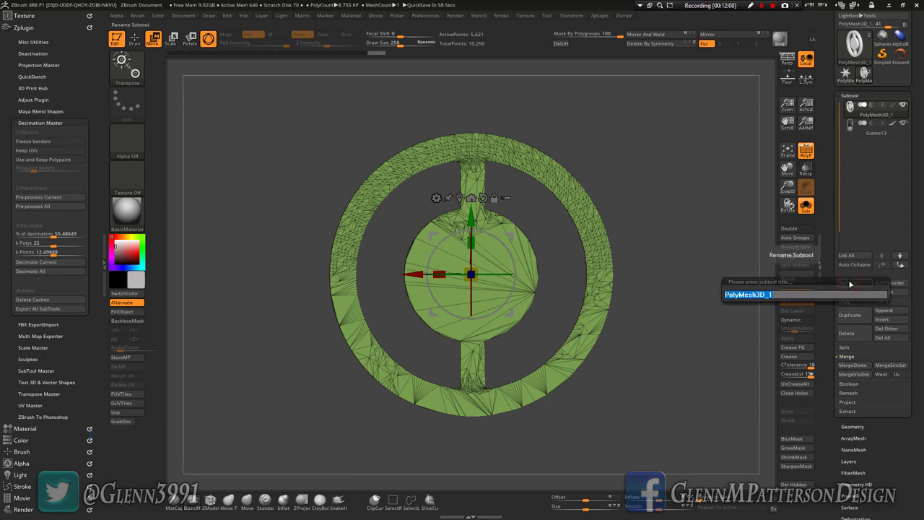
text(Ring)
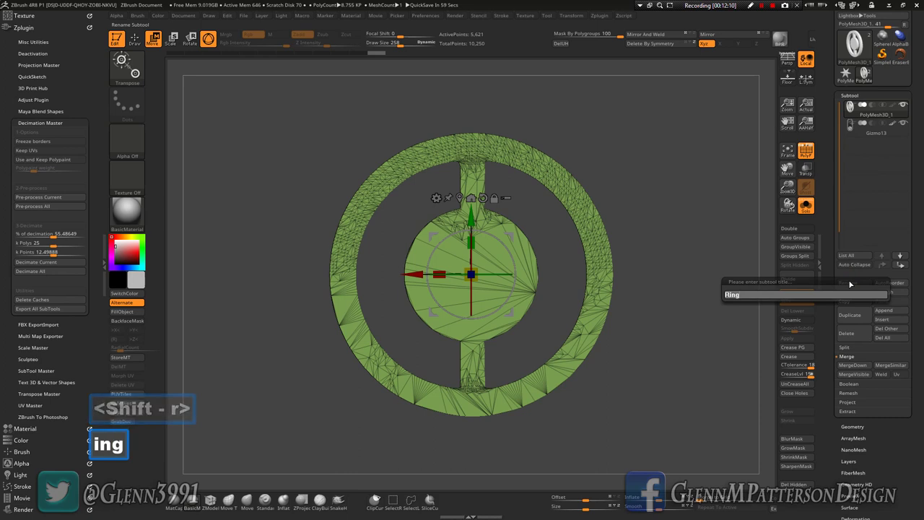
key(Return)
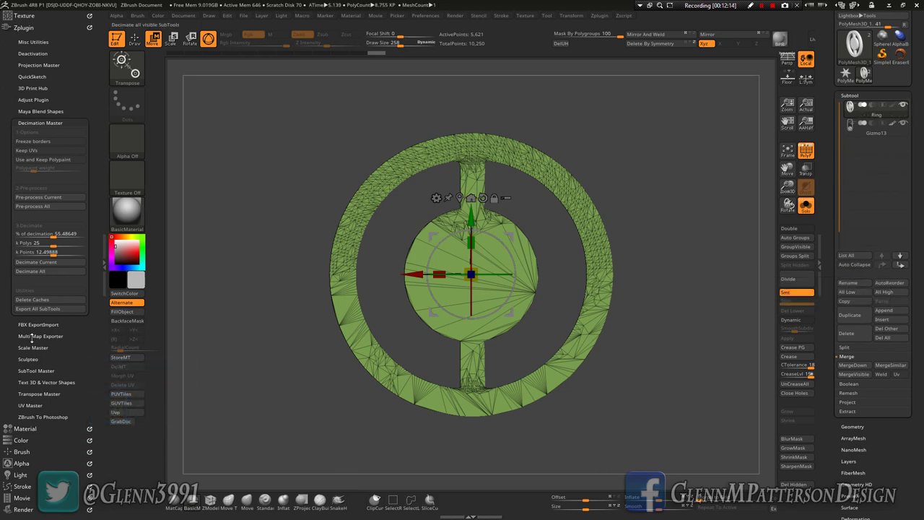
Load the GreebleBrush insert-mesh brush preset from the recent files
click(21, 451)
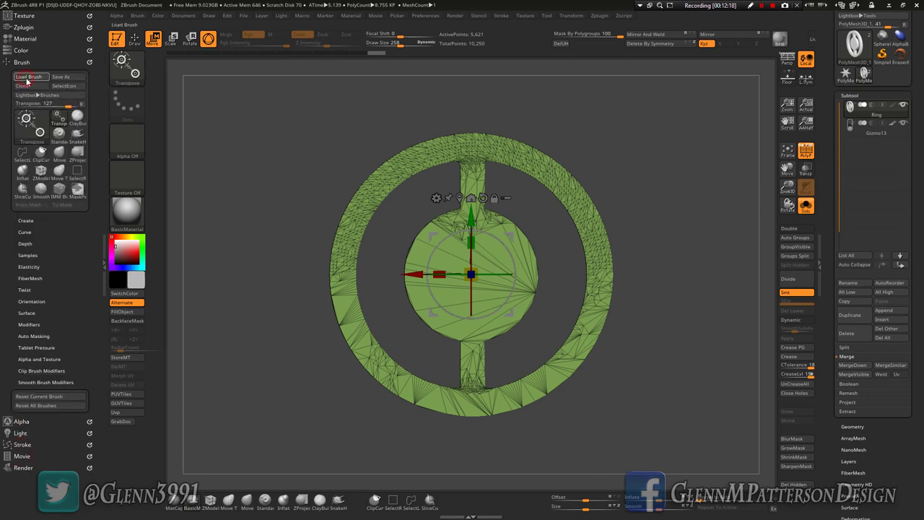
click(27, 76)
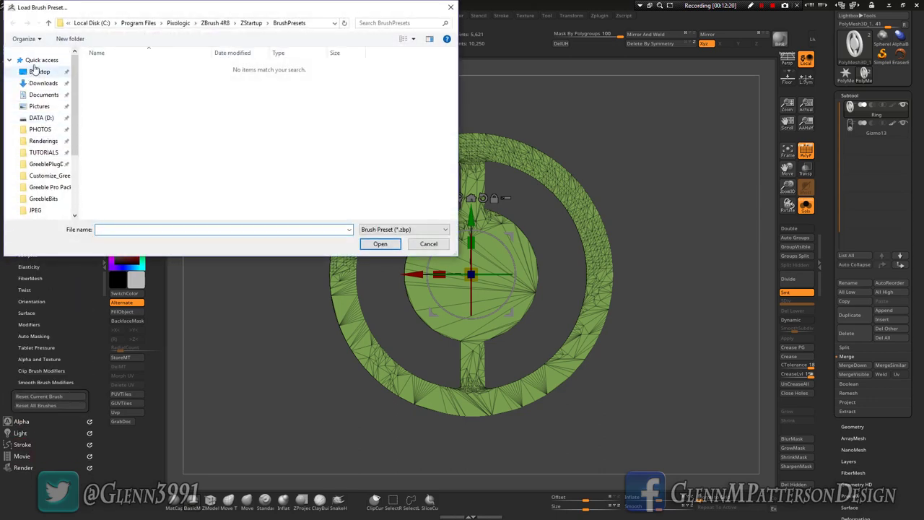
click(38, 61)
scroll(167, 182, down, 2)
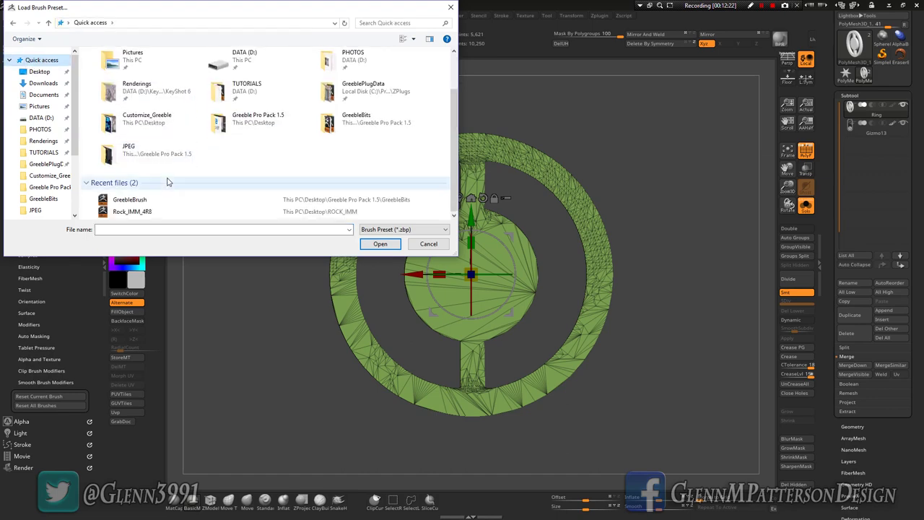
double_click(171, 199)
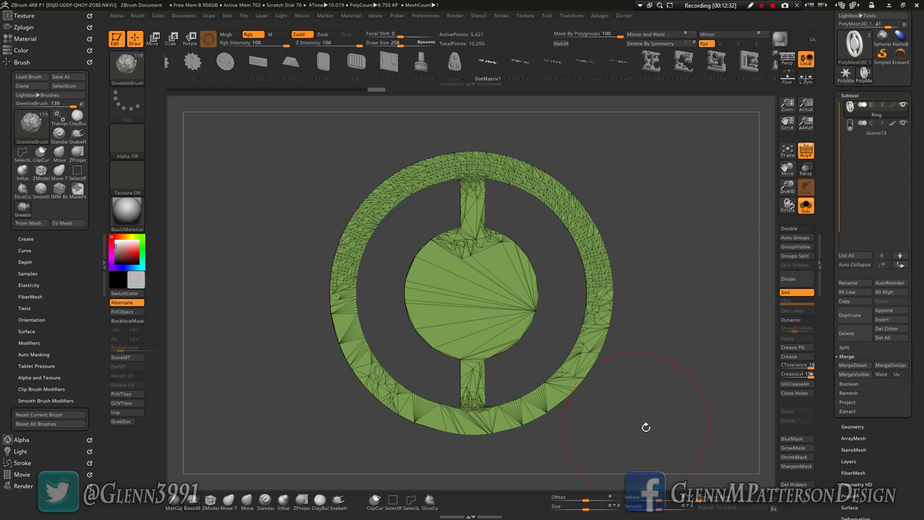
Turn off the polyframe display, face the Ring subtool from the front and add it to GreebleBrush as a new insert mesh
key(shift)
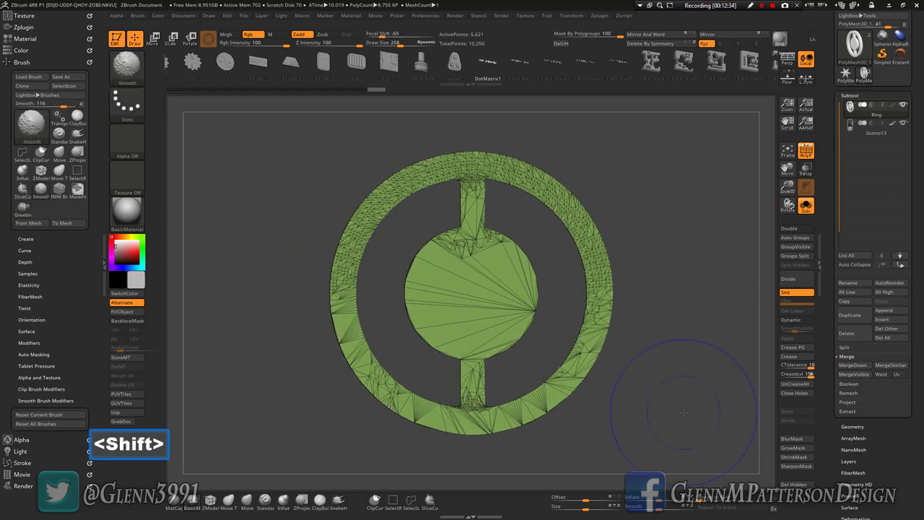
click(806, 150)
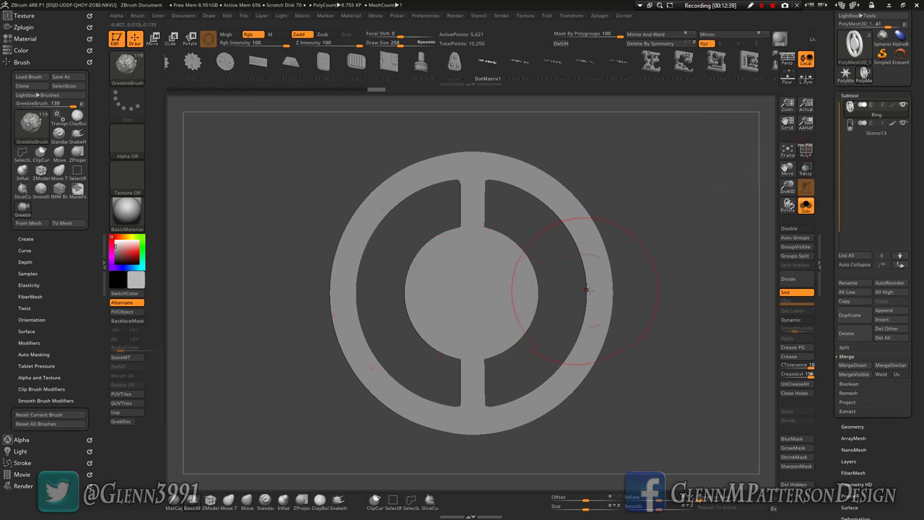
drag(682, 401, 671, 402)
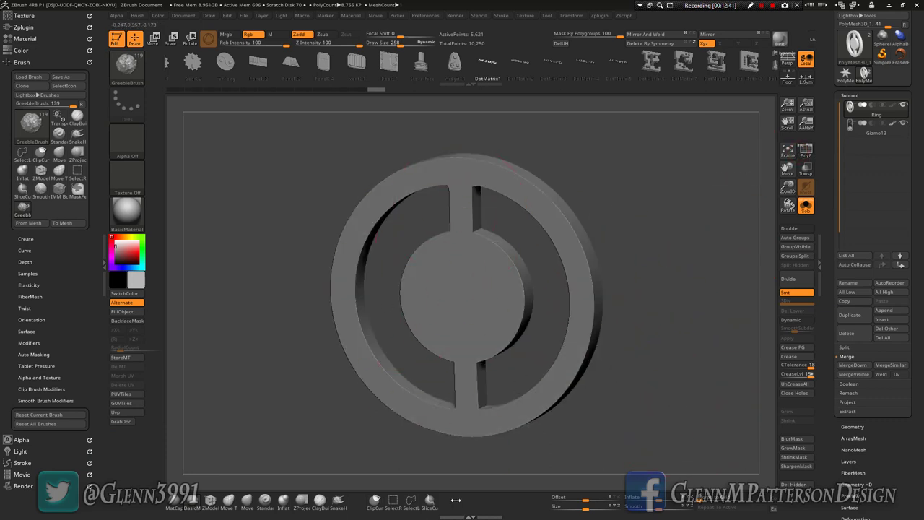
shift+drag(625, 383, 547, 371)
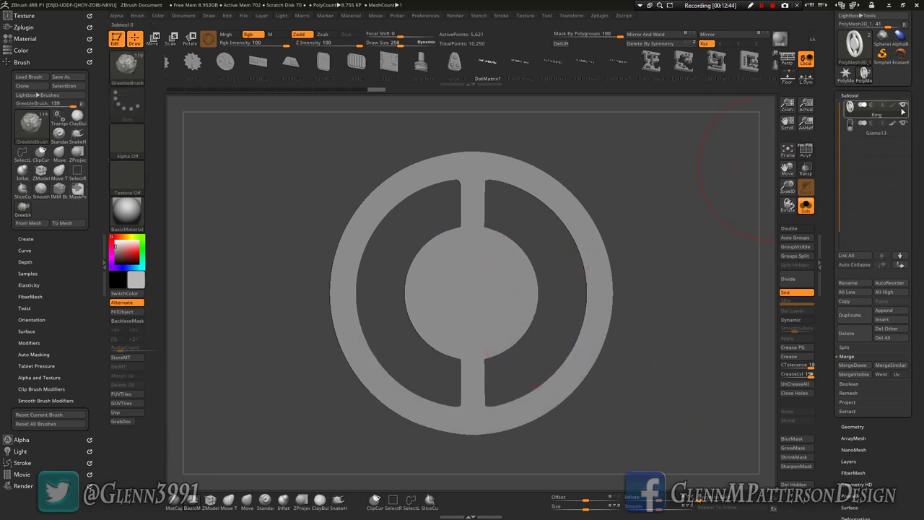
click(31, 223)
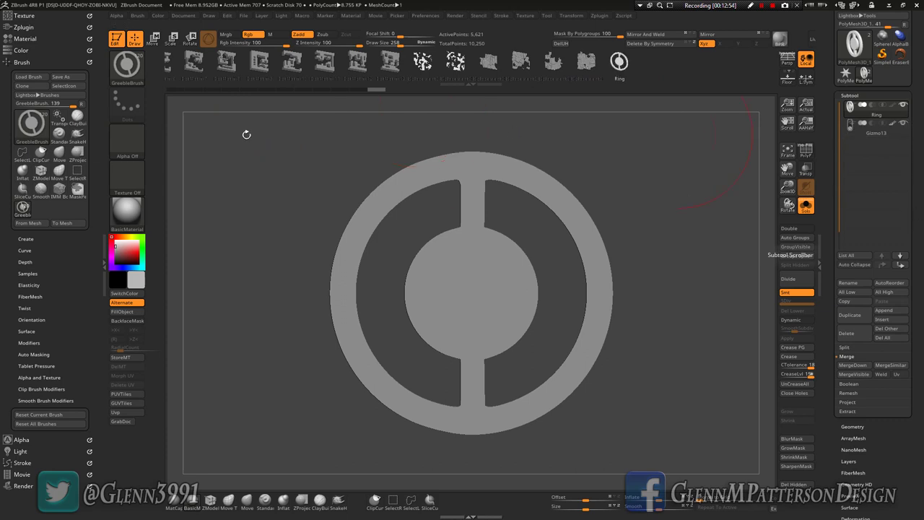
Add the Gizmo13 subtool to the insert-mesh brush as well and save the brush as GreebleBrush1 in the GreebleBits folder
click(885, 133)
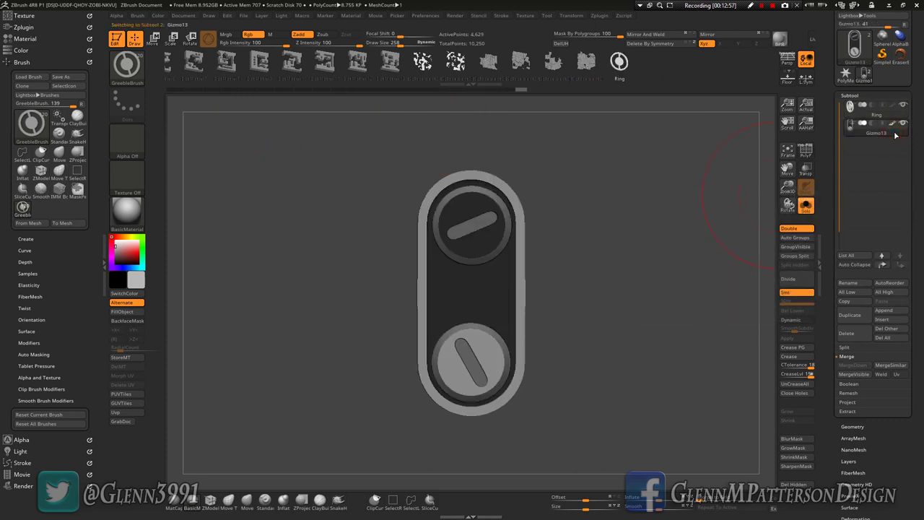
click(31, 226)
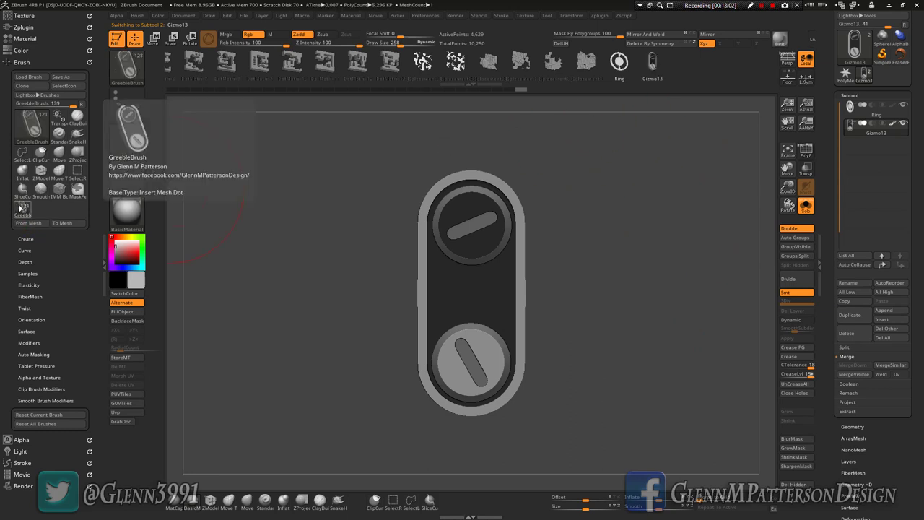
mouse_move(24, 213)
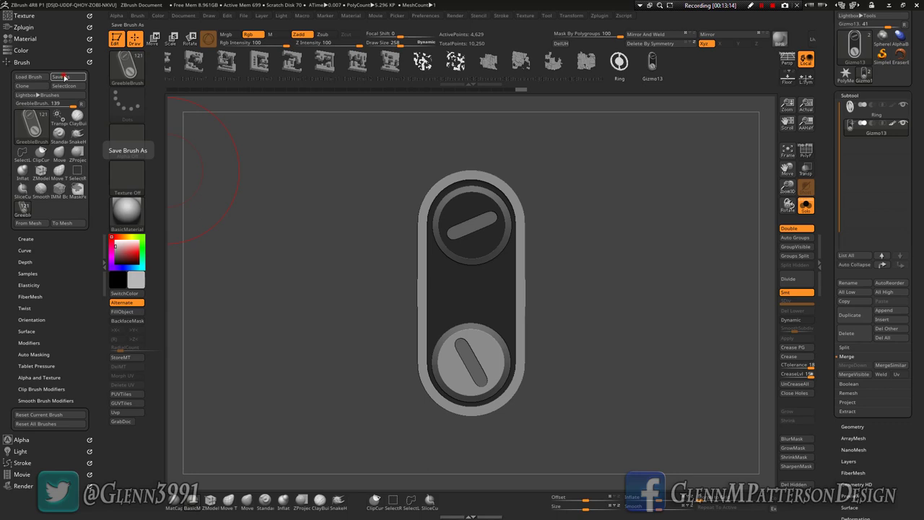
click(63, 76)
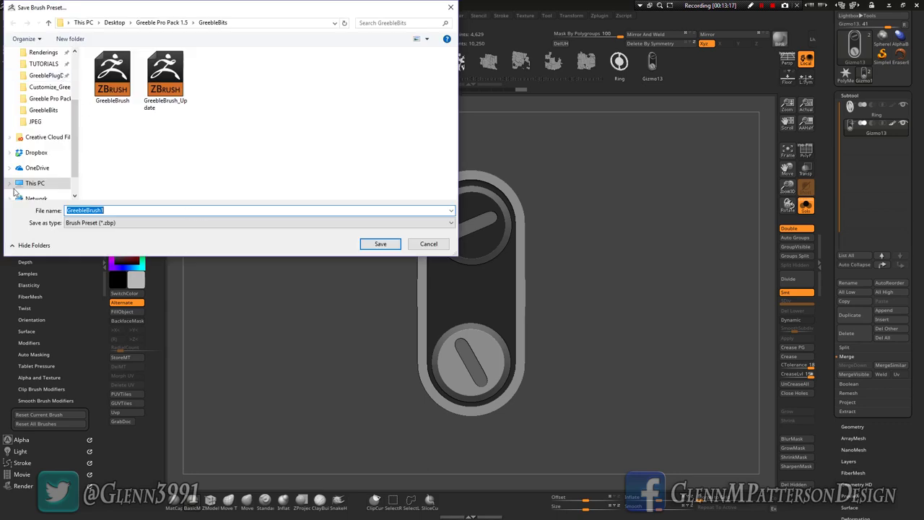
click(380, 244)
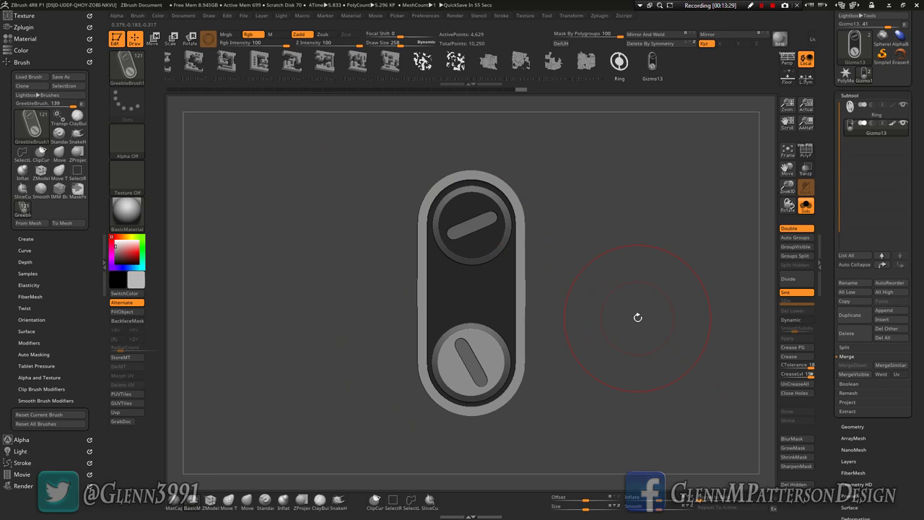
Make Greeble Single the active subtool of the GreebleGenerator_4K_Color_1.5_4R8 project
key(F9)
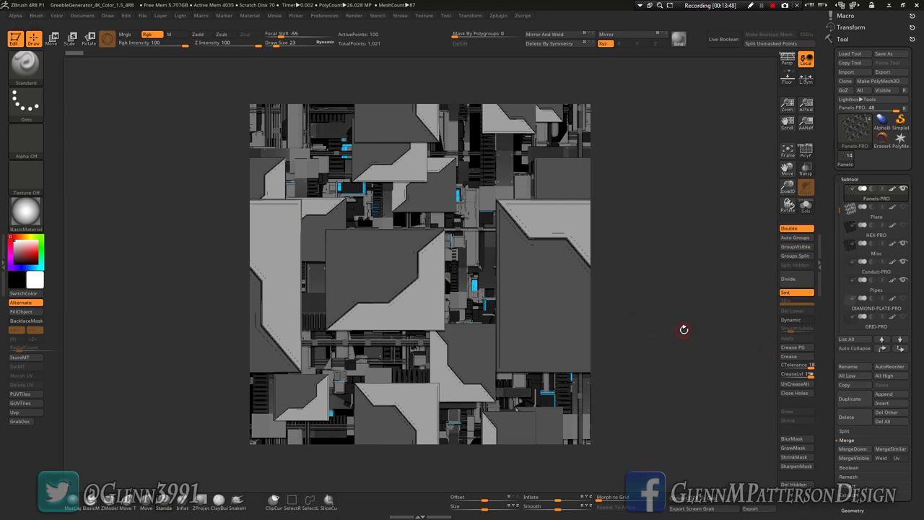
key(n)
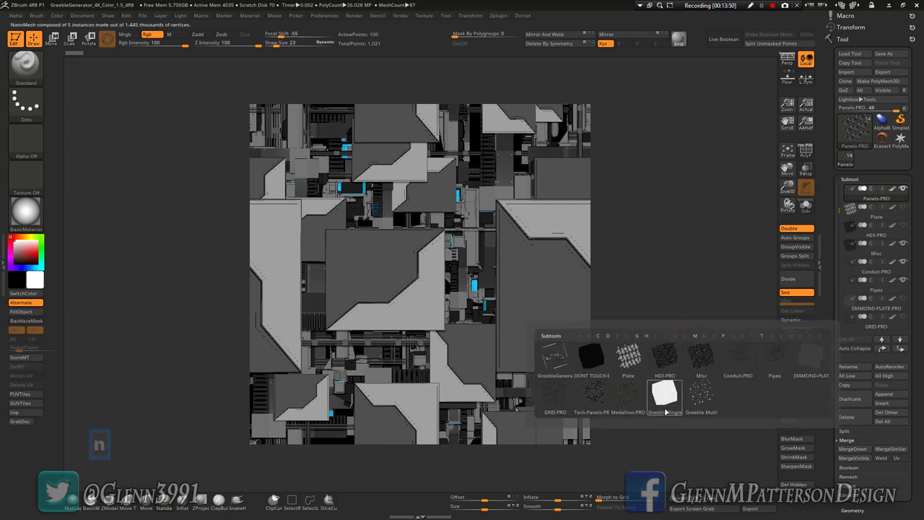
mouse_move(665, 410)
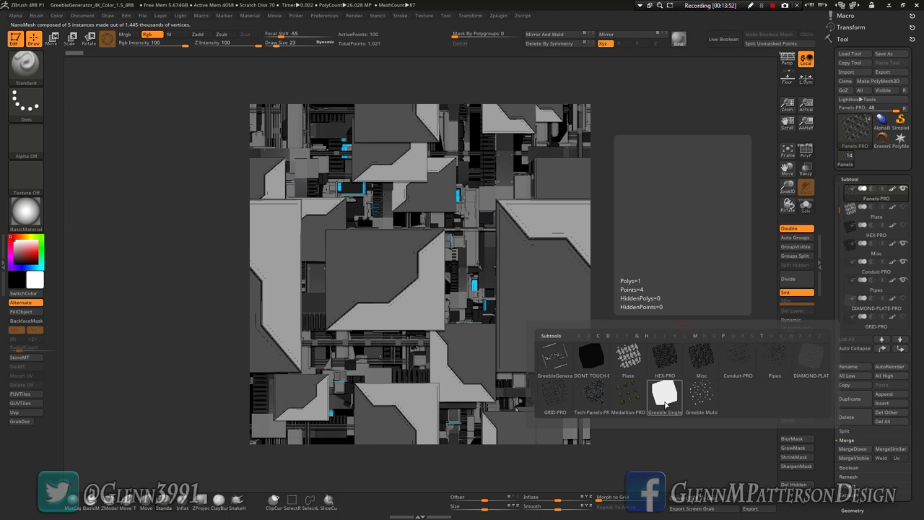
click(665, 404)
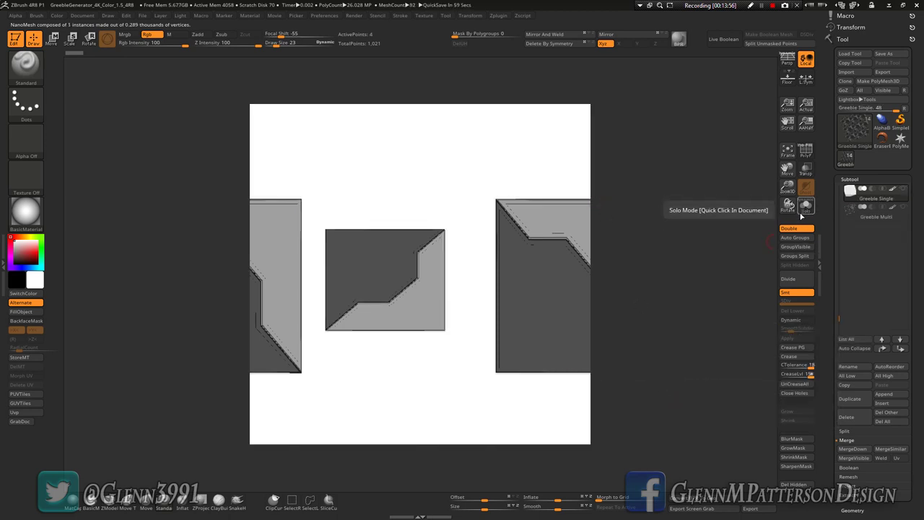
Hide every subtool except Greeble Single
mouse_move(911, 202)
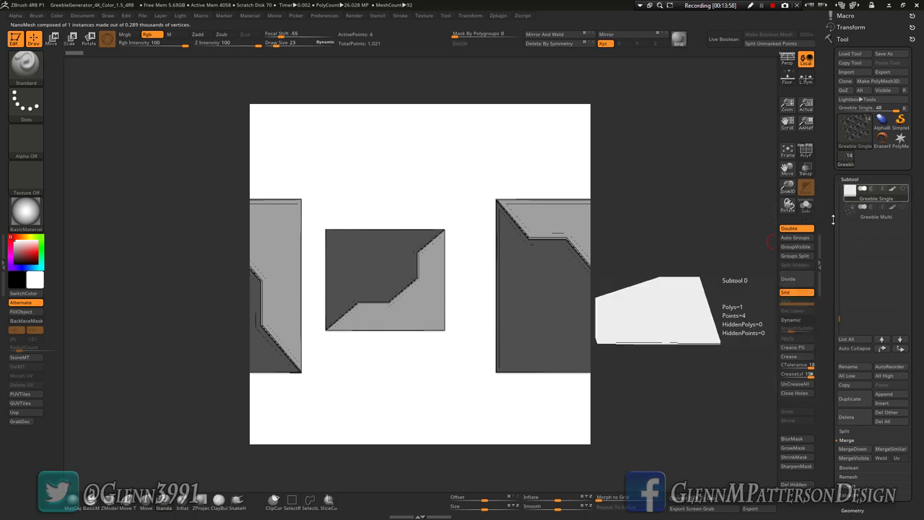
drag(839, 318, 839, 271)
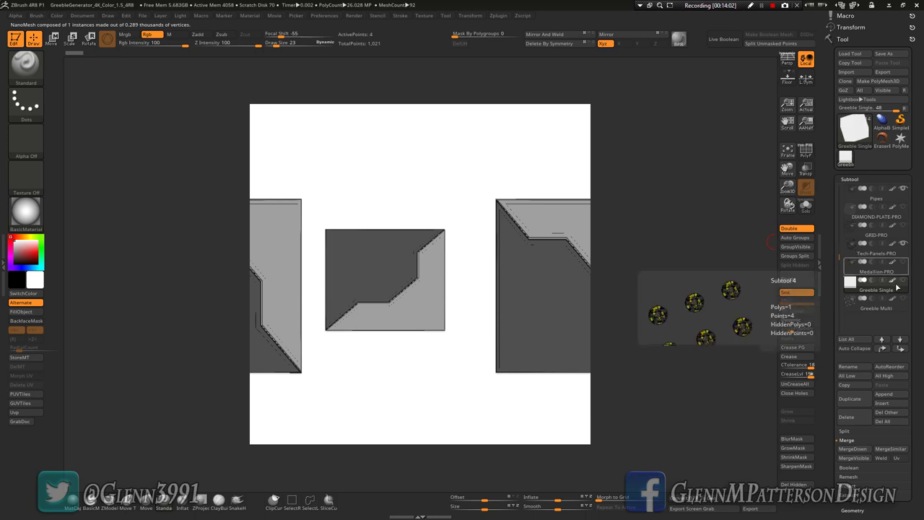
mouse_move(904, 283)
key(shift)
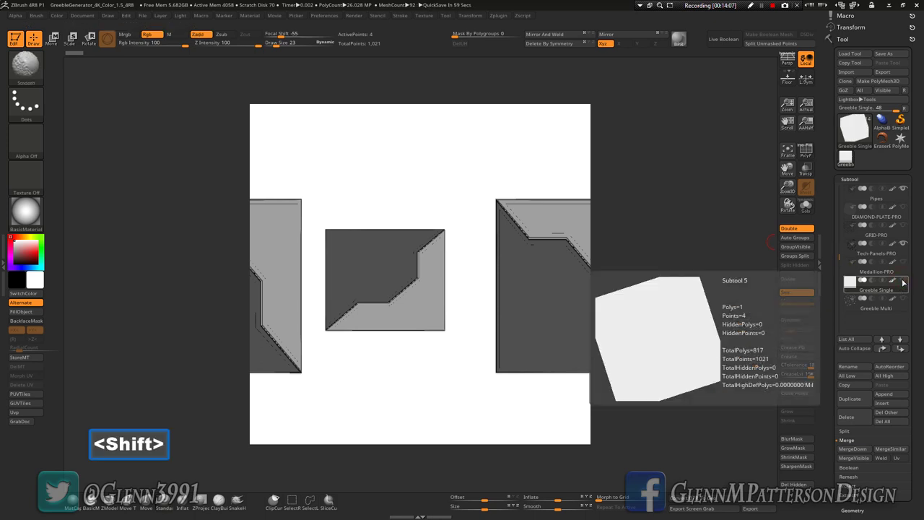
shift+click(902, 282)
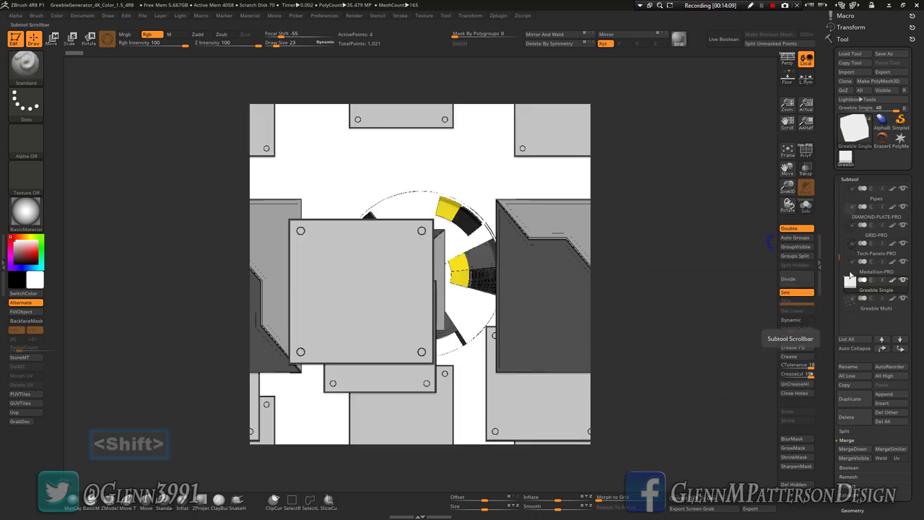
key(shift)
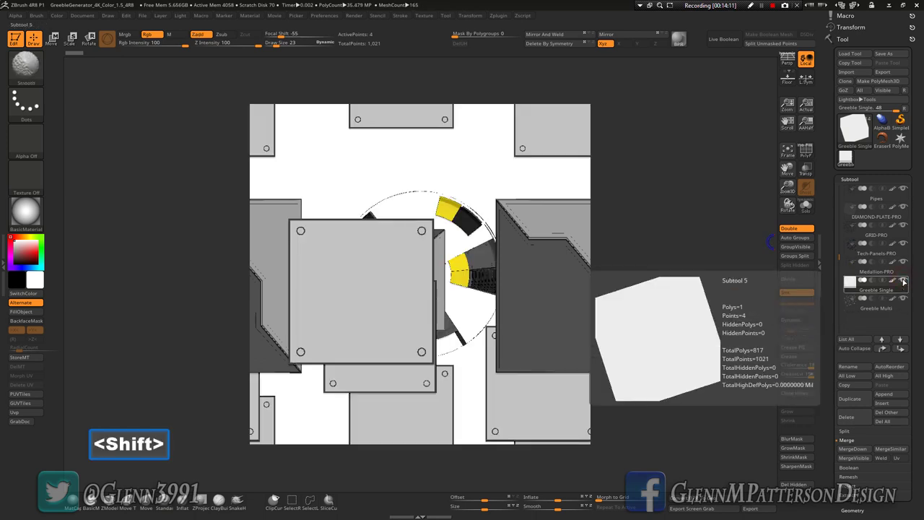
shift+click(903, 282)
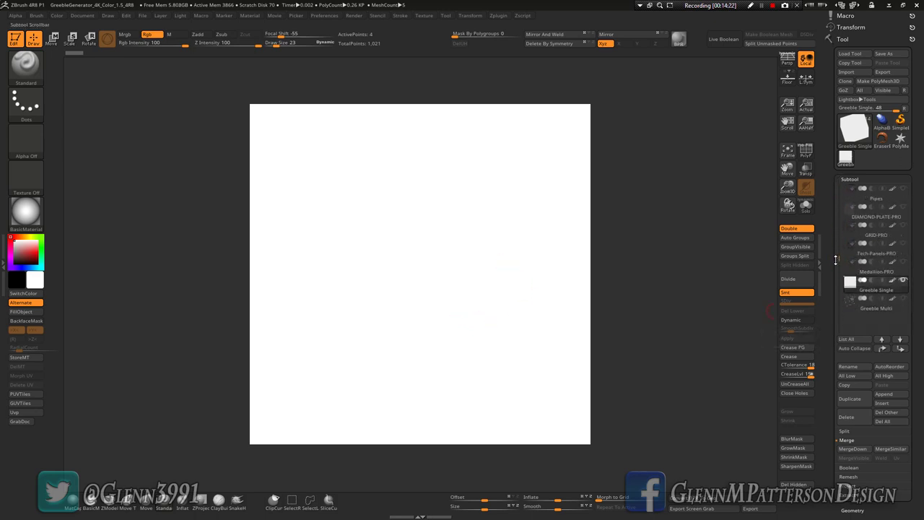
Review the NanoMesh settings of the Greeble Single subtool and look through the other greeble subtools in the project
drag(835, 260, 836, 271)
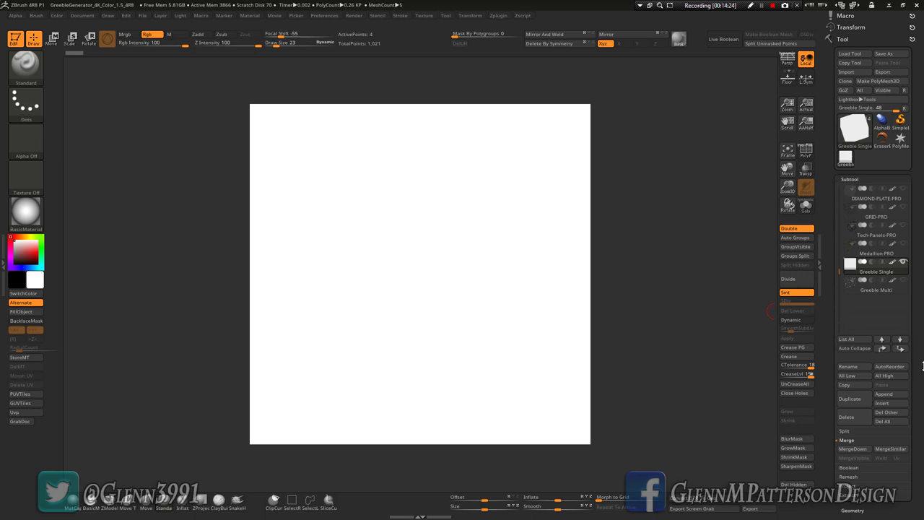
drag(919, 379, 919, 174)
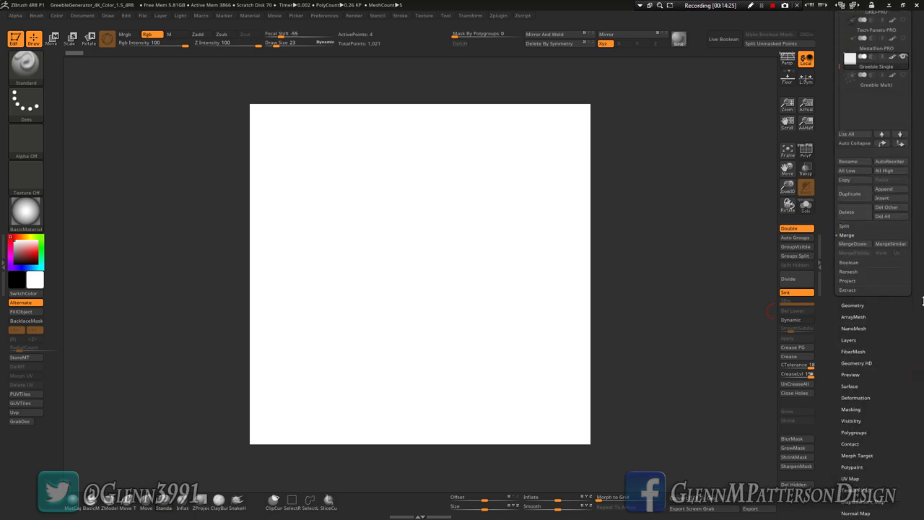
click(853, 328)
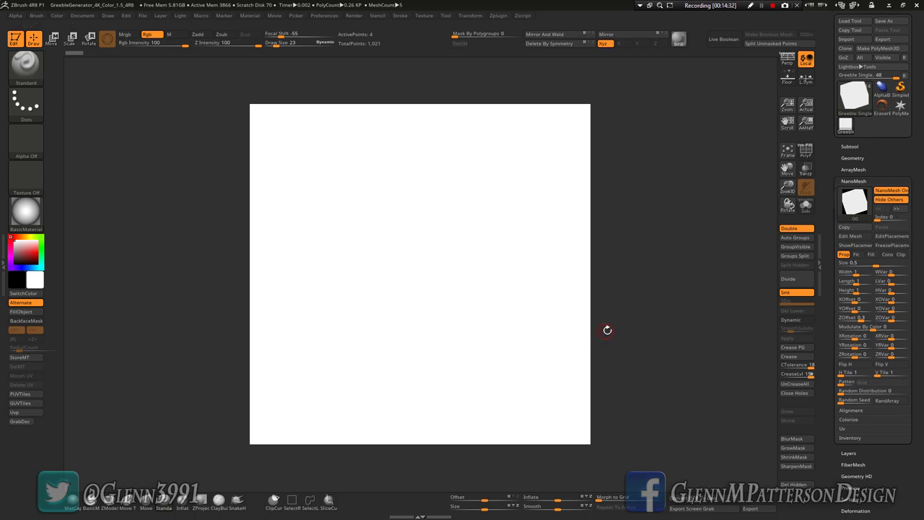
key(n)
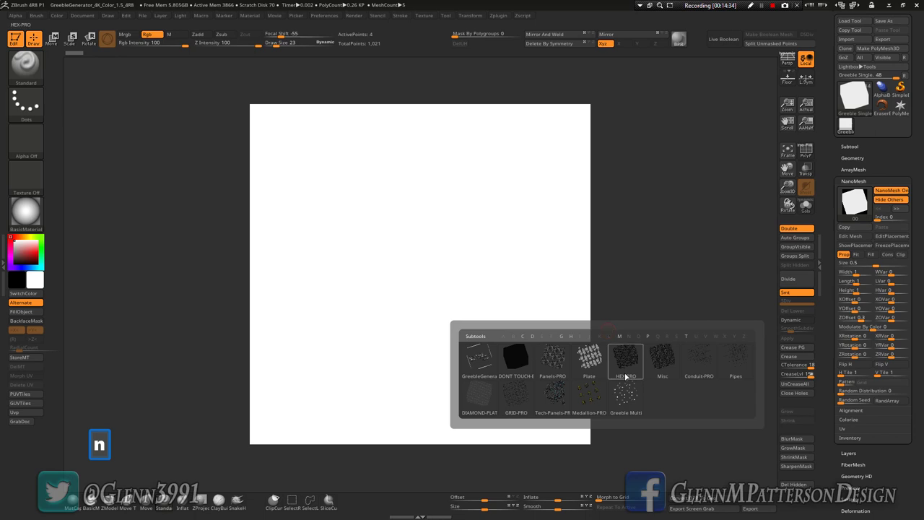
click(849, 146)
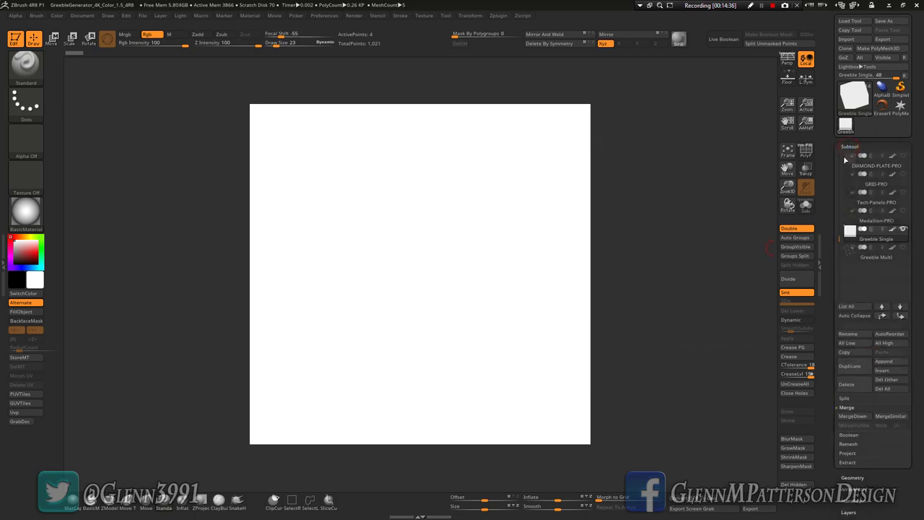
mouse_move(887, 262)
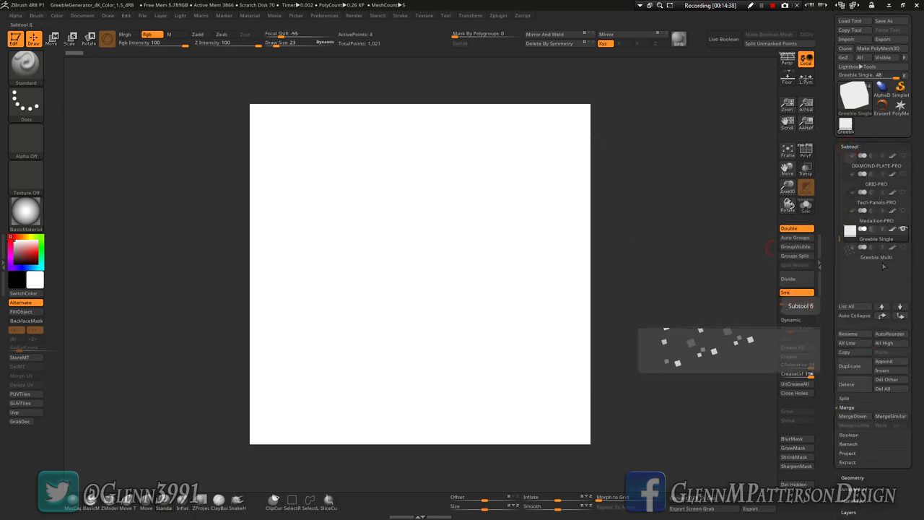
mouse_move(888, 241)
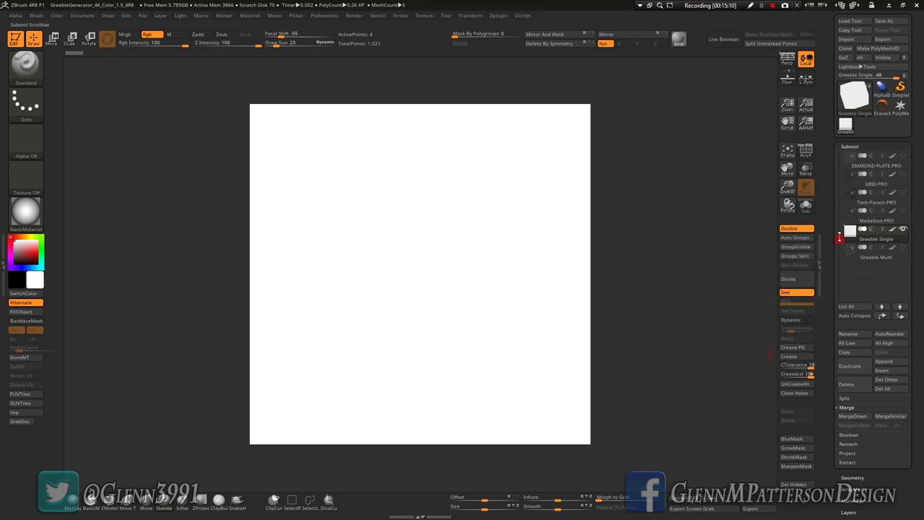
drag(839, 238, 839, 196)
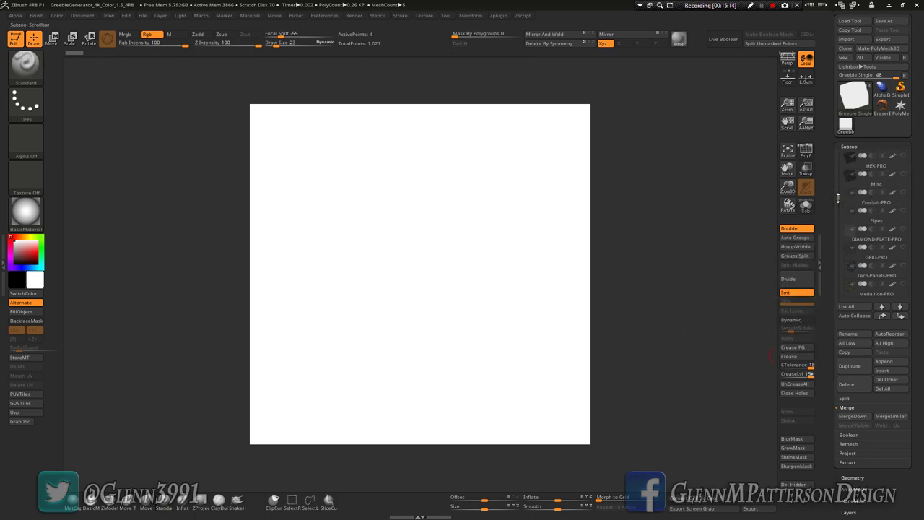
drag(838, 197, 837, 237)
Select the Greeble Multi subtool and isolate it in Solo mode
mouse_move(880, 256)
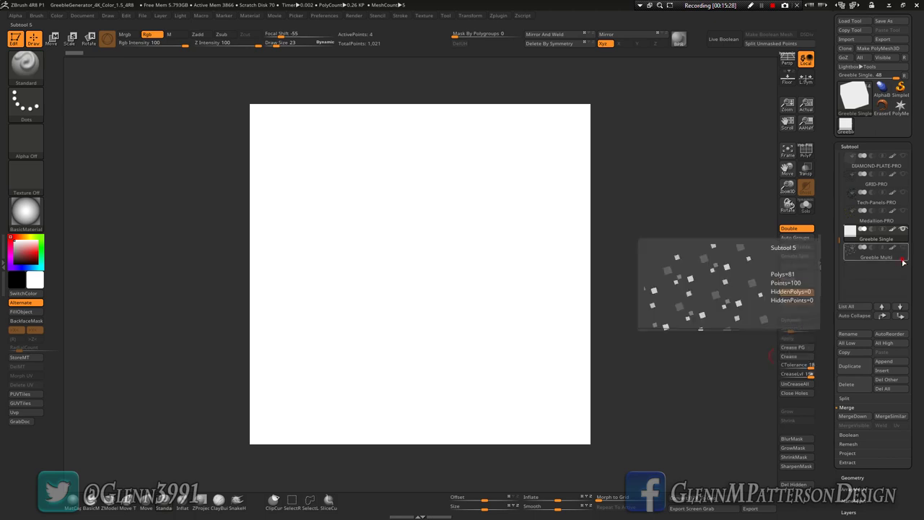
click(901, 260)
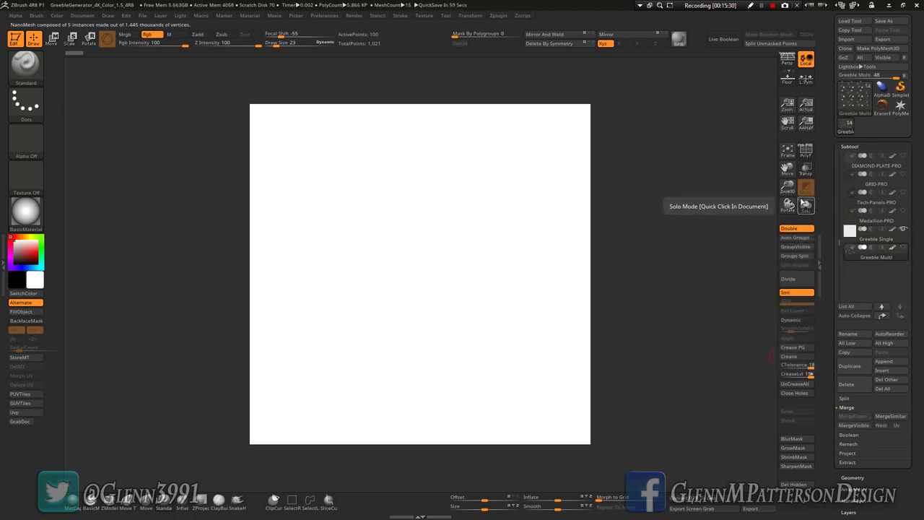
click(806, 206)
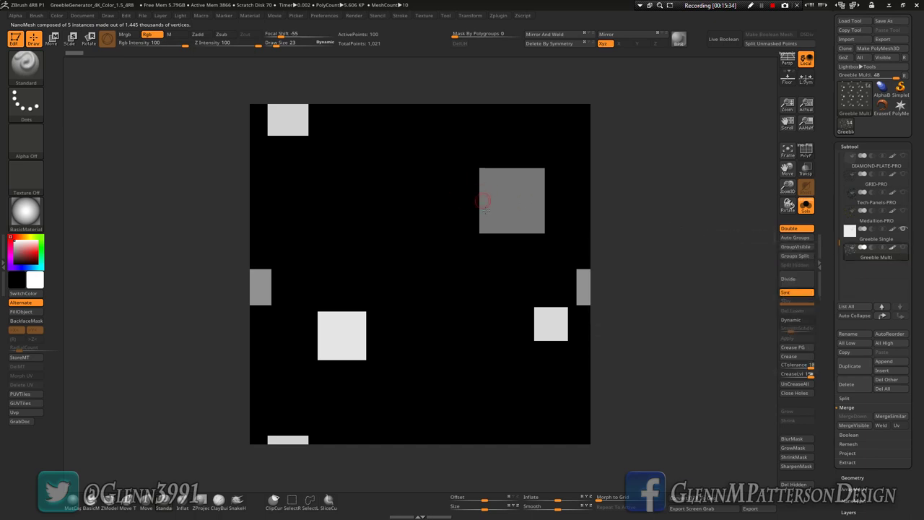
Make Greeble Single the active subtool and look through its NanoMesh indices, returning to index 0
mouse_move(888, 263)
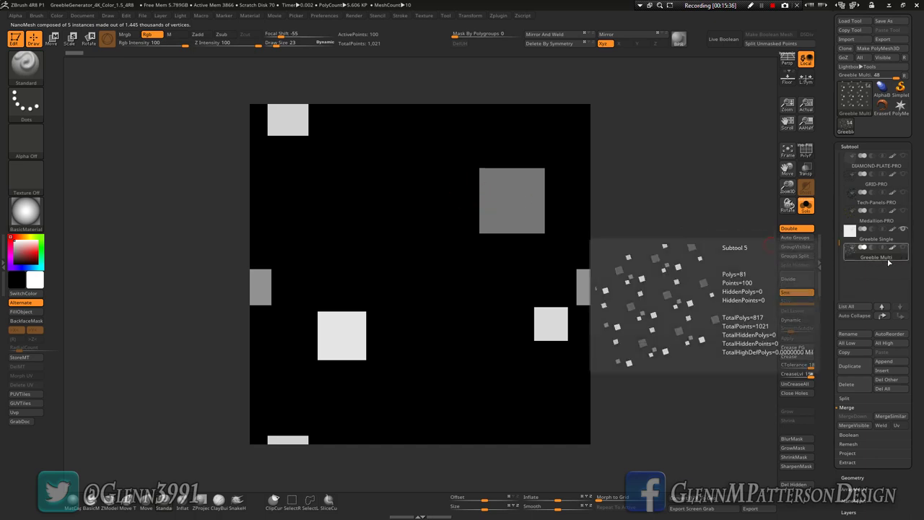
mouse_move(902, 238)
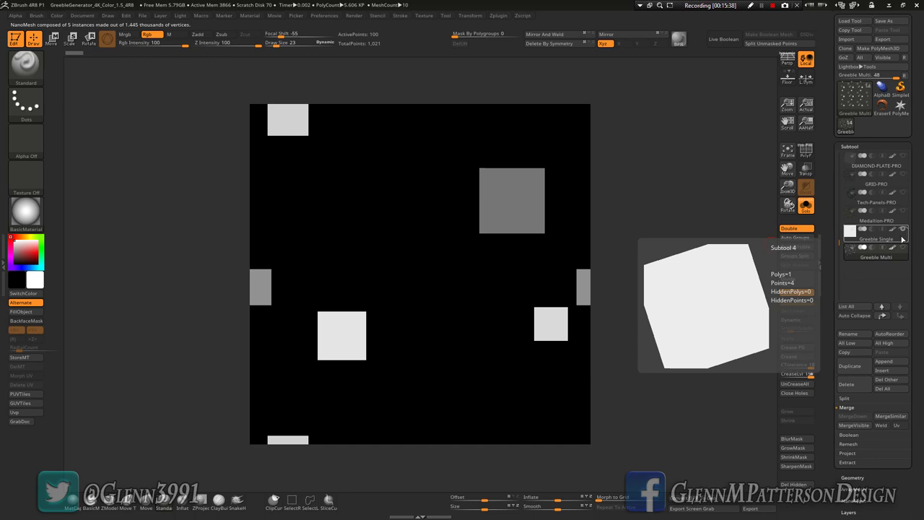
click(895, 239)
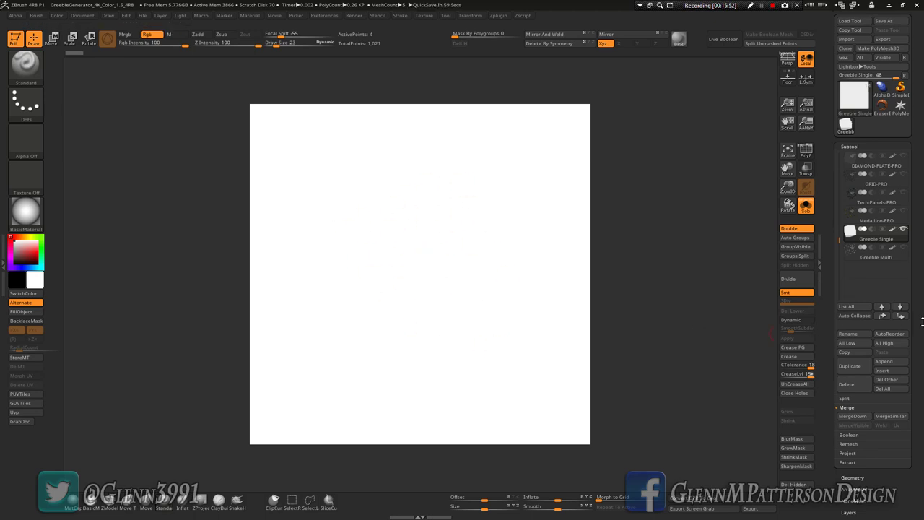
scroll(922, 321, down, 10)
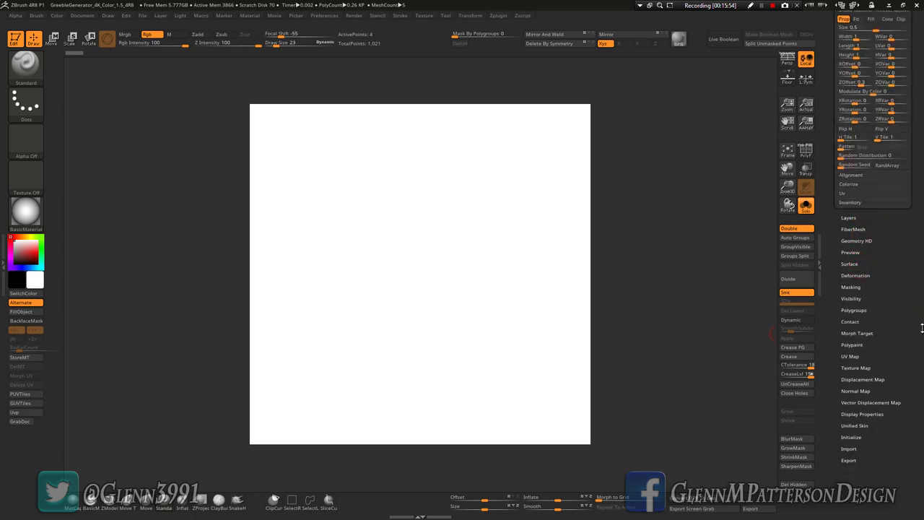
scroll(921, 300, up, 6)
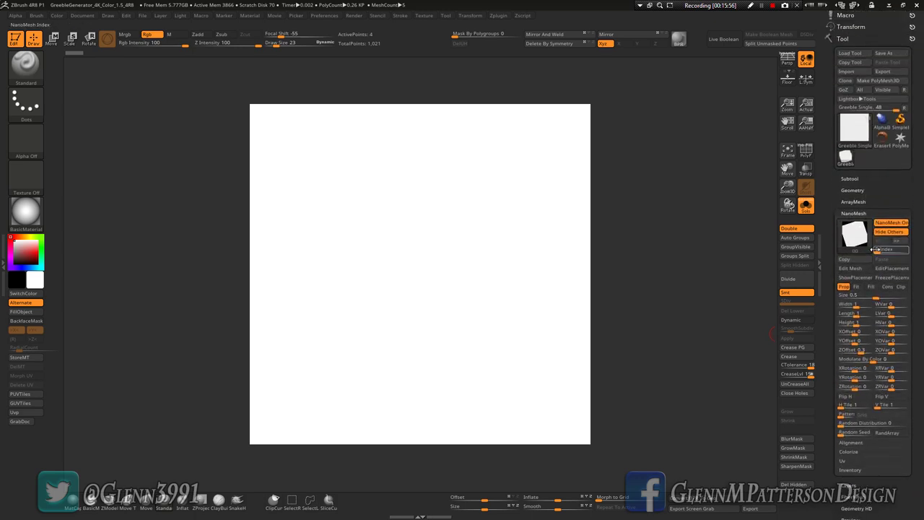
drag(879, 252, 888, 253)
mouse_move(845, 244)
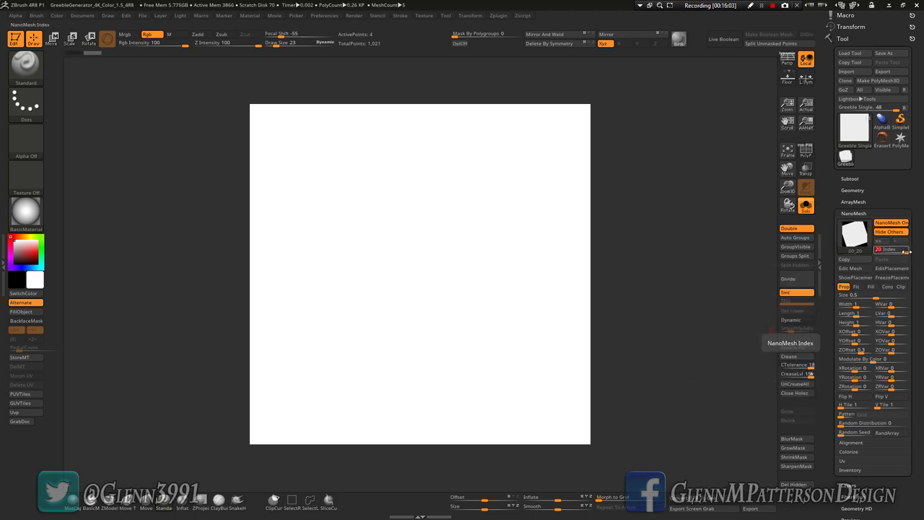
drag(907, 250, 883, 250)
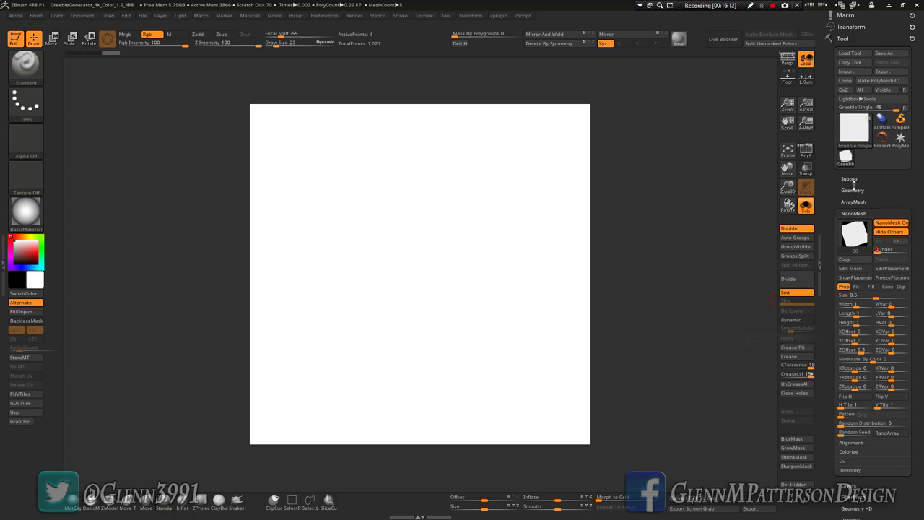
Compare the Greeble Single and Greeble Multi subtools, ending with Greeble Single as the active subtool
click(853, 178)
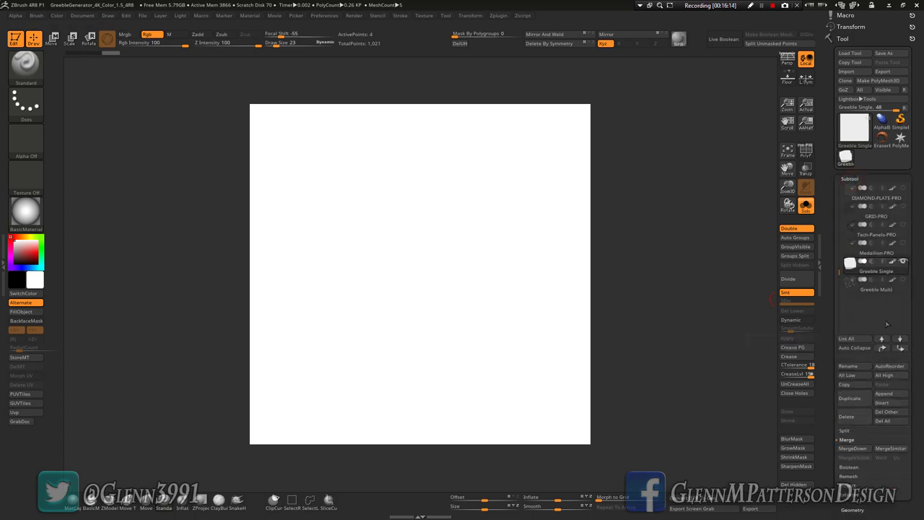
click(864, 289)
click(870, 272)
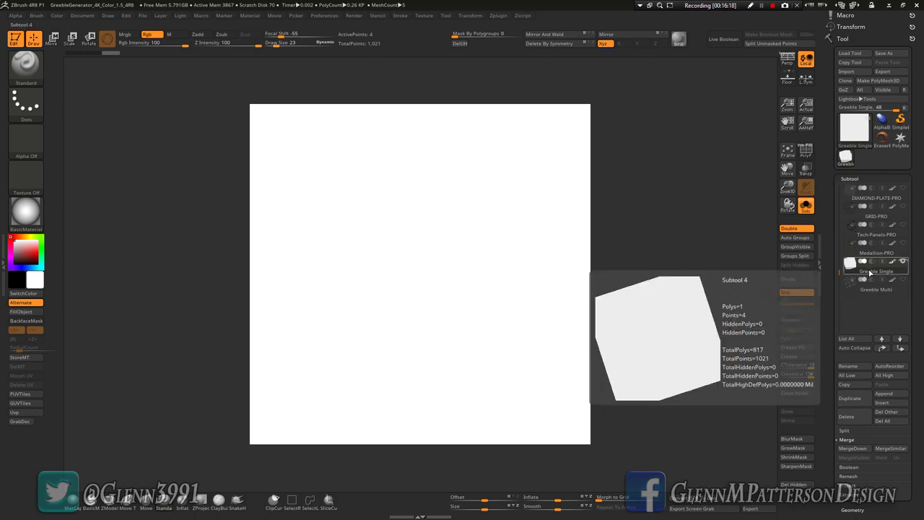
click(877, 283)
click(884, 272)
click(896, 286)
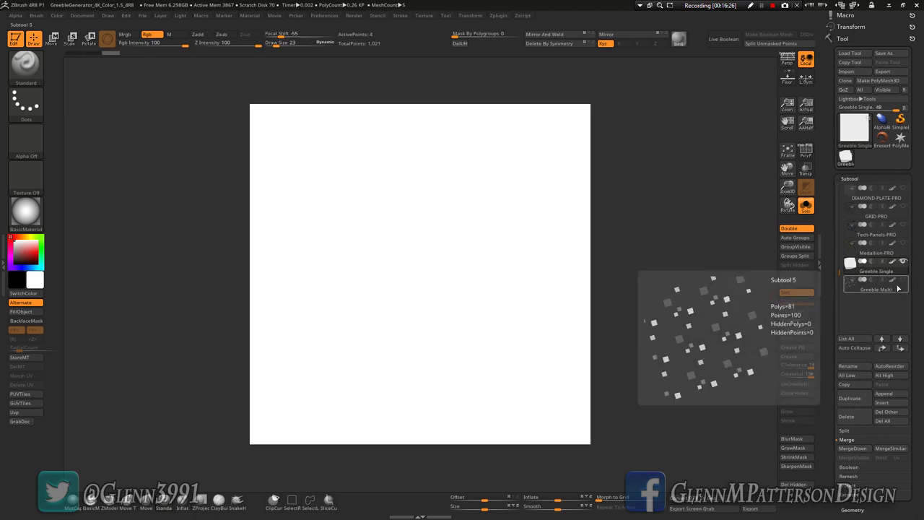
click(881, 339)
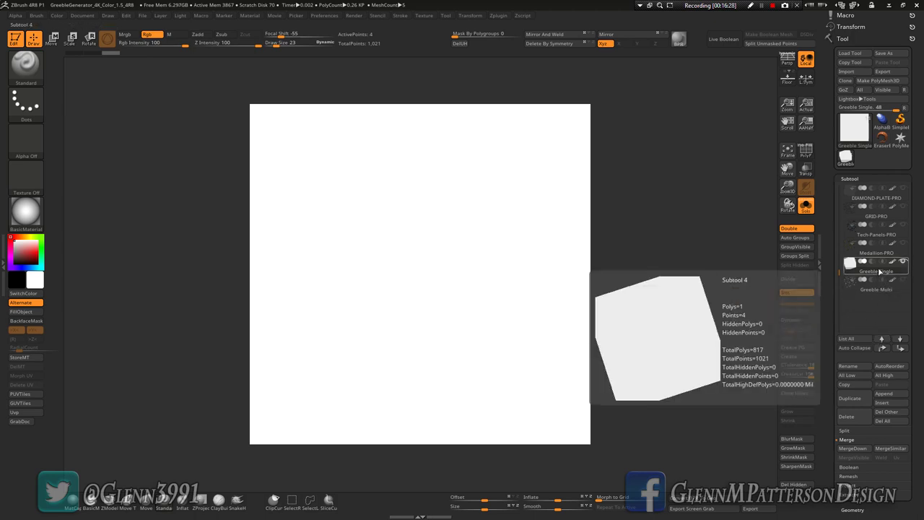
mouse_move(883, 272)
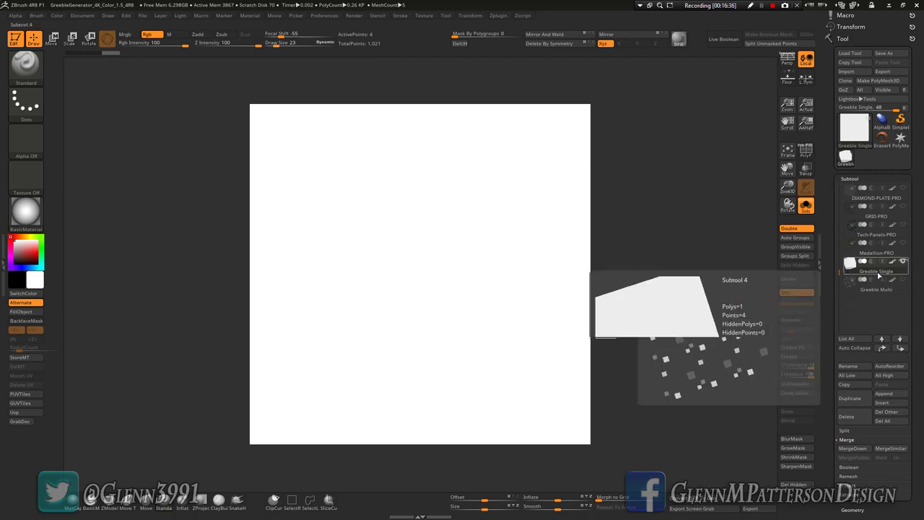
mouse_move(862, 240)
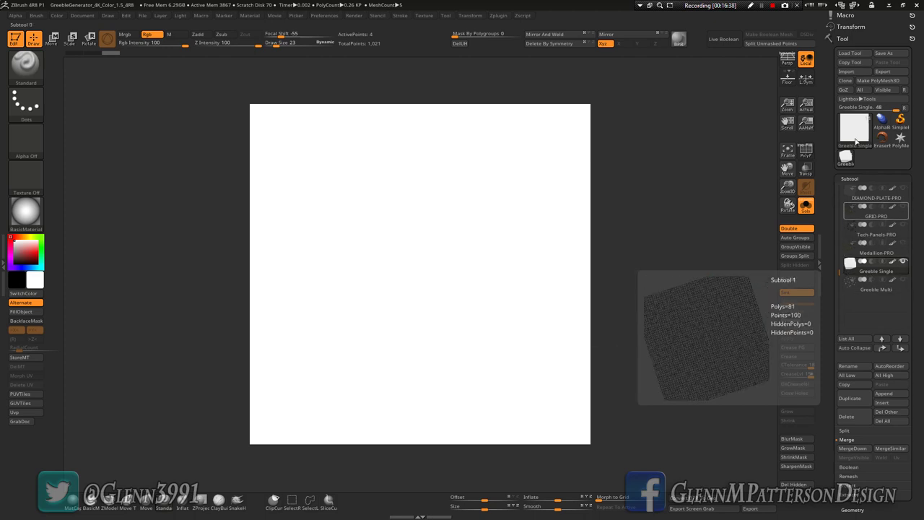
mouse_move(866, 122)
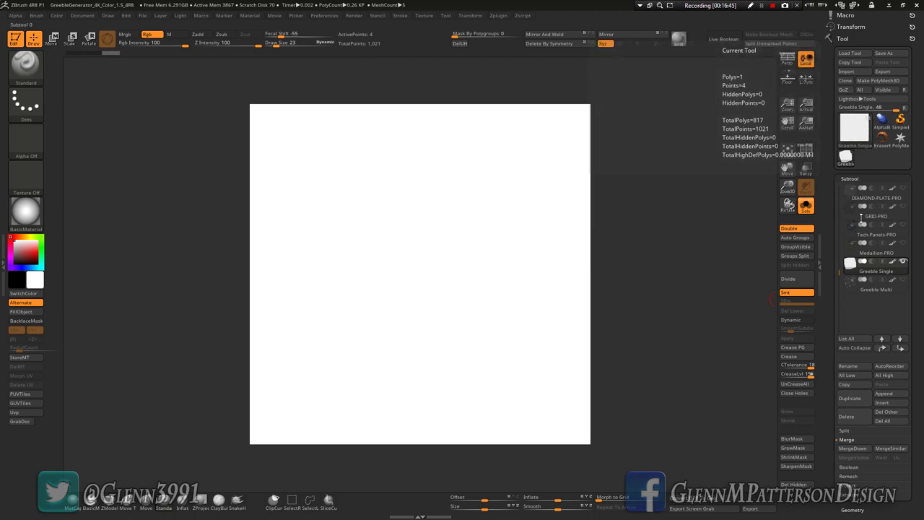
mouse_move(839, 276)
mouse_down()
mouse_move(841, 236)
mouse_move(840, 272)
mouse_up()
drag(923, 166, 923, 175)
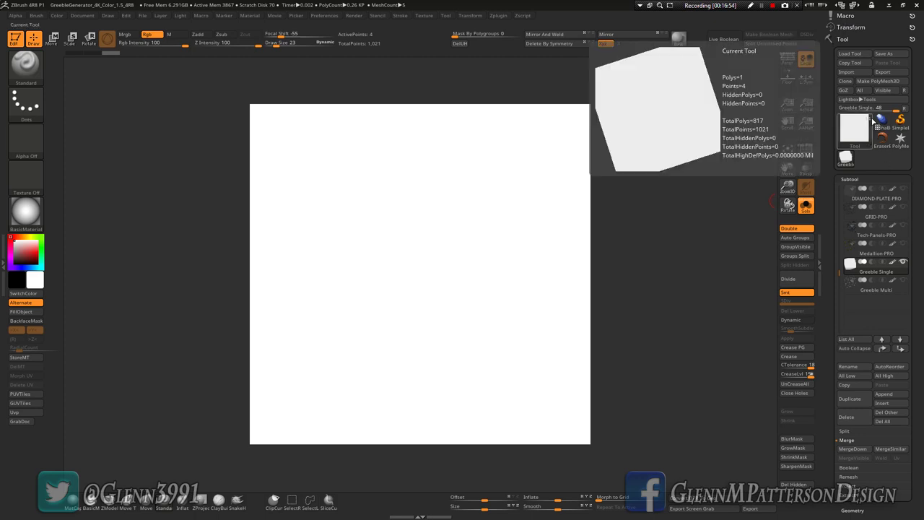
click(902, 289)
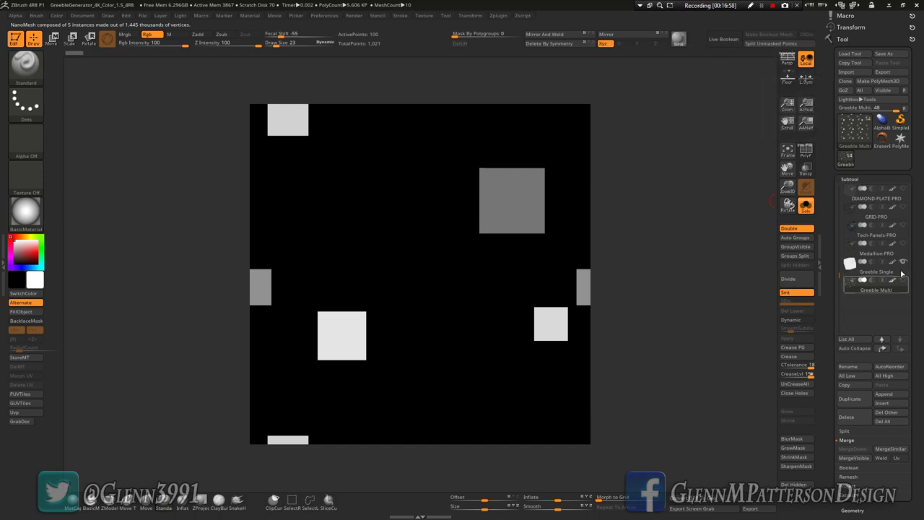
click(900, 273)
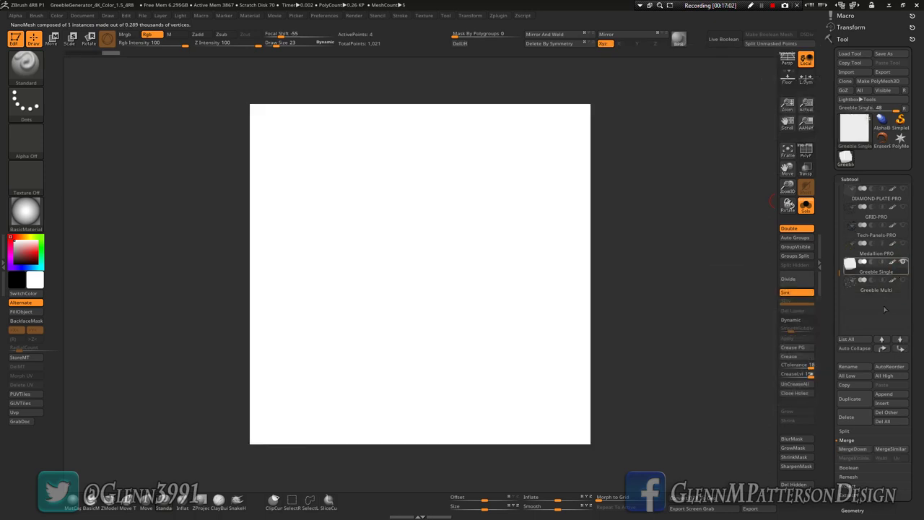
Open the NanoMesh of Greeble Single at index 0 in Edit Mesh mode, with polyframe display on and the whole plane in view
scroll(919, 334, down, 3)
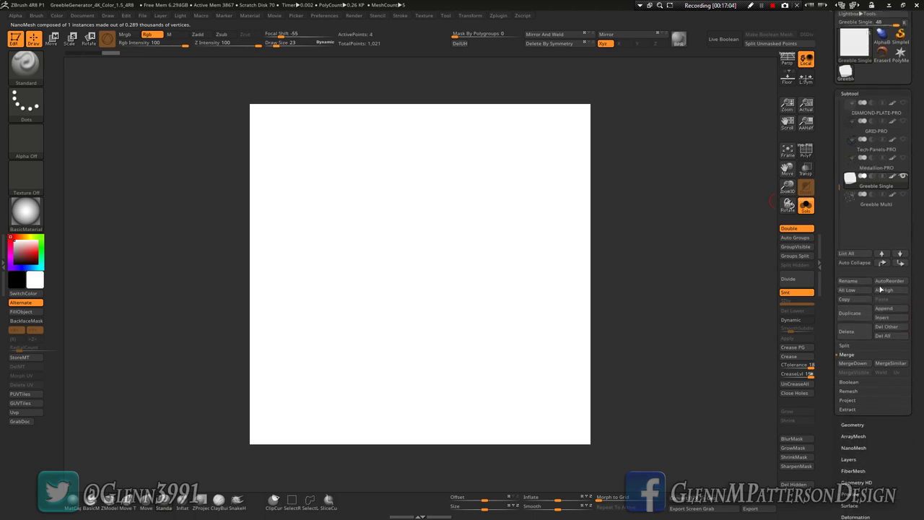
mouse_move(863, 201)
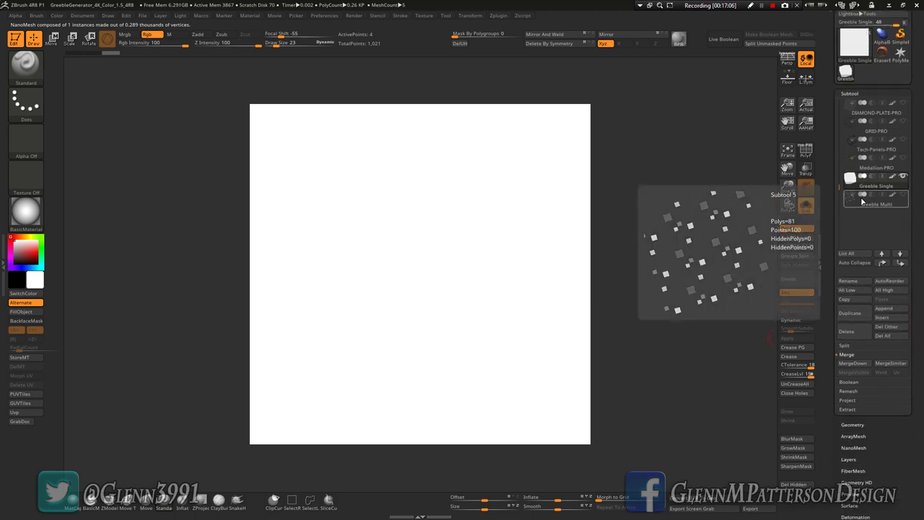
click(853, 448)
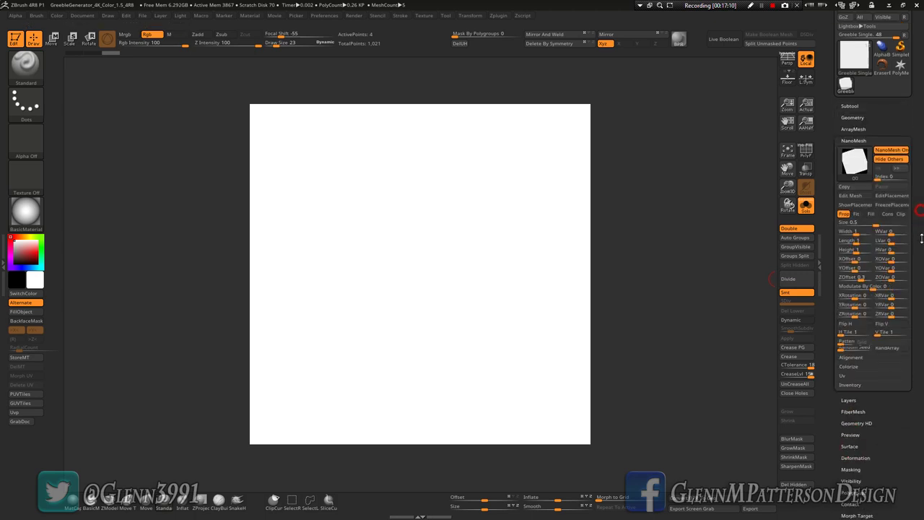
drag(875, 205, 915, 209)
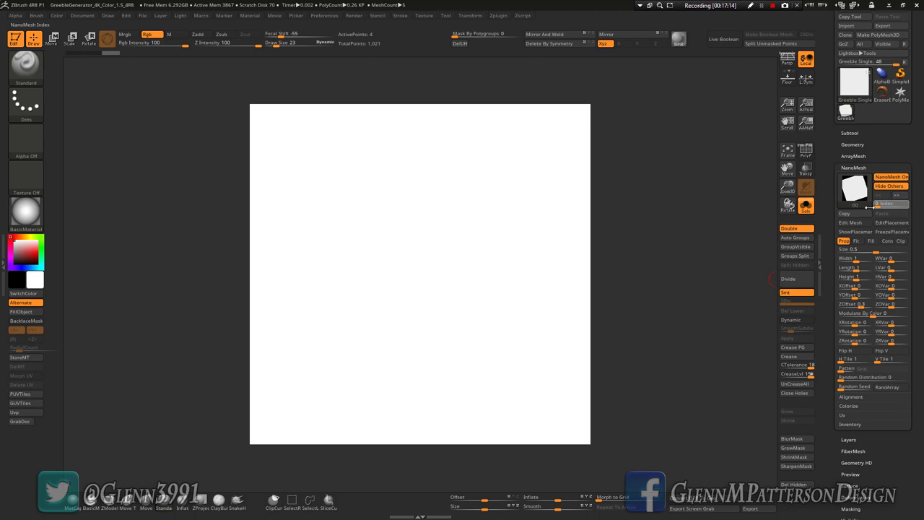
mouse_move(856, 195)
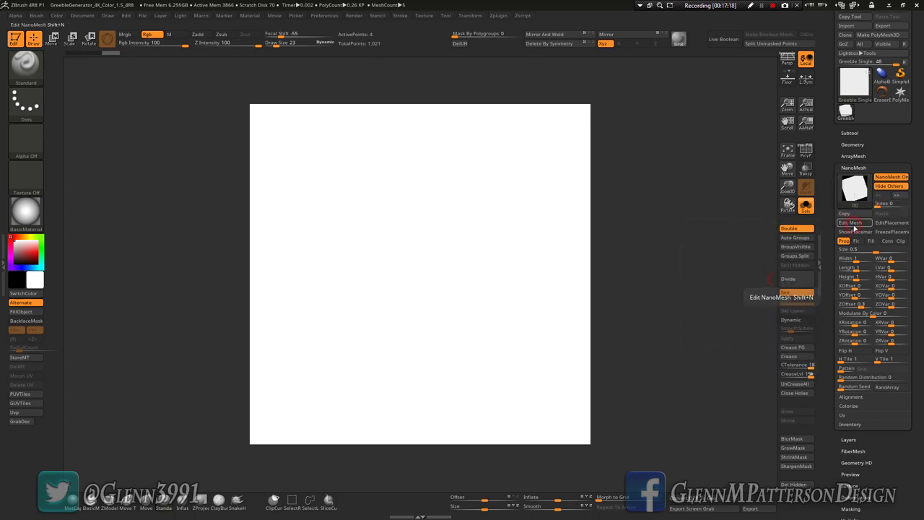
click(852, 224)
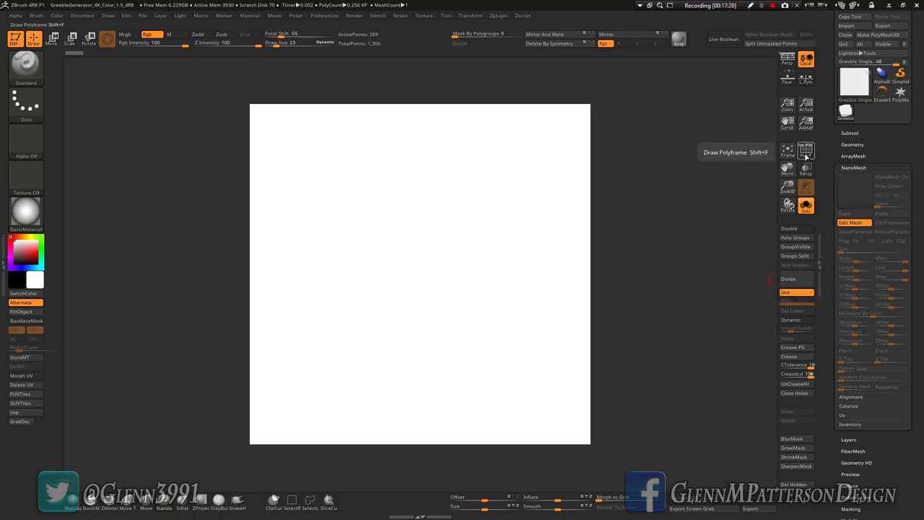
click(806, 153)
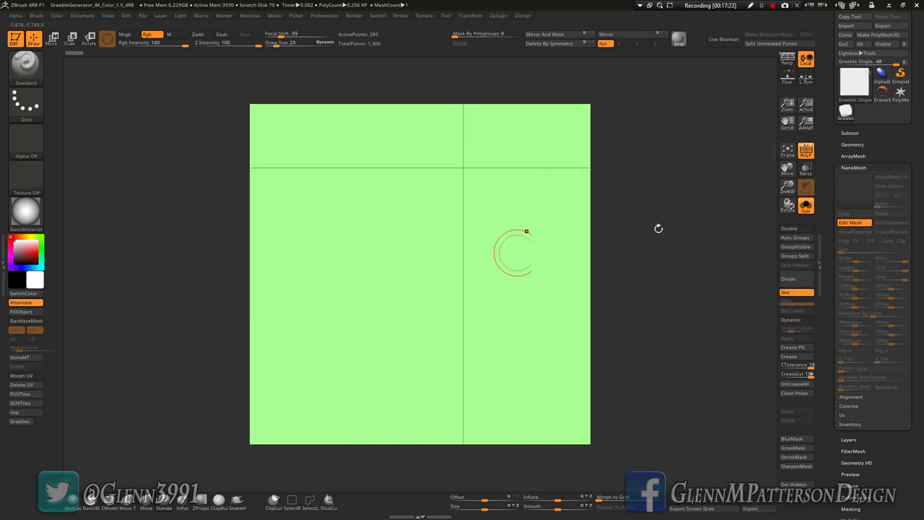
click(806, 124)
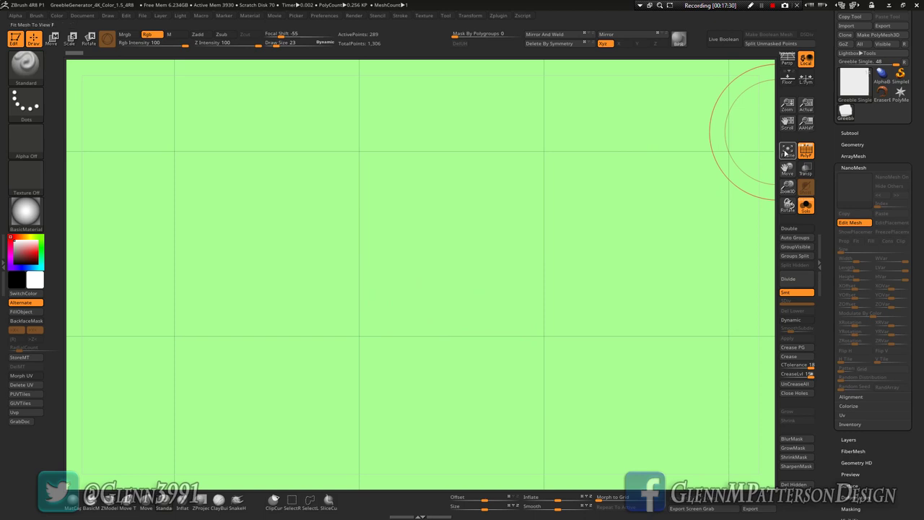
click(787, 153)
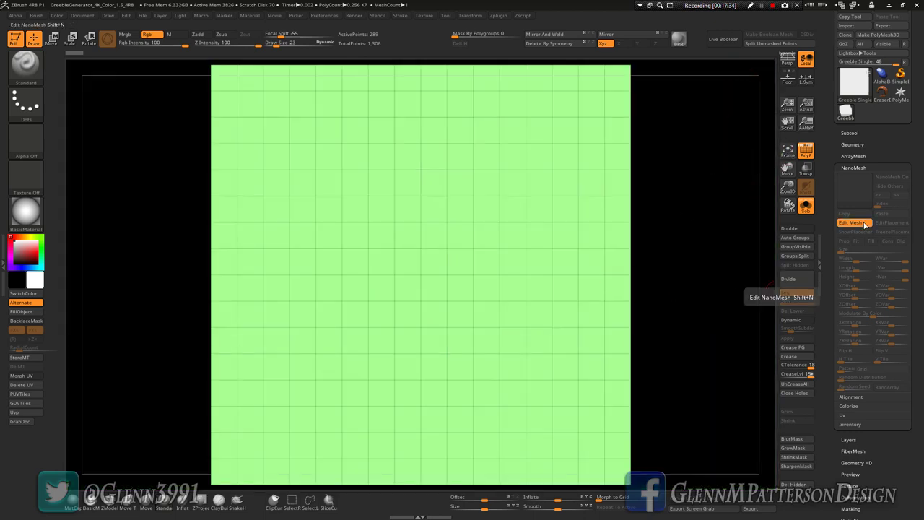
click(851, 223)
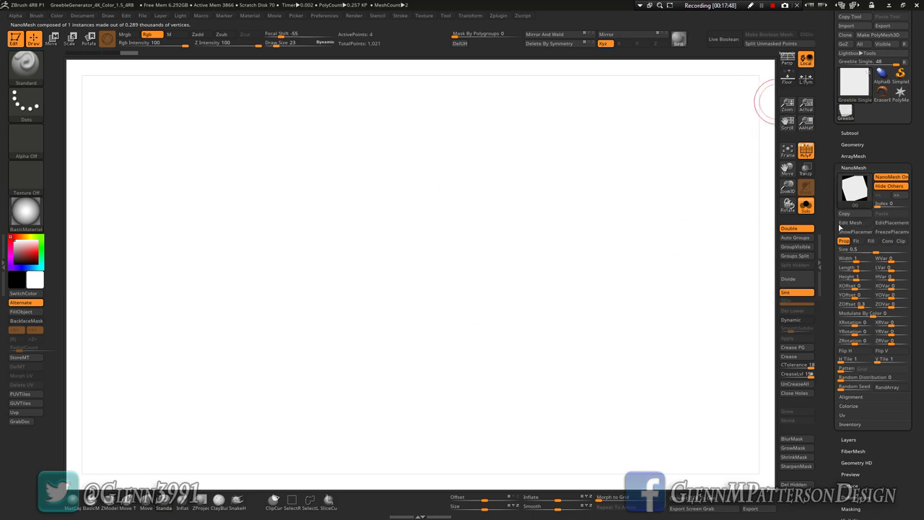
click(865, 223)
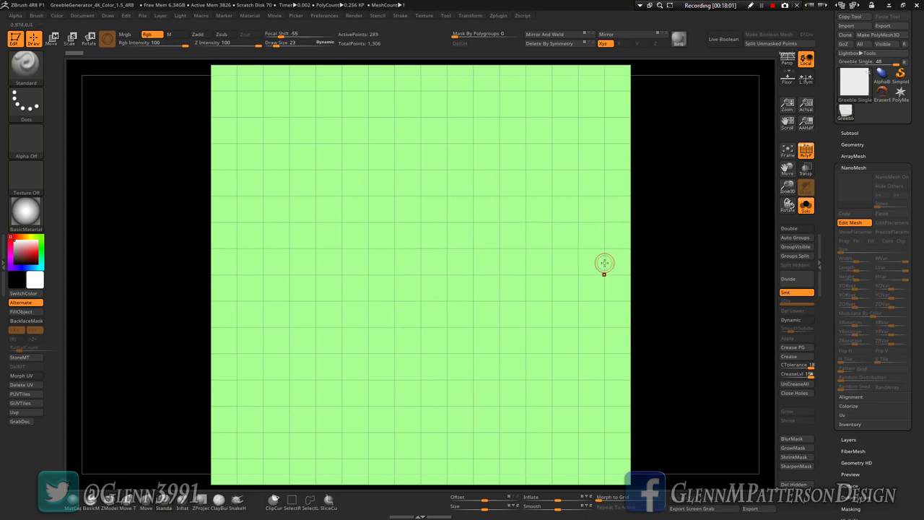
drag(787, 189, 787, 173)
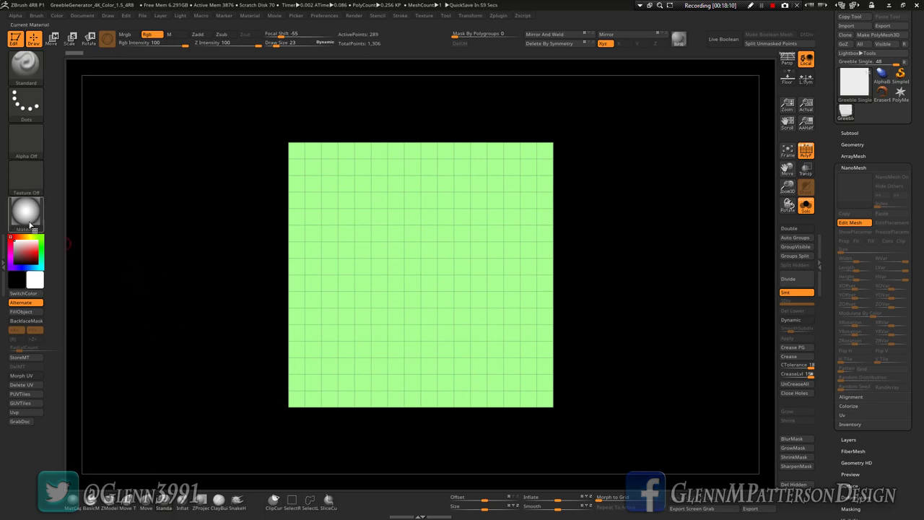
Make GreebleBrush1 the active brush and look through the overview of its insert meshes
click(2, 245)
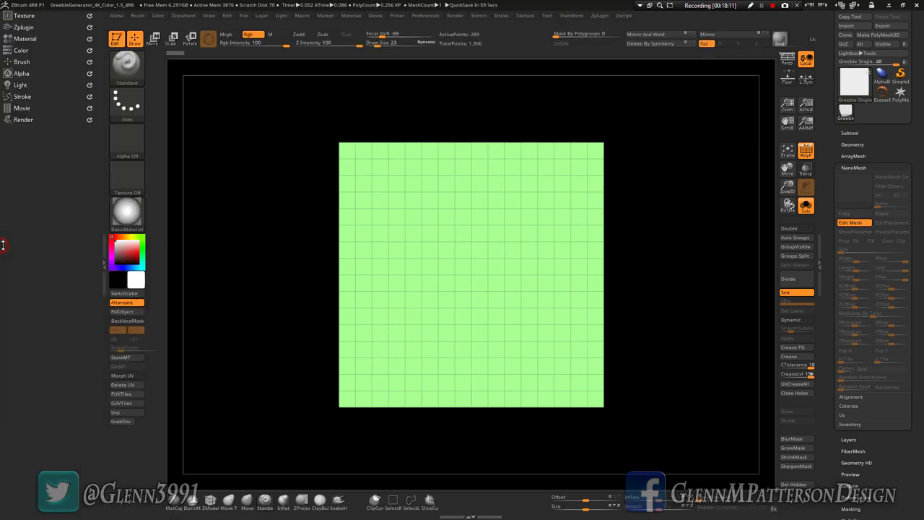
click(21, 62)
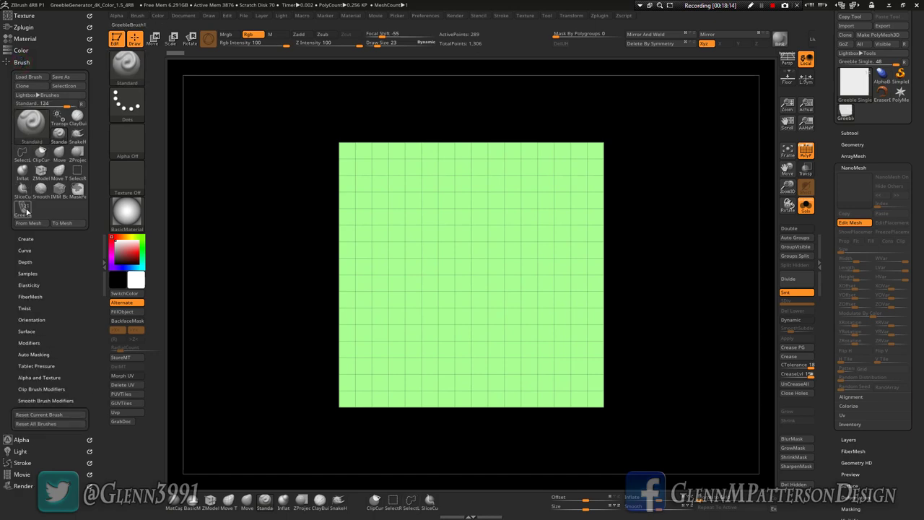
click(23, 209)
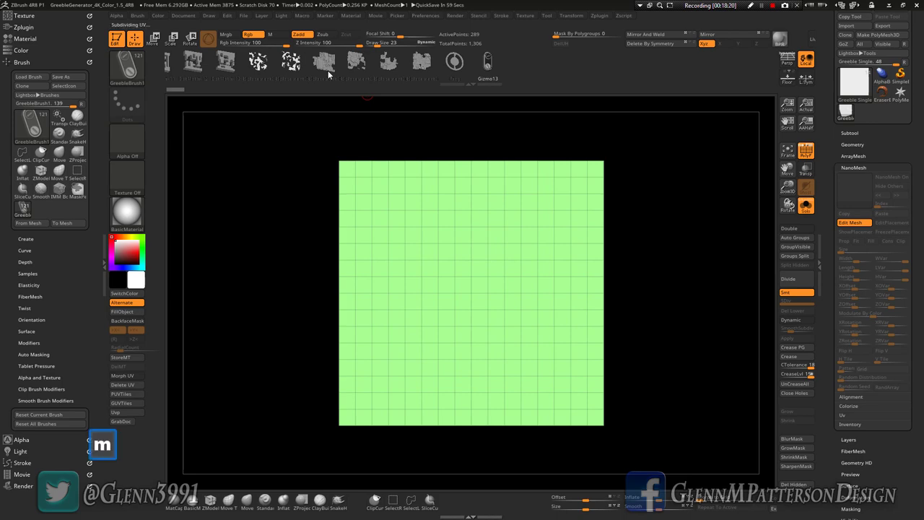
key(m)
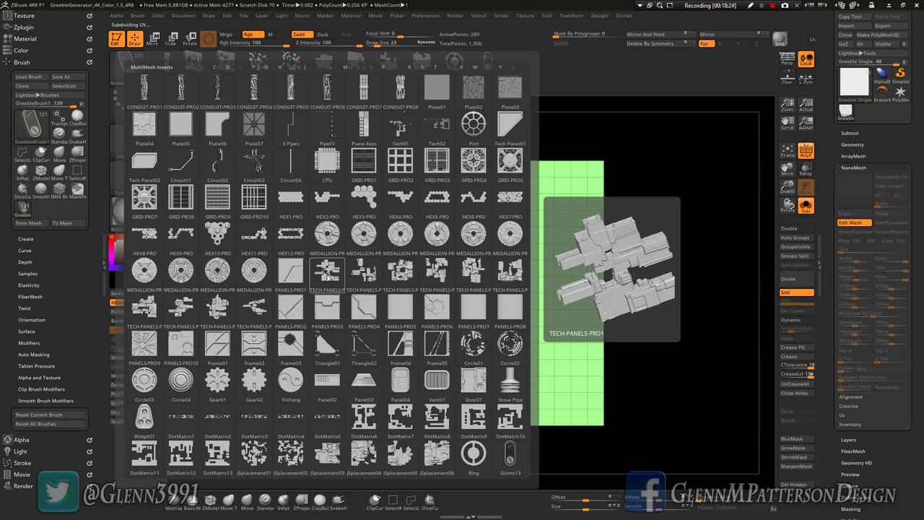
click(327, 277)
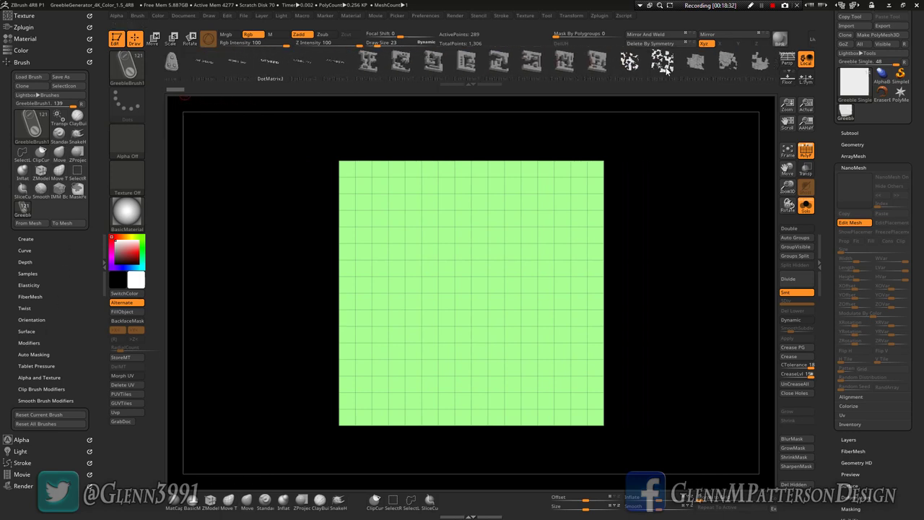
Insert the Ring mesh at the centre of the plane, about half the plane's width across
drag(289, 65, 421, 64)
mouse_move(233, 68)
mouse_down()
mouse_move(522, 65)
mouse_move(294, 70)
mouse_up()
scroll(295, 69, right, 5)
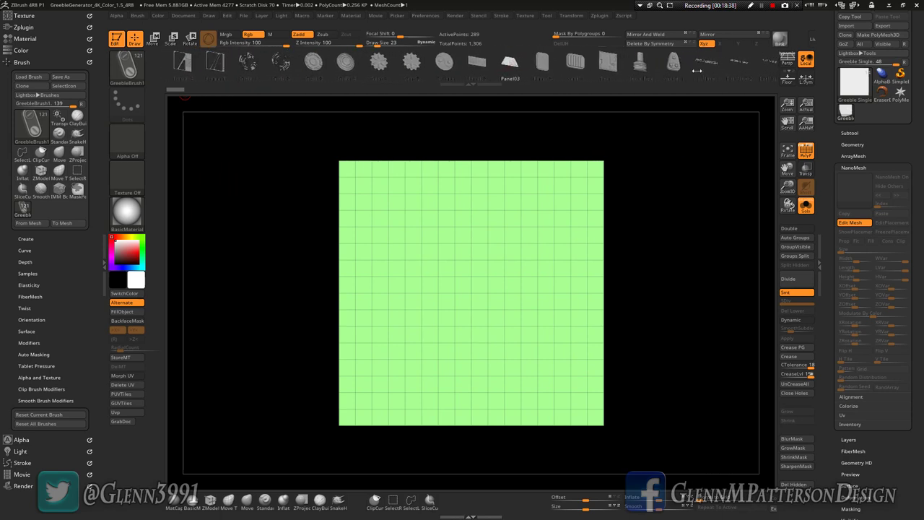
drag(691, 65, 382, 68)
drag(700, 63, 673, 62)
scroll(673, 63, right, 5)
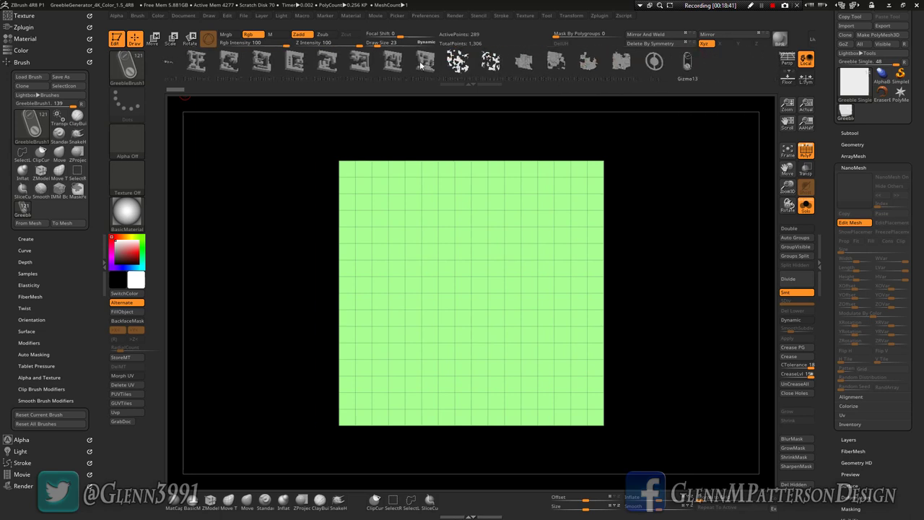
click(625, 65)
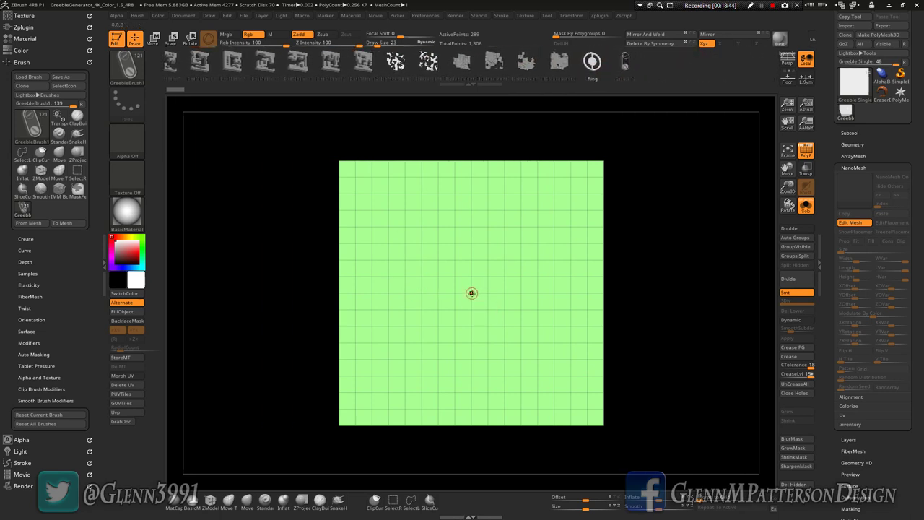
drag(472, 292, 466, 360)
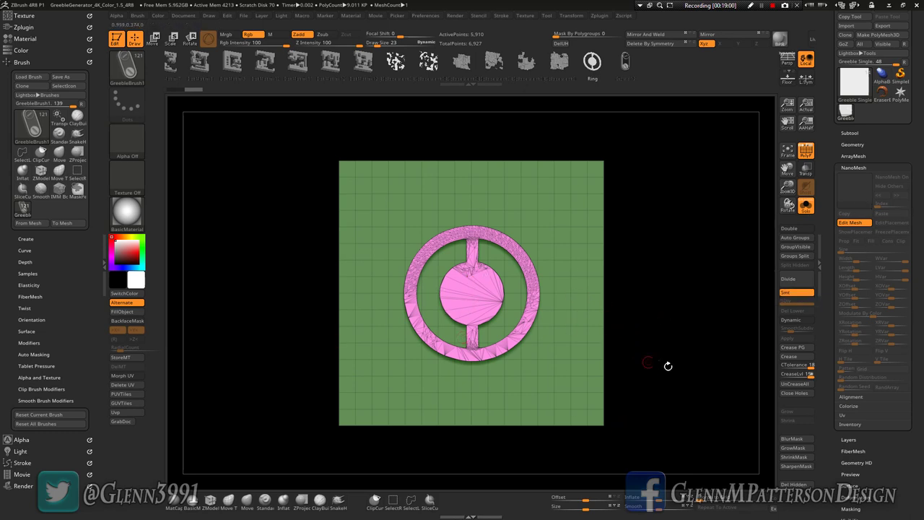
Insert the first TECH-PANELS mesh at the lower-right corner of the plane, about a quarter of the plane's width
mouse_move(667, 366)
mouse_down()
mouse_move(646, 373)
mouse_move(653, 372)
mouse_up()
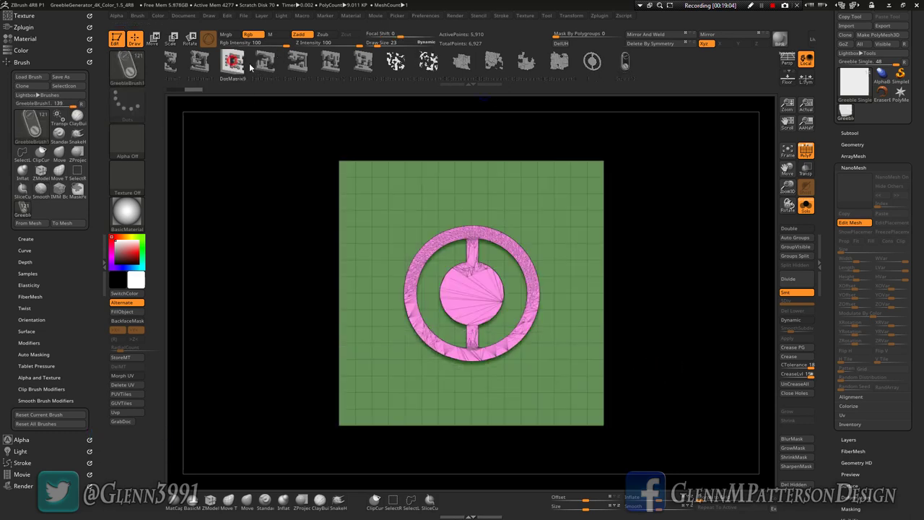
drag(249, 63, 618, 71)
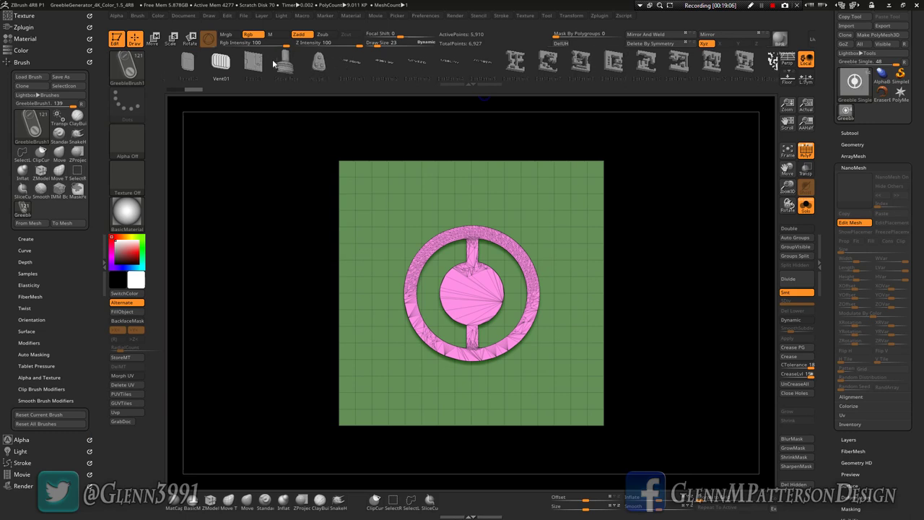
drag(272, 59, 632, 68)
drag(289, 63, 518, 66)
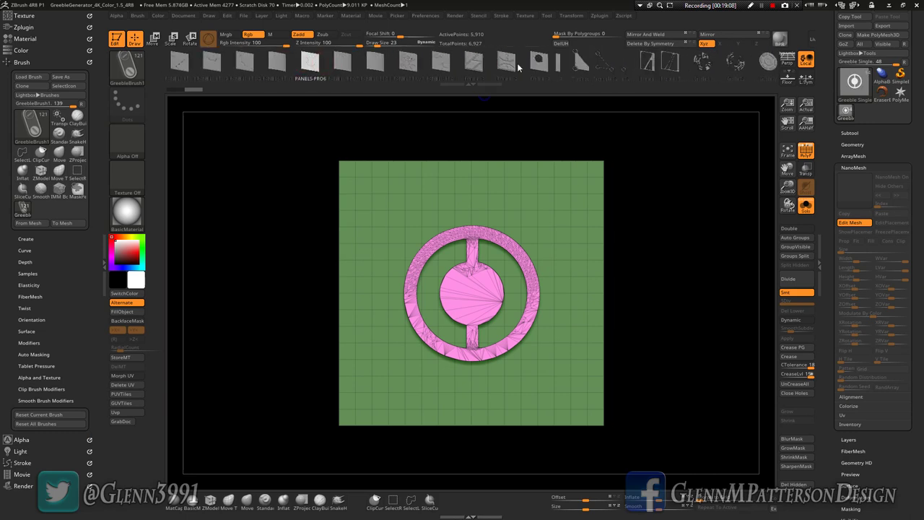
drag(258, 66, 581, 75)
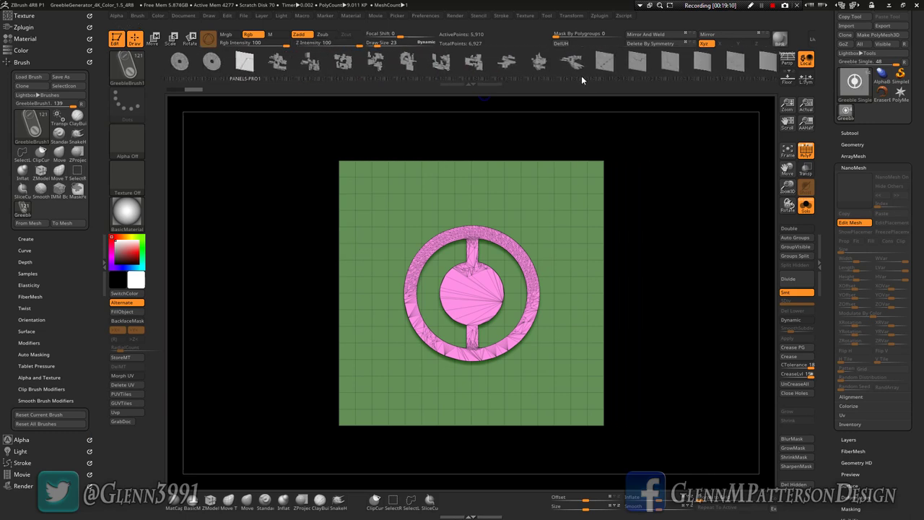
click(245, 65)
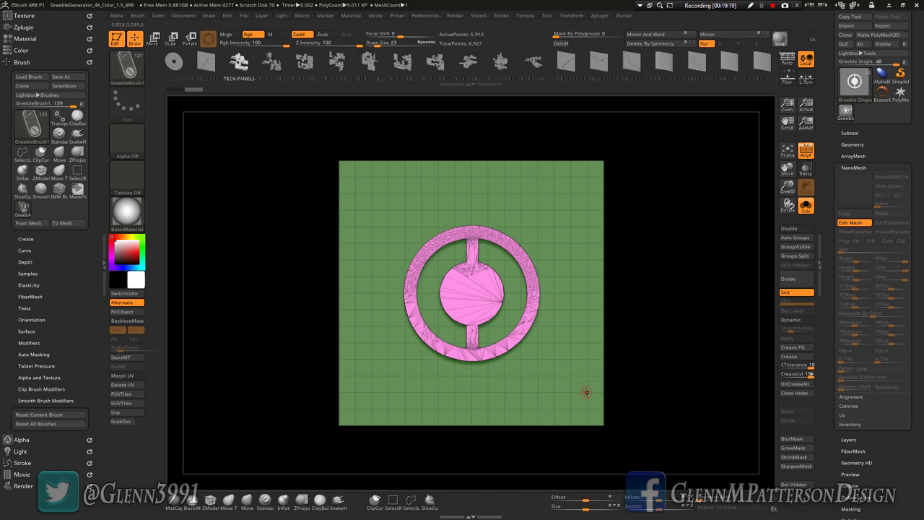
drag(586, 392, 586, 429)
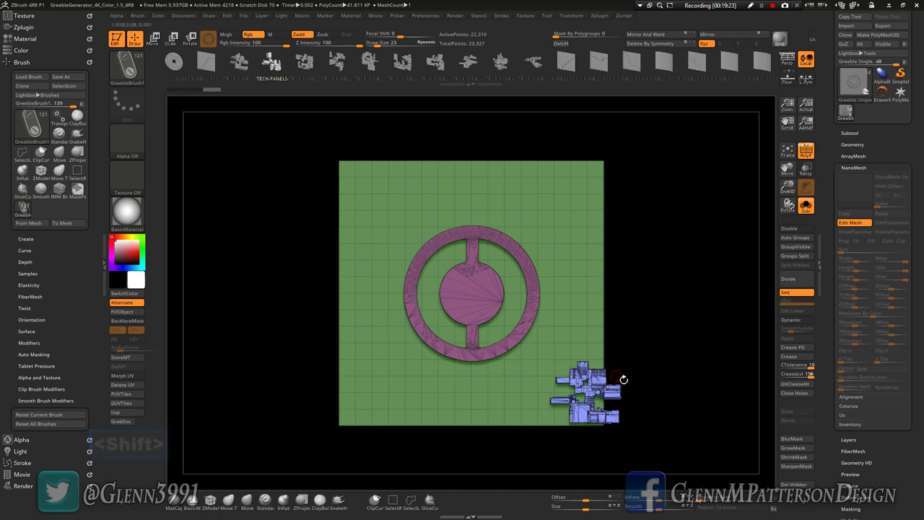
Insert the next two TECH-PANELS meshes above the corner piece, overlapping each other along the plane's right edge
ctrl+shift+click(587, 345)
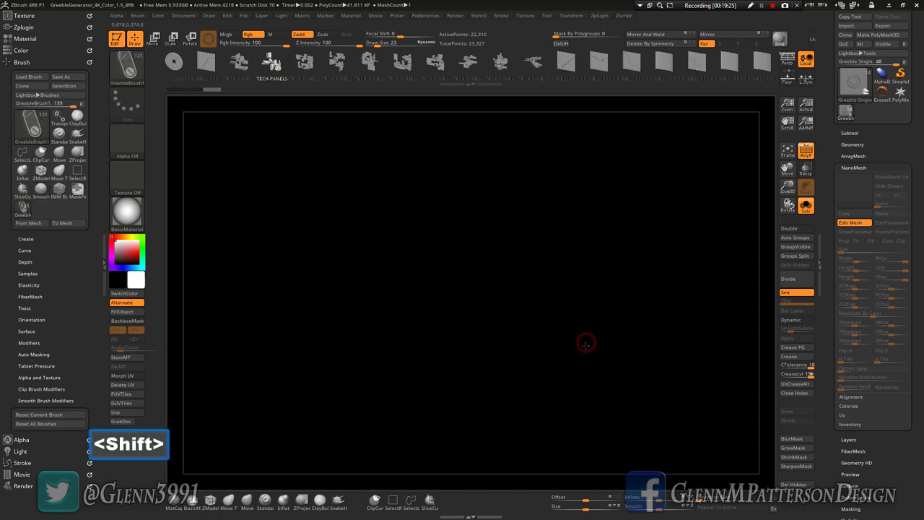
shift+drag(586, 374, 587, 389)
ctrl+shift+click(587, 389)
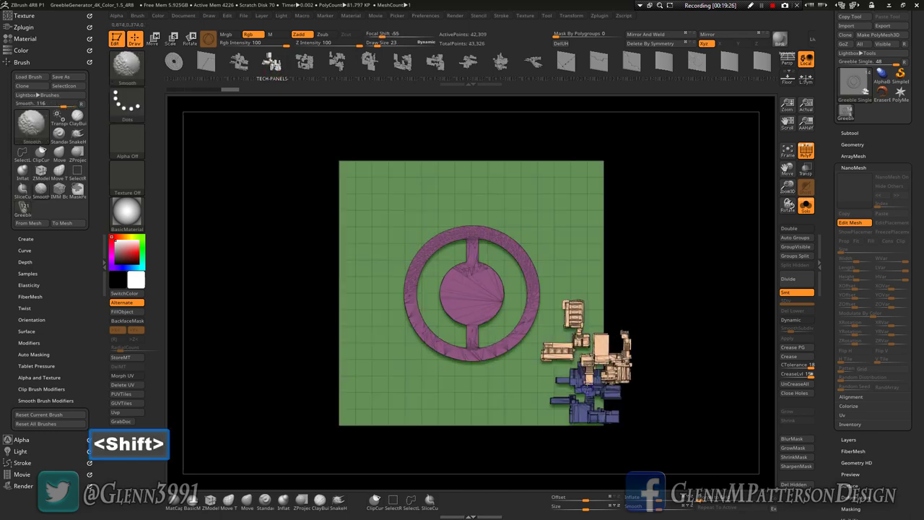
click(305, 62)
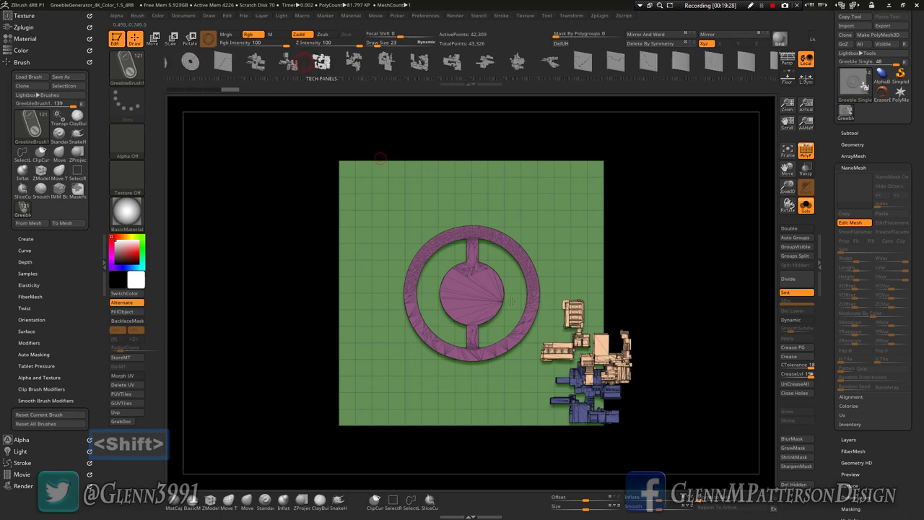
drag(587, 330, 586, 364)
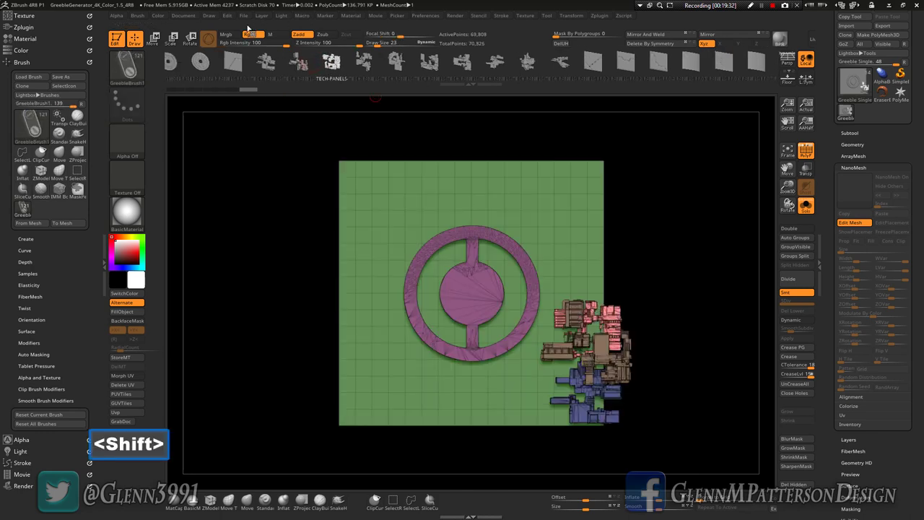
Continue the overlapping column with four more TECH-PANELS meshes up to the plane's upper-right corner
key(shift)
click(365, 64)
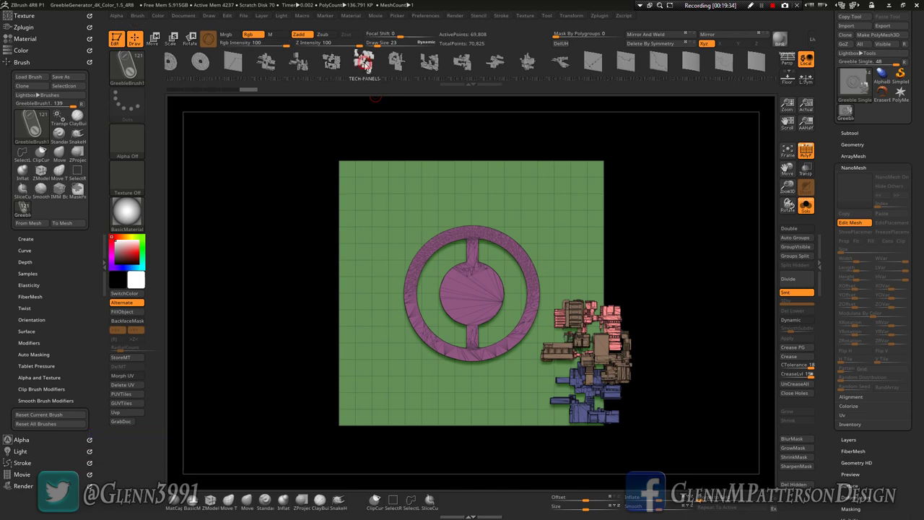
shift+drag(586, 292, 586, 333)
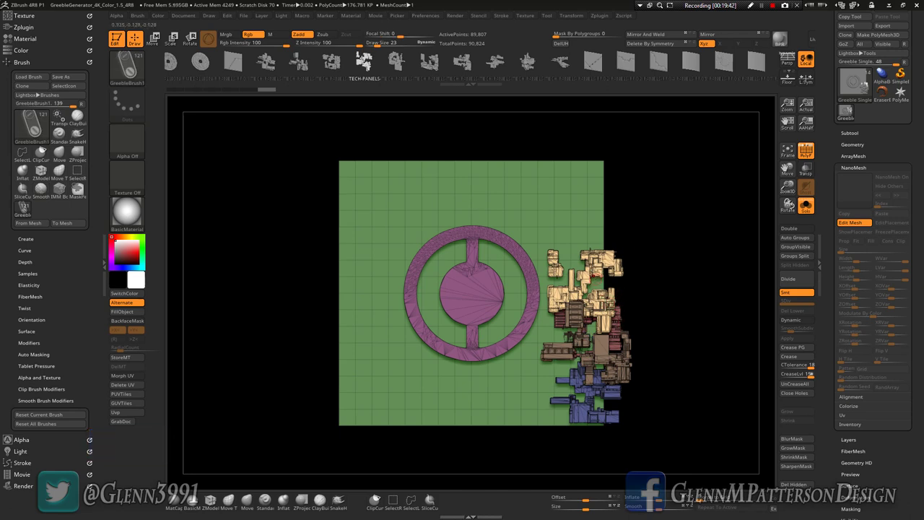
drag(649, 329, 657, 289)
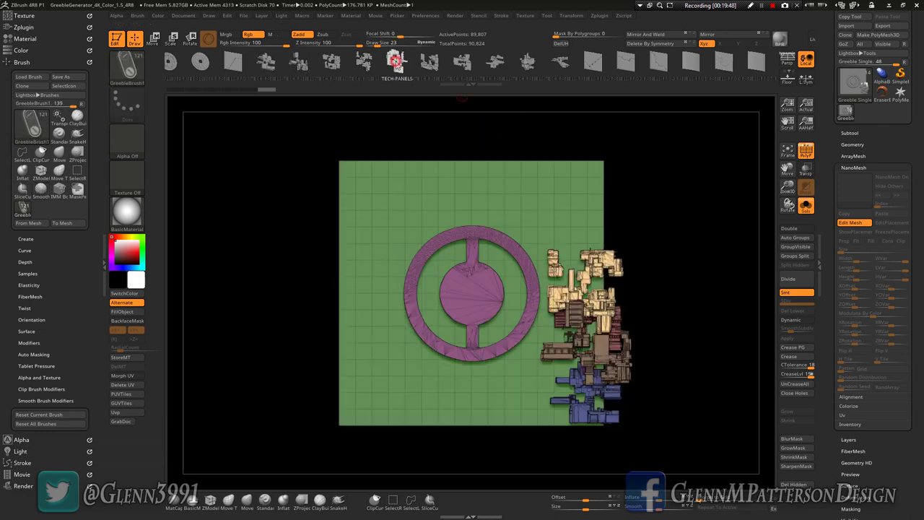
drag(587, 243, 587, 196)
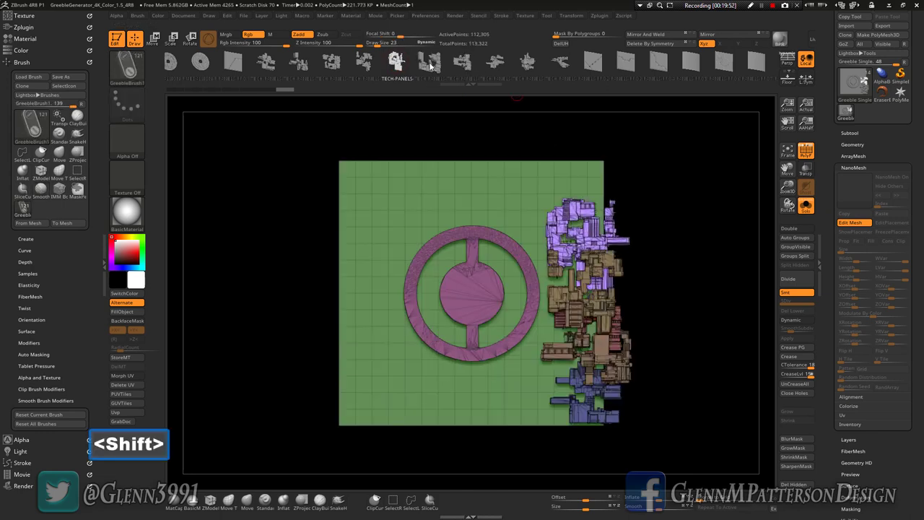
drag(586, 194, 596, 209)
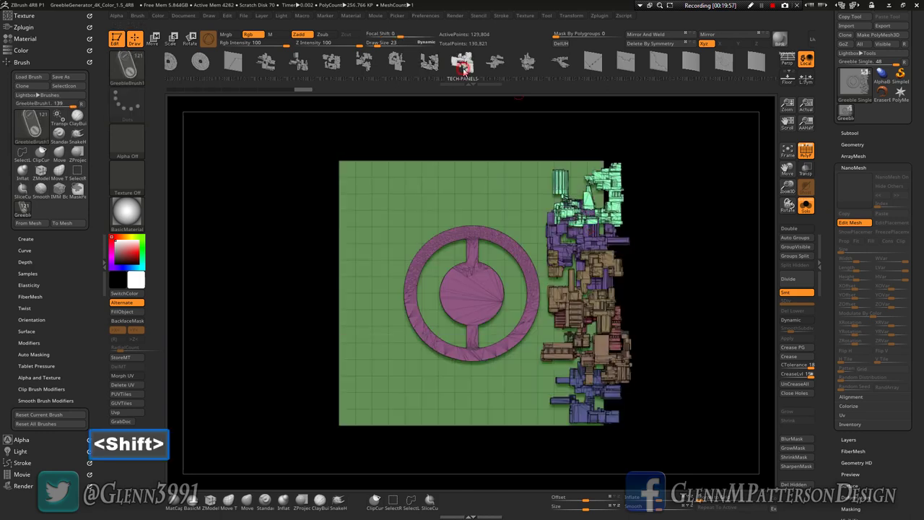
drag(570, 176, 571, 227)
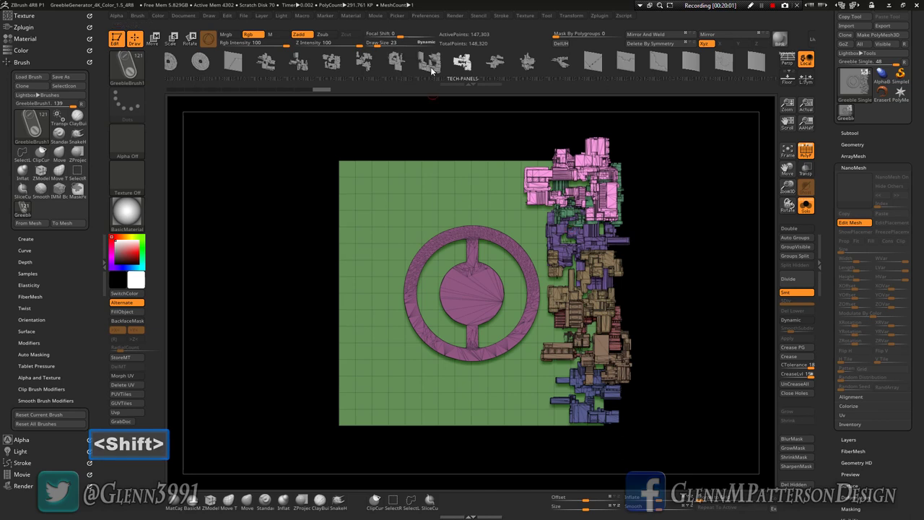
Insert the next TECH-PANELS mesh on the plane's upper edge beside the corner piece and rotate it -90° to face front
click(494, 62)
mouse_move(521, 177)
mouse_down()
mouse_move(518, 243)
mouse_move(519, 227)
mouse_up()
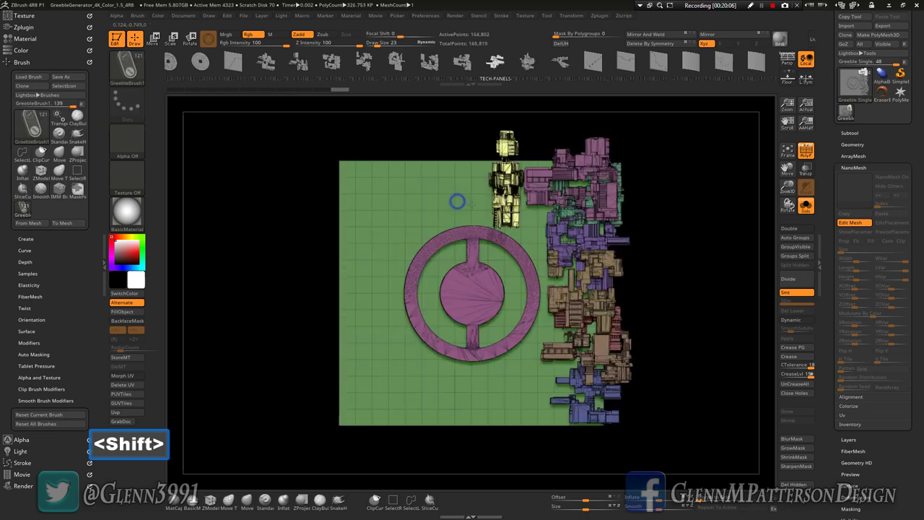
right_drag(458, 202, 494, 204)
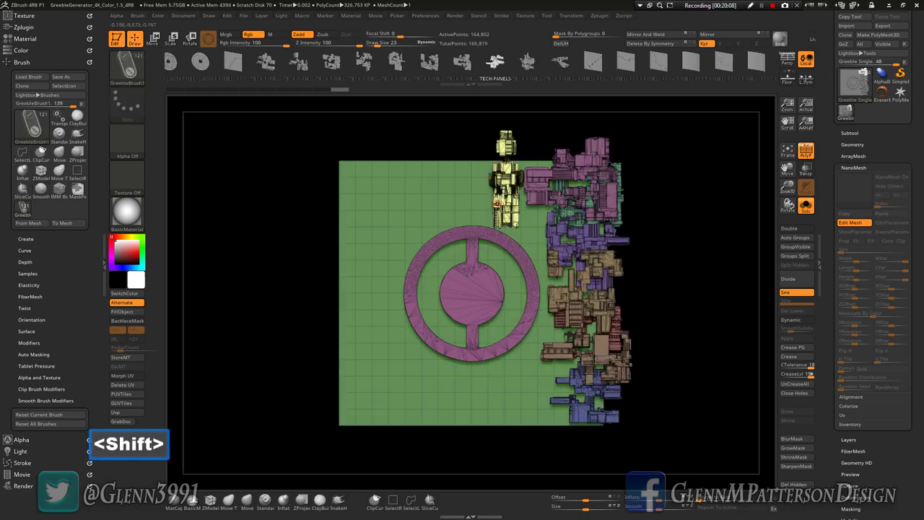
key(w)
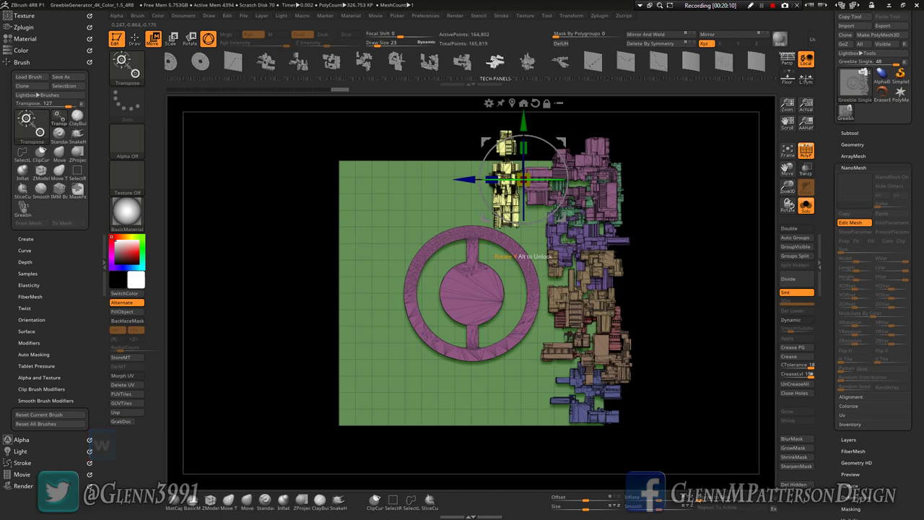
shift+drag(503, 179, 538, 182)
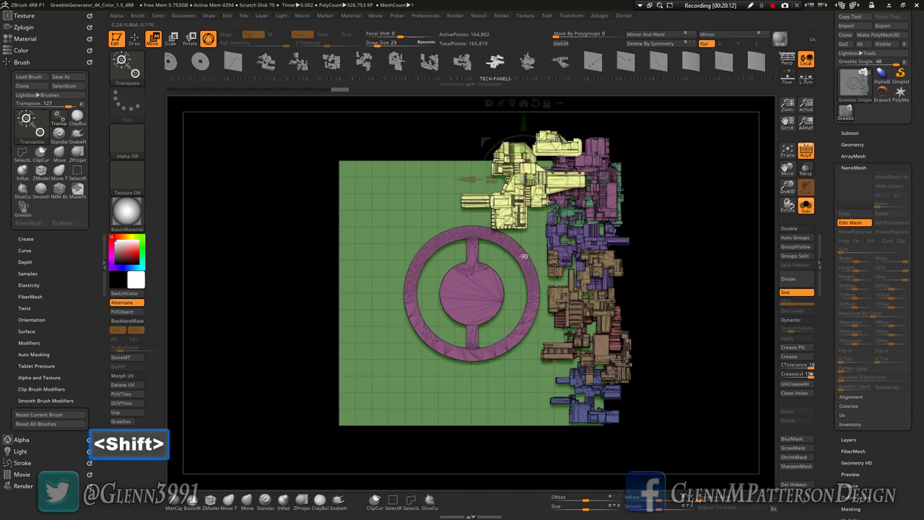
shift+drag(504, 236, 500, 231)
shift+drag(543, 184, 539, 184)
Scale down the rotated tech panel uniformly and shift it slightly upward on the plane's upper edge
drag(684, 202, 673, 207)
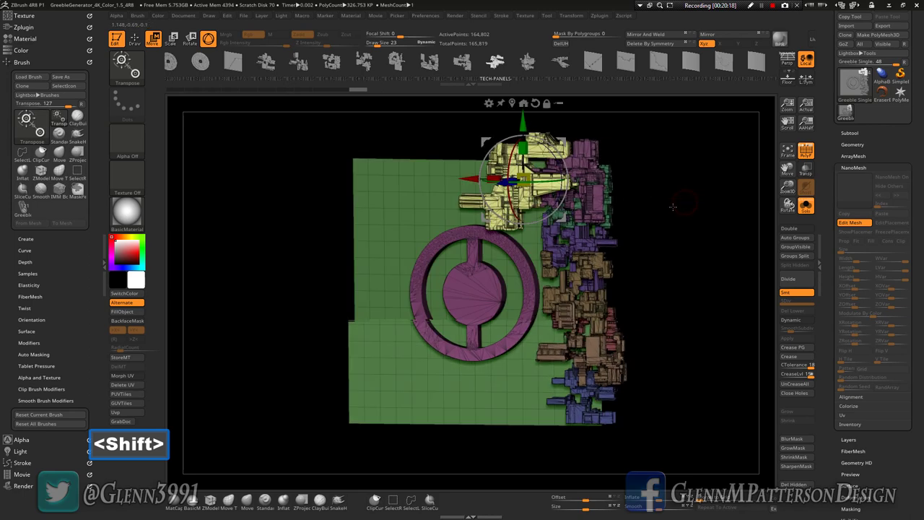
drag(526, 177, 513, 186)
shift+drag(661, 221, 670, 215)
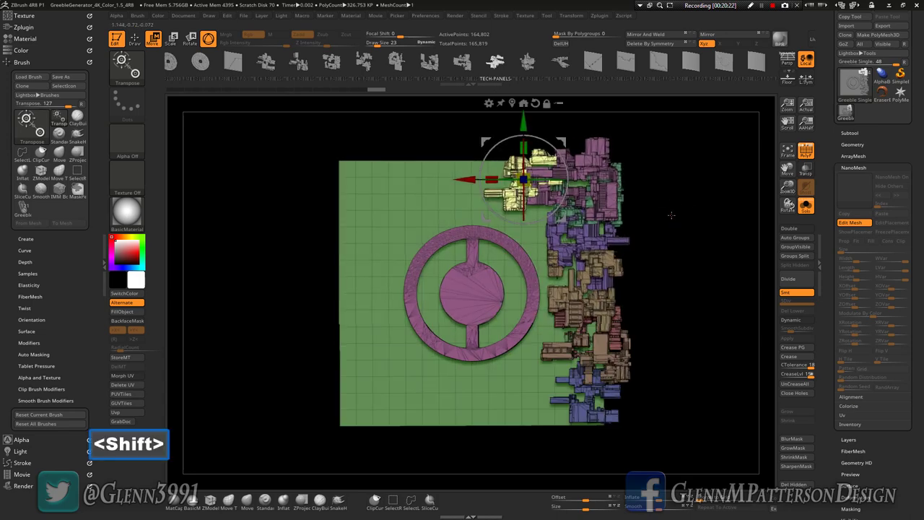
drag(523, 120, 522, 116)
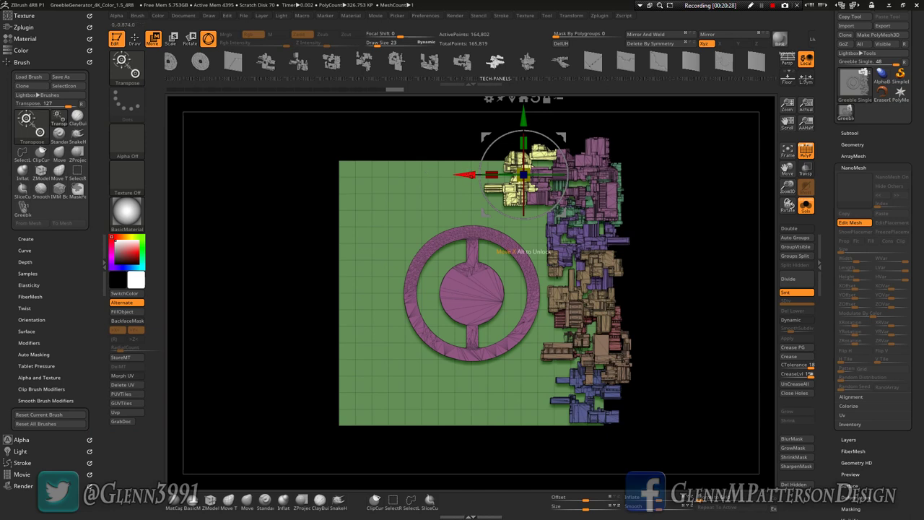
Duplicate the tech panel leftward along the upper edge, swap the copy for the next TECH-PANELS mesh, and duplicate that leftward too
key(ctrl)
ctrl+drag(471, 174, 439, 182)
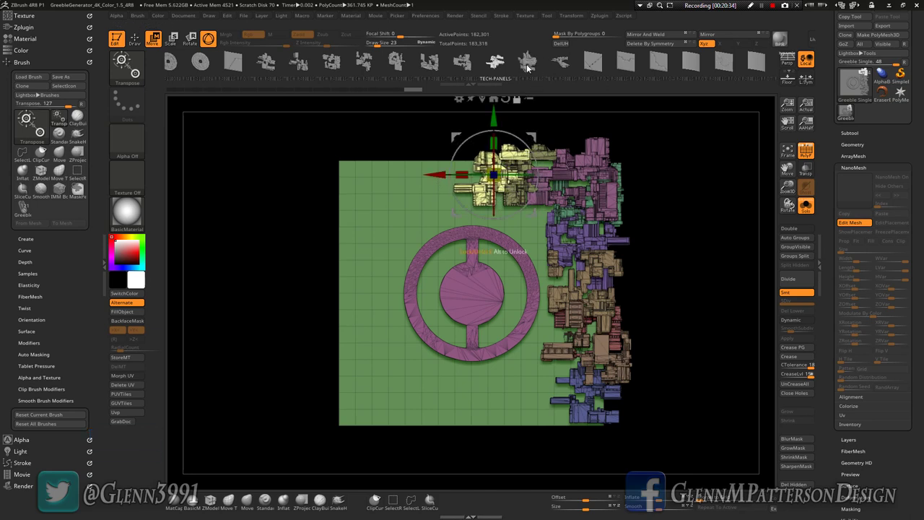
click(527, 65)
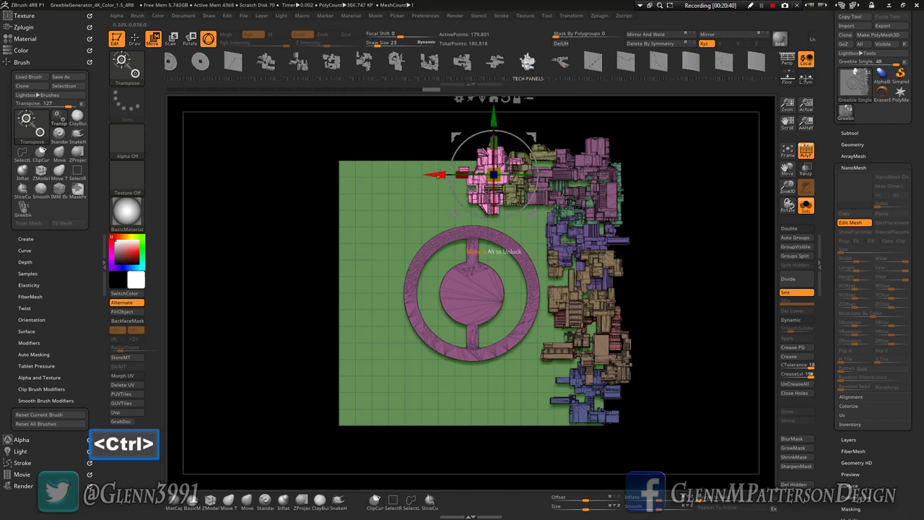
ctrl+drag(439, 174, 398, 174)
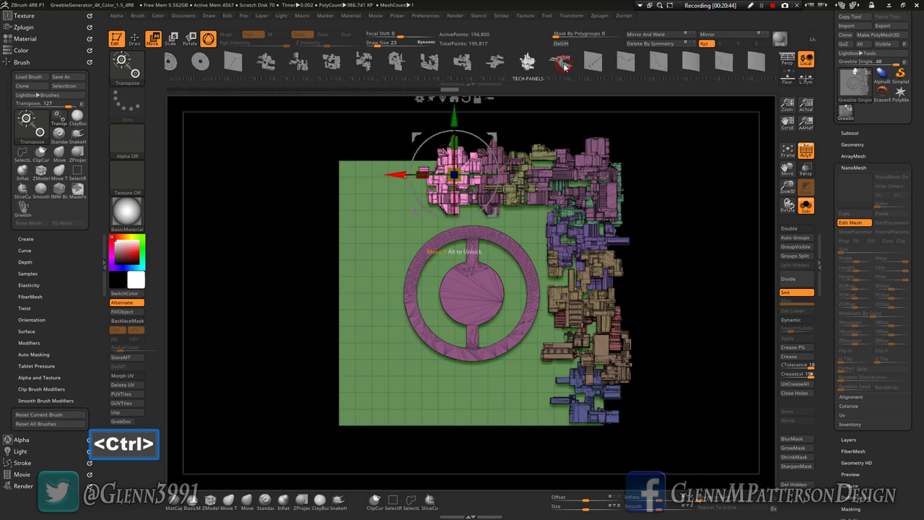
Extend the upper row leftward to the plane's upper-left corner with duplicates swapped for four successive TECH-PANELS meshes, and clear the mask
ctrl+click(563, 64)
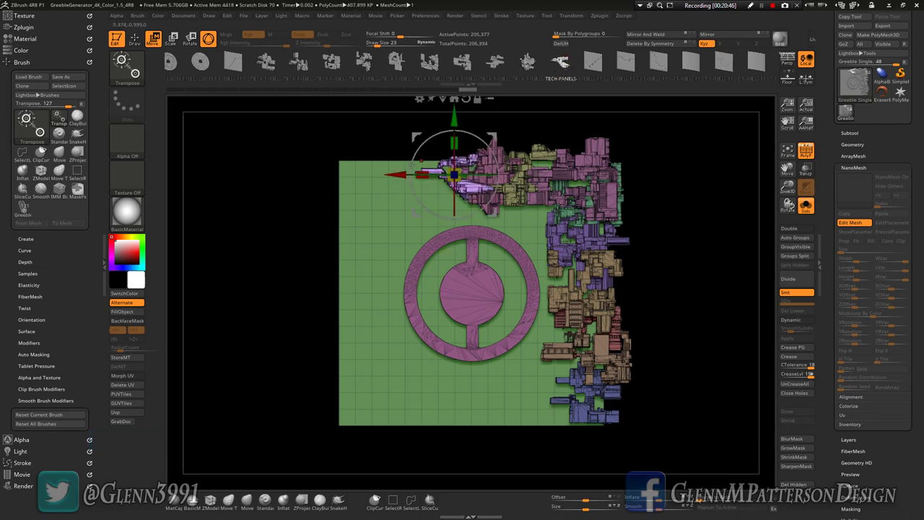
ctrl+drag(397, 175, 361, 174)
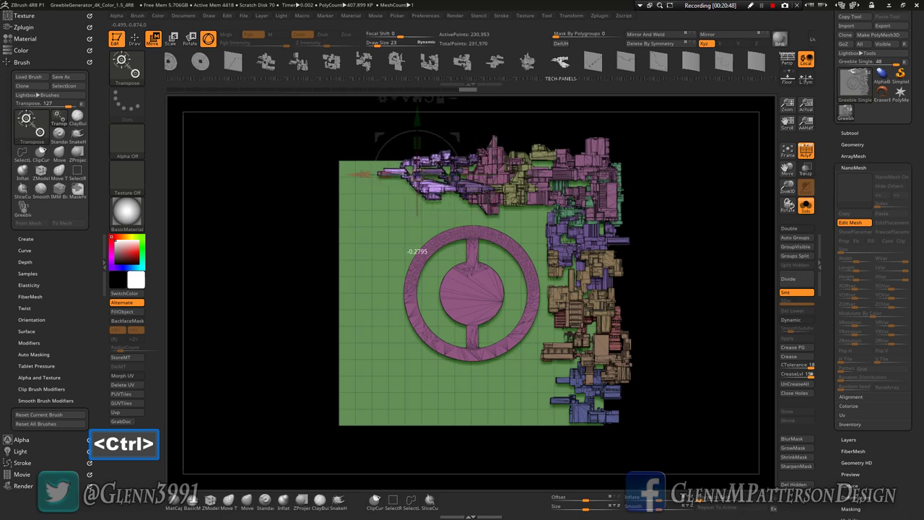
ctrl+click(265, 67)
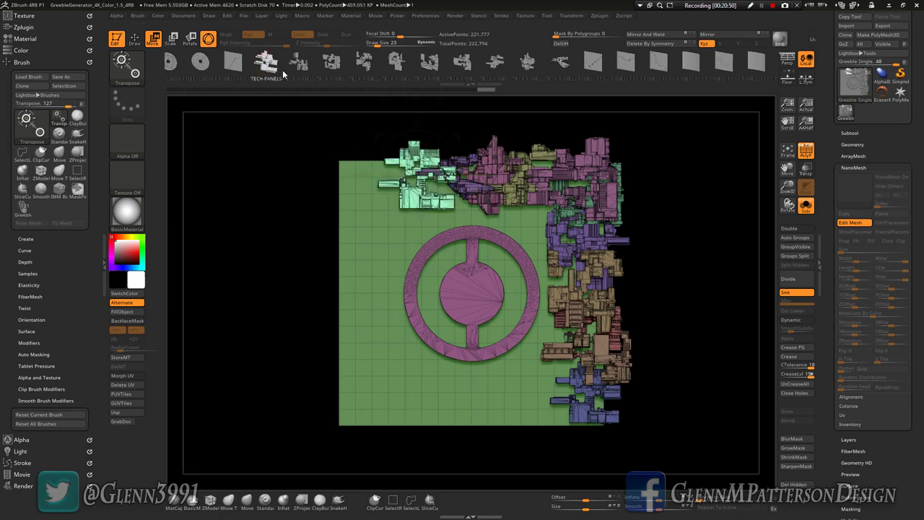
ctrl+drag(366, 178, 338, 177)
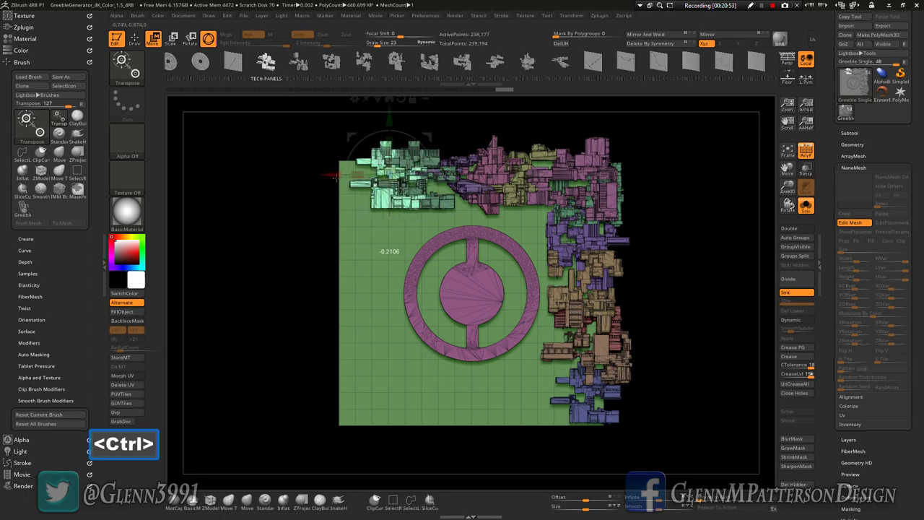
ctrl+click(298, 69)
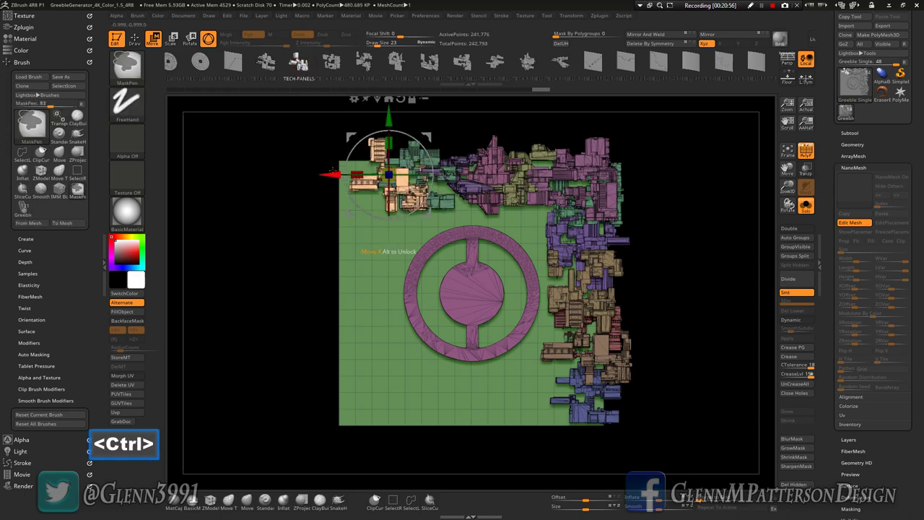
ctrl+drag(329, 174, 298, 171)
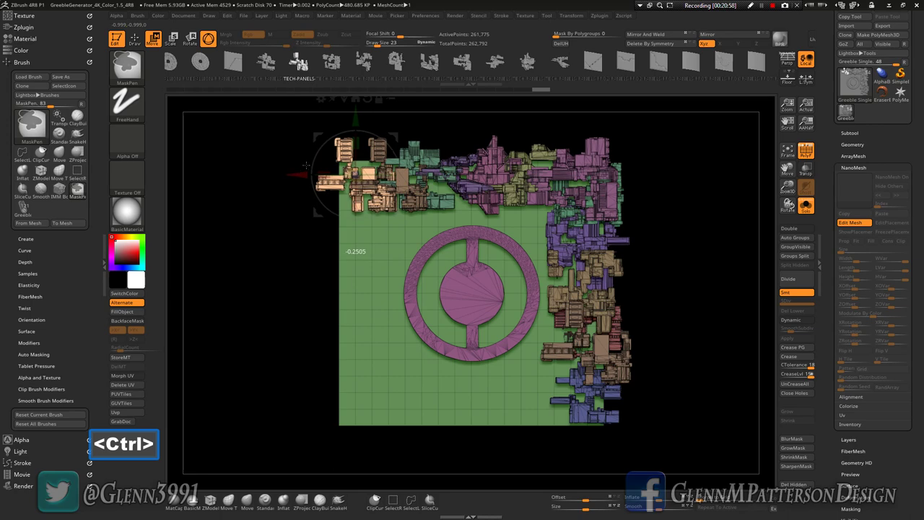
ctrl+click(336, 69)
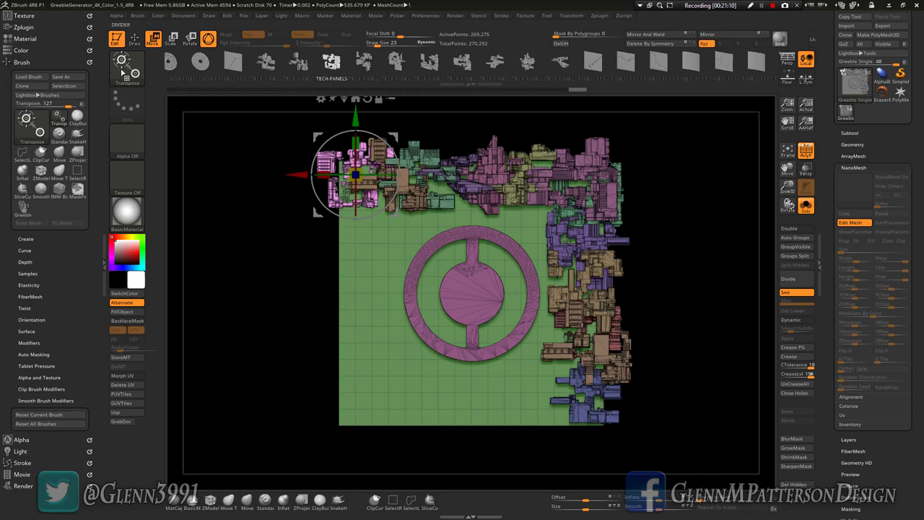
key(q)
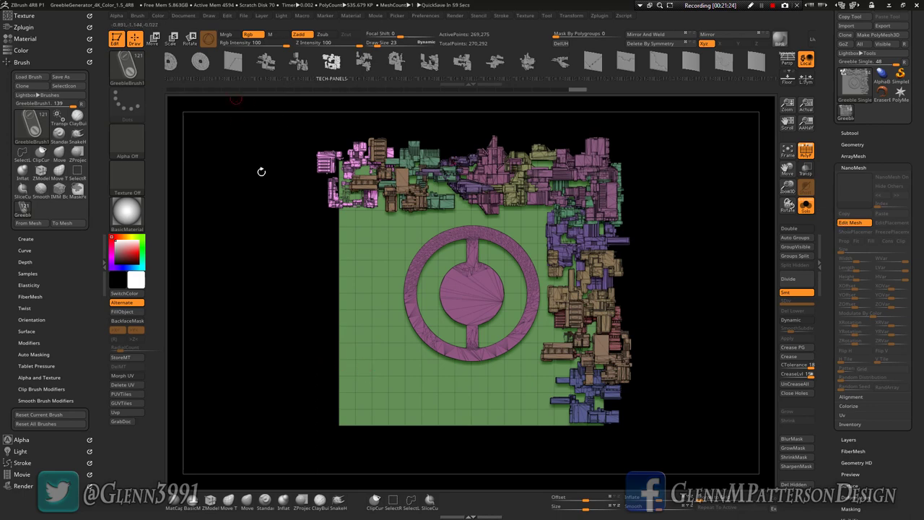
ctrl+drag(258, 264, 281, 304)
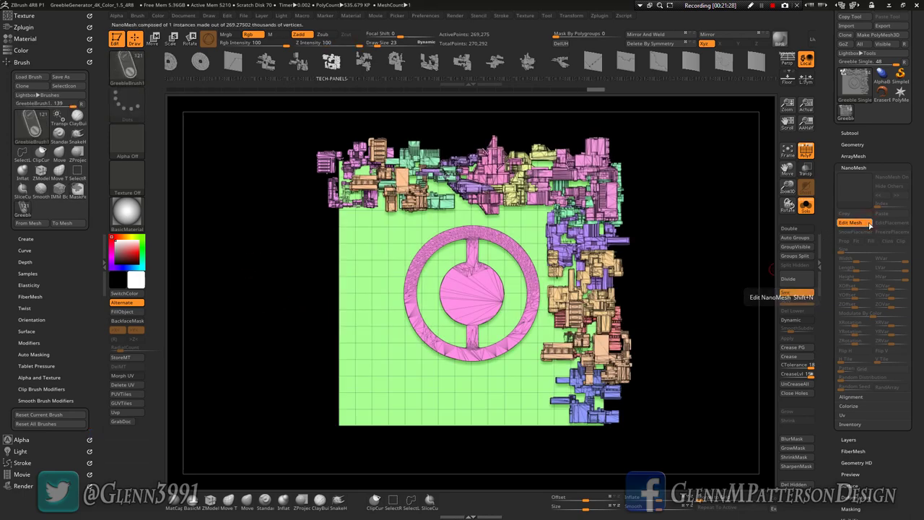
Leave Edit Mesh to inspect the tiled NanoMesh at a reduced document zoom, and return to Edit Mesh at half size
click(869, 226)
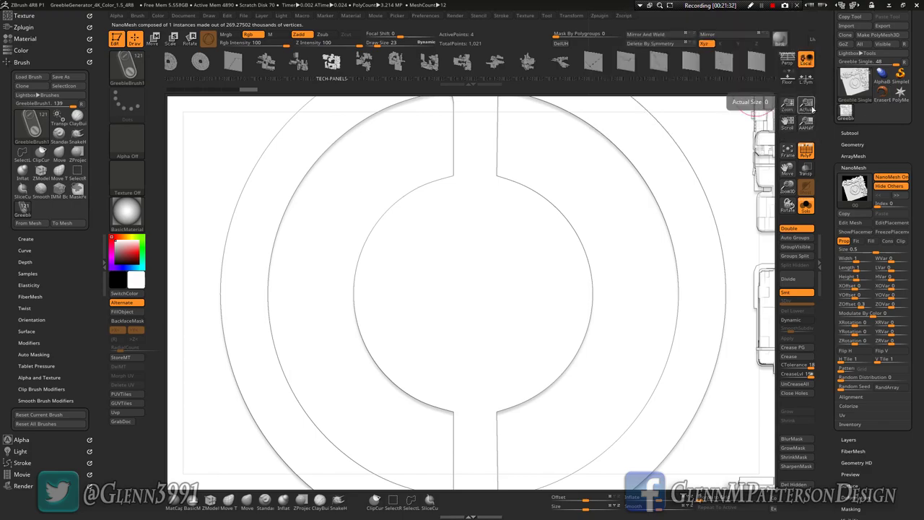
drag(787, 106, 578, 218)
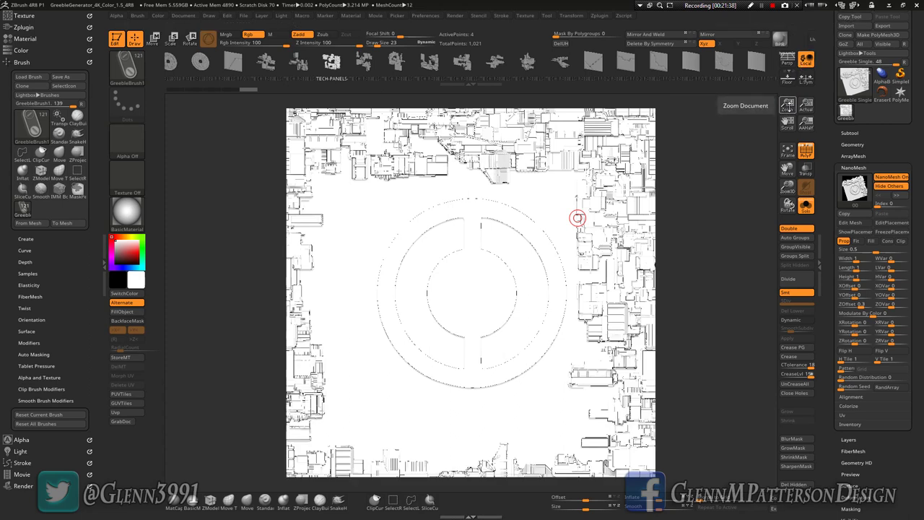
drag(789, 112, 792, 96)
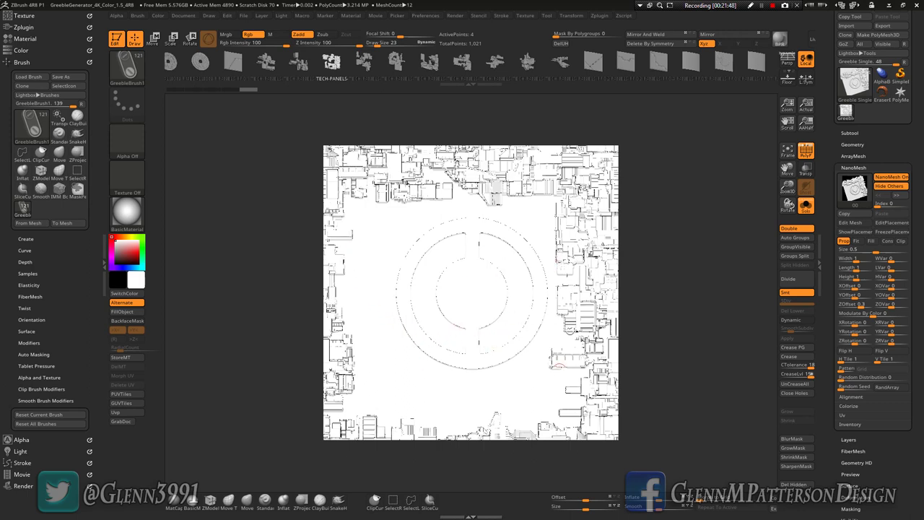
click(866, 225)
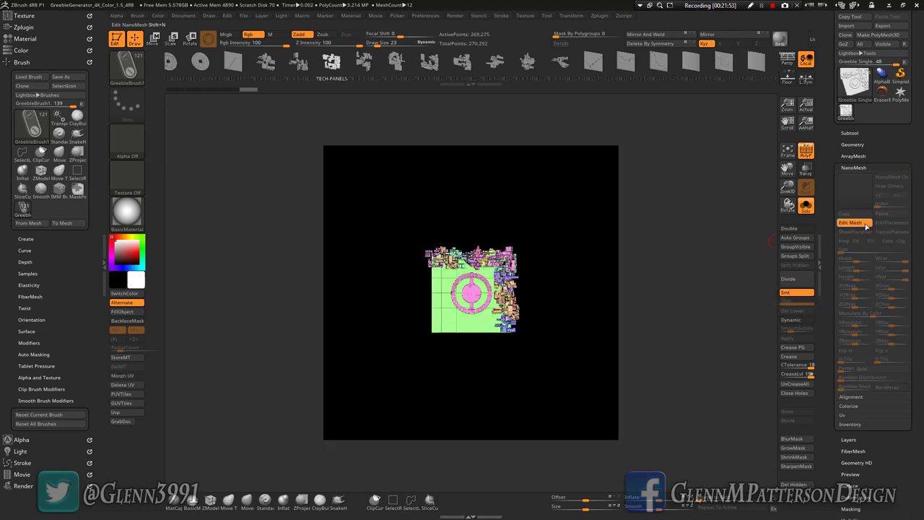
click(805, 124)
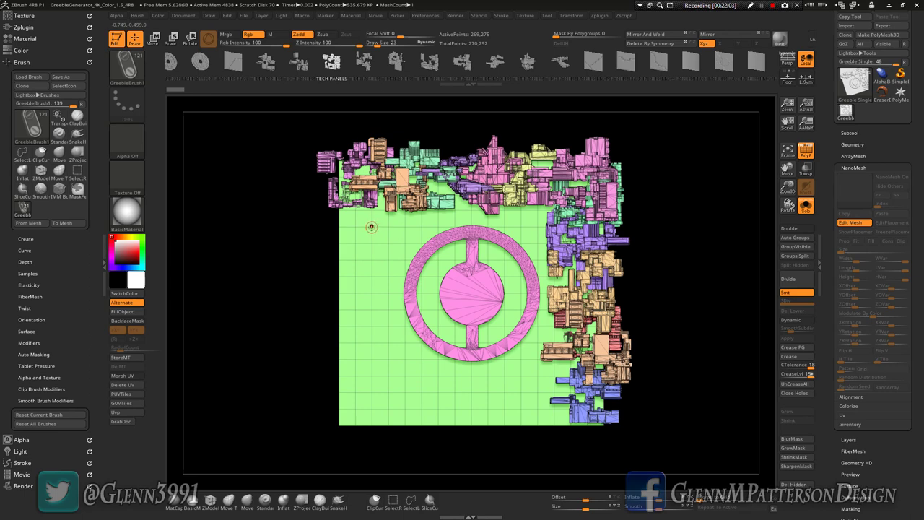
Insert the fourth TECH-PANELS mesh on the plane's left edge below the corner, duplicate it downward, and swap the copy for the next mesh
click(364, 62)
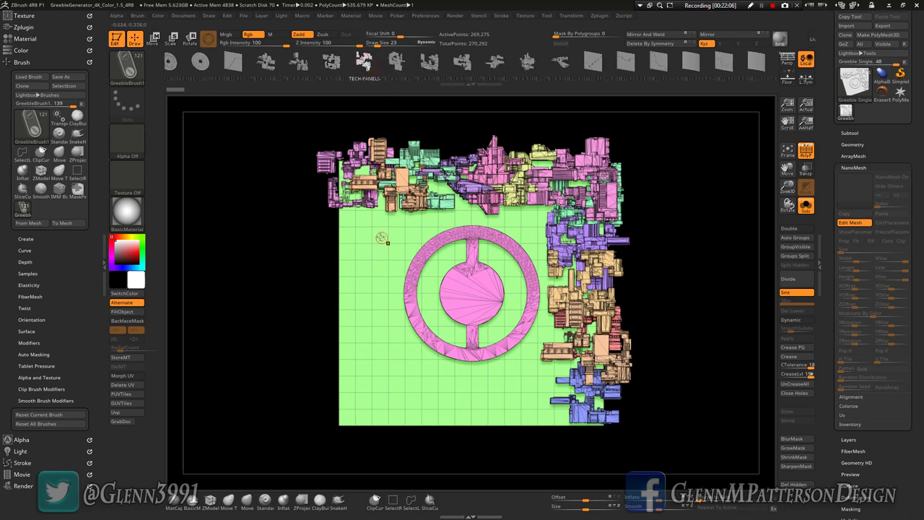
drag(370, 224, 370, 257)
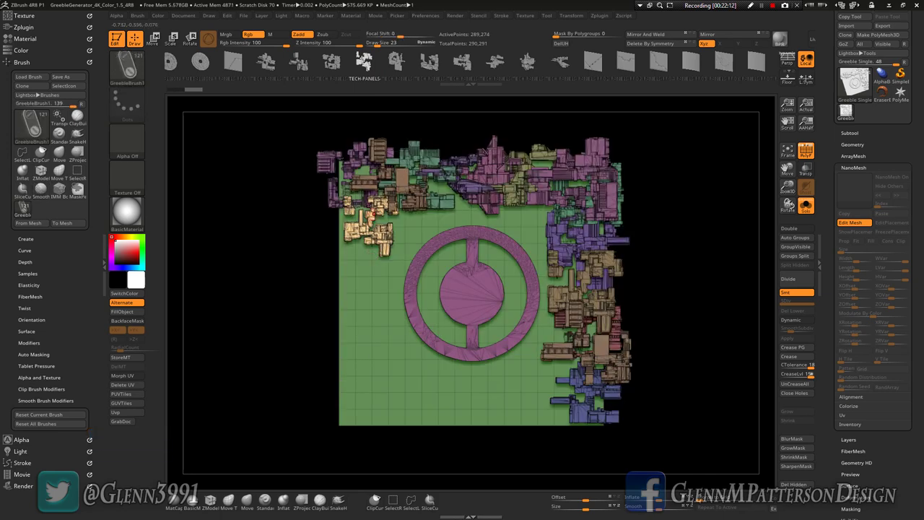
key(w)
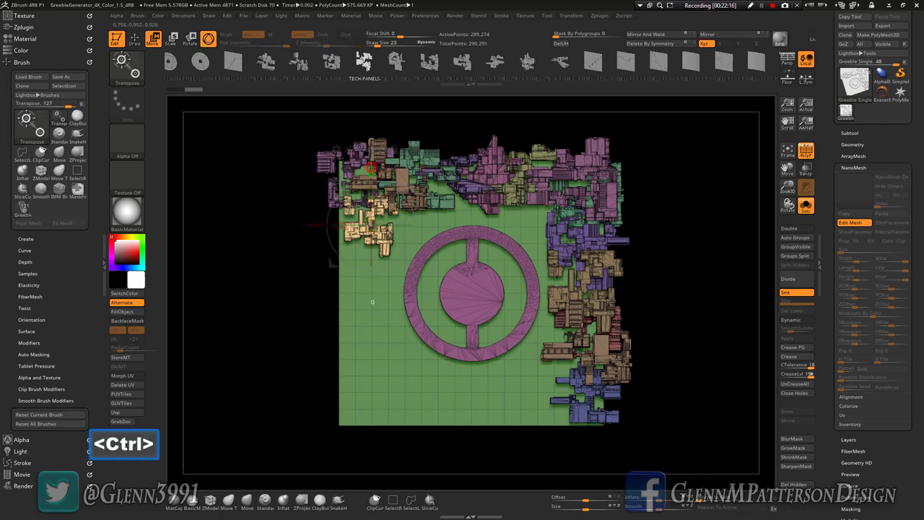
ctrl+drag(371, 168, 371, 201)
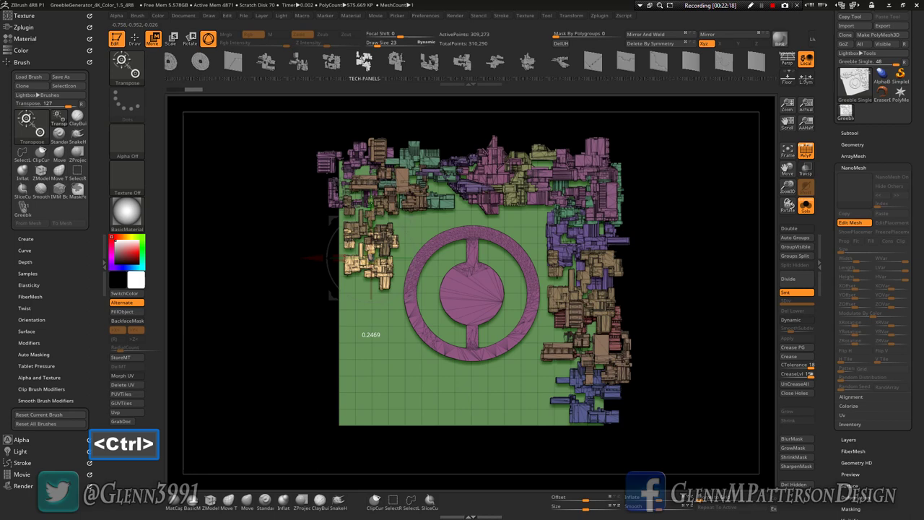
click(397, 62)
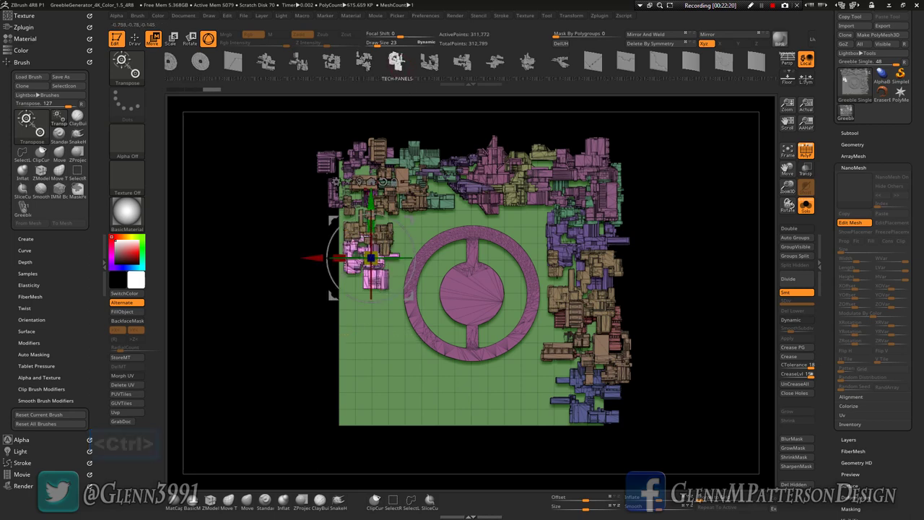
Extend the left column downward with three more duplicates, swapping each copy for the next TECH-PANELS mesh
ctrl+drag(370, 257, 370, 293)
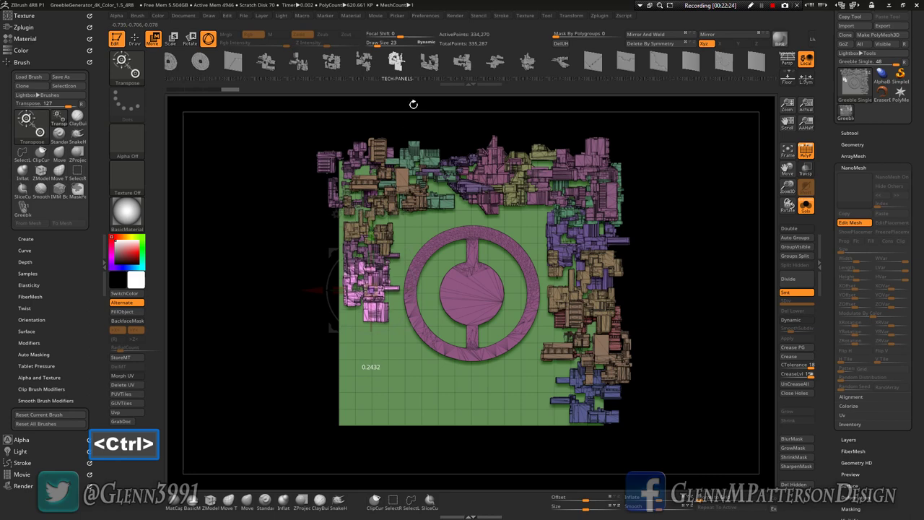
click(429, 63)
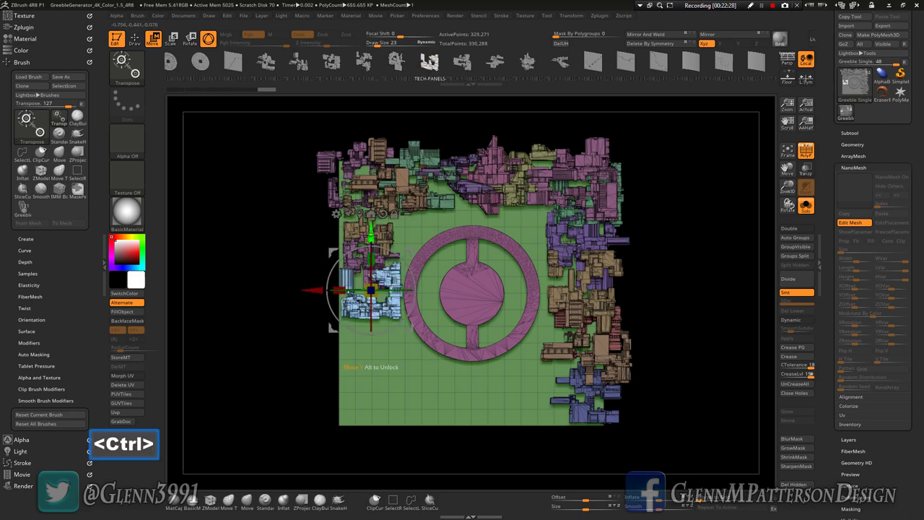
ctrl+drag(370, 261, 370, 293)
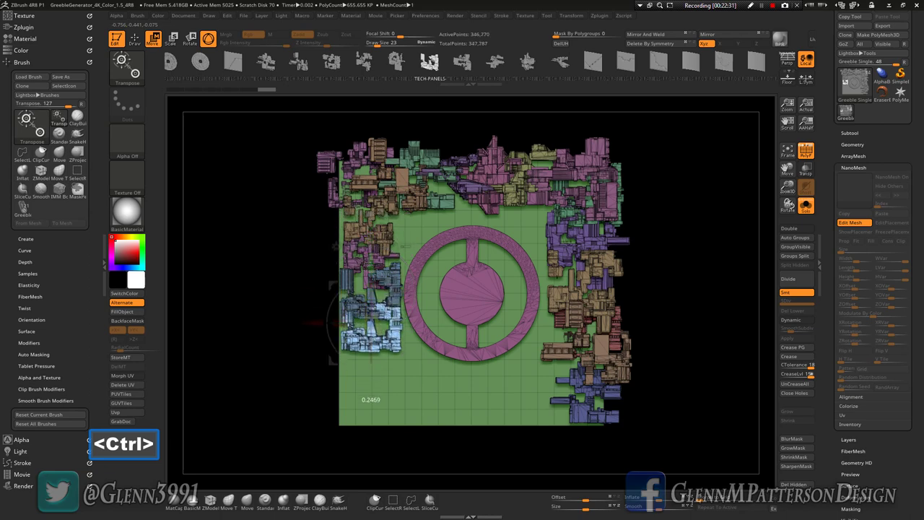
click(463, 64)
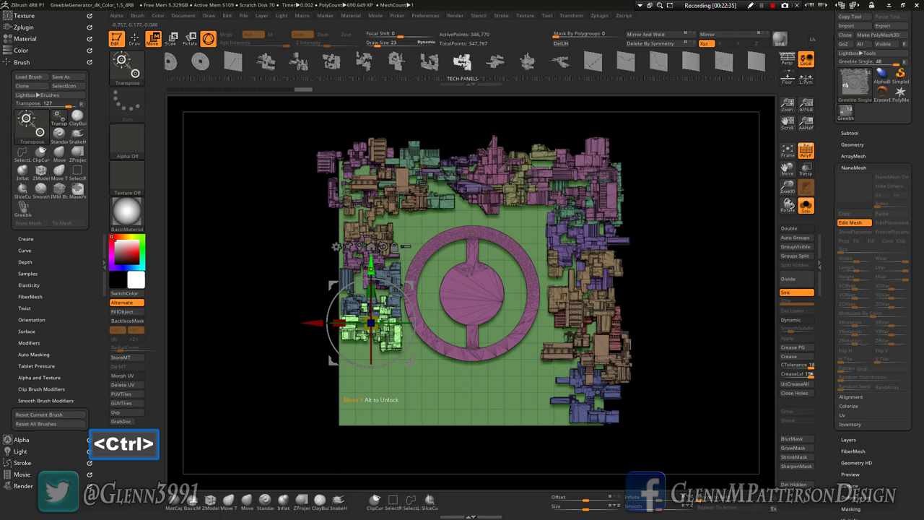
ctrl+drag(370, 263, 370, 291)
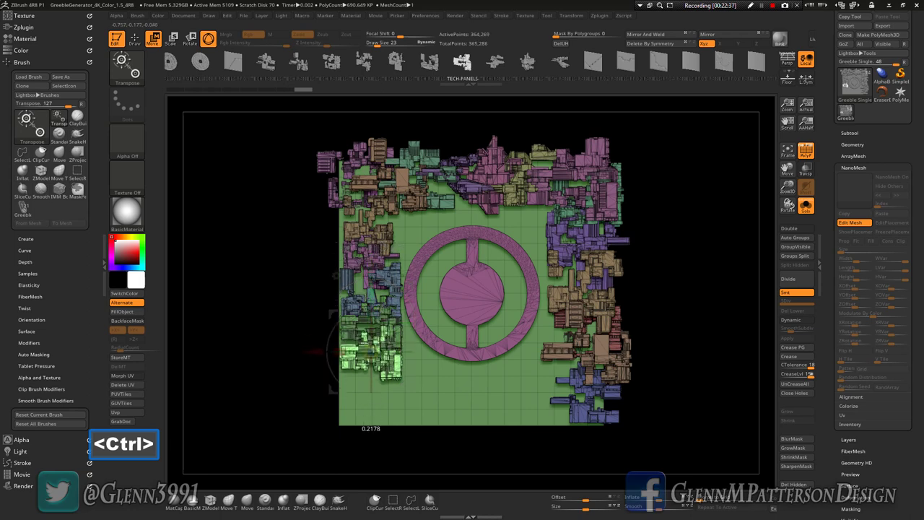
click(496, 63)
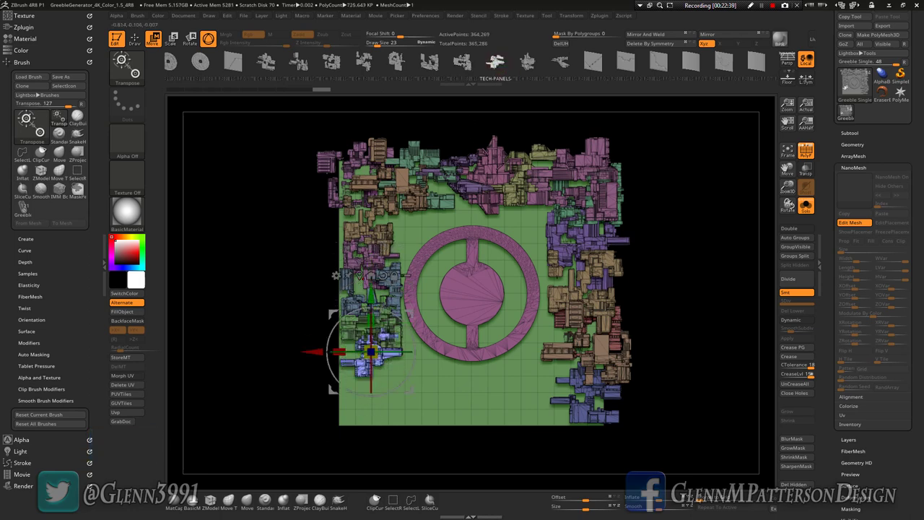
Finish the left column down to the lower-left corner with the last two TECH-PANELS meshes, clear the mask, and return to Draw mode
key(ctrl)
ctrl+drag(370, 292, 370, 317)
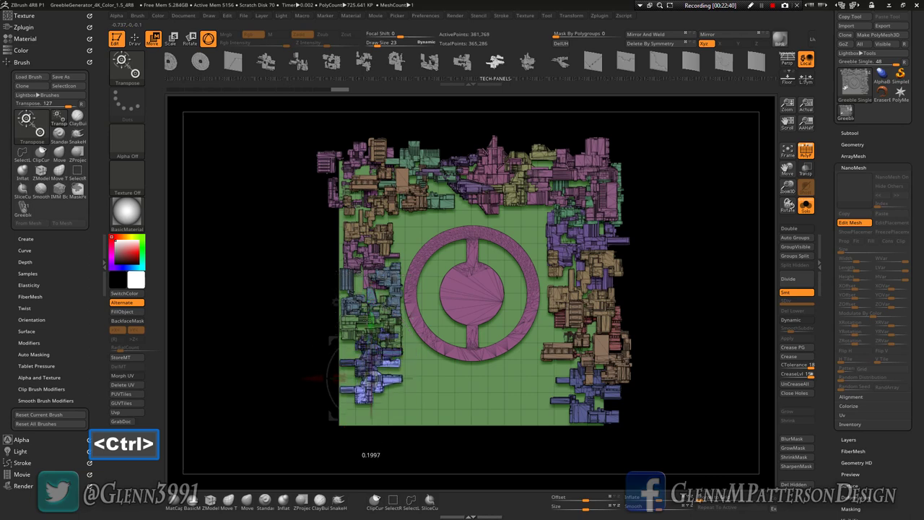
click(531, 63)
click(530, 66)
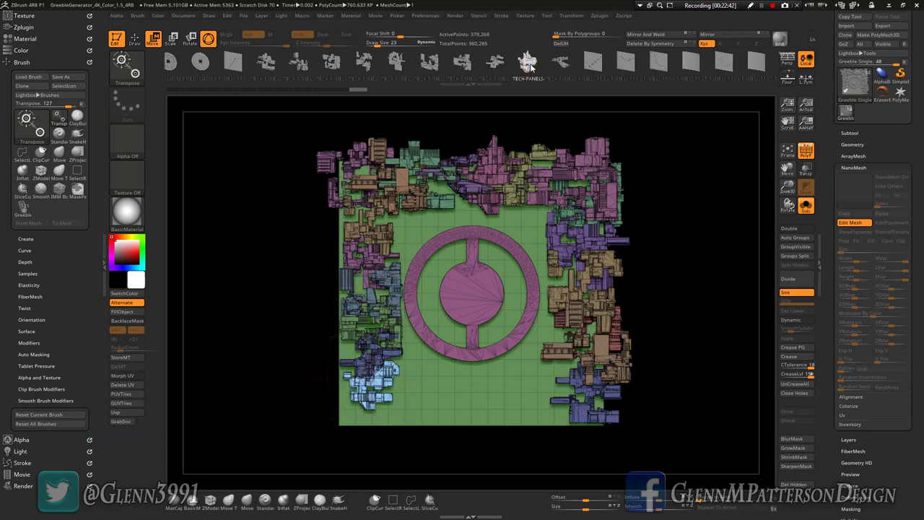
ctrl+drag(373, 322, 370, 343)
click(560, 63)
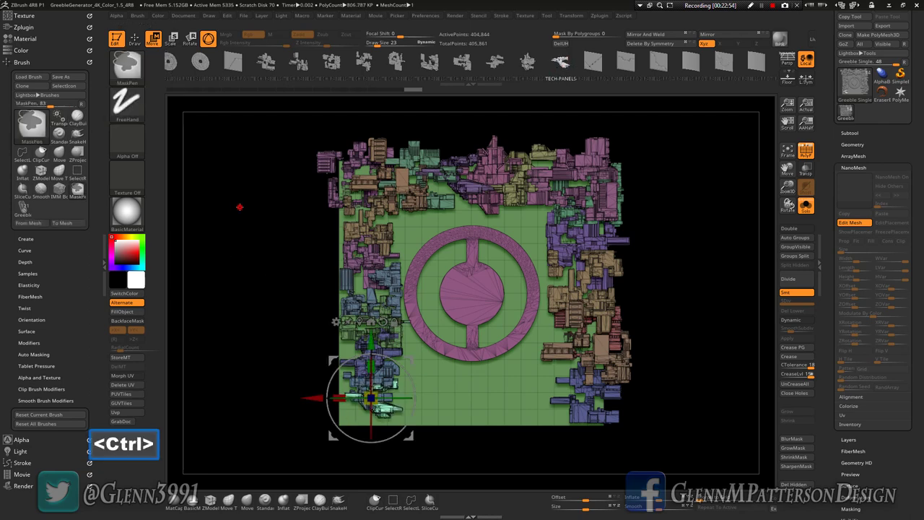
ctrl+drag(239, 207, 271, 265)
key(q)
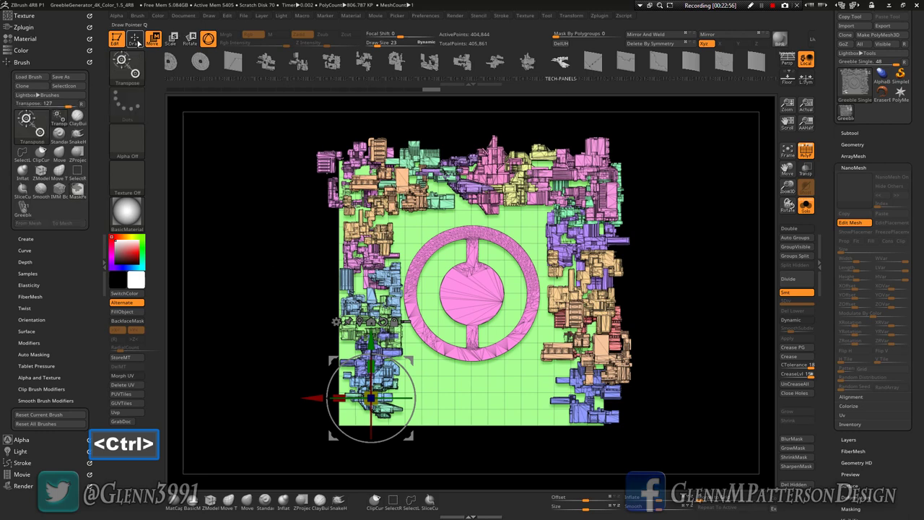
Leave Edit Mesh to check how the completed left column tiles in the NanoMesh, and resume mesh editing at half size
click(867, 224)
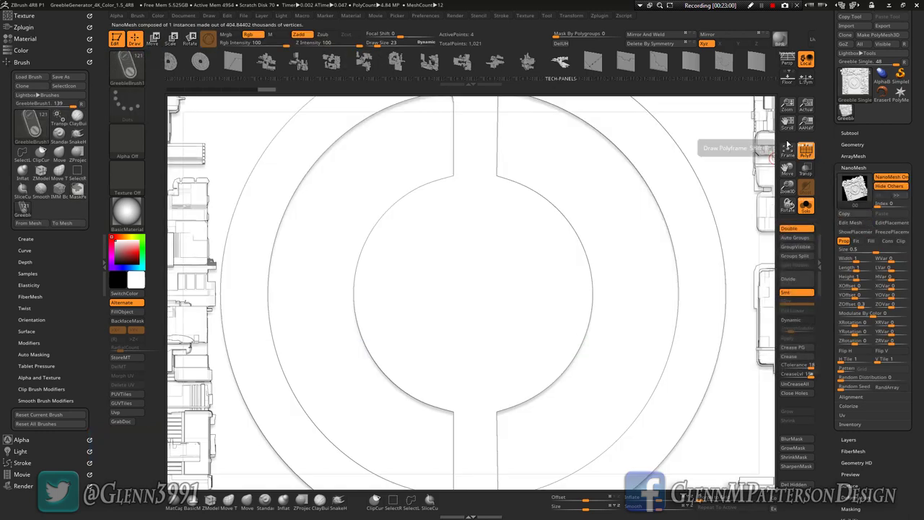
drag(787, 105, 585, 220)
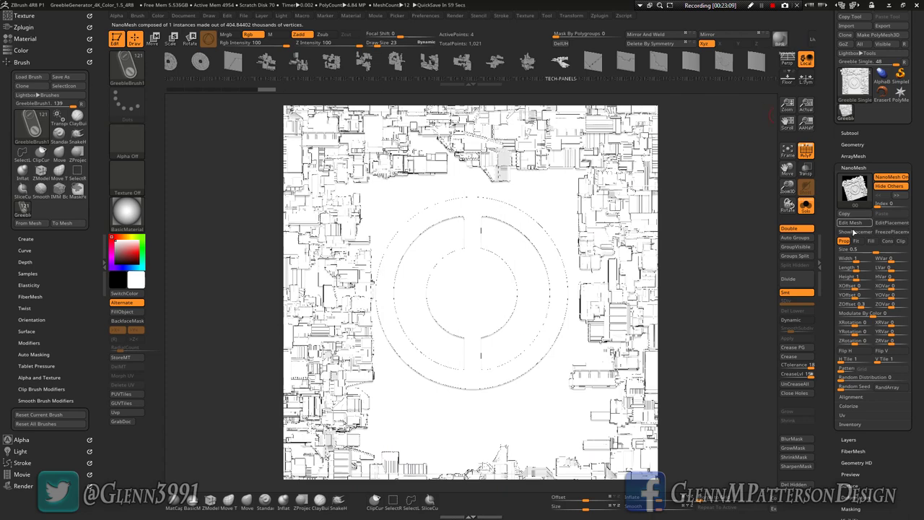
click(862, 221)
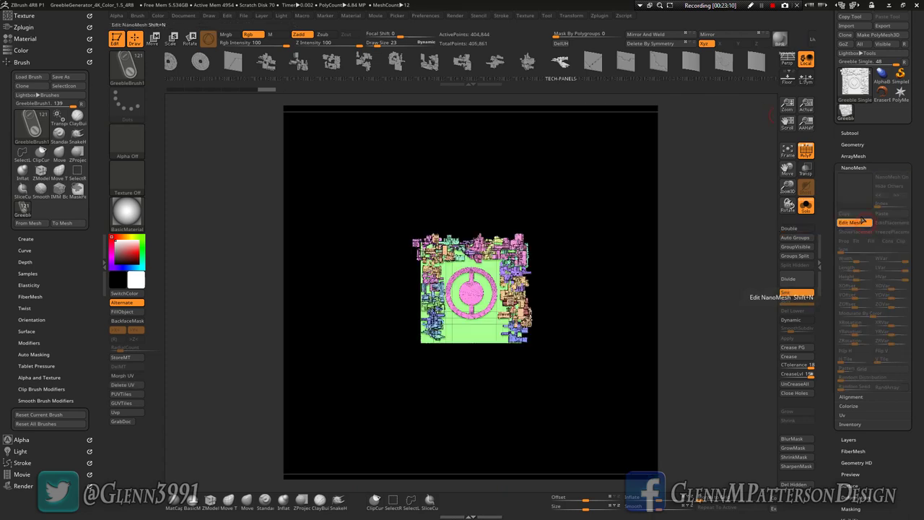
click(807, 123)
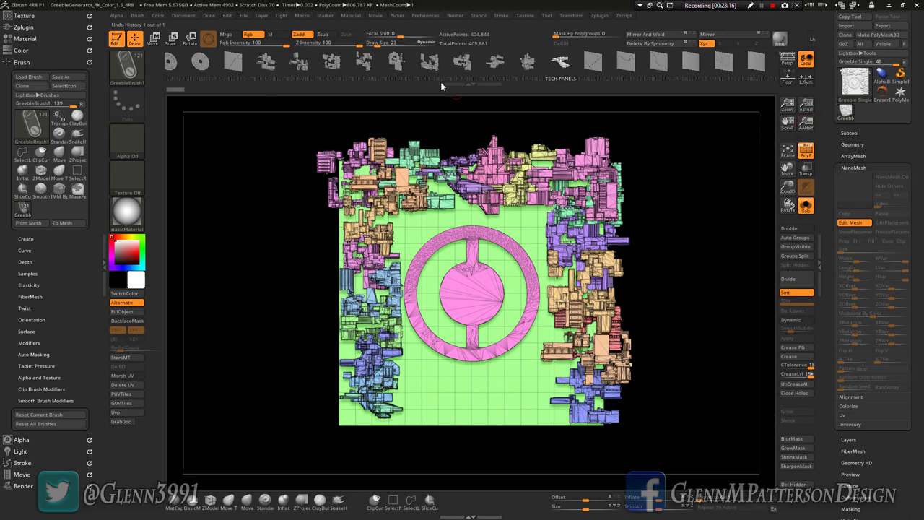
Insert the third TECH-PANELS mesh on the plane's lower edge beside the left column
click(332, 66)
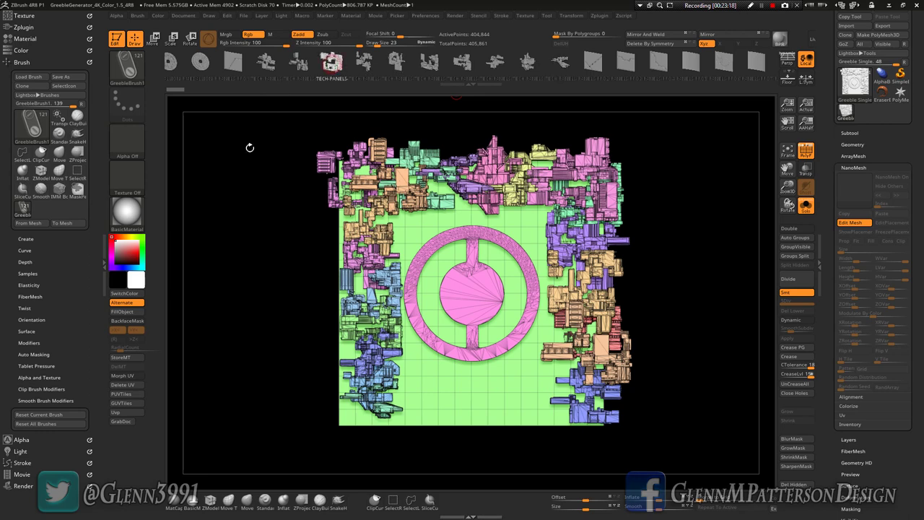
drag(422, 393, 421, 431)
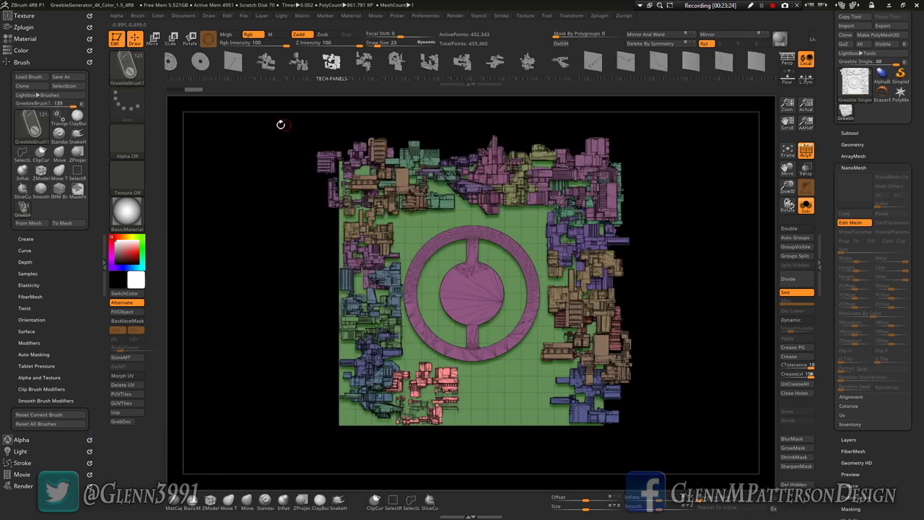
Duplicate the lower-edge mesh to the right, nudge the copy into place, and swap it for the fourth TECH-PANELS mesh
key(w)
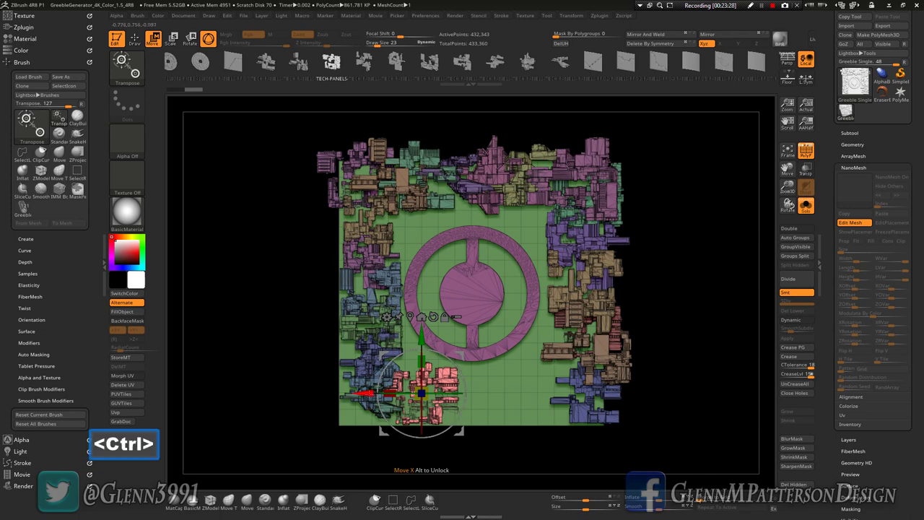
ctrl+drag(369, 393, 369, 393)
ctrl+drag(431, 316, 450, 315)
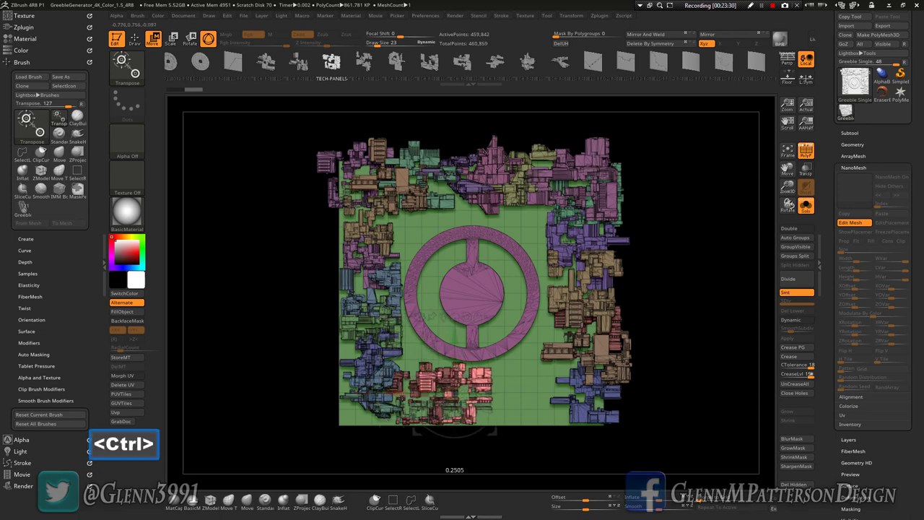
drag(454, 392, 439, 394)
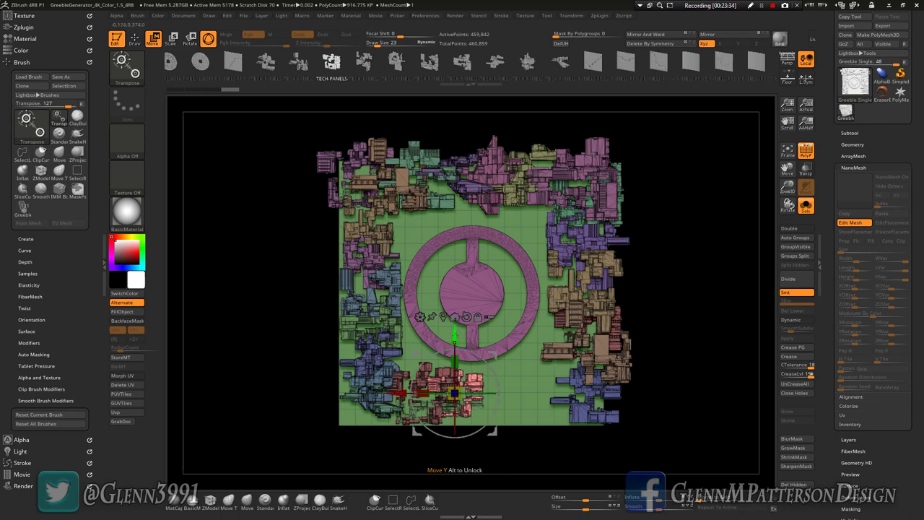
drag(455, 336, 454, 342)
click(365, 63)
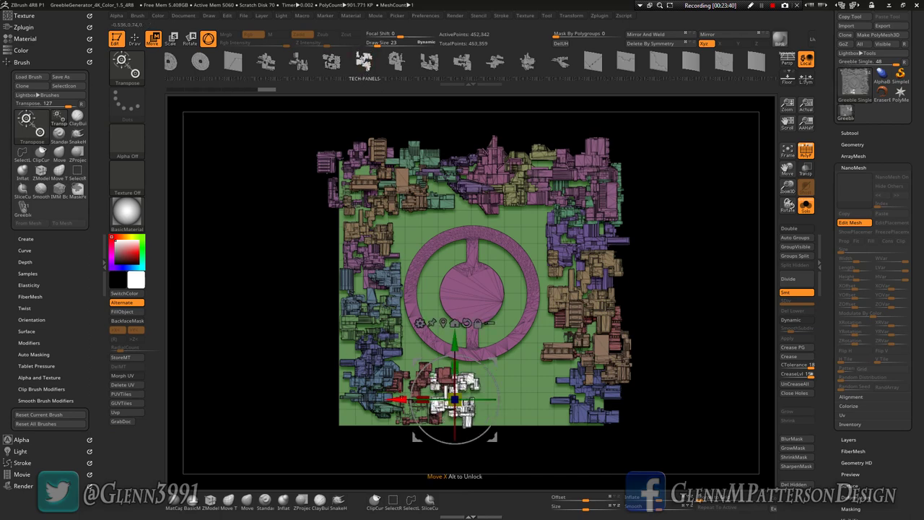
Complete the lower edge with three more duplicates, swapping them for the fifth, sixth and seventh TECH-PANELS meshes, and clear the mask
ctrl+drag(399, 399, 512, 398)
click(398, 64)
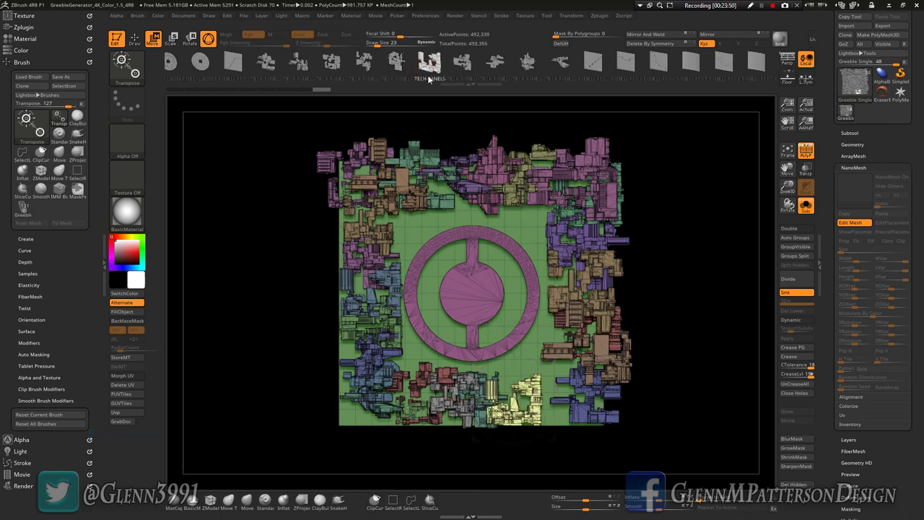
ctrl+click(429, 72)
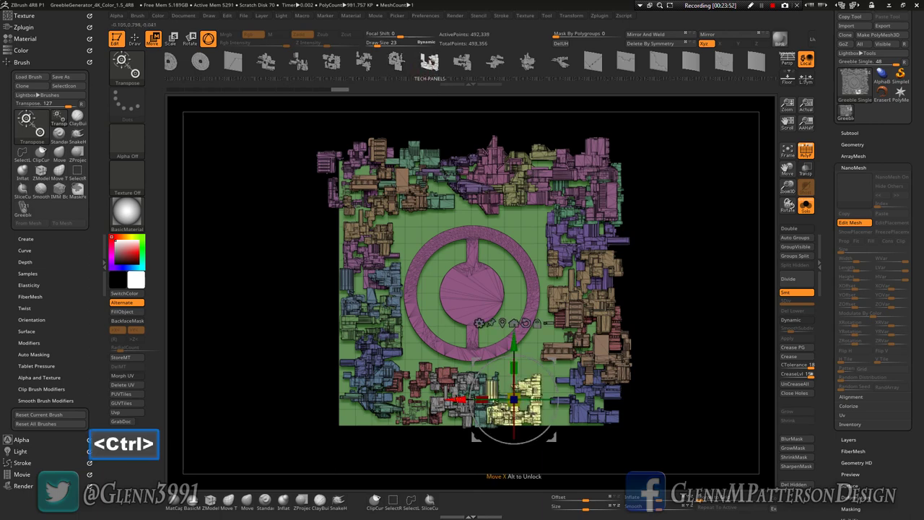
ctrl+drag(458, 399, 485, 398)
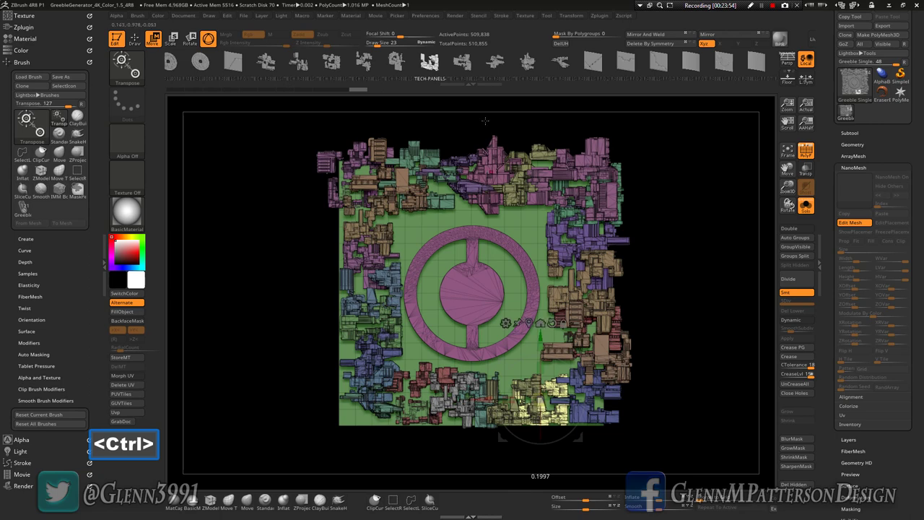
ctrl+click(466, 67)
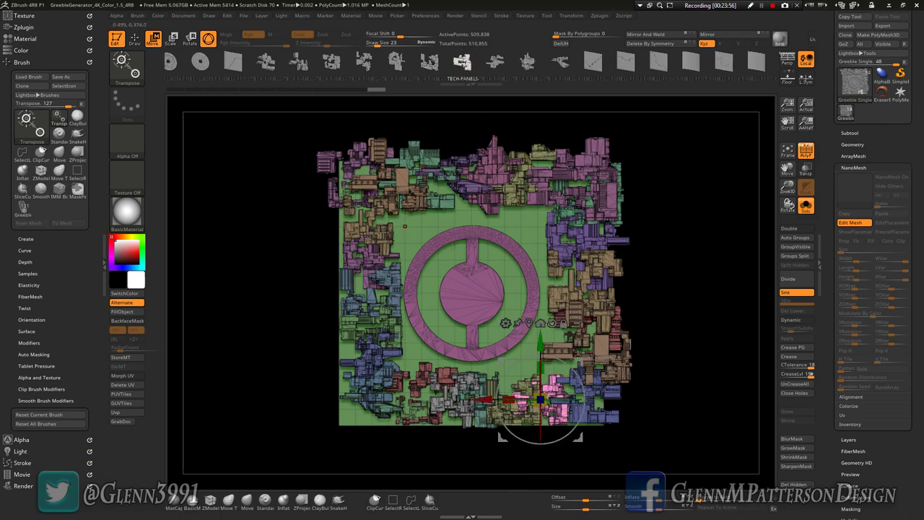
ctrl+drag(273, 244, 211, 164)
Leave Edit Mesh to check how the completed border tiles in the NanoMesh, and resume mesh editing at half size
click(867, 224)
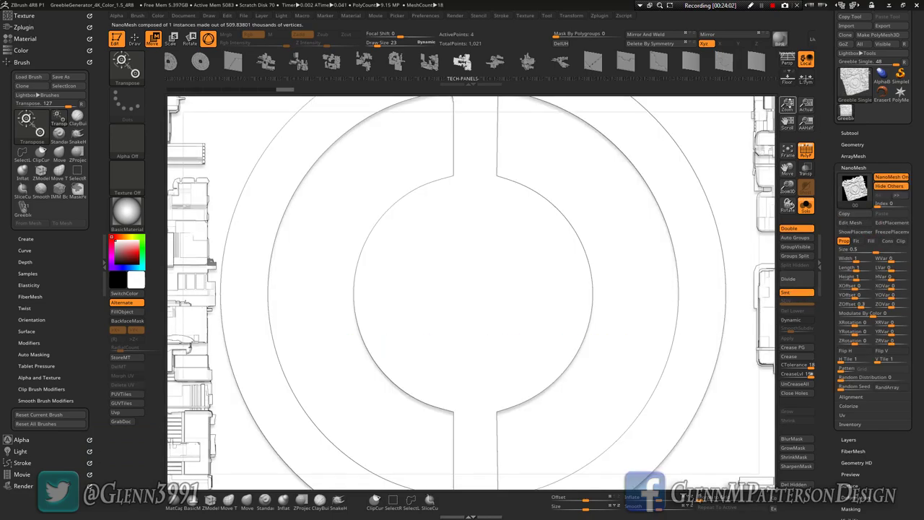
drag(789, 104, 791, 25)
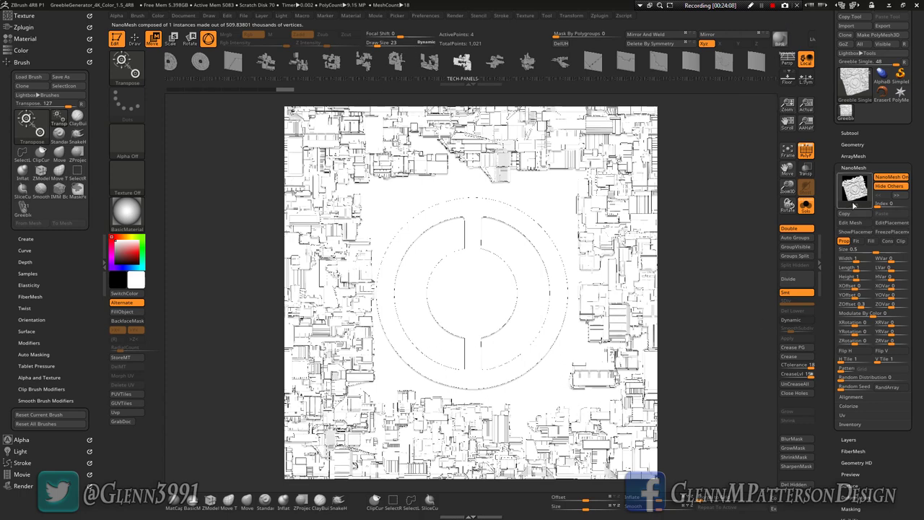
click(871, 227)
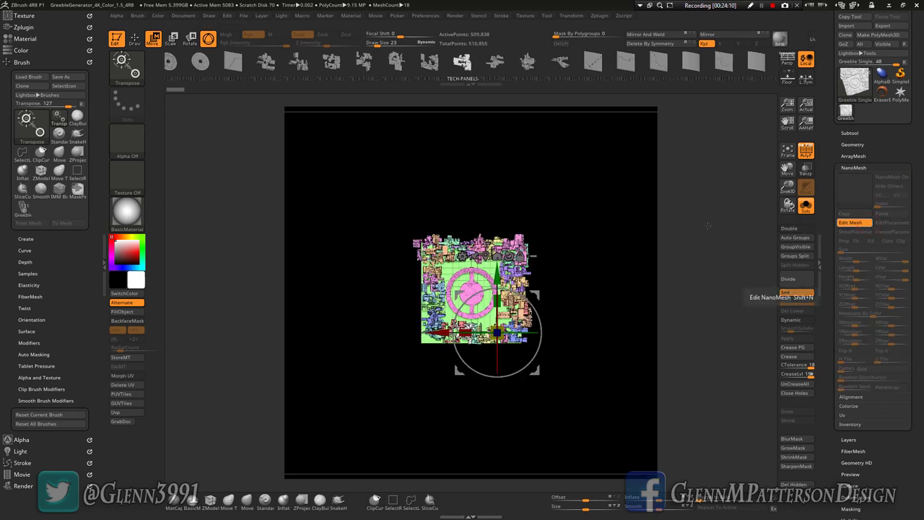
click(806, 123)
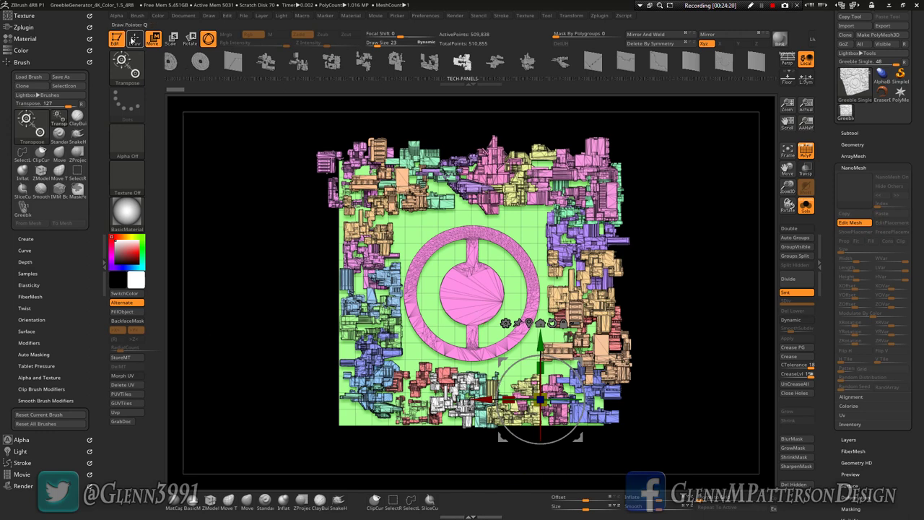
Insert the 3 Pipes mesh from GreebleBrush1 on the plane above and to the right of the ring
click(134, 41)
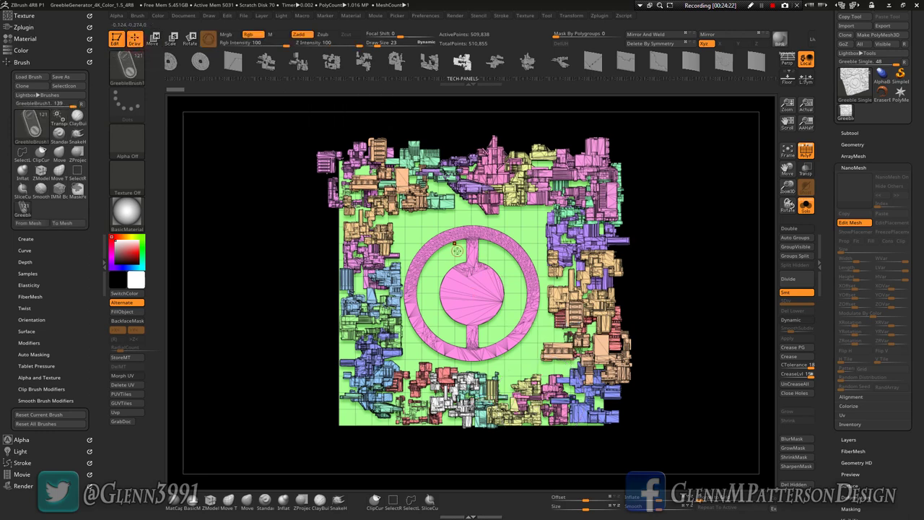
key(m)
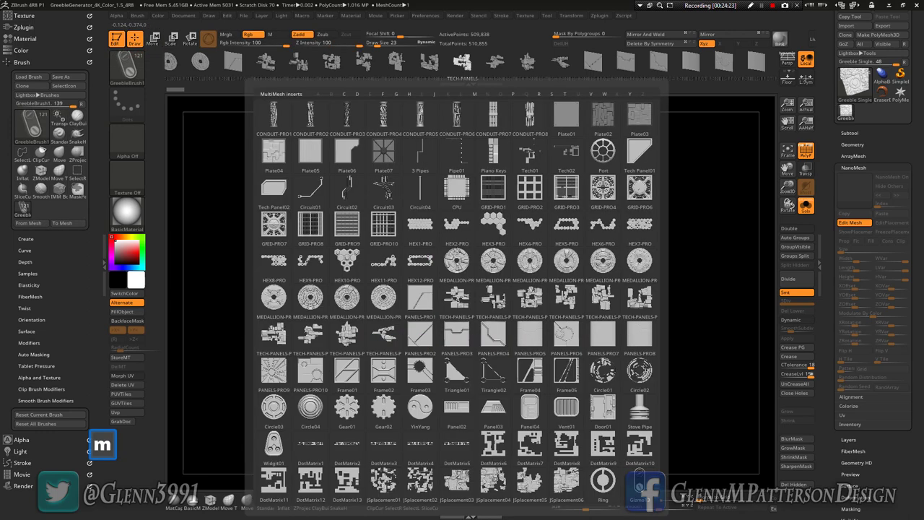
click(421, 157)
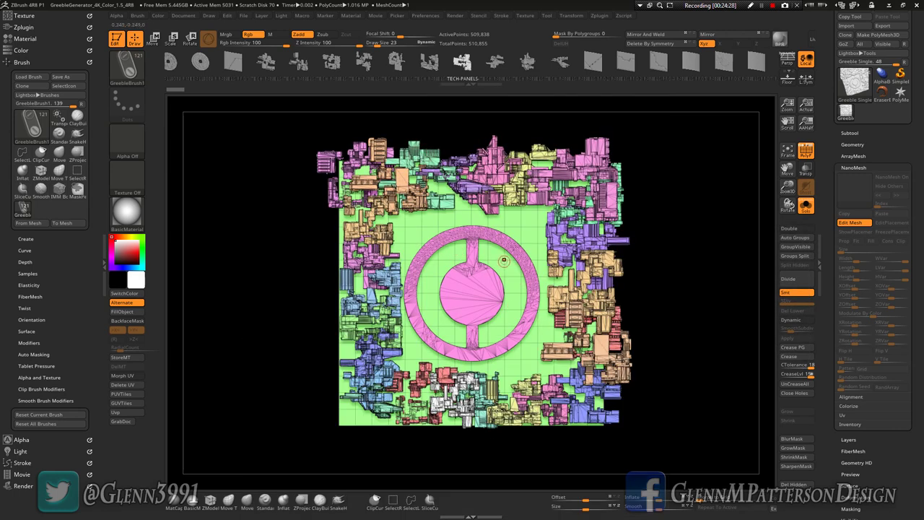
drag(520, 226, 565, 270)
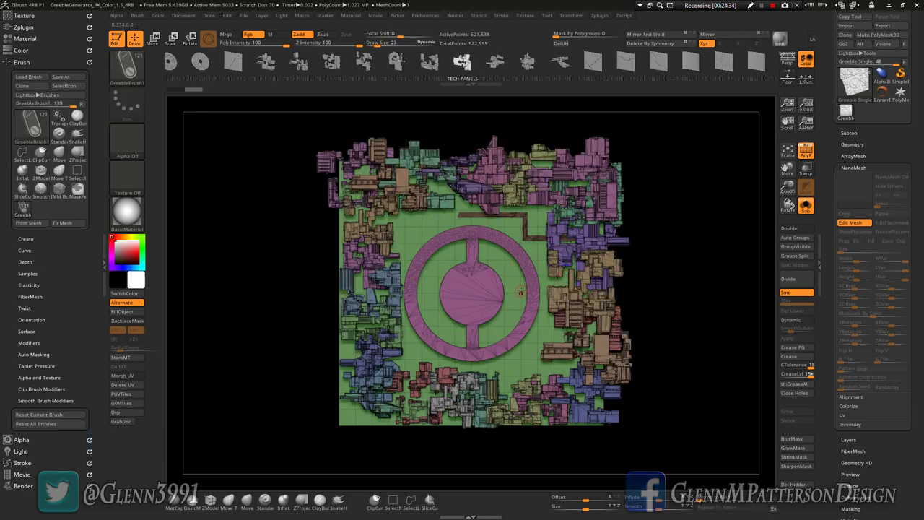
Scale up the inserted pipes and center them over the ring so both ends extend past the plane's left and right edges
key(w)
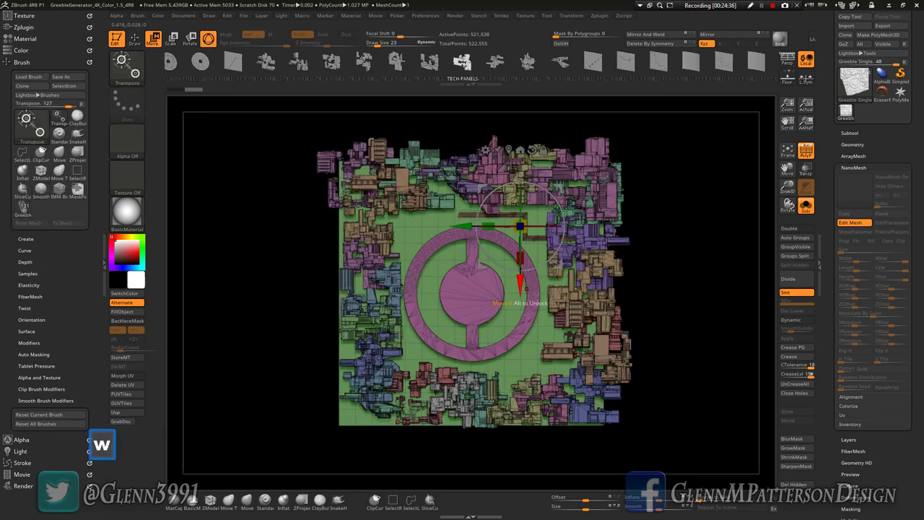
drag(521, 283, 522, 351)
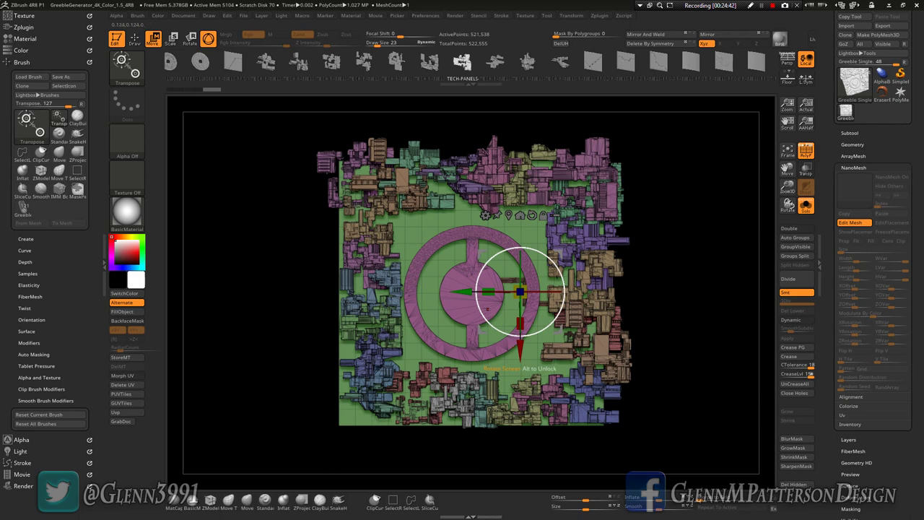
drag(519, 292, 534, 272)
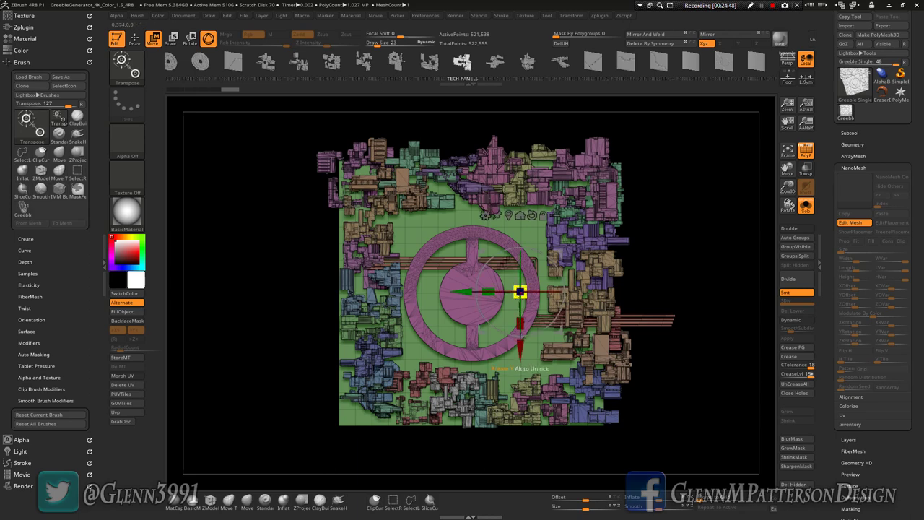
drag(520, 345, 521, 309)
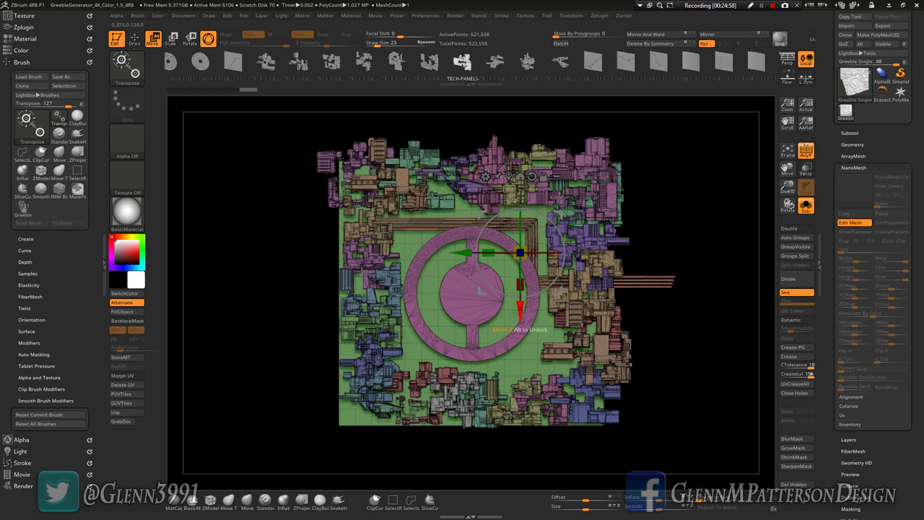
drag(520, 309, 519, 346)
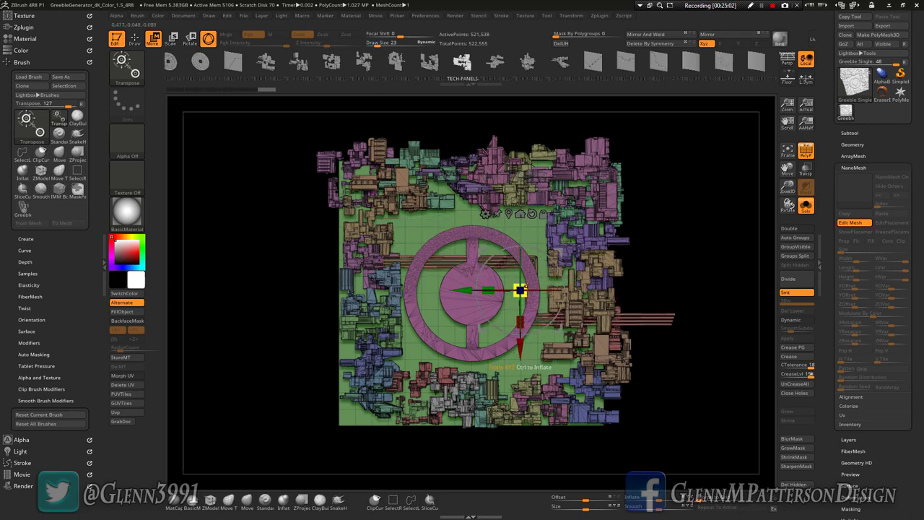
drag(519, 289, 407, 291)
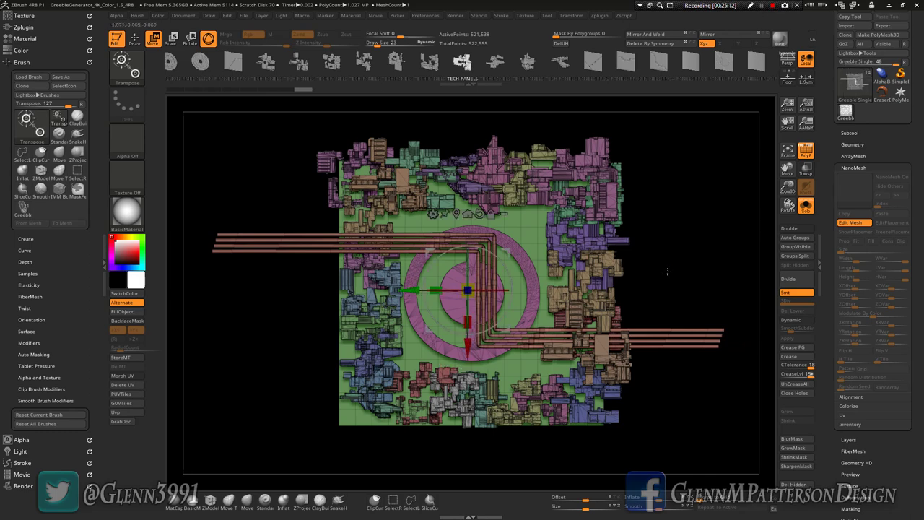
Lower the pipes in depth from a side view so they run beneath the ring and panels, and return to the front view
drag(674, 273, 629, 276)
shift+drag(626, 277, 627, 277)
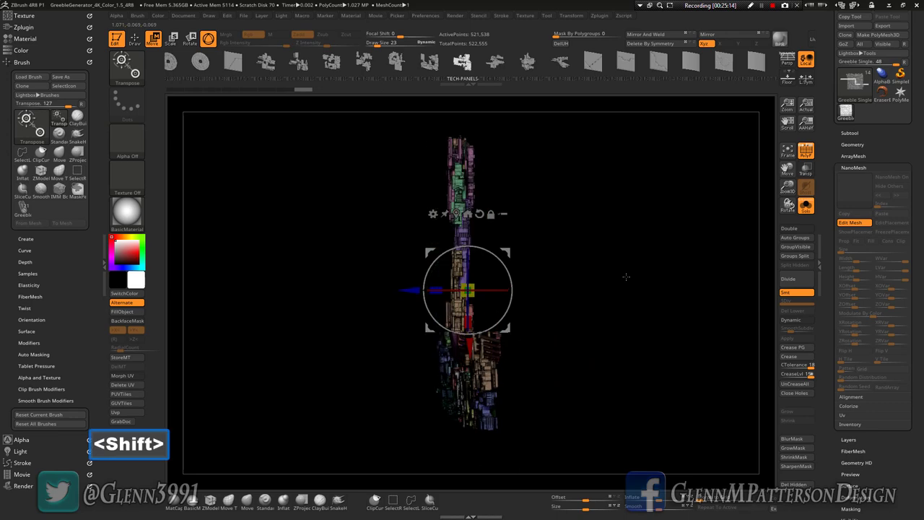
drag(407, 289, 408, 290)
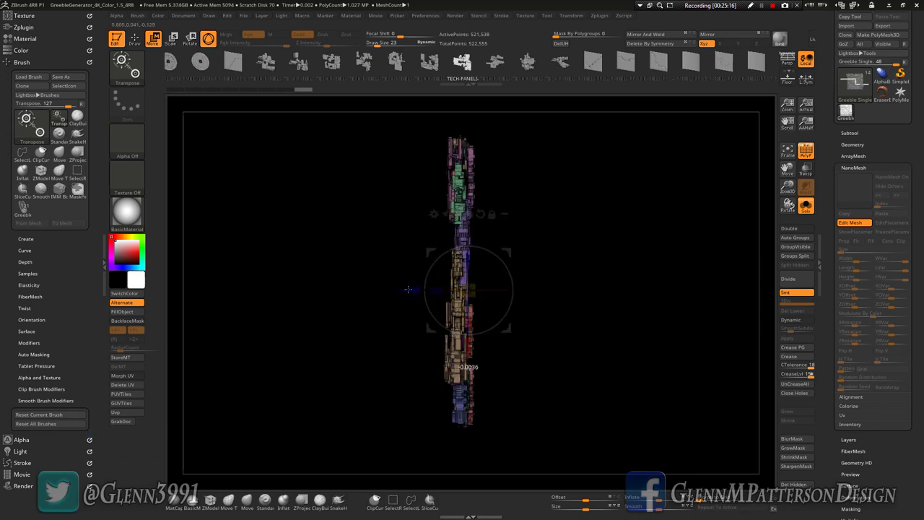
shift+drag(644, 377, 679, 374)
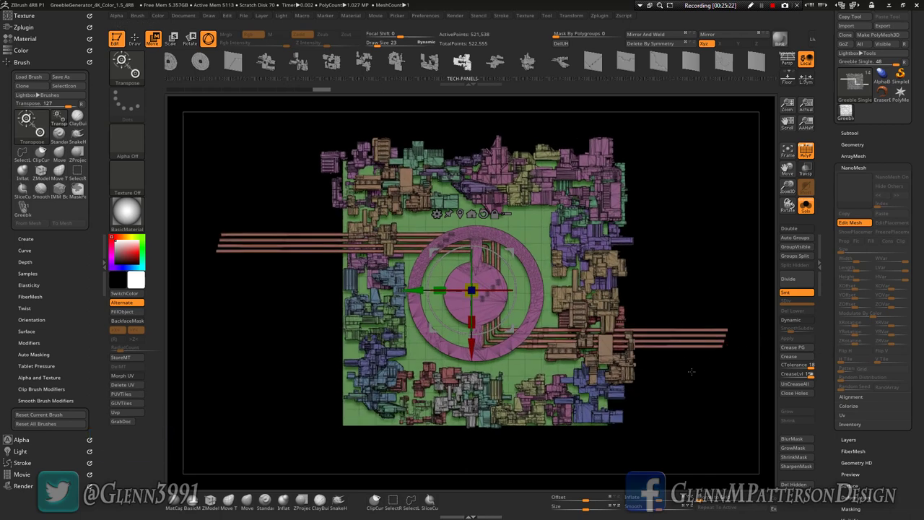
key(ctrl+shift)
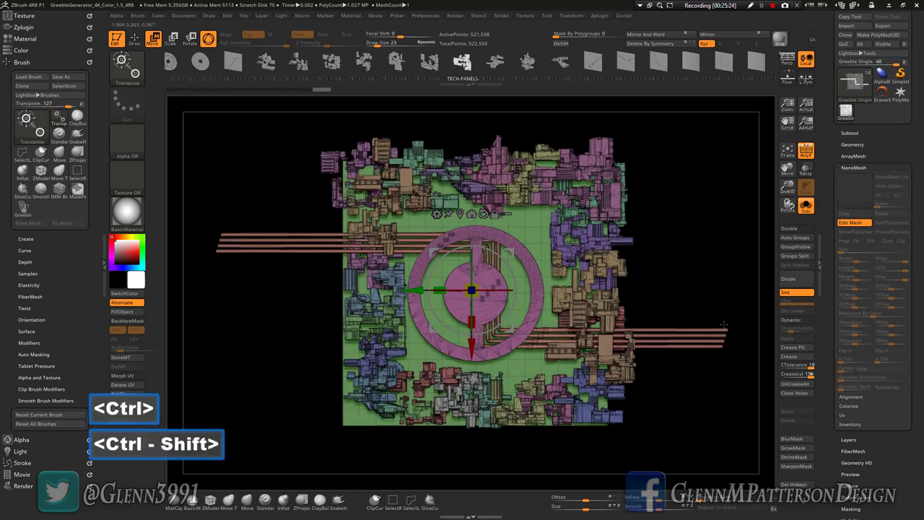
key(ctrl)
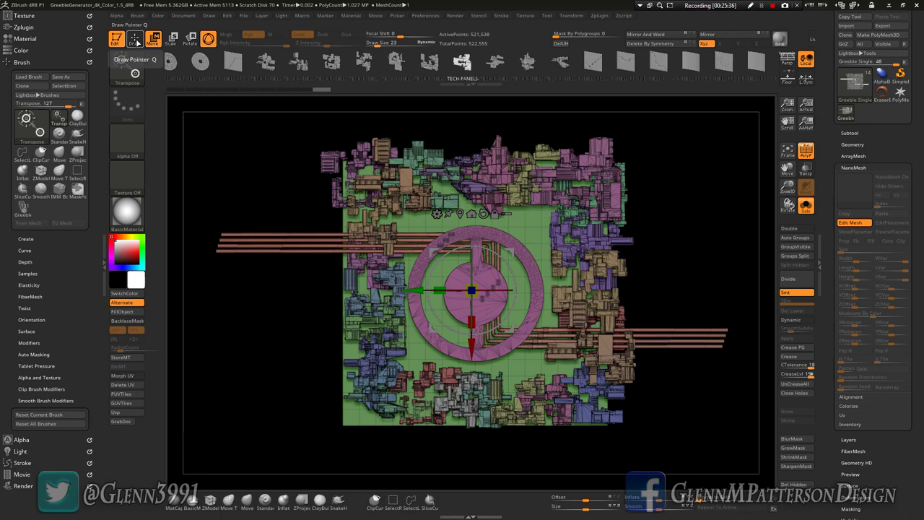
Switch to Draw mode and invert the mask so the pipes are masked and the rest of the greeble panel is unmasked
click(137, 42)
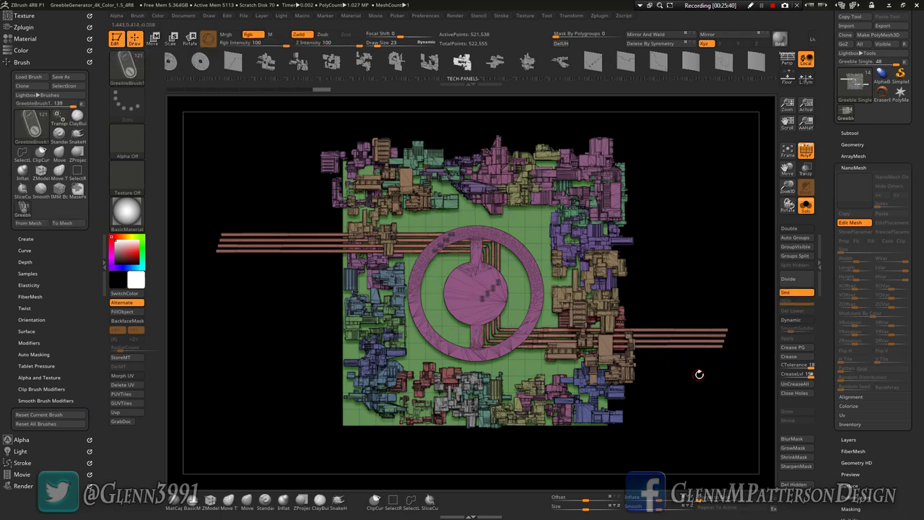
key(ctrl)
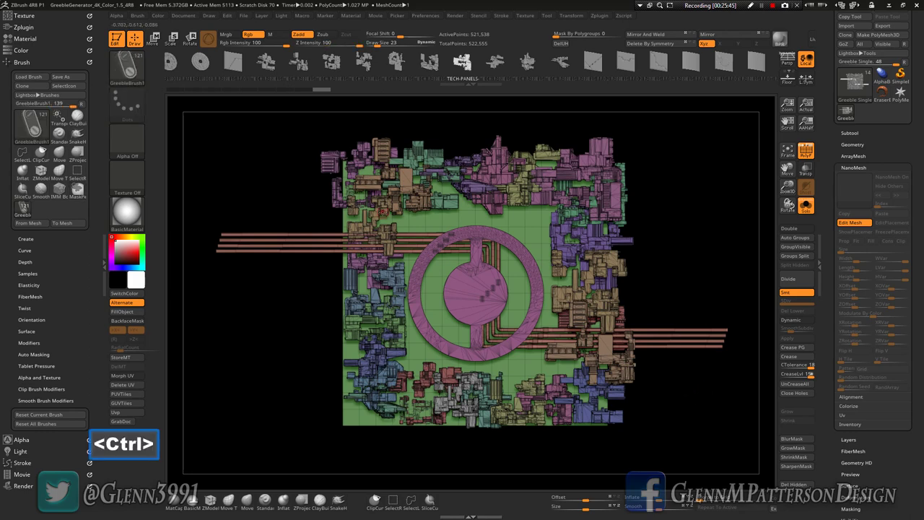
ctrl+click(692, 417)
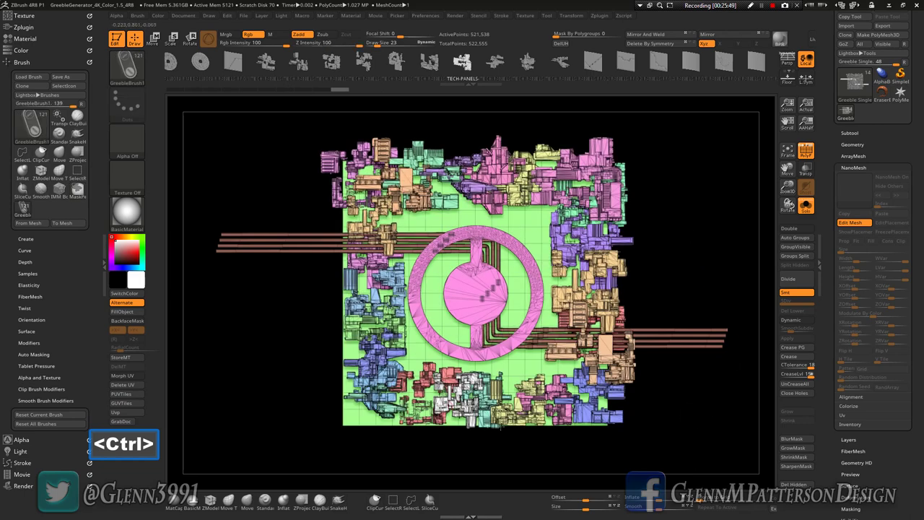
Select the SliceCirc brush and adjust the Square option of its centred Circle stroke
key(b)
key(s)
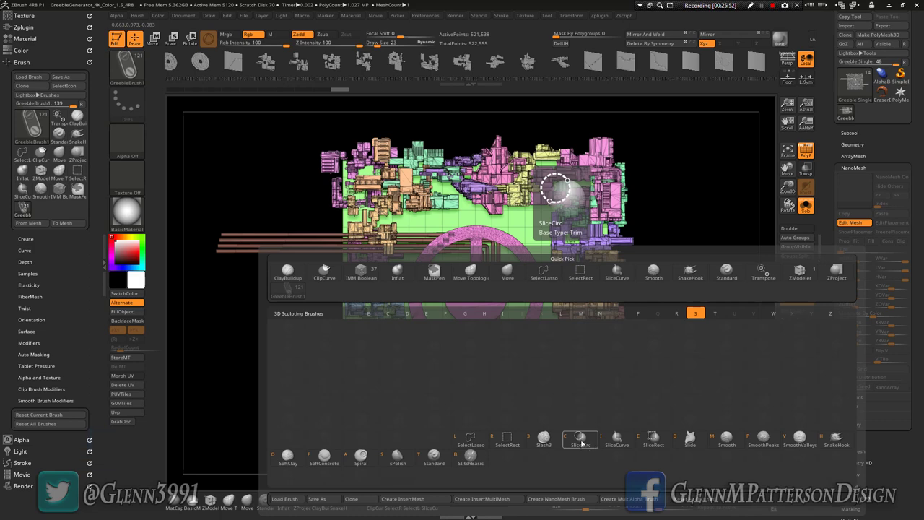
click(582, 444)
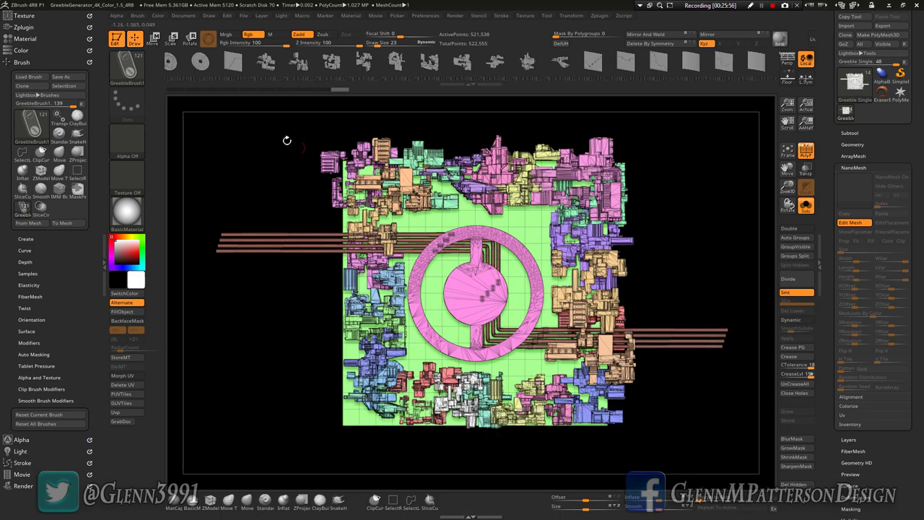
key(ctrl)
key(ctrl+shift)
key(ctrl+shift)
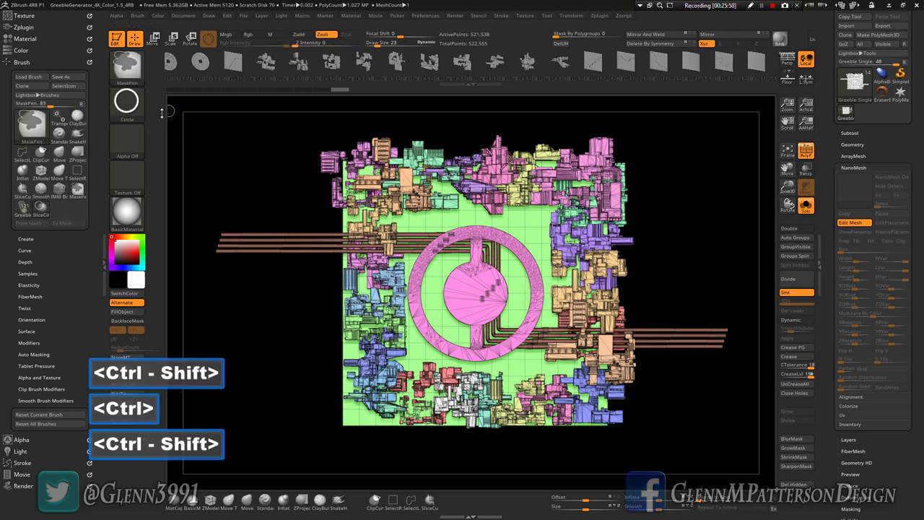
click(127, 101)
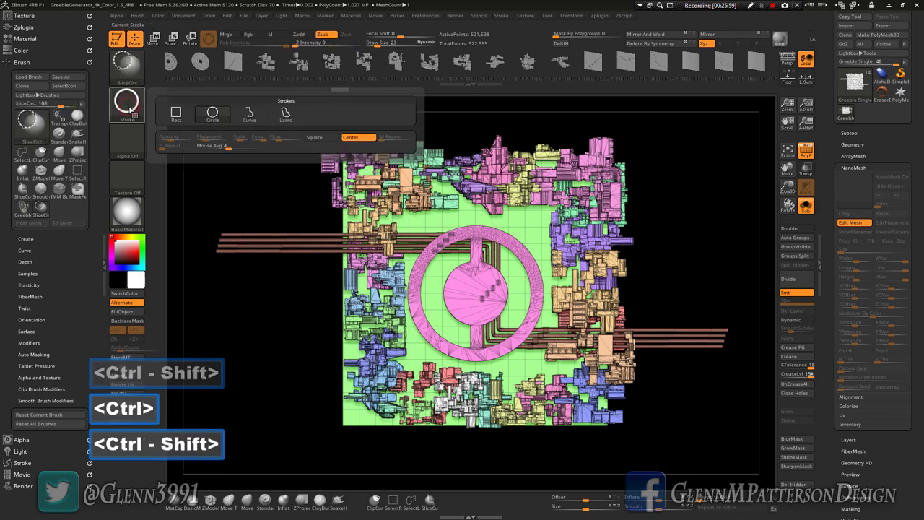
click(323, 137)
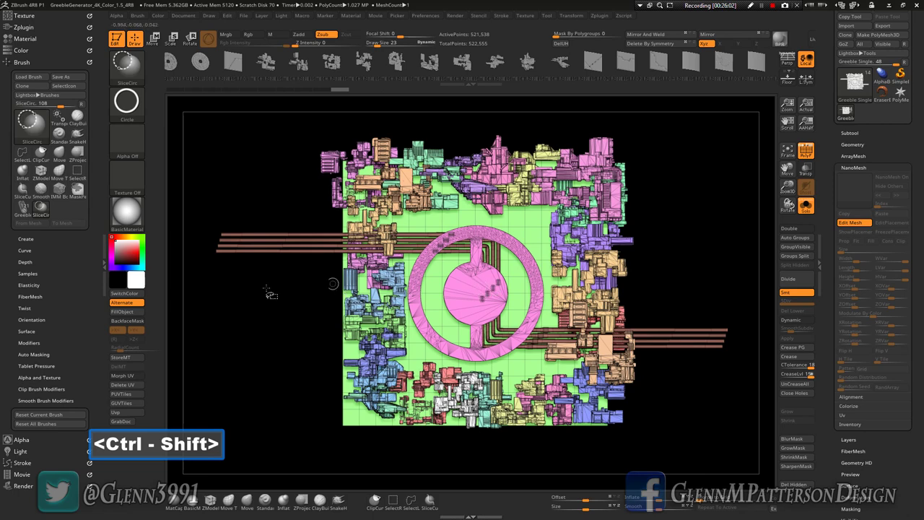
Try slicing a circle centred on the panel's hub inside the ring, and undo the slice
ctrl+shift+drag(273, 294, 526, 363)
key(space)
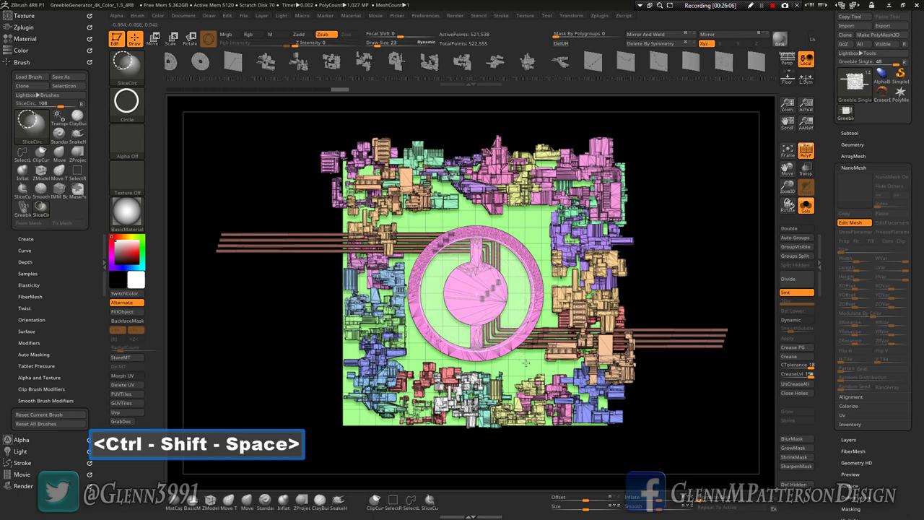
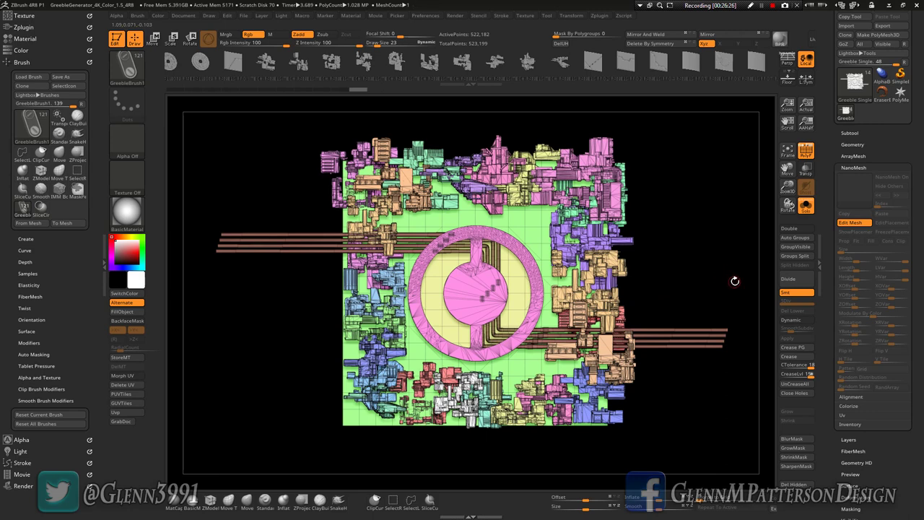
key(ctrl+z)
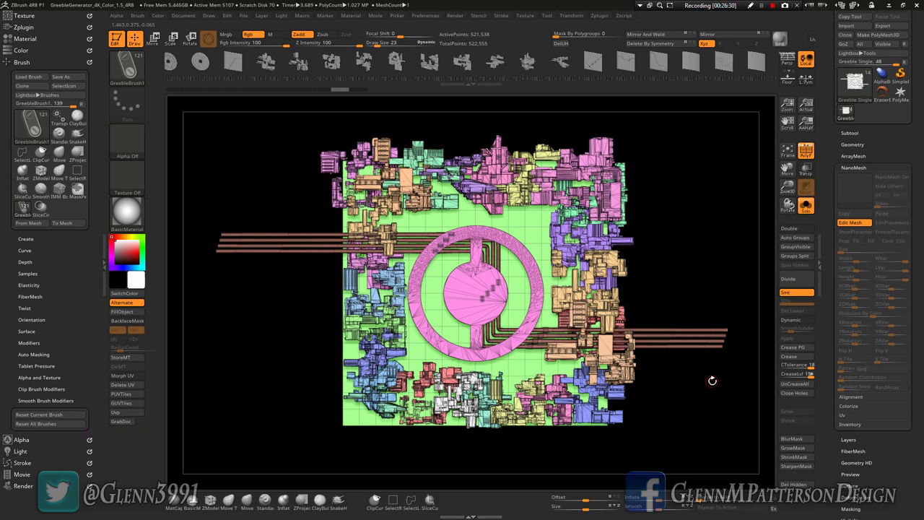
Try slicing the isolated pipes with a circle around their bend, undo the slice, and show the whole mesh again
key(ctrl+shift)
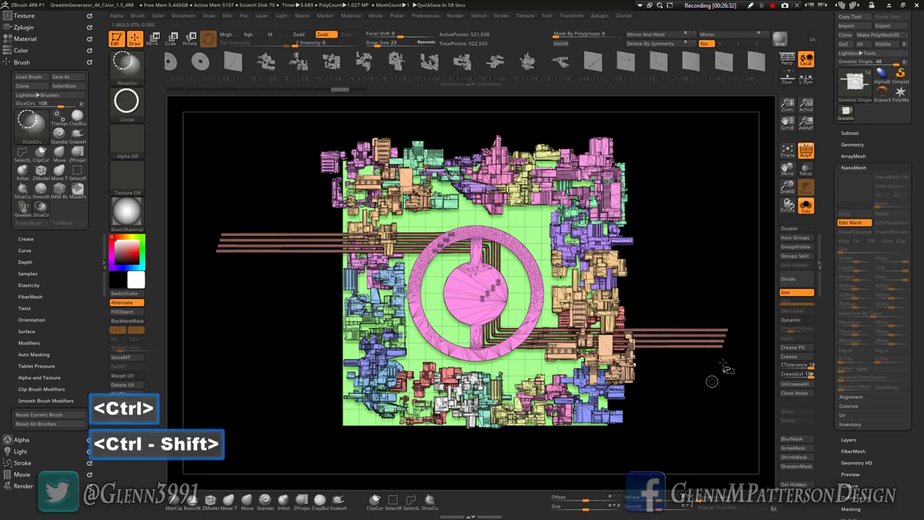
ctrl+shift+click(726, 328)
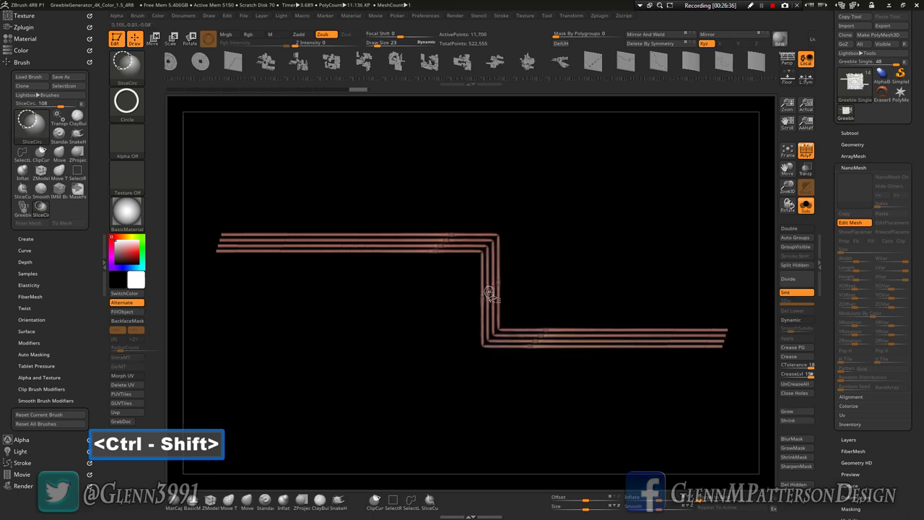
ctrl+shift+drag(489, 292, 533, 410)
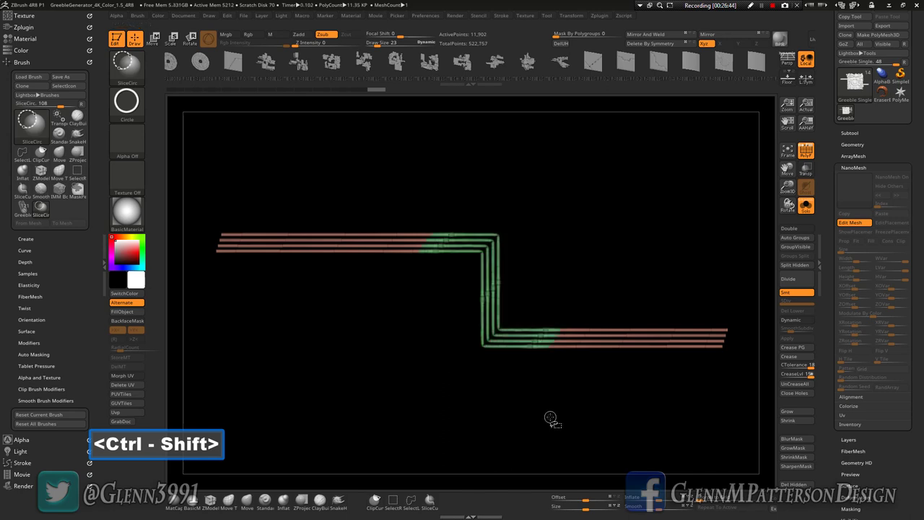
ctrl+shift+click(549, 416)
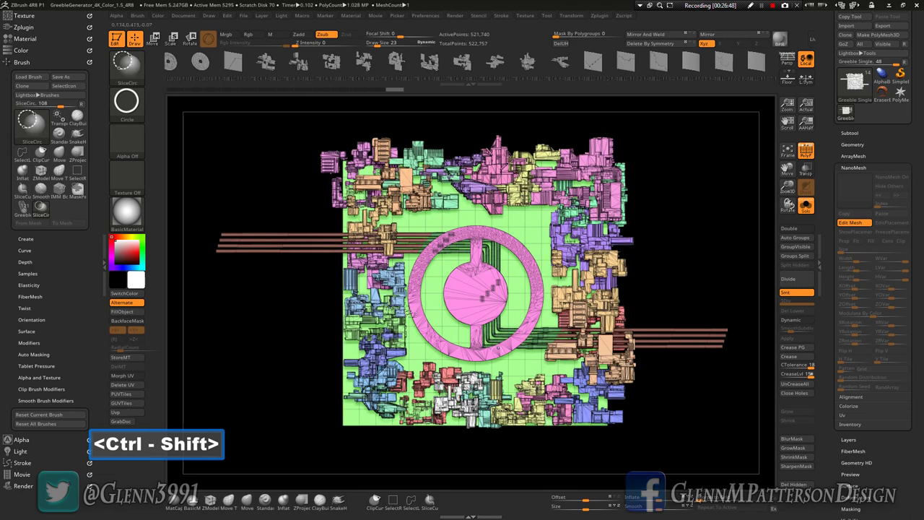
key(ctrl+z)
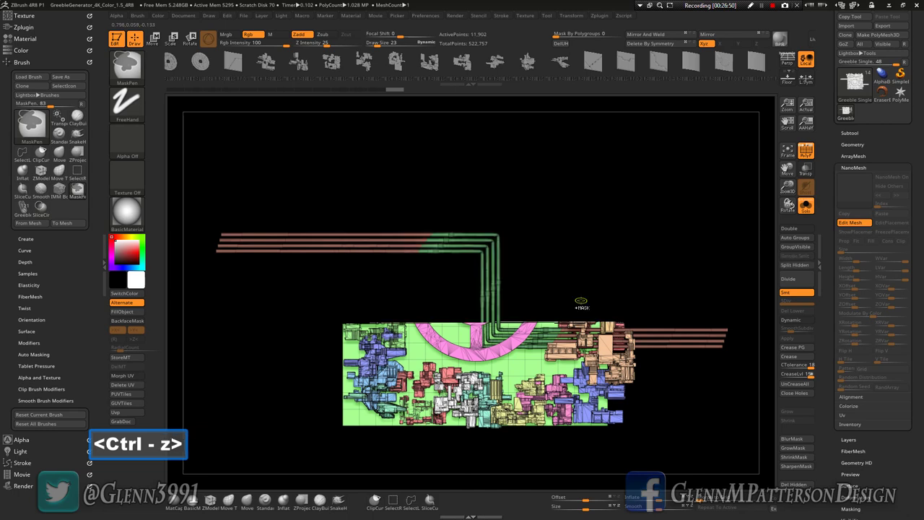
key(ctrl+shift)
ctrl+shift+click(640, 431)
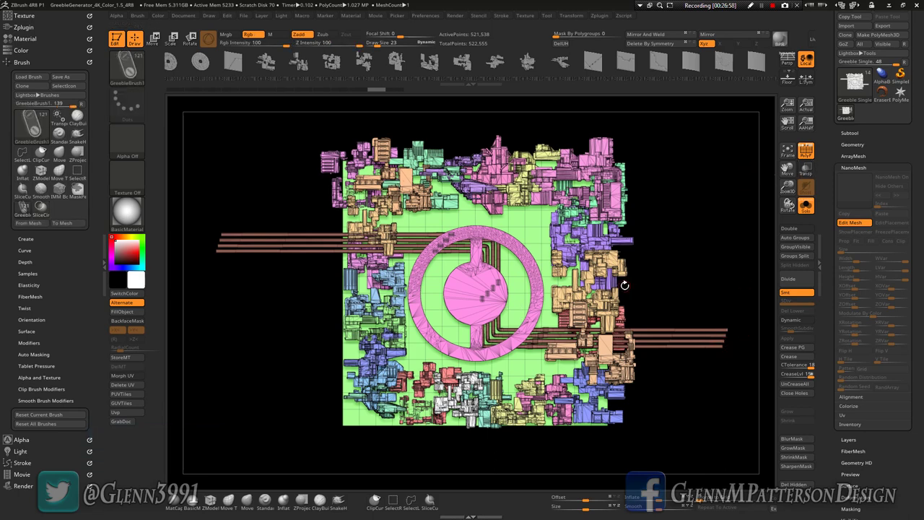
Turn off the polyframe and invert the mask so that only the pipes are unmasked on the fully shown mesh
click(805, 152)
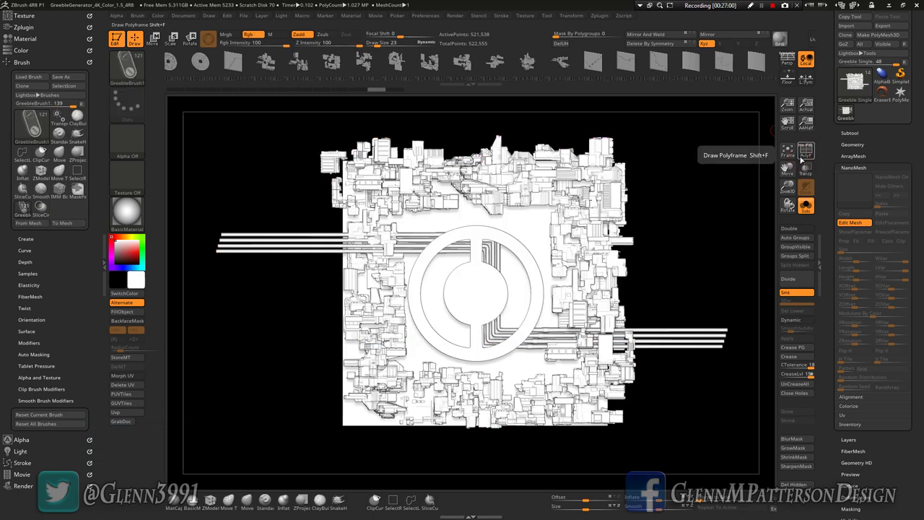
key(ctrl+shift)
ctrl+shift+click(719, 346)
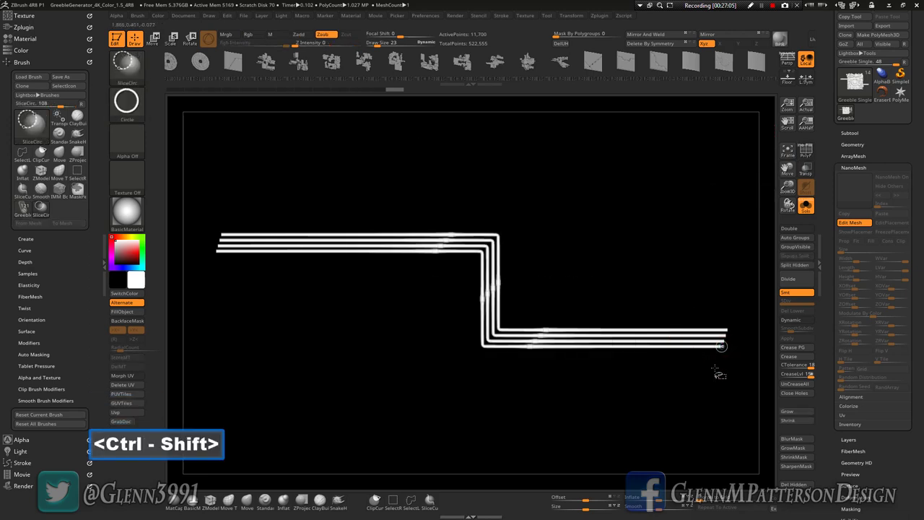
ctrl+shift+click(710, 384)
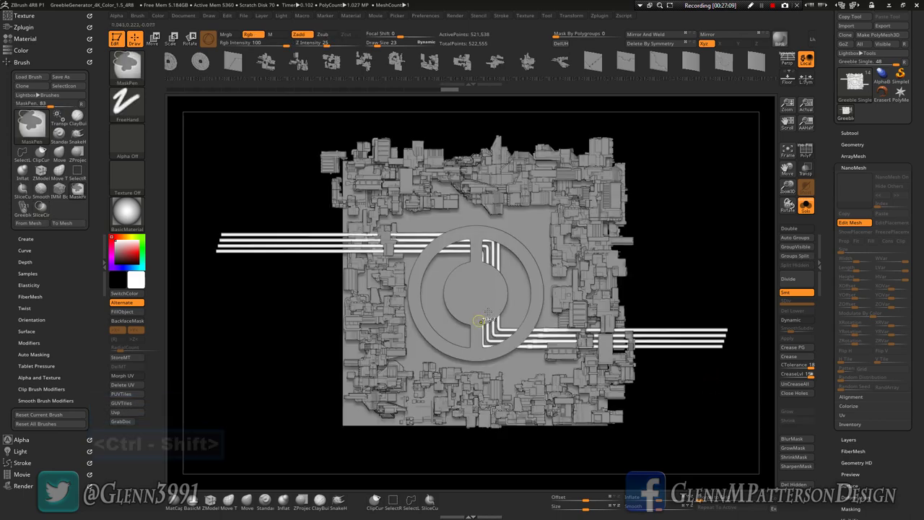
Slice the unmasked pipes with a circle centred on the hub inside the ring, and turn the polyframe back on
key(ctrl+shift)
ctrl+shift+drag(473, 294, 524, 376)
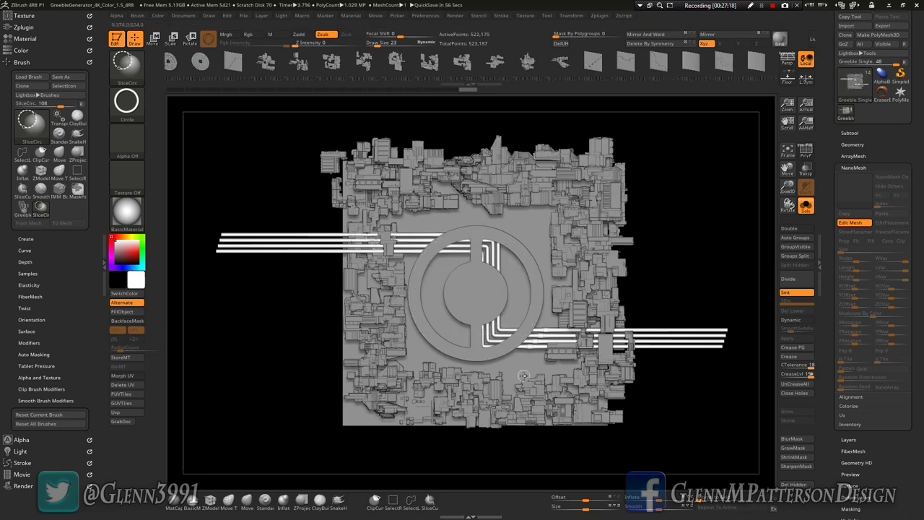
click(809, 154)
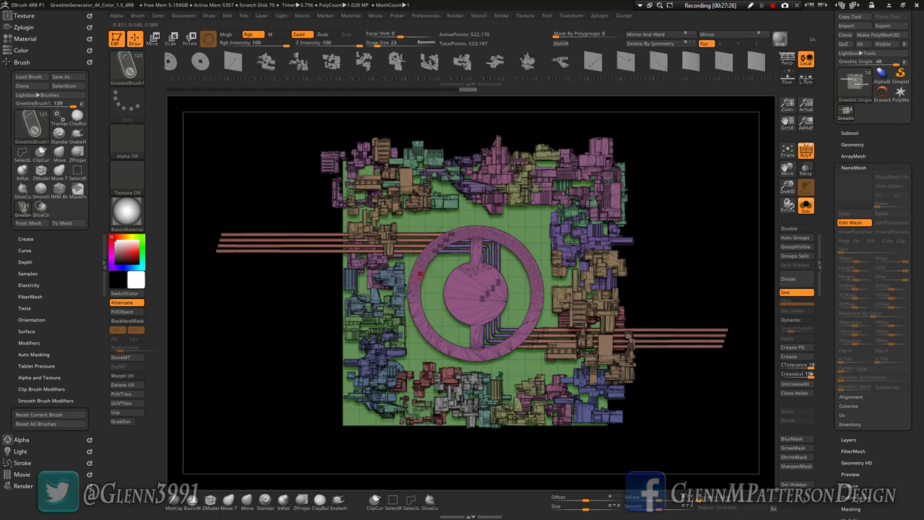
Hide the sliced pipe section inside the ring and delete the hidden geometry
key(ctrl+shift)
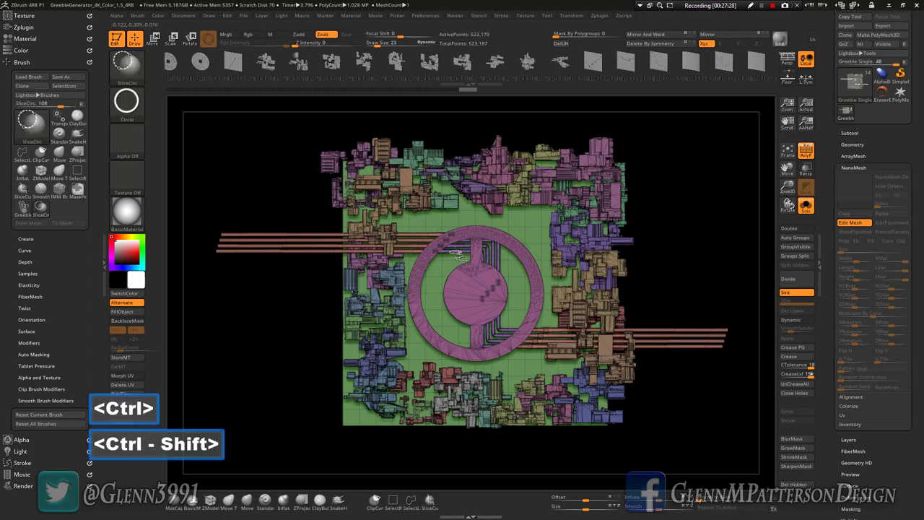
ctrl+shift+click(456, 249)
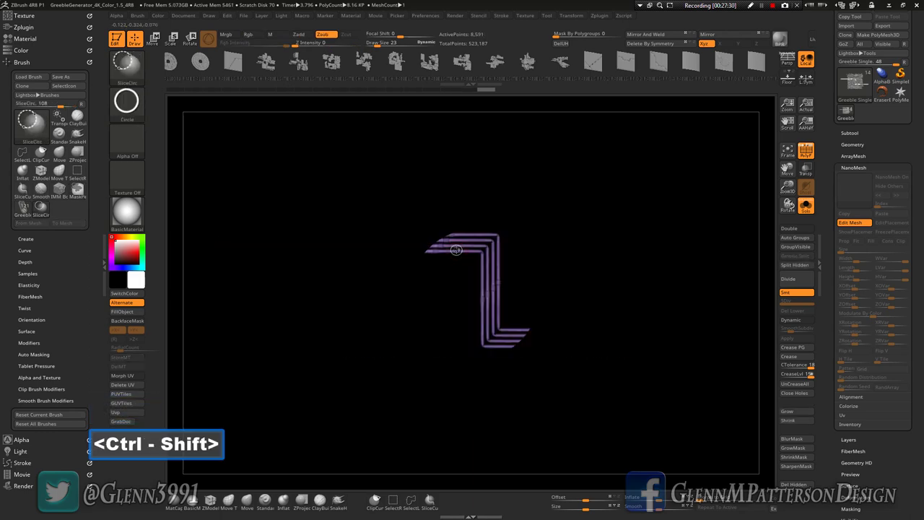
ctrl+shift+click(456, 249)
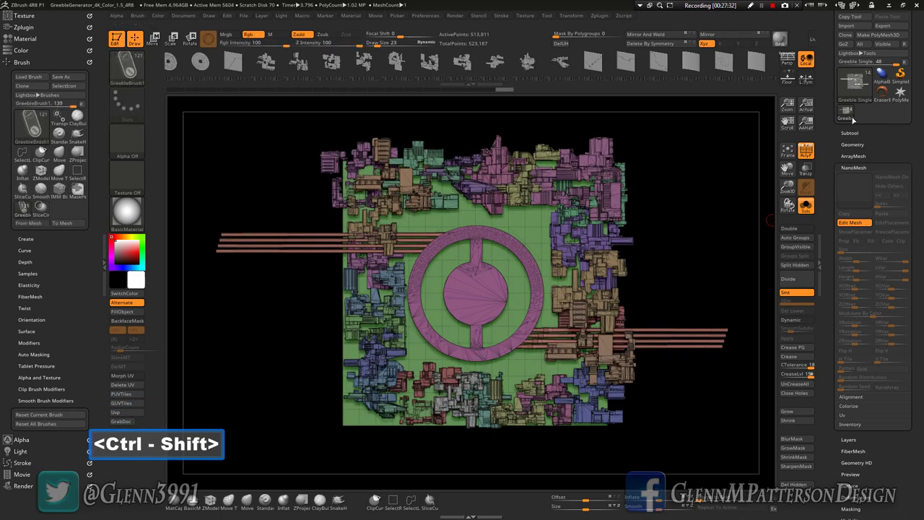
click(852, 144)
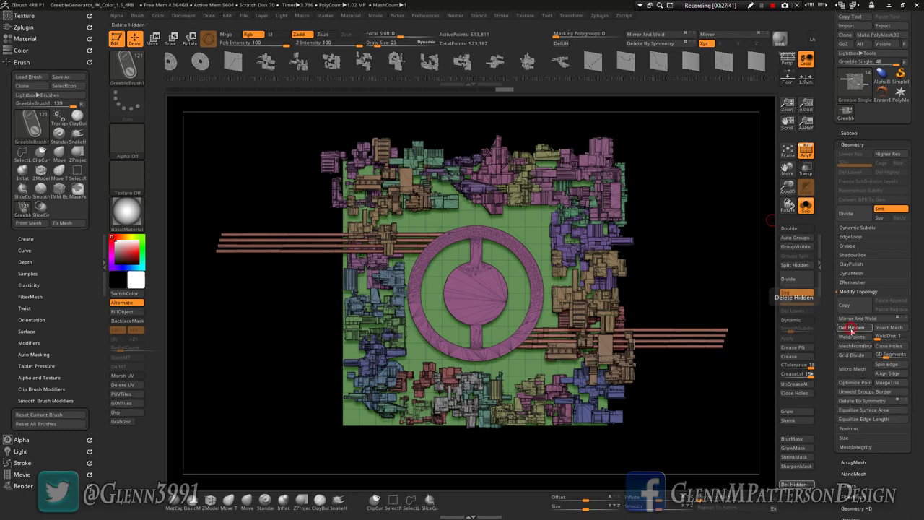
click(852, 328)
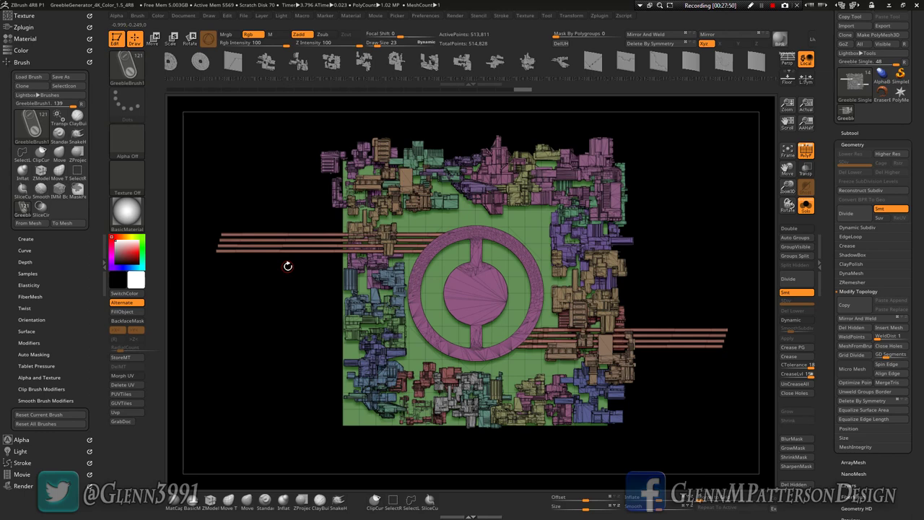
key(ctrl+shift)
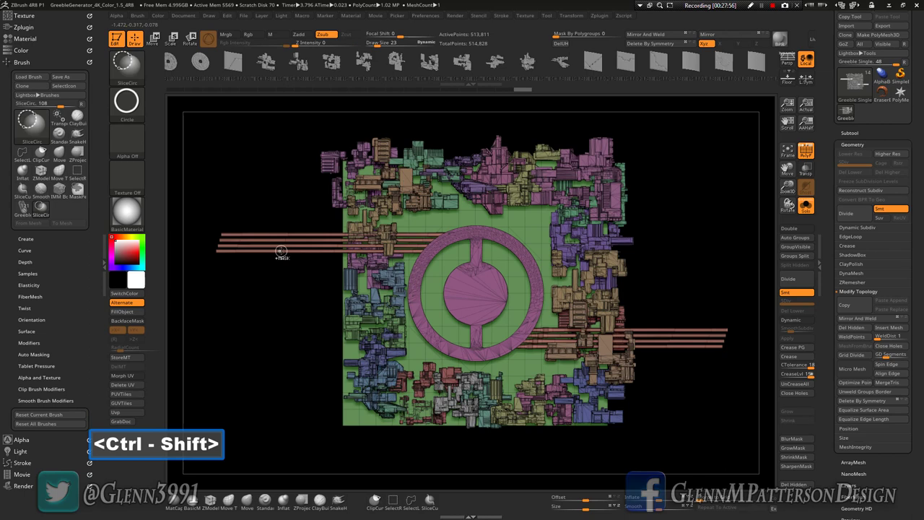
ctrl+shift+click(274, 325)
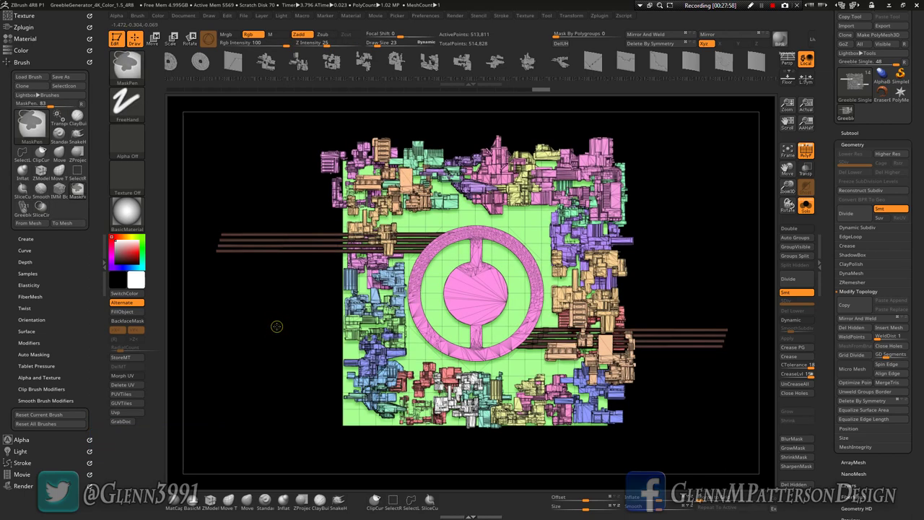
ctrl+click(276, 327)
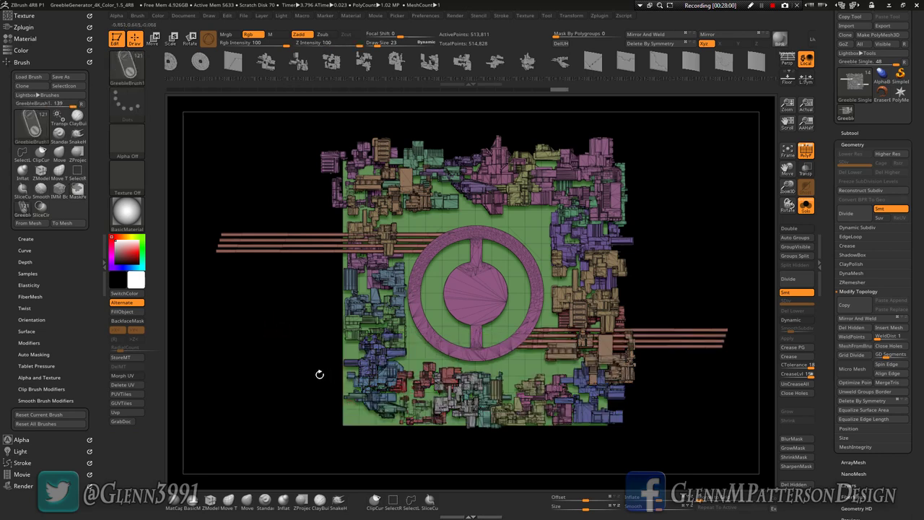
Clip the unmasked pipe ends flush with the panel's left edge using a vertical ClipCurve cut
key(b)
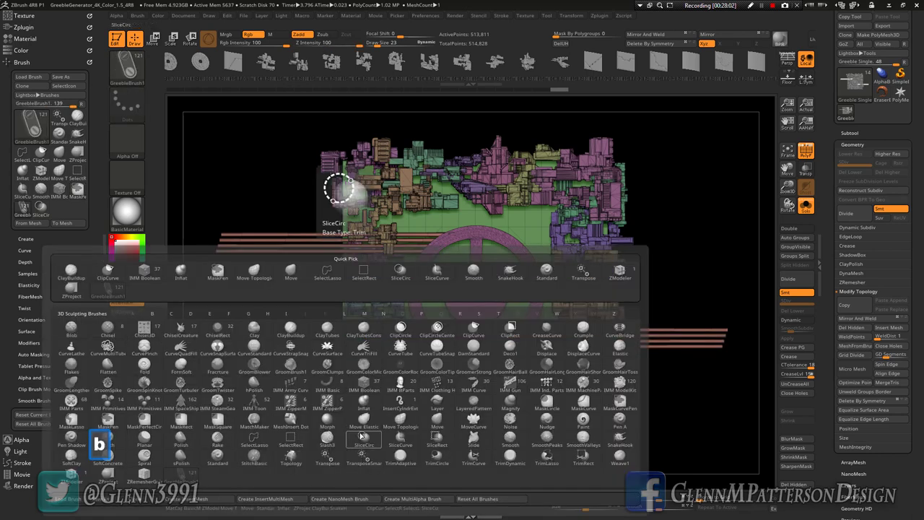
key(c)
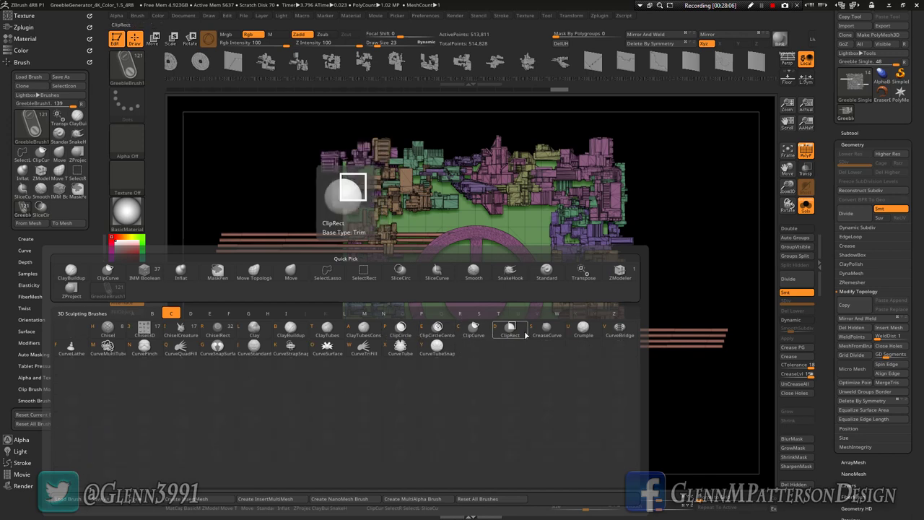
click(470, 330)
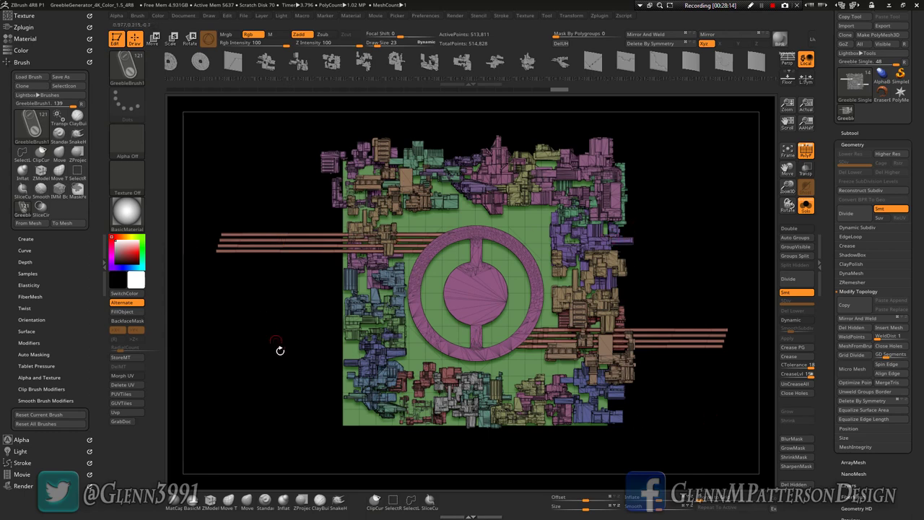
key(ctrl)
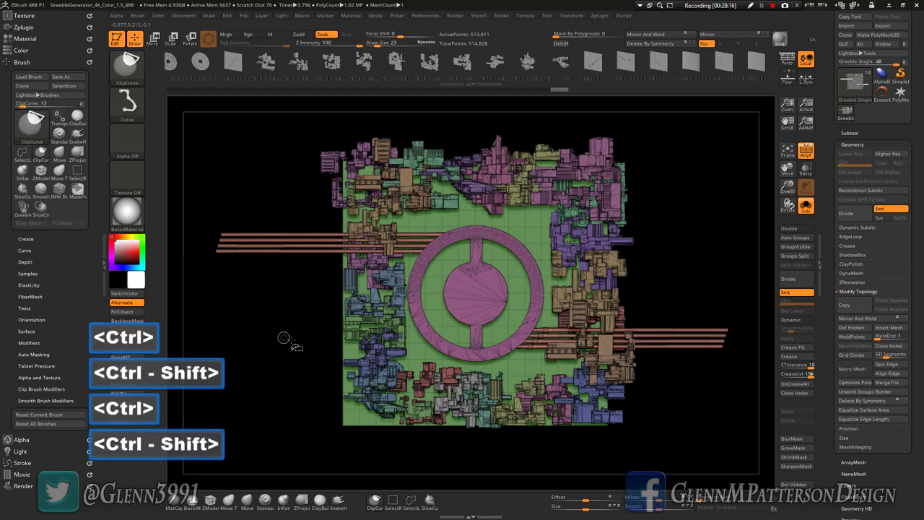
mouse_move(294, 288)
ctrl+shift+mouse_down()
mouse_move(300, 405)
mouse_move(223, 237)
mouse_move(288, 190)
mouse_move(290, 164)
mouse_move(301, 175)
mouse_move(296, 167)
mouse_move(346, 164)
ctrl+shift+mouse_up()
key(space)
ctrl+shift+drag(350, 119, 346, 127)
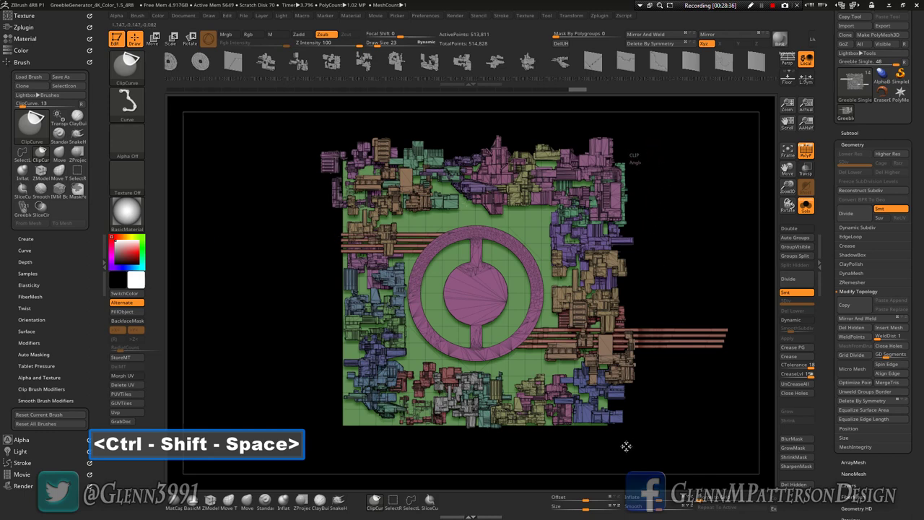
Clip the pipe ends flush with the panel's right edge using a vertical ClipCurve cut and clear the mask
ctrl+shift+drag(623, 446, 598, 447)
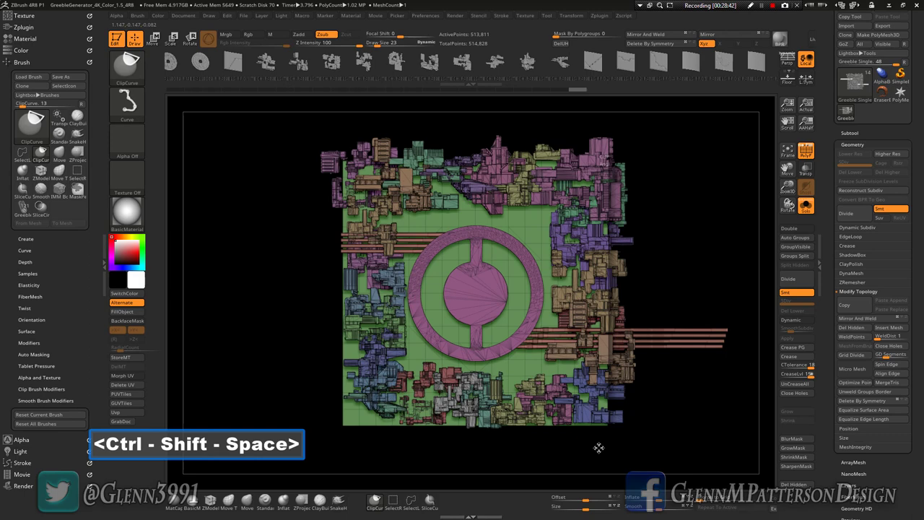
ctrl+shift+drag(598, 448, 598, 447)
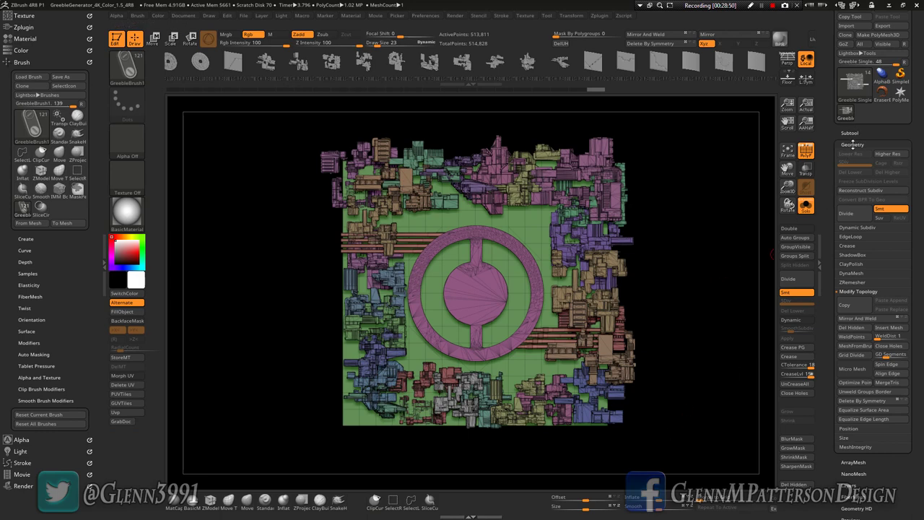
mouse_move(724, 261)
ctrl+mouse_down()
mouse_move(708, 210)
mouse_move(726, 258)
ctrl+mouse_up()
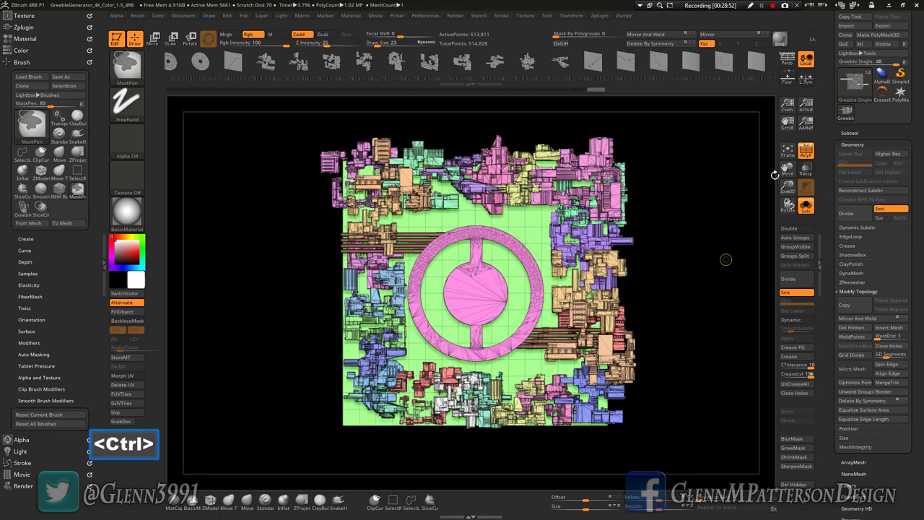
Leave NanoMesh mesh editing to examine how the panel tiles, and return to editing the single panel
click(851, 144)
click(849, 166)
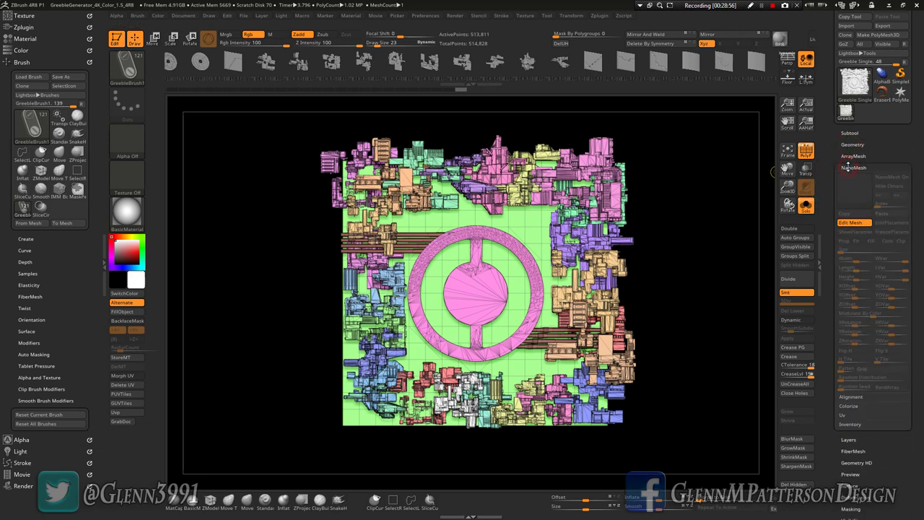
click(852, 223)
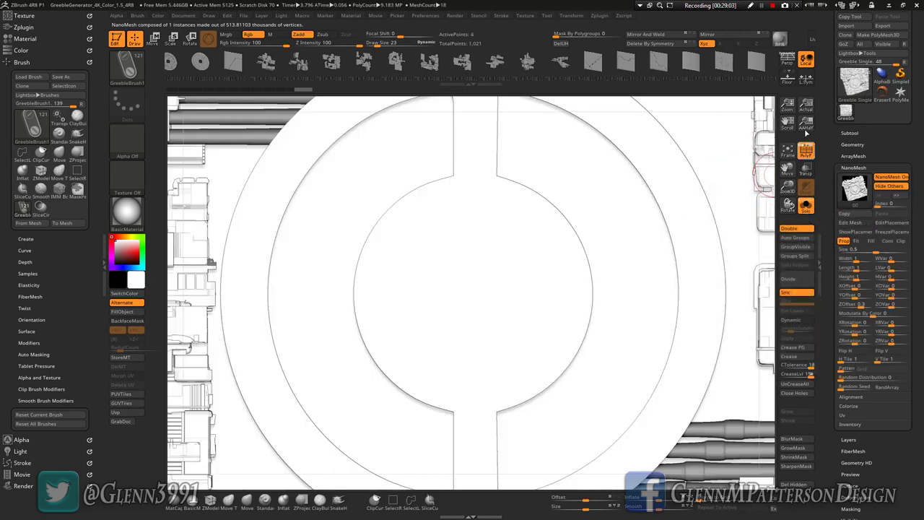
drag(787, 106, 812, 6)
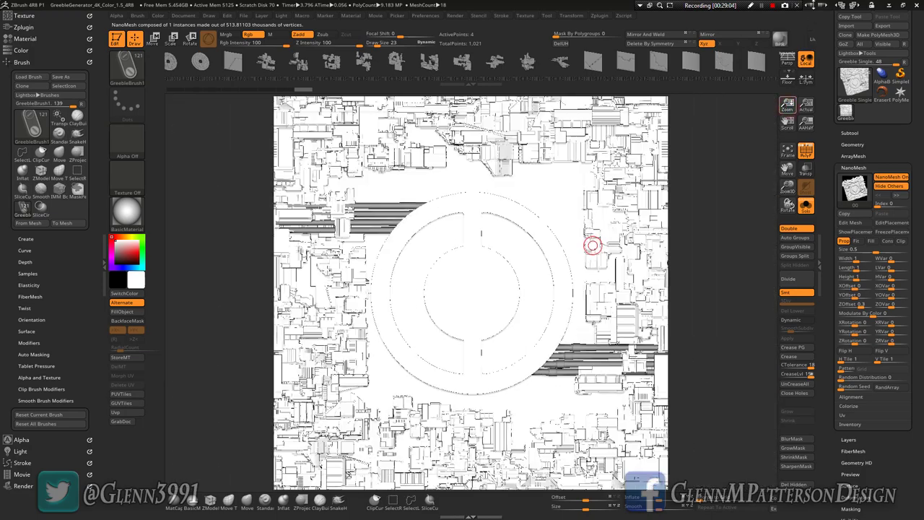
drag(592, 245, 585, 246)
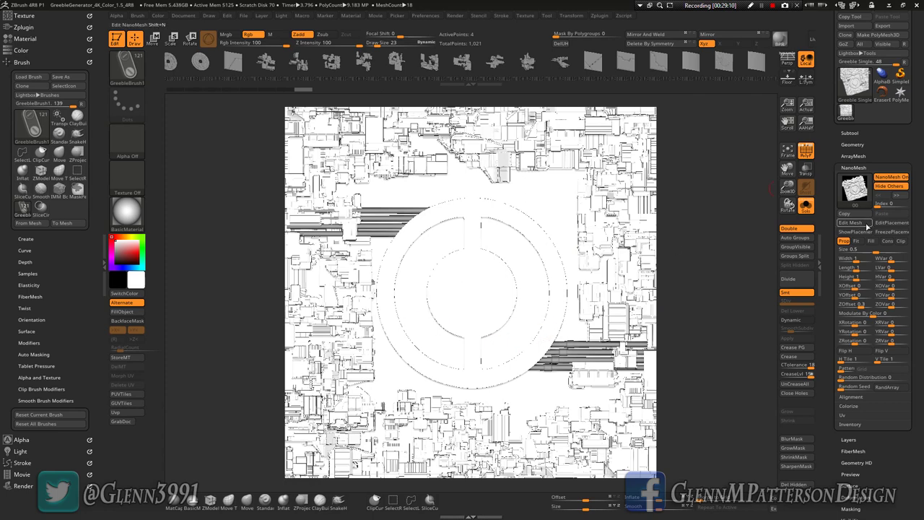
click(867, 226)
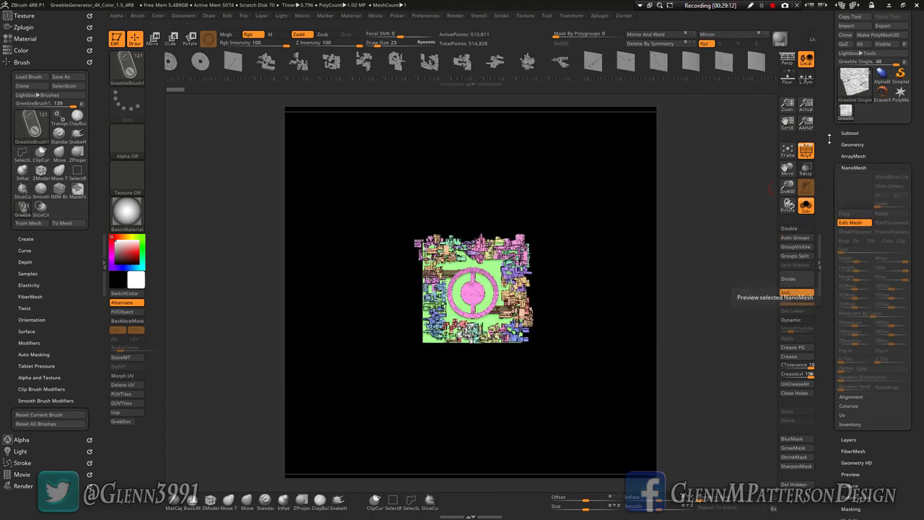
click(805, 124)
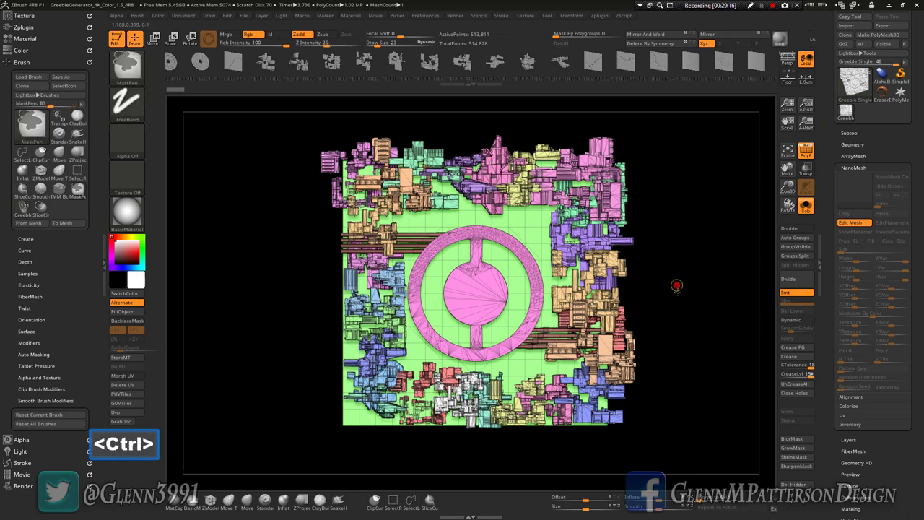
ctrl+drag(677, 285, 714, 366)
ctrl+drag(688, 315, 714, 373)
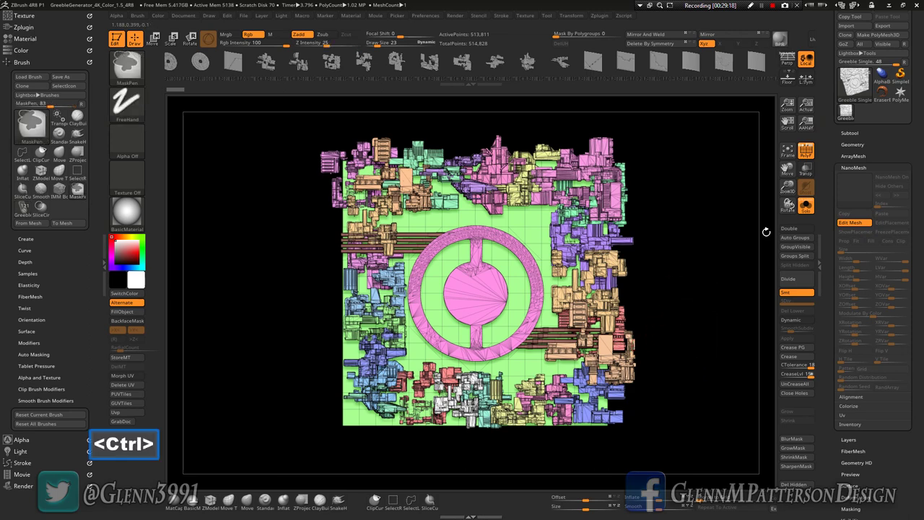
click(801, 152)
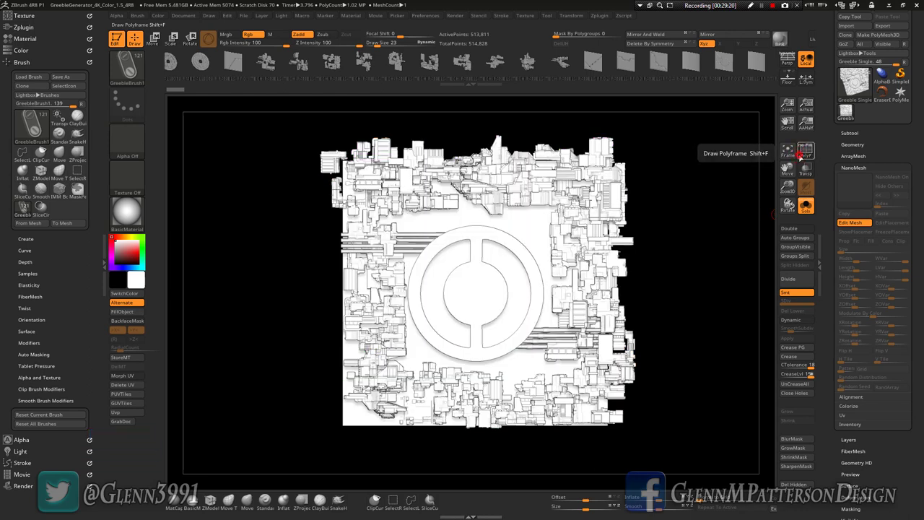
click(802, 152)
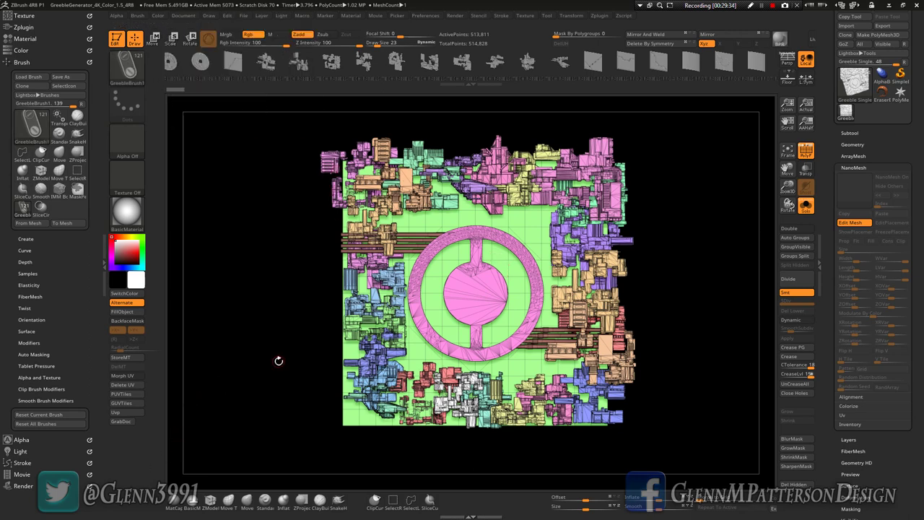
Insert the Gizmo13 mesh on the flat area above and right of the central ring and turn off the polyframe
key(m)
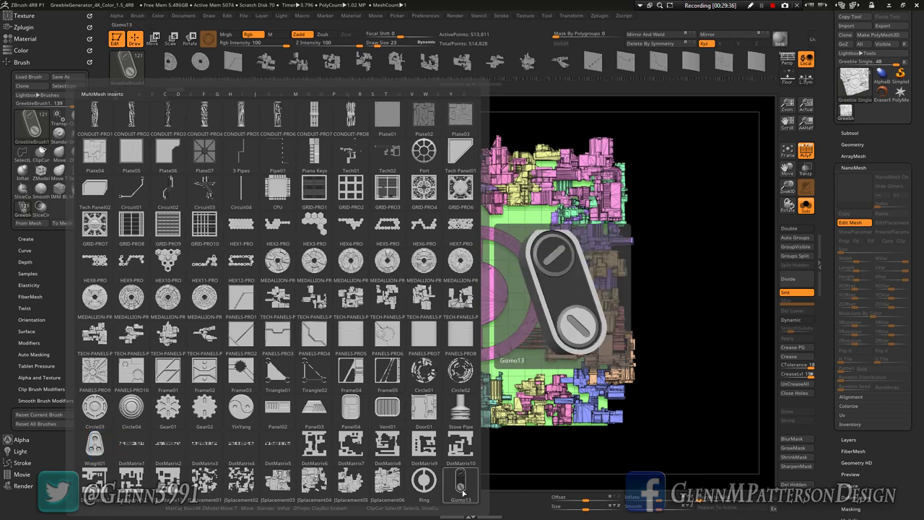
click(462, 493)
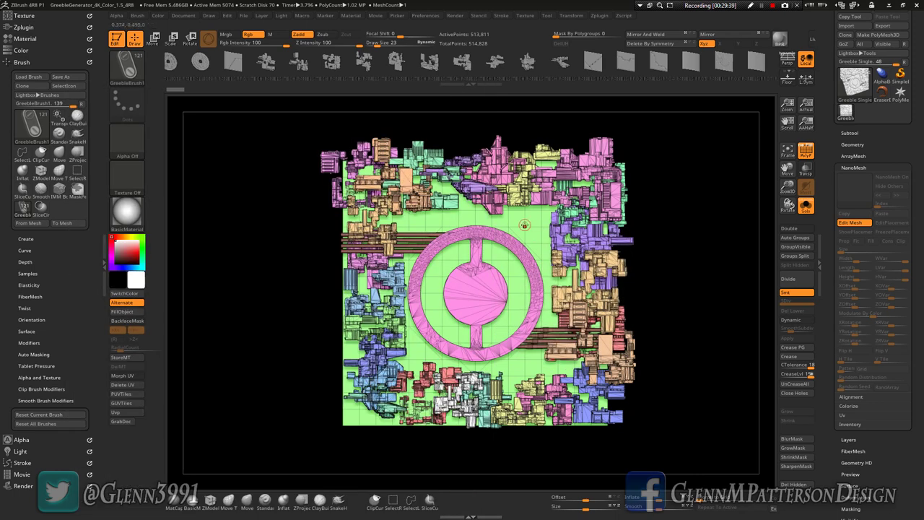
drag(524, 225, 528, 265)
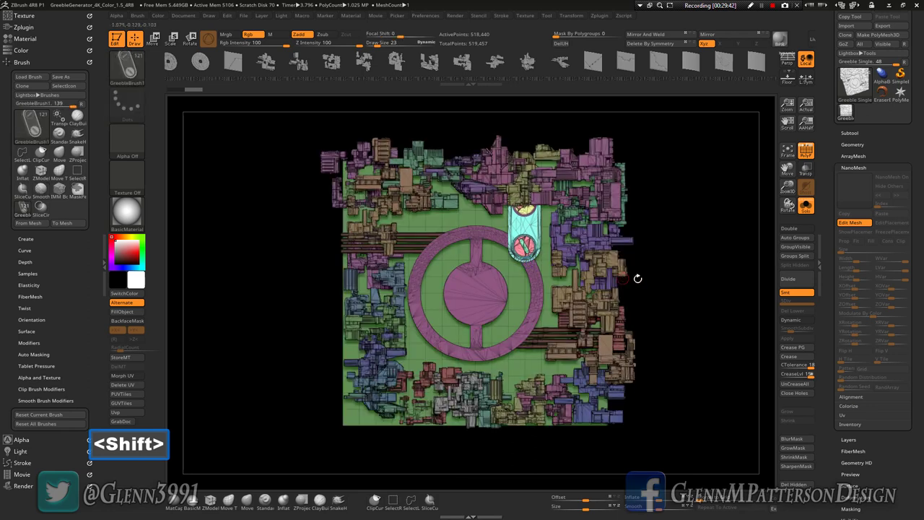
click(803, 154)
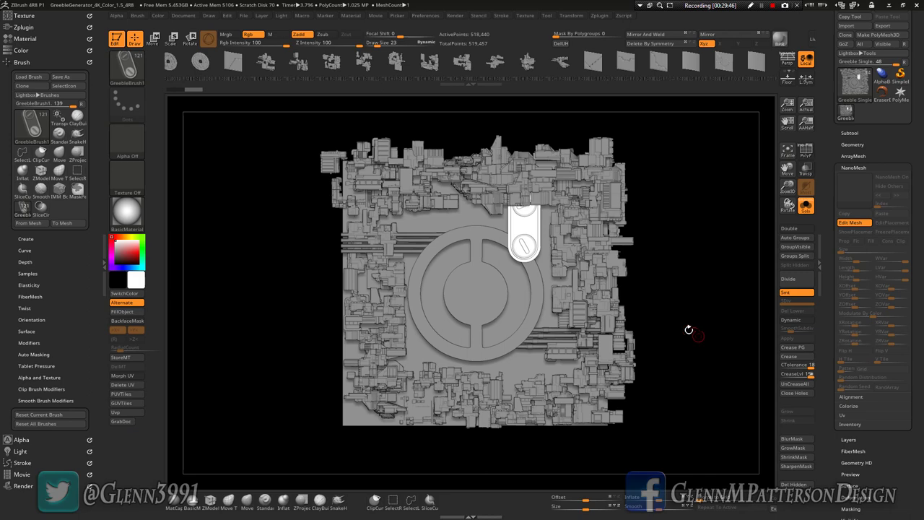
key(t)
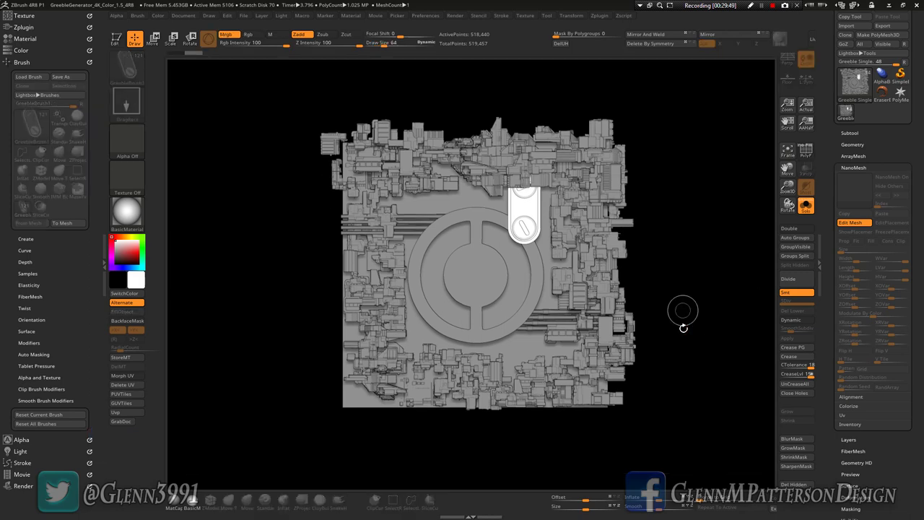
key(t)
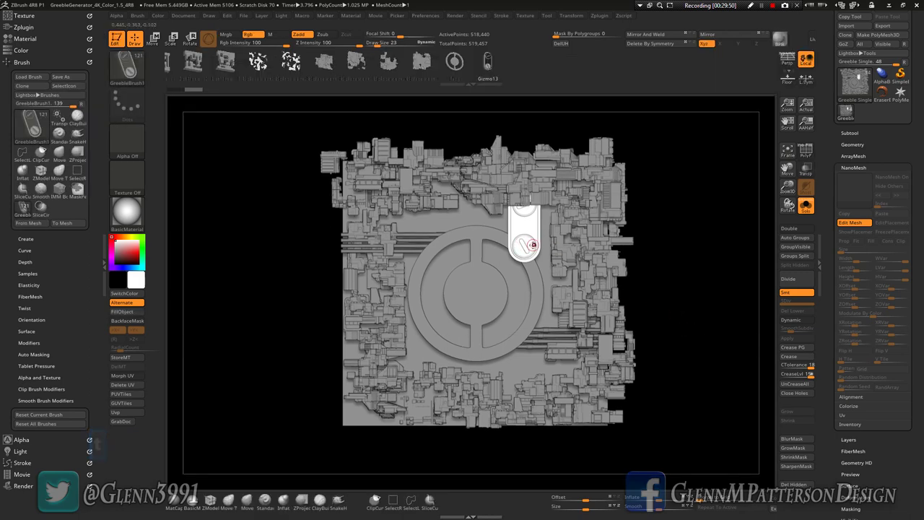
Move the inserted Gizmo13 piece down and across to the centre of the hub
key(w)
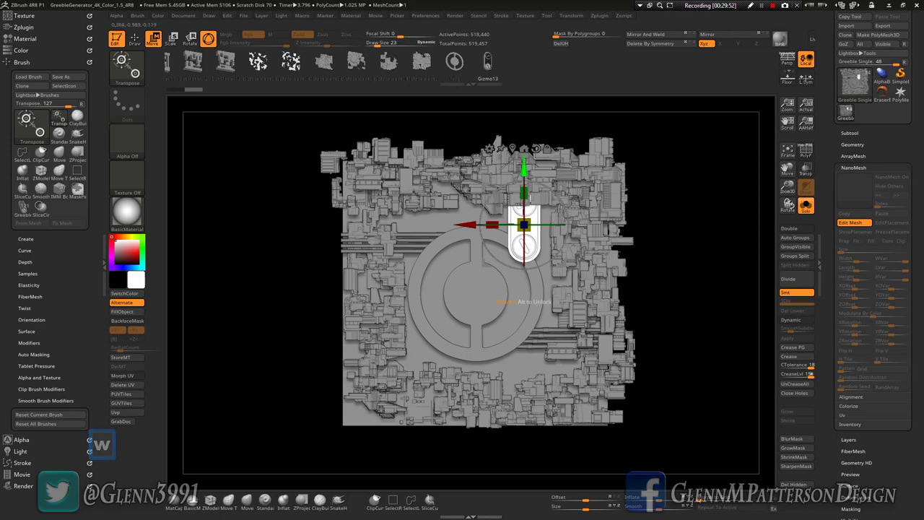
drag(523, 170, 517, 231)
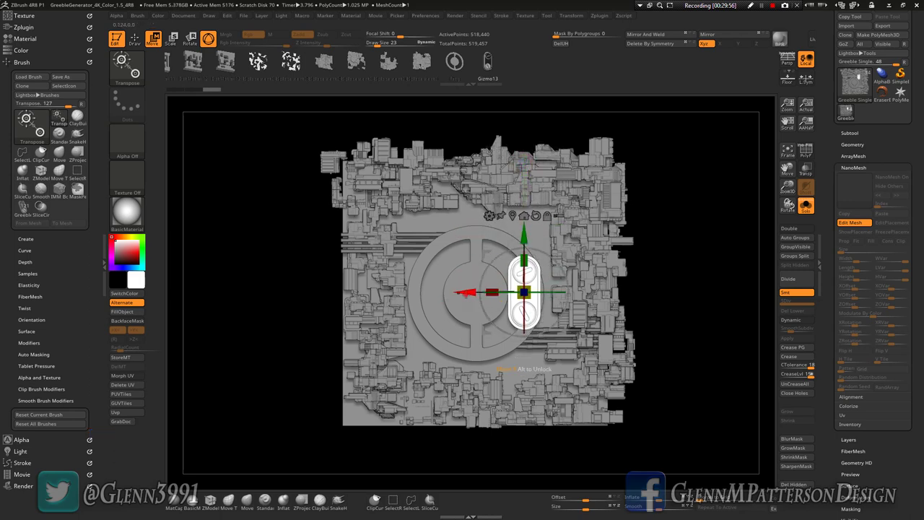
drag(466, 293, 418, 292)
mouse_move(476, 291)
mouse_down()
mouse_move(470, 298)
mouse_move(486, 297)
mouse_up()
Scale the Gizmo13 piece down slightly so that it fits within the hub and sits on its surface
mouse_move(670, 323)
mouse_down()
mouse_move(643, 326)
mouse_move(655, 325)
mouse_up()
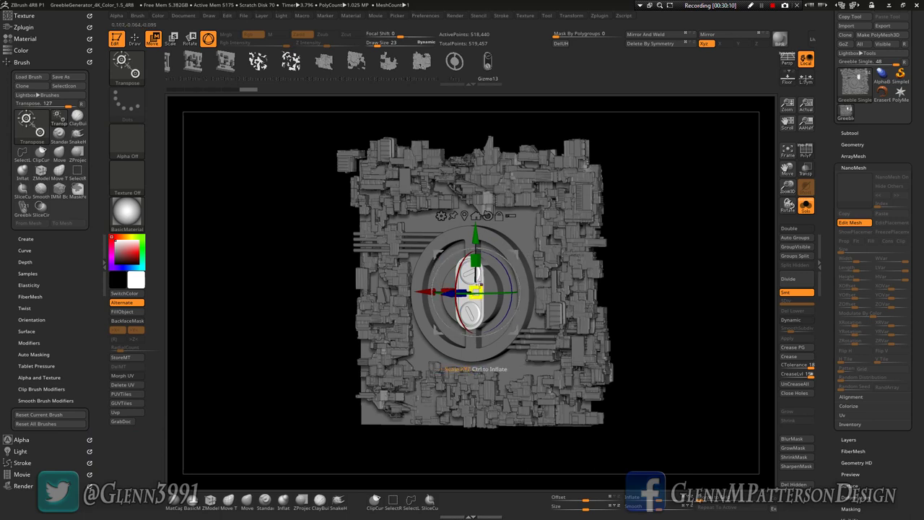
drag(475, 290, 464, 285)
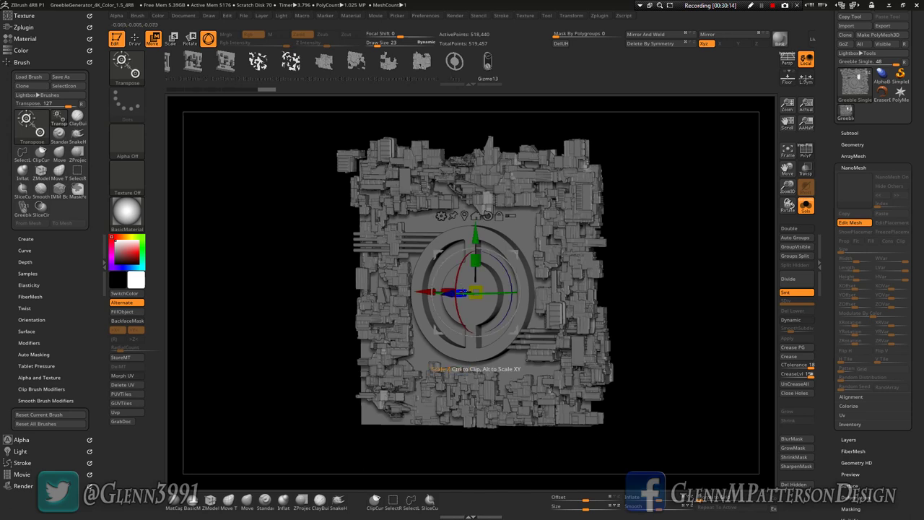
drag(475, 291, 473, 291)
drag(655, 354, 687, 358)
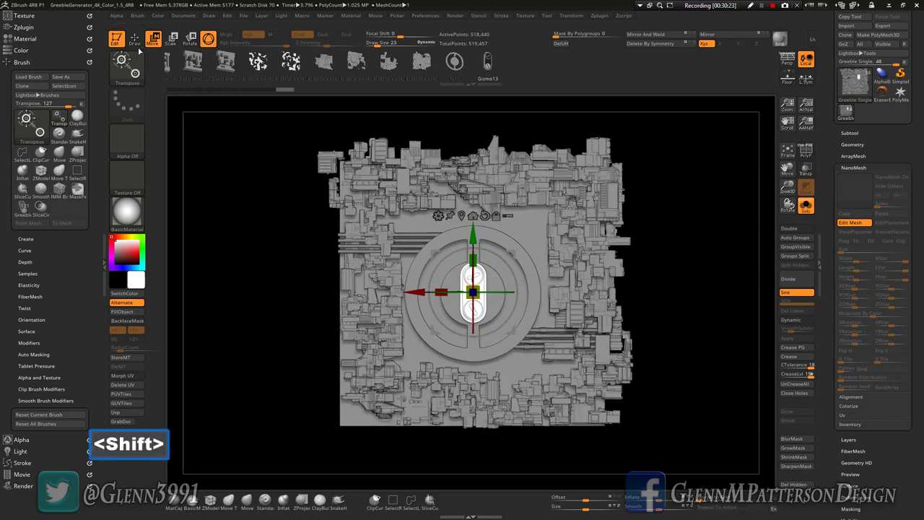
Nudge the Gizmo13 piece slightly downward to centre it on the hub and clear the mask
key(q)
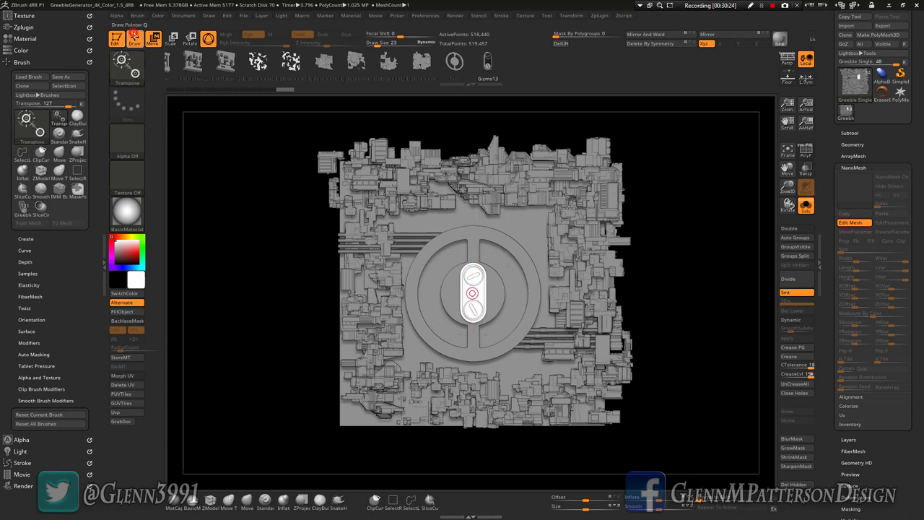
key(ctrl)
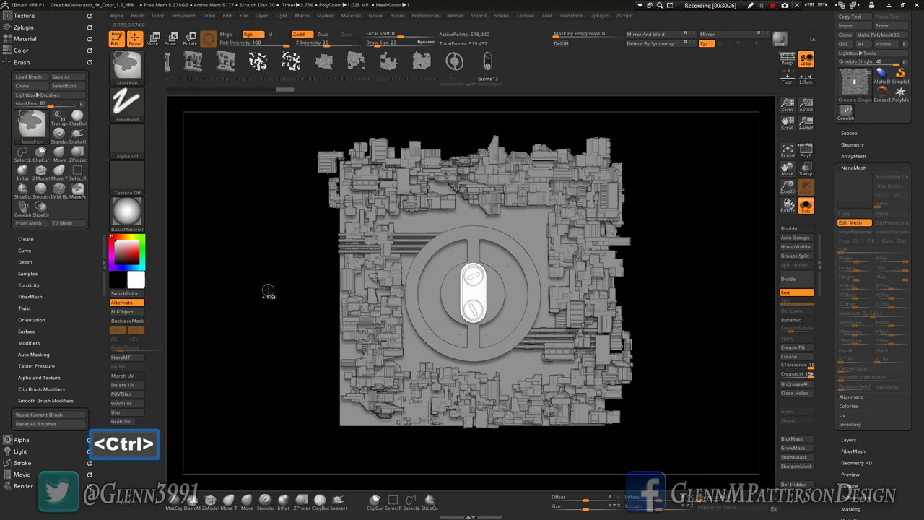
key(w)
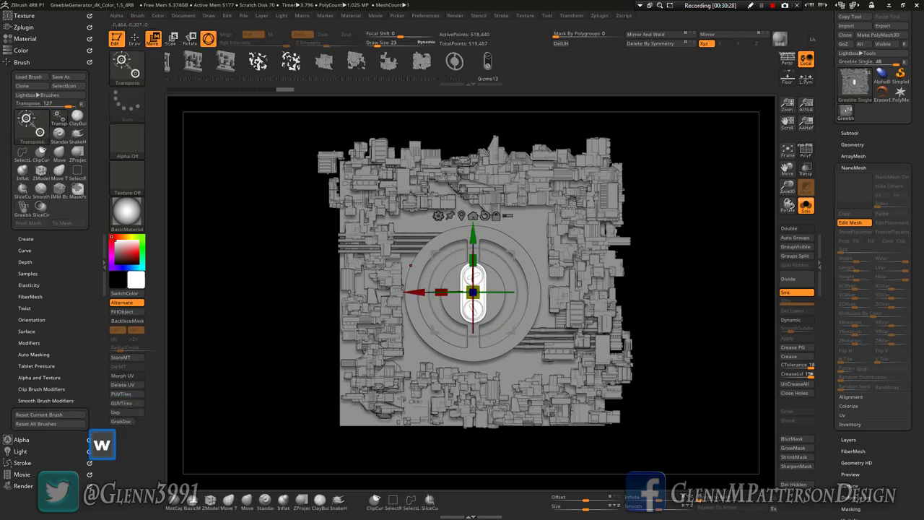
drag(473, 234, 473, 237)
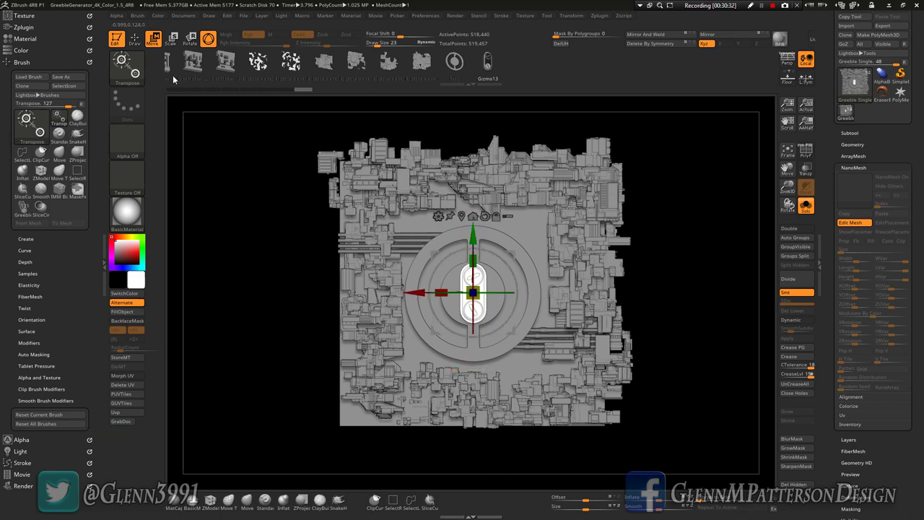
key(q)
ctrl+drag(208, 229, 305, 351)
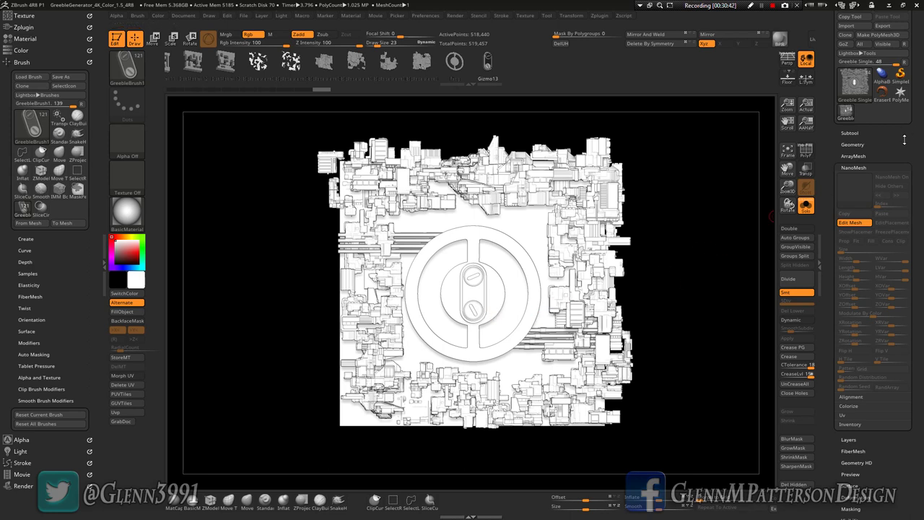
click(852, 132)
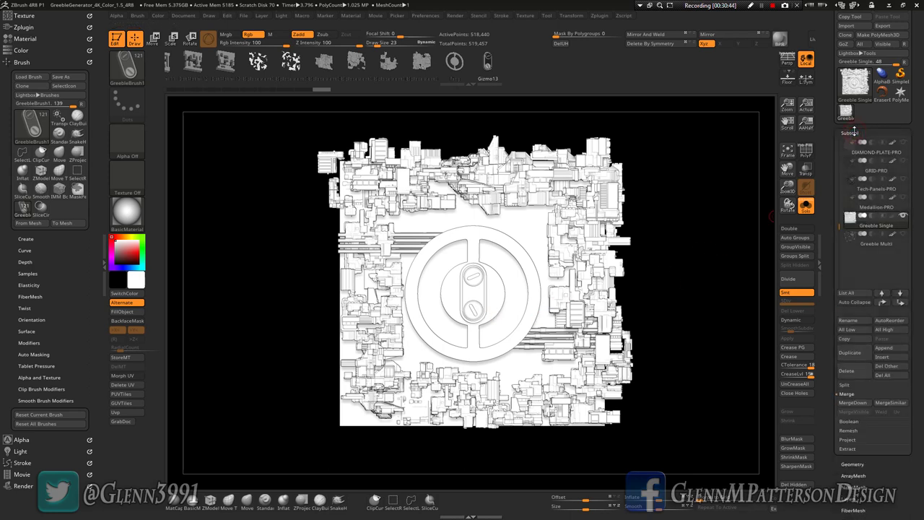
click(852, 133)
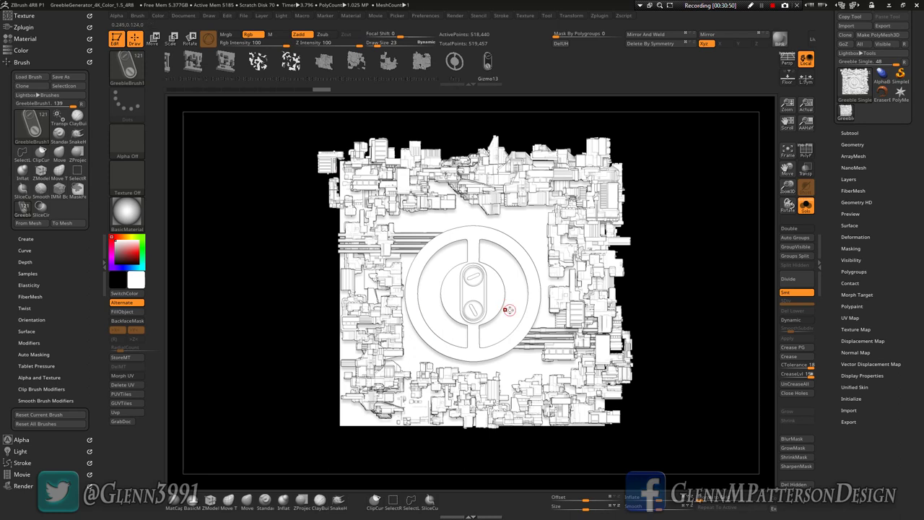
mouse_move(29, 136)
click(787, 150)
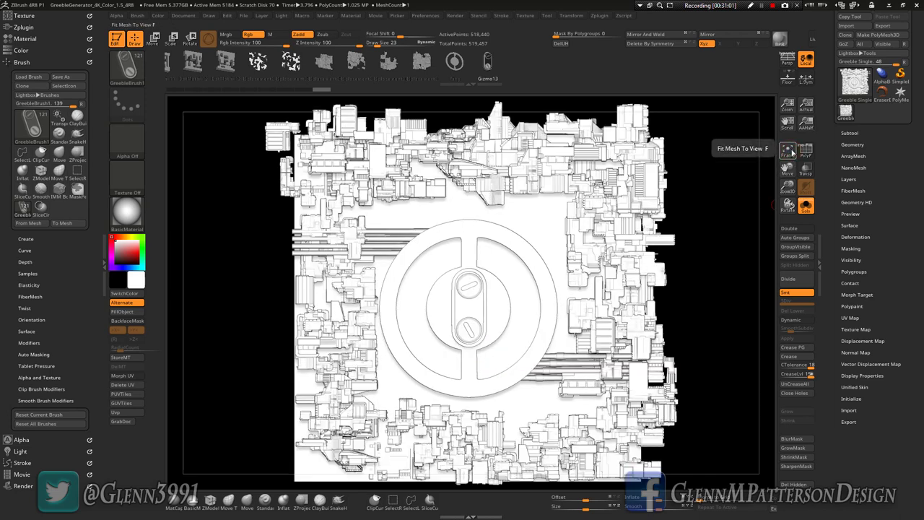
Choose a mid grey and set up the Standard brush for colour only, with Draw Size 375 and Mask By Polygroups 100
click(135, 281)
drag(104, 302, 79, 281)
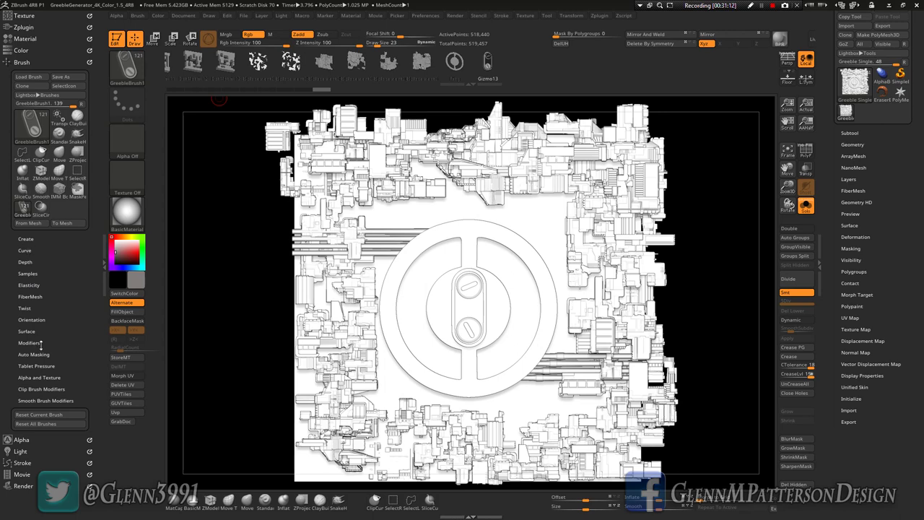
click(265, 501)
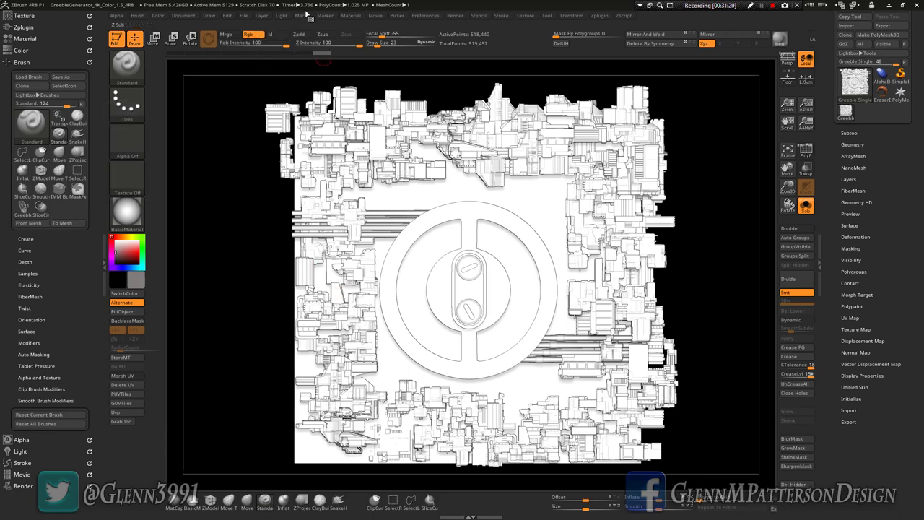
drag(377, 45, 407, 45)
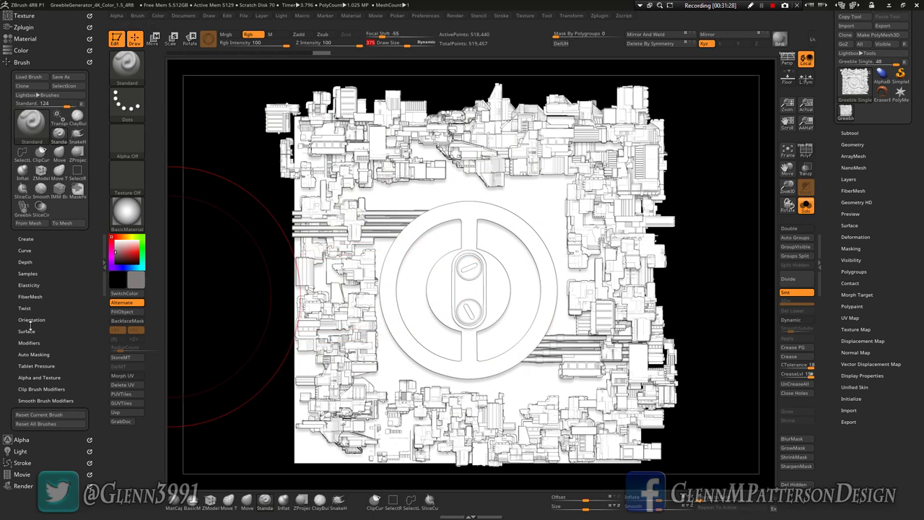
click(32, 353)
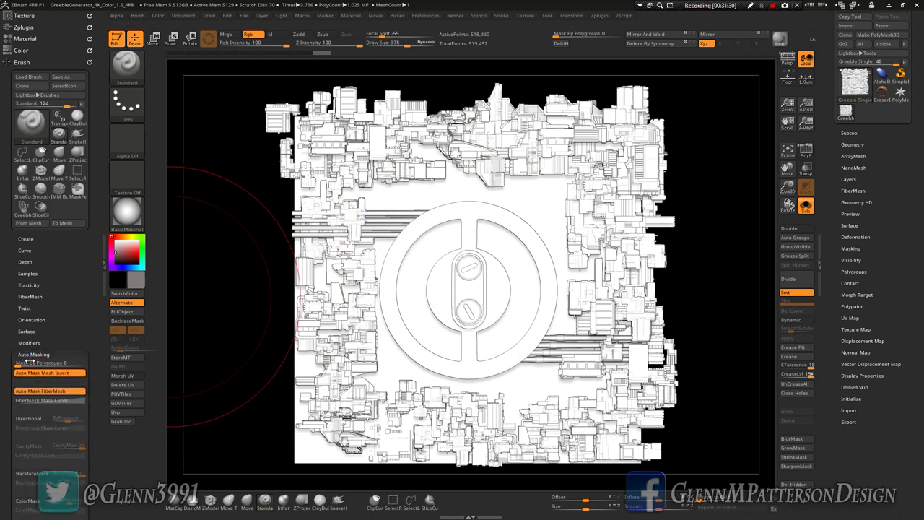
drag(30, 362, 87, 362)
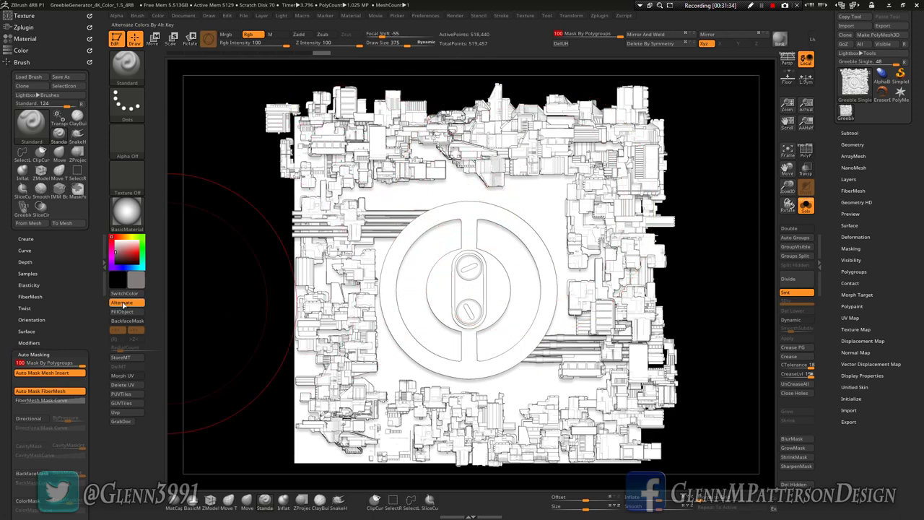
Fill the whole greeble panel with the mid grey, R 128, G 124, B 124
click(207, 16)
mouse_move(157, 15)
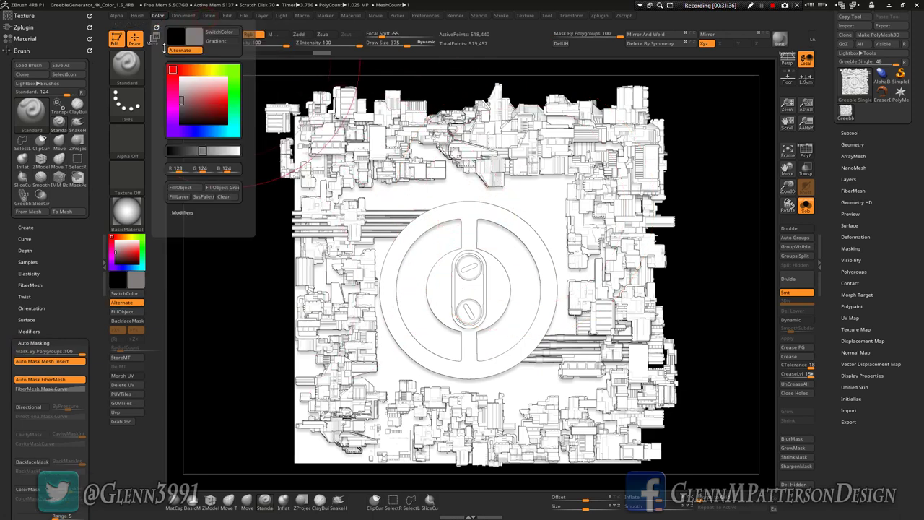
click(179, 187)
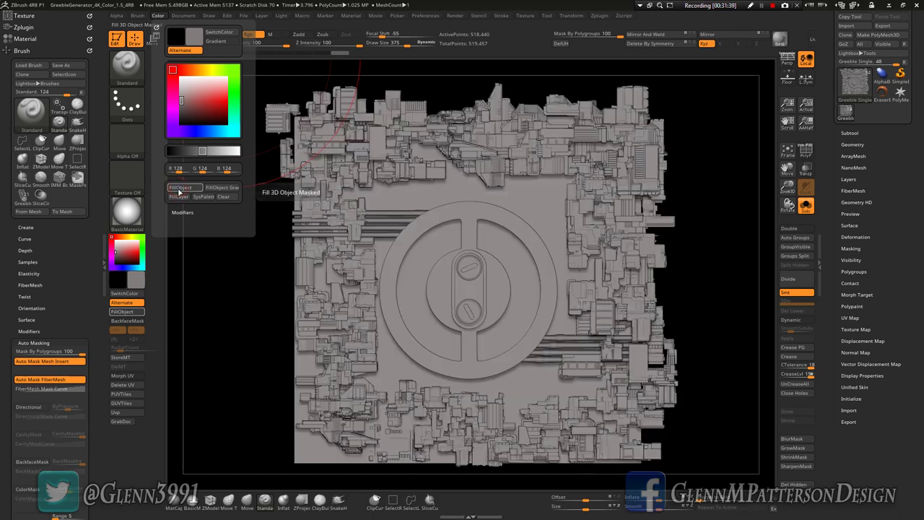
Paint scattered greeble clusters along the panel's upper, right, lower-left and lower-right borders dark grey, R 58, G 57, B 57
click(133, 278)
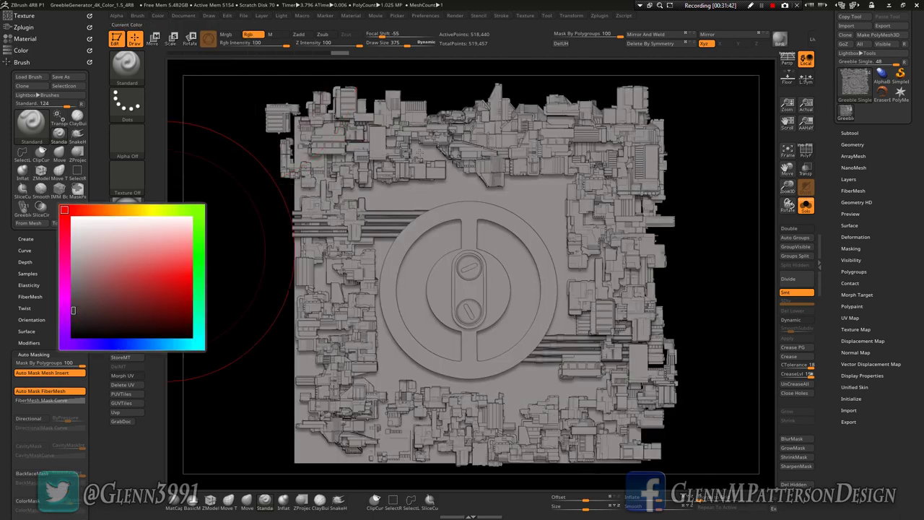
drag(380, 144, 388, 156)
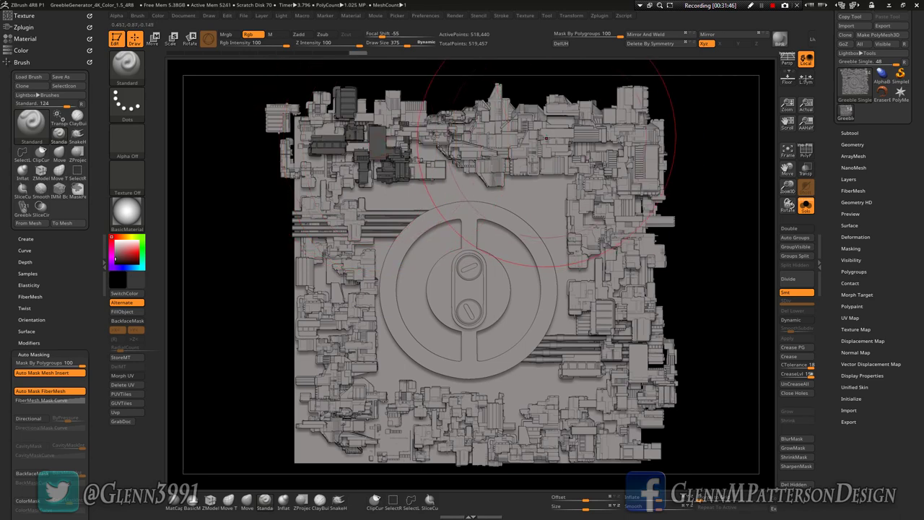
click(551, 135)
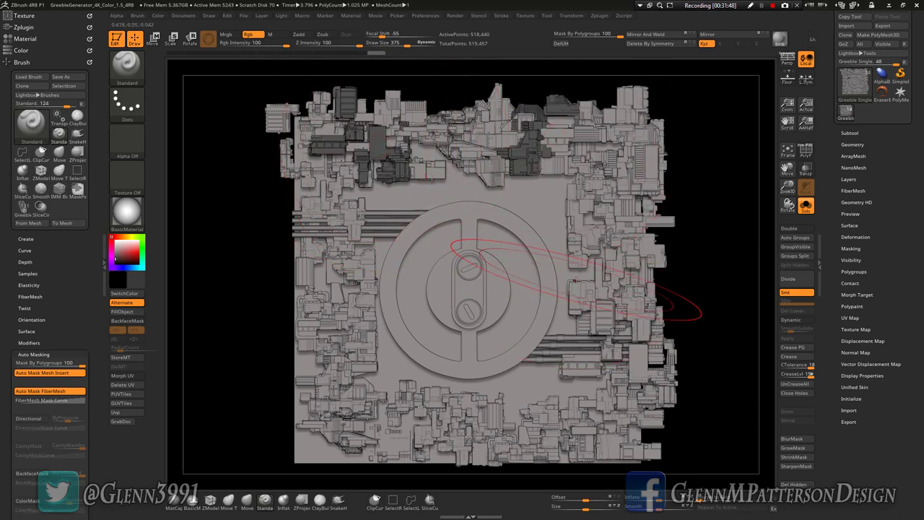
drag(643, 174, 645, 172)
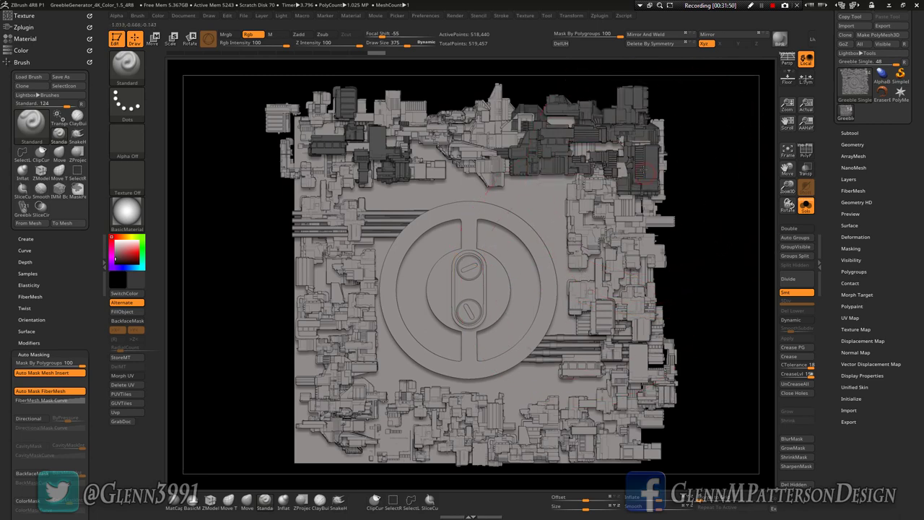
key(ctrl+z)
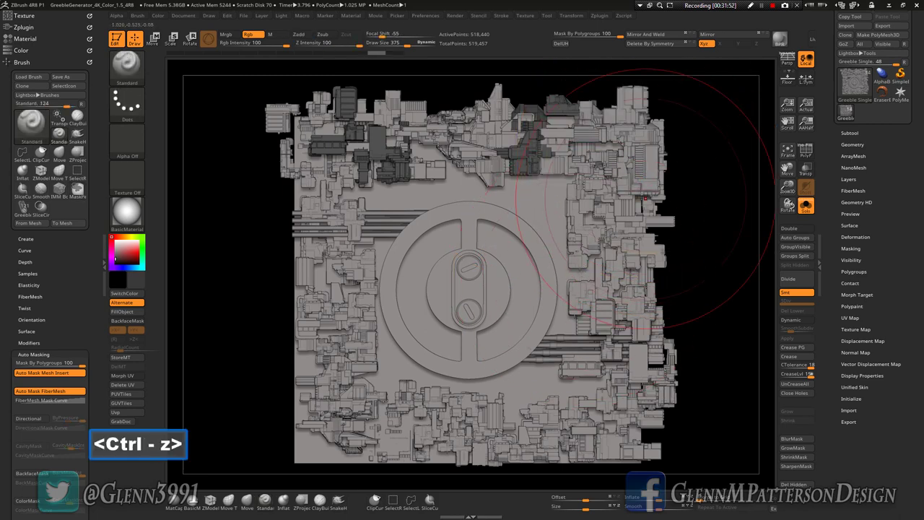
click(617, 288)
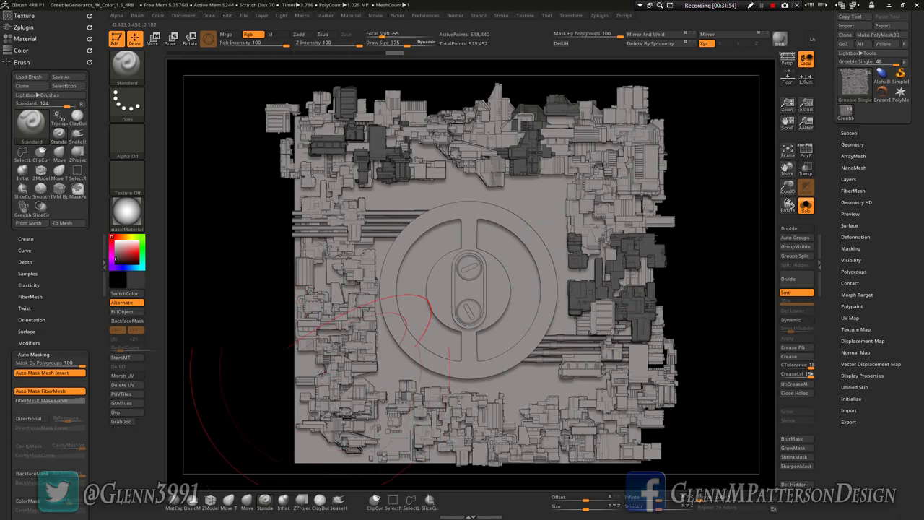
click(330, 390)
ctrl+click(524, 438)
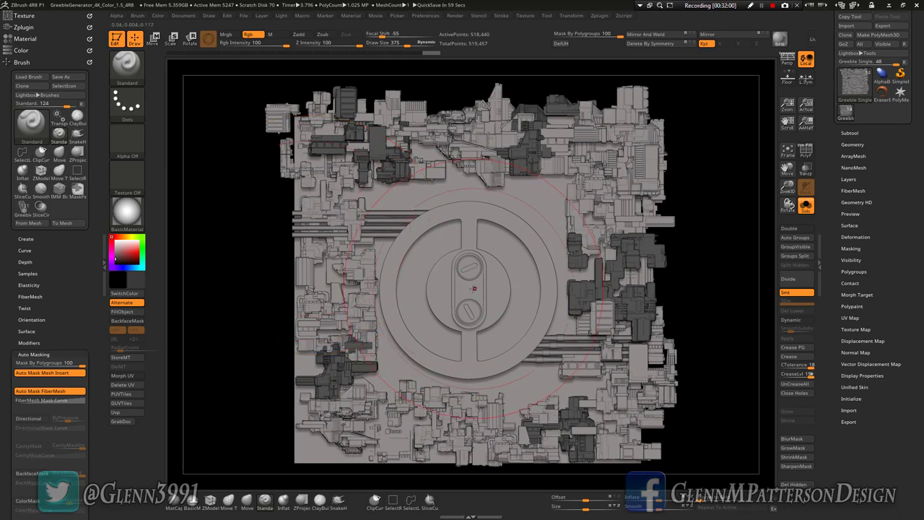
Paint the body of the hub's Gizmo13 piece, the inner disc and the large ring with the dark grey
ctrl+click(471, 289)
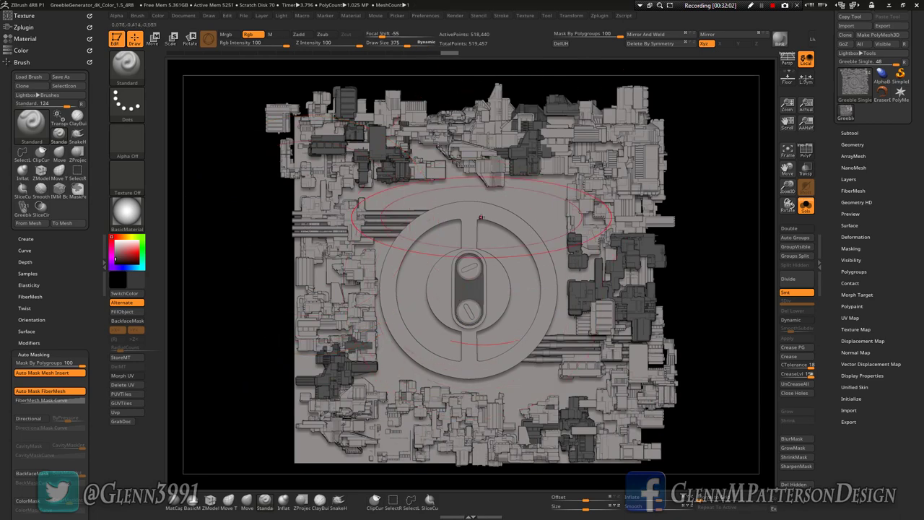
ctrl+click(452, 336)
ctrl+drag(451, 337, 458, 220)
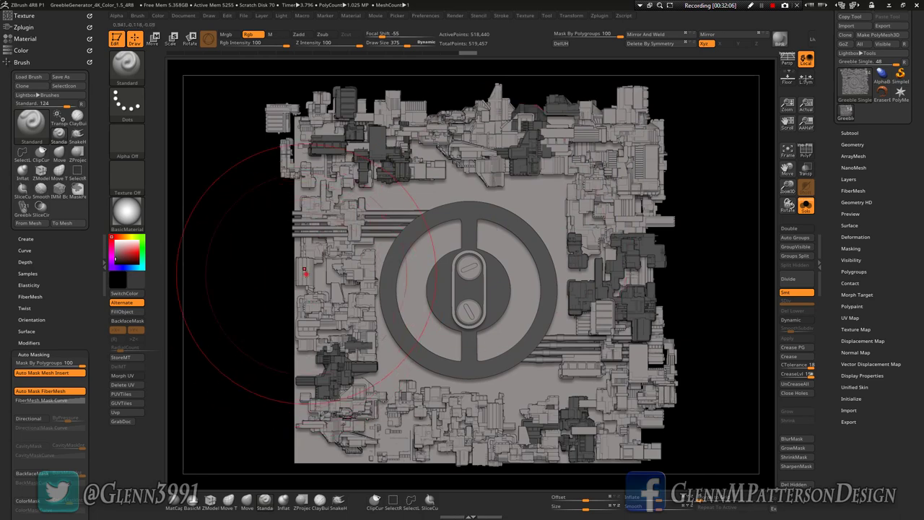
Paint the clusters midway along the left border and both pipe bundles beside the ring with the dark grey
ctrl+click(309, 318)
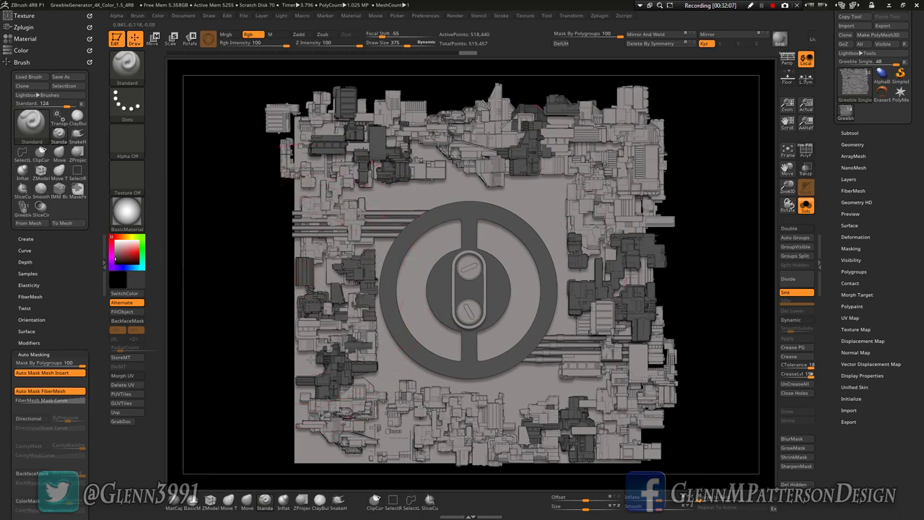
ctrl+click(403, 210)
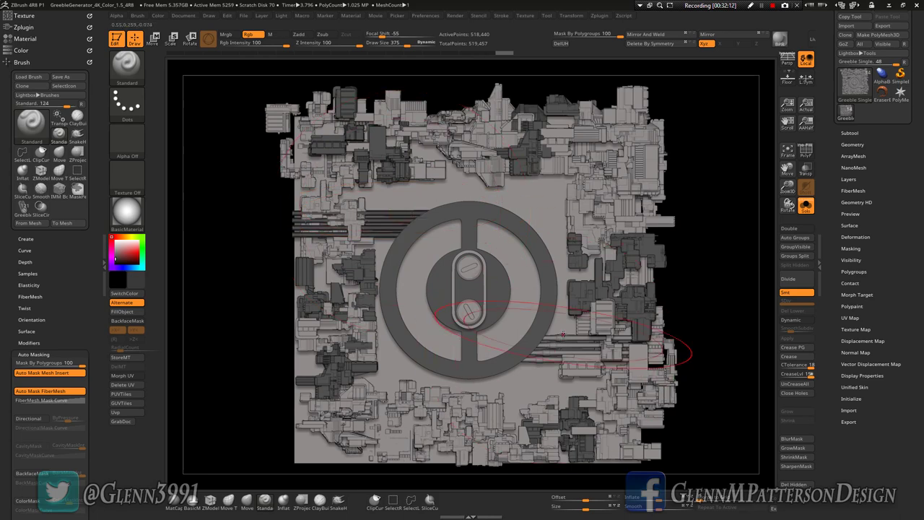
ctrl+click(576, 343)
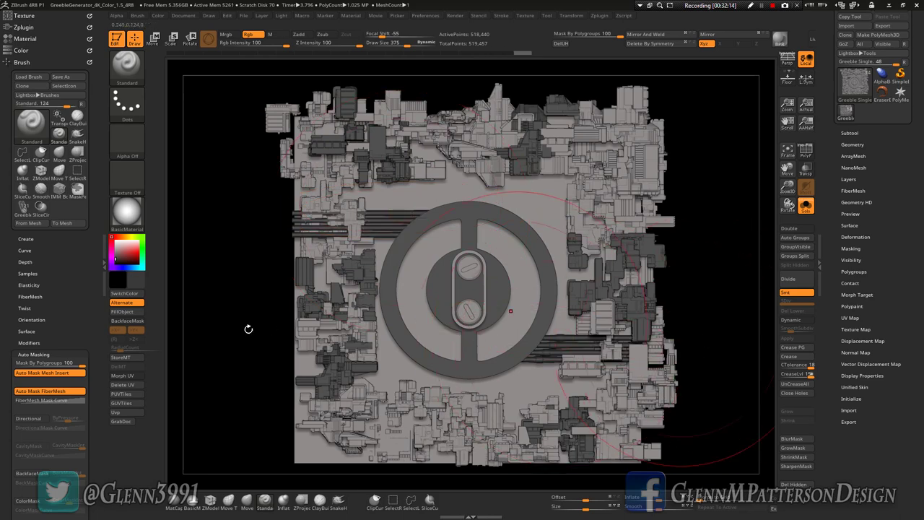
Darken the colour to R 24, G 23, B 23 and paint clusters at the panel's upper left, upper right and lower right
click(135, 280)
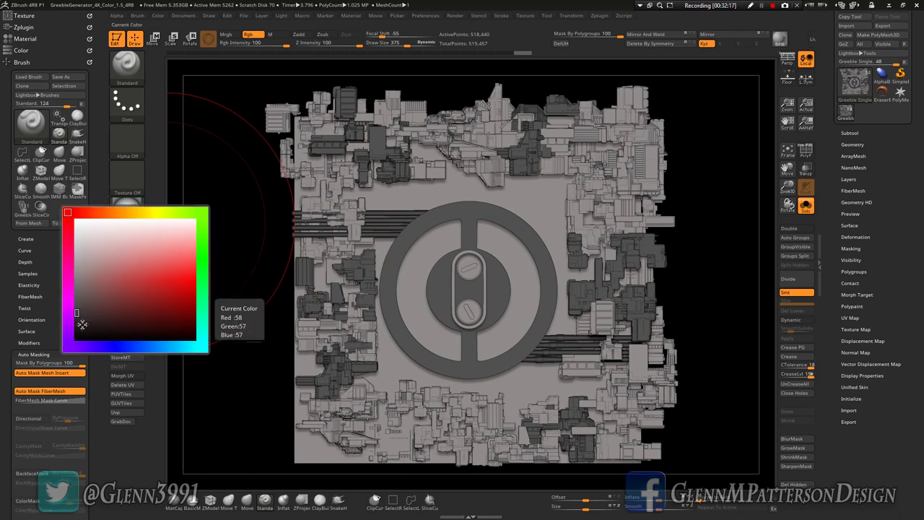
click(78, 326)
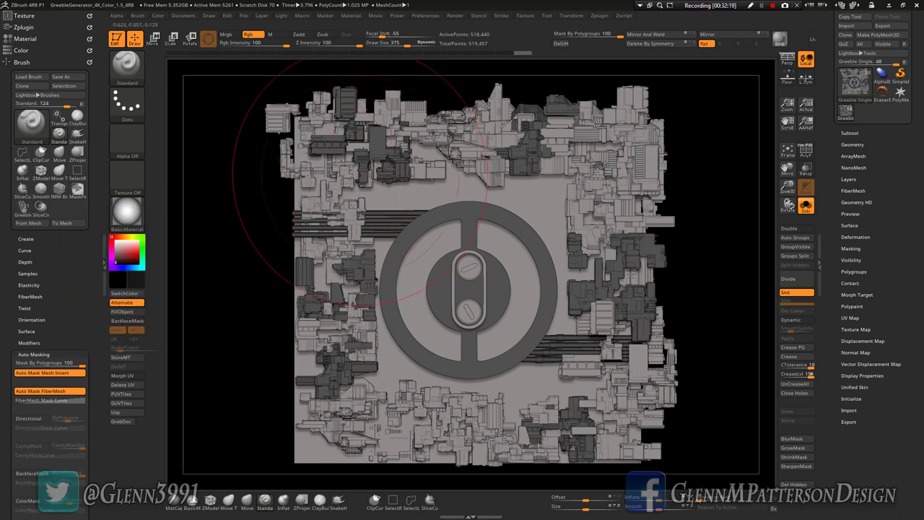
ctrl+click(339, 177)
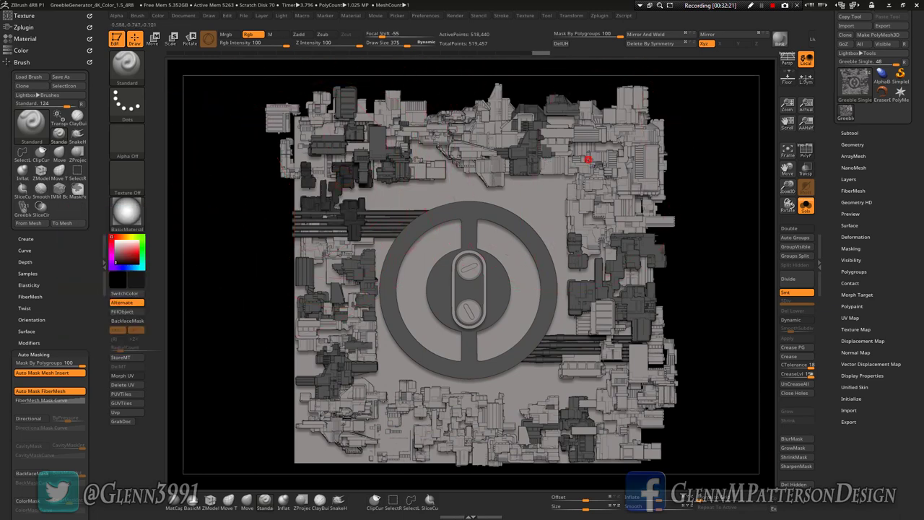
click(589, 159)
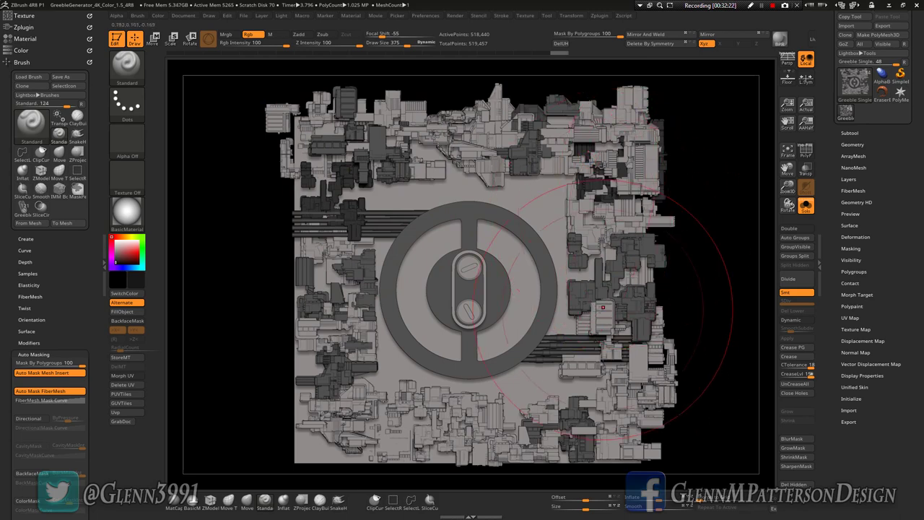
ctrl+click(628, 361)
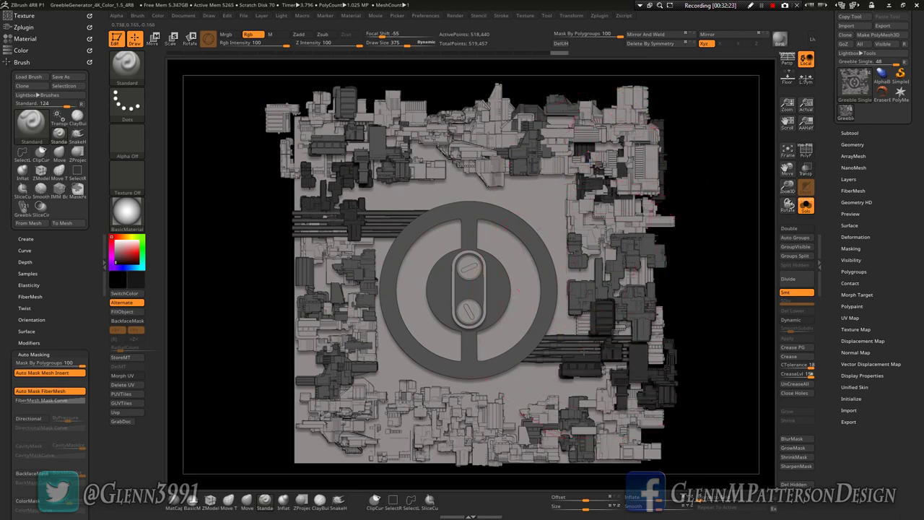
Paint the near-black grey on clusters along the bottom edge, in the lower-right and upper-left corners, and at the lower left
ctrl+click(463, 408)
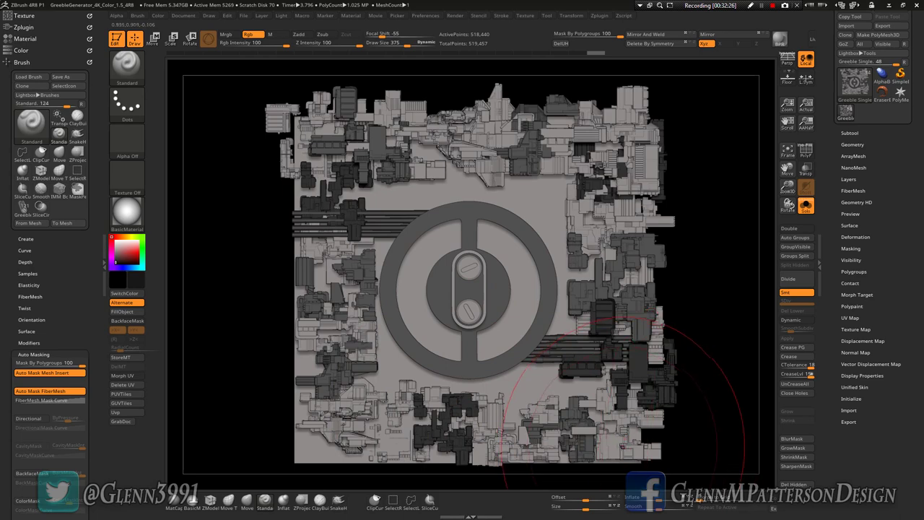
ctrl+click(619, 447)
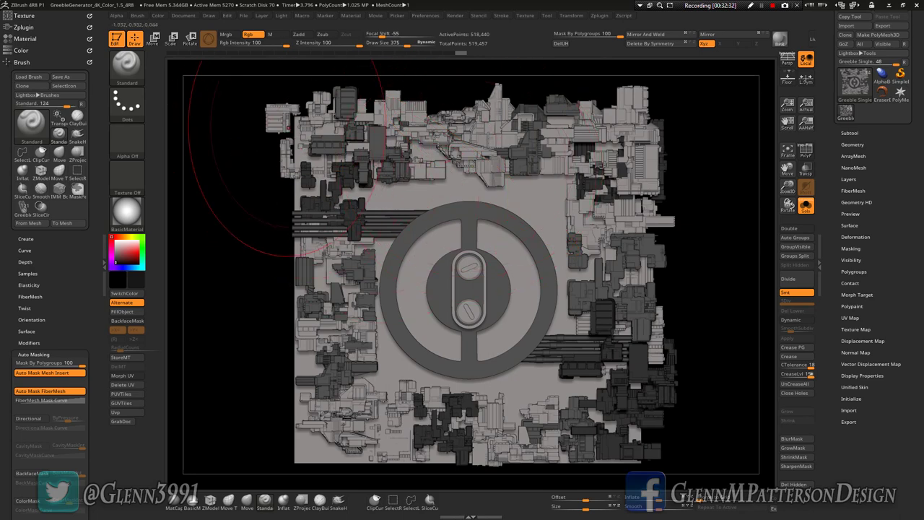
drag(278, 115, 299, 113)
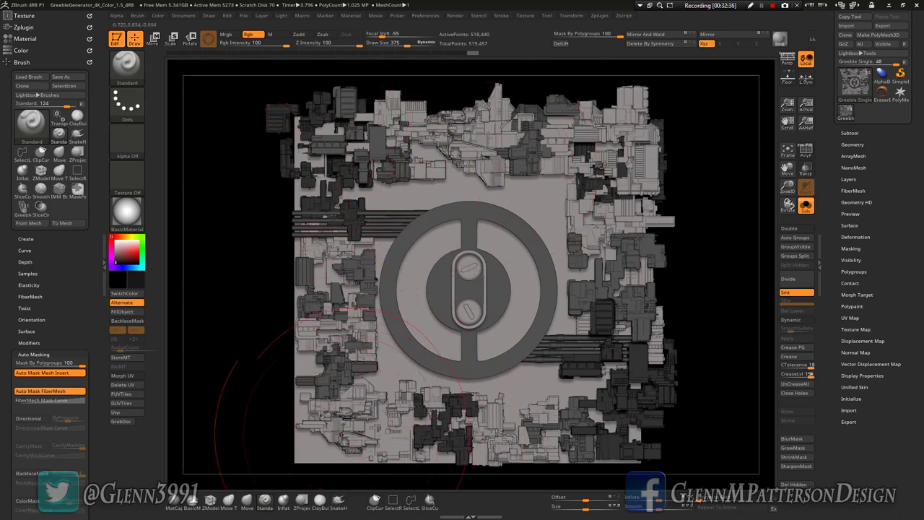
ctrl+drag(361, 442, 321, 426)
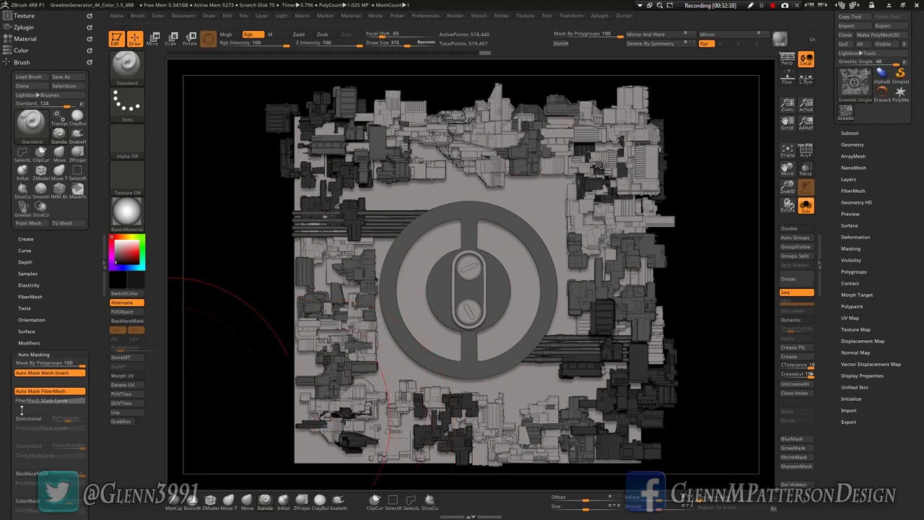
Choose a light grey and paint greeble clusters along the top edge, upper right, bottom edge and left border
click(139, 287)
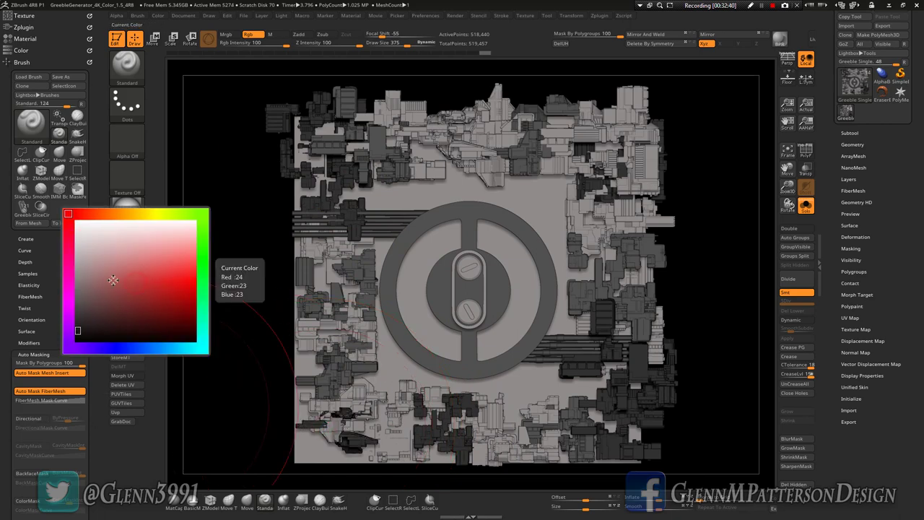
click(70, 261)
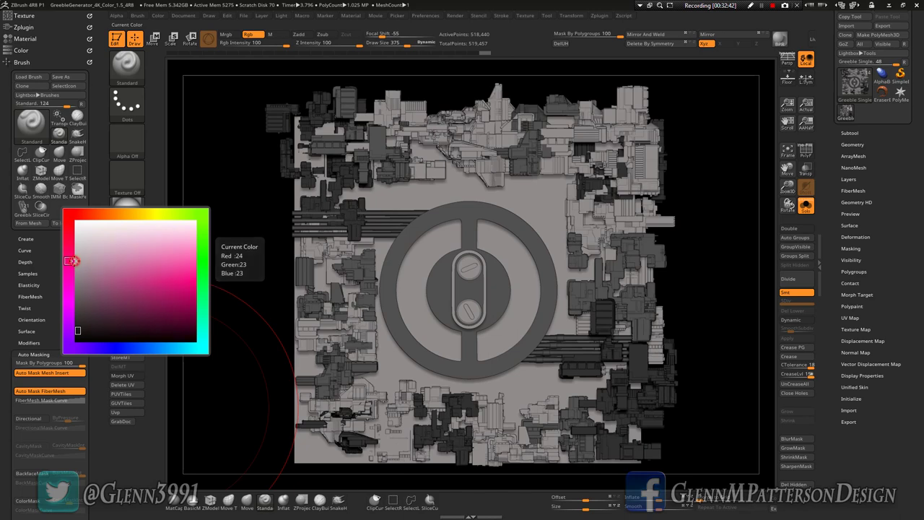
drag(78, 261, 72, 260)
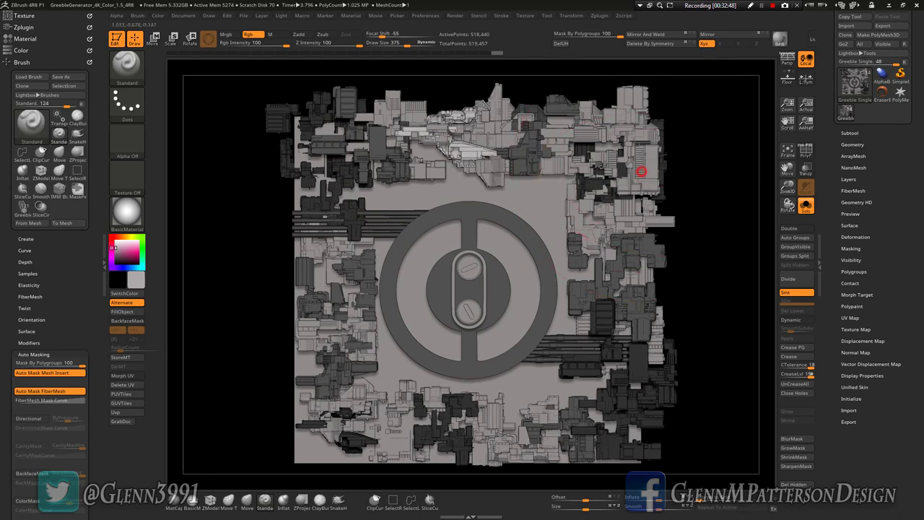
click(641, 172)
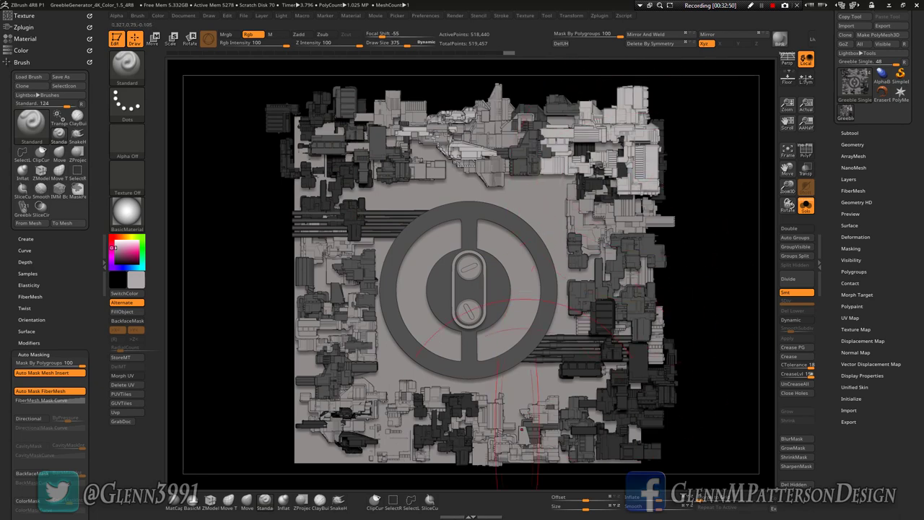
drag(493, 434, 490, 427)
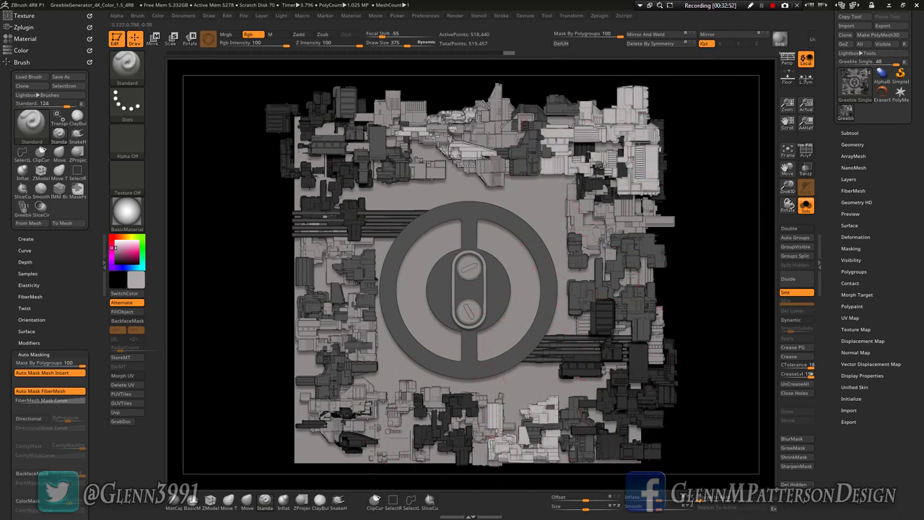
click(328, 308)
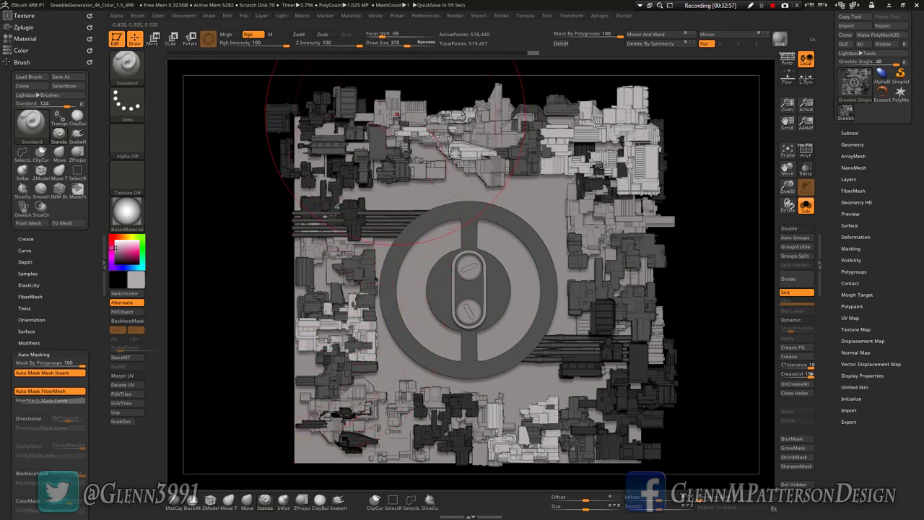
drag(396, 114, 389, 117)
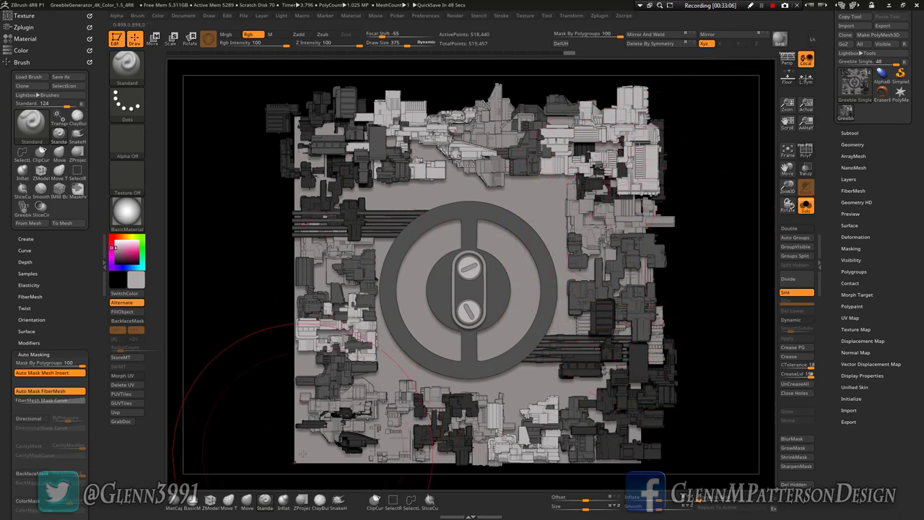
Hide the flat base plane behind the greebles, keeping the ring, pipes and greeble clusters visible
key(ctrl+shift)
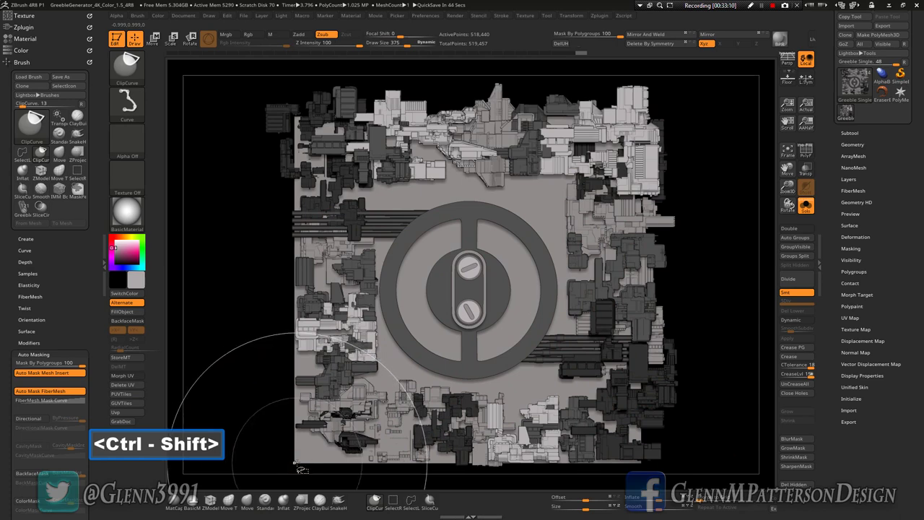
ctrl+shift+click(296, 463)
ctrl+shift+click(296, 462)
ctrl+shift+click(294, 465)
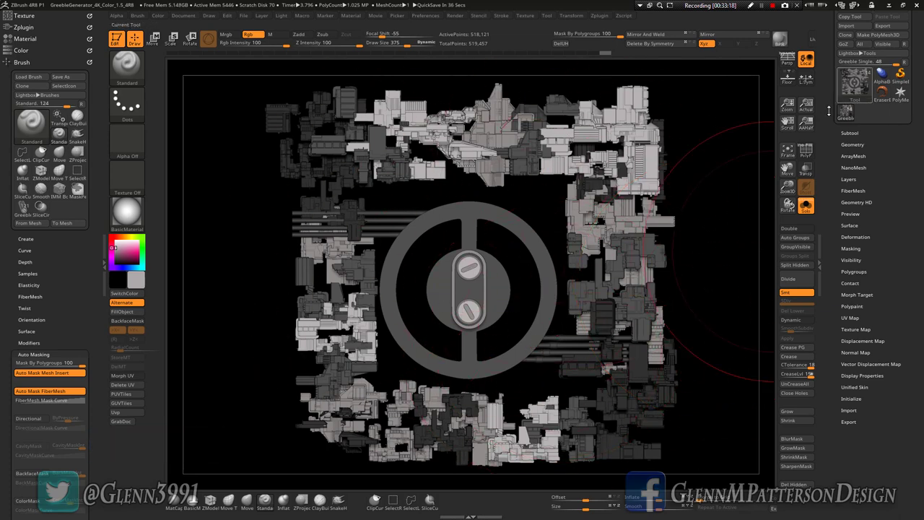
Leave NanoMesh mesh editing and frame the whole greeble tile in the view
click(855, 168)
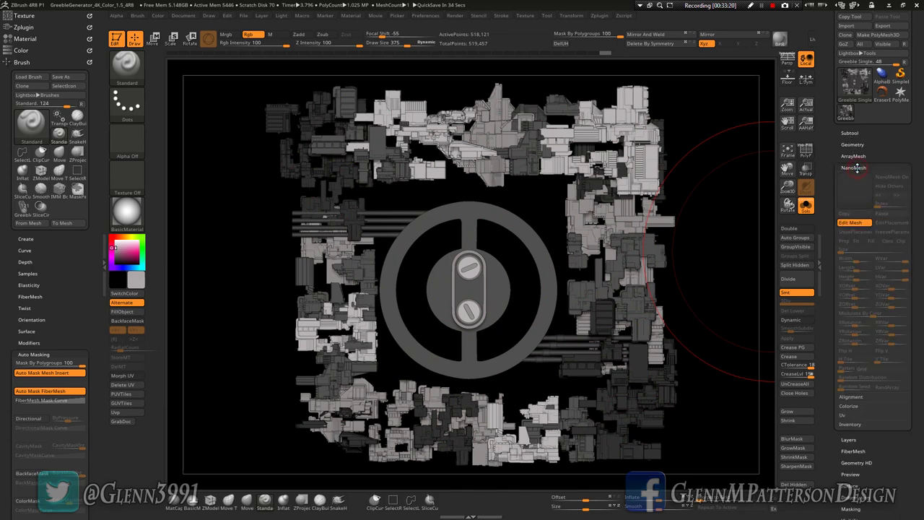
click(867, 224)
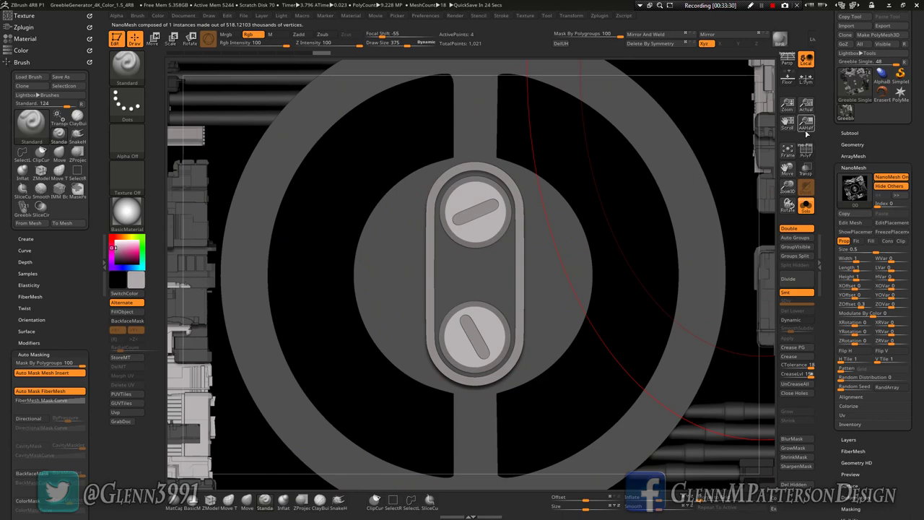
drag(787, 106, 765, 173)
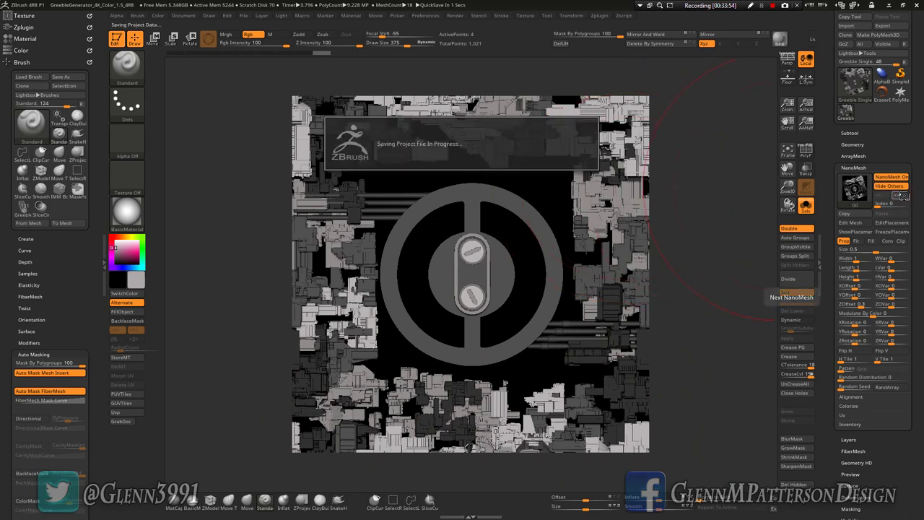
Switch to the next NanoMesh, index 1, and open its blank plane for mesh editing
click(903, 196)
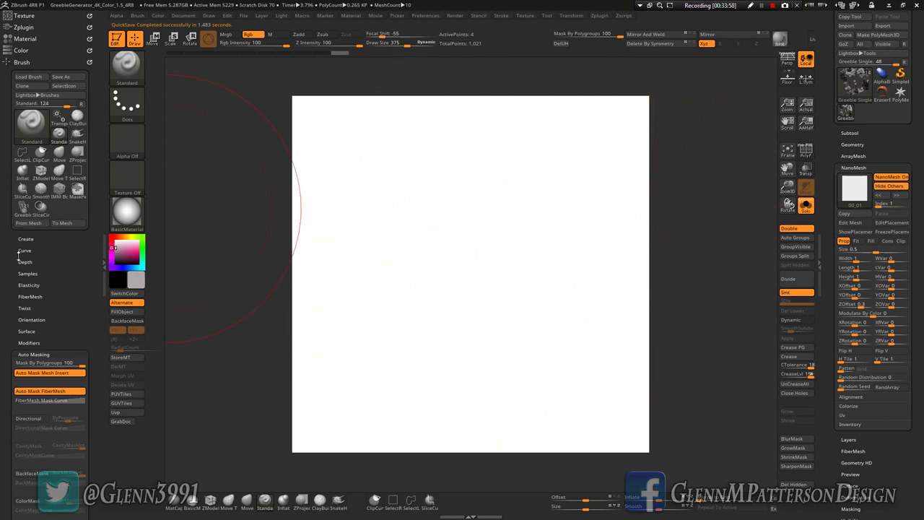
click(865, 225)
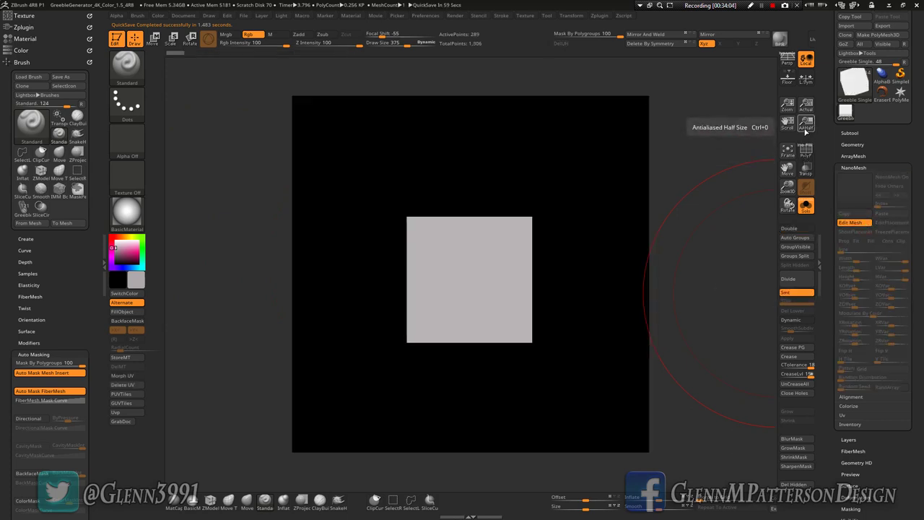
click(788, 152)
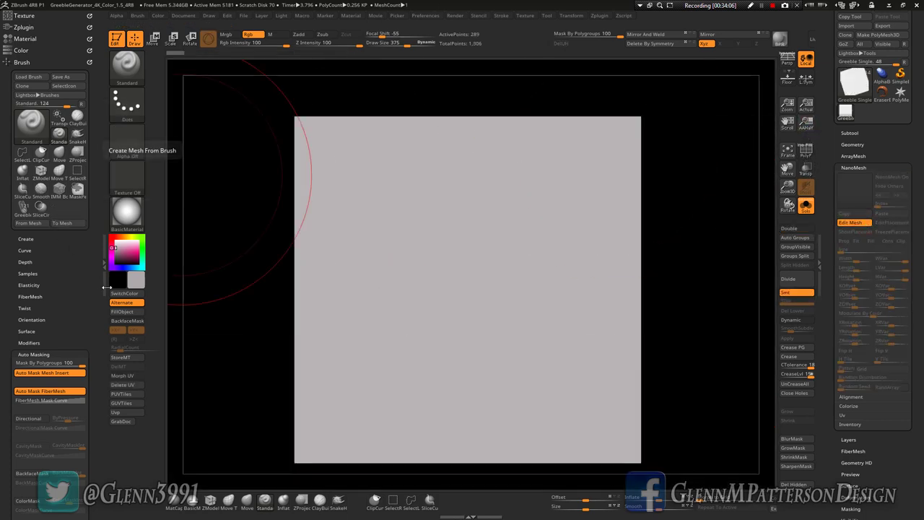
Choose white as the colour and fill the blank plane with it
click(137, 279)
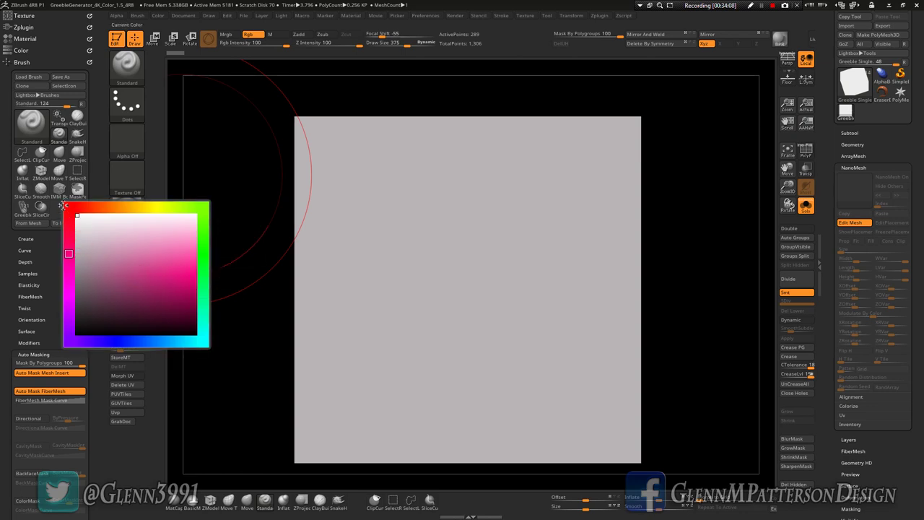
click(76, 242)
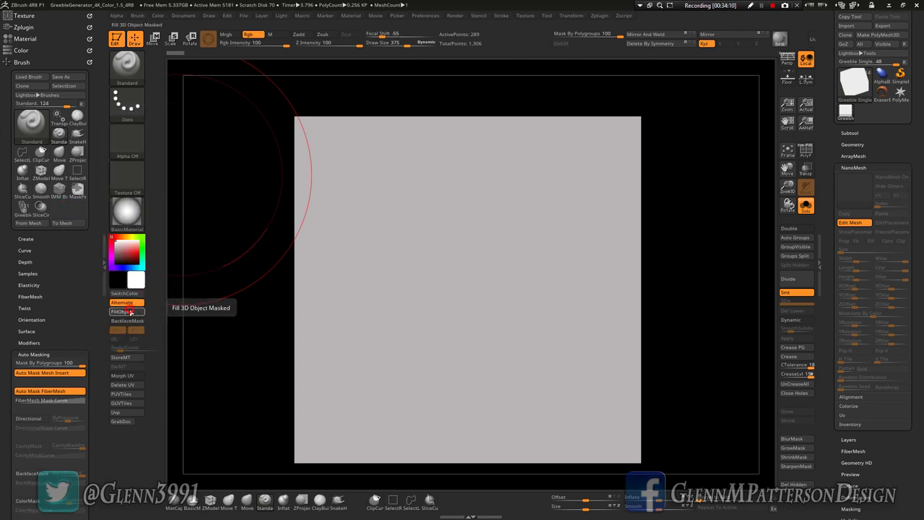
click(132, 313)
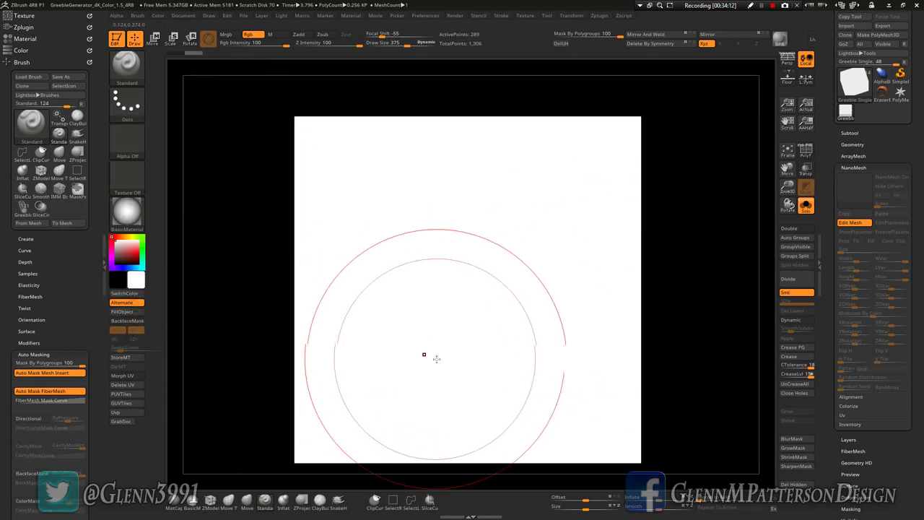
Load the Rock_IMM_4R8 brush preset from the recent files
click(29, 78)
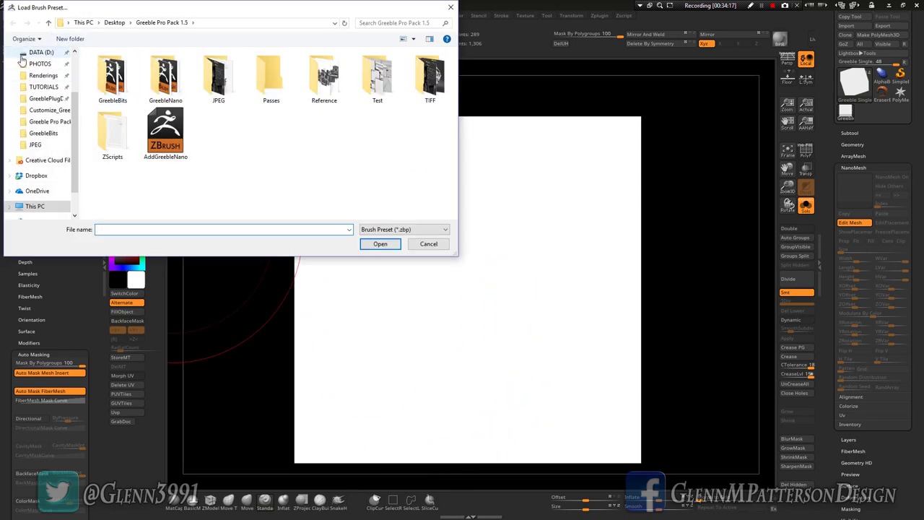
scroll(21, 61, up, 3)
click(40, 60)
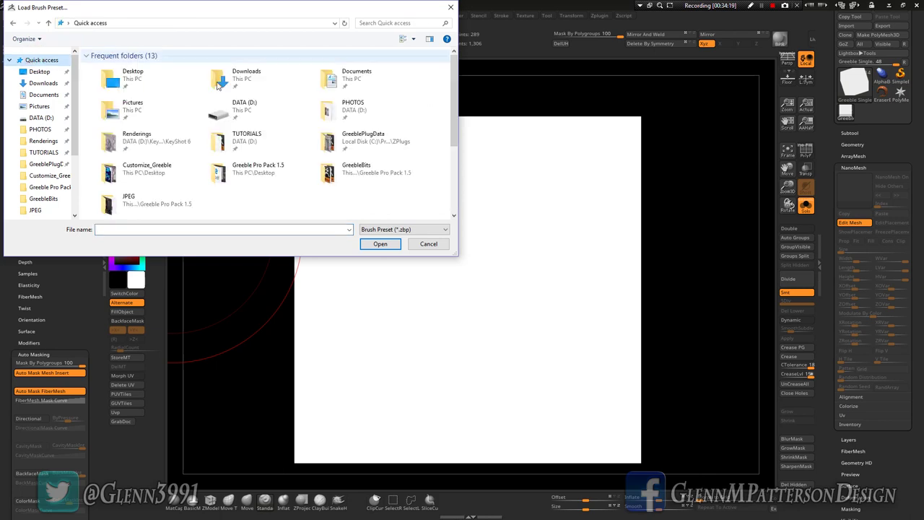
scroll(240, 155, down, 2)
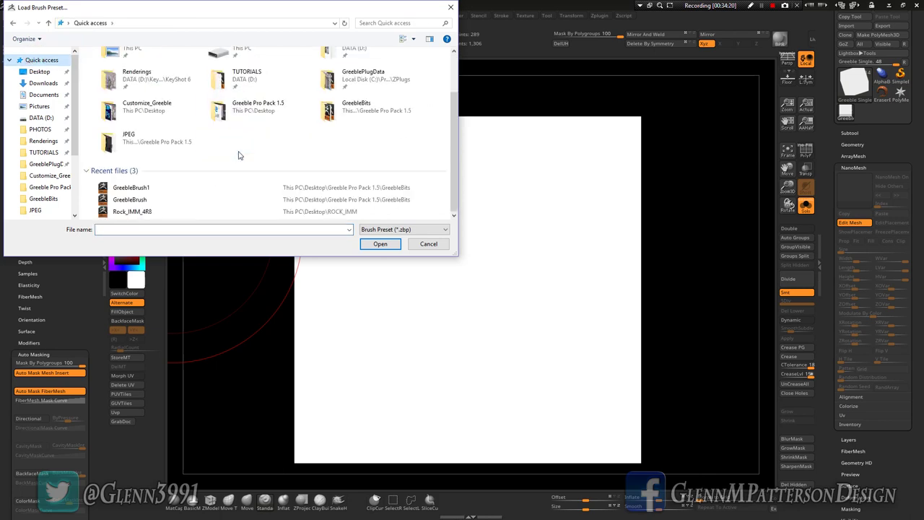
double_click(167, 212)
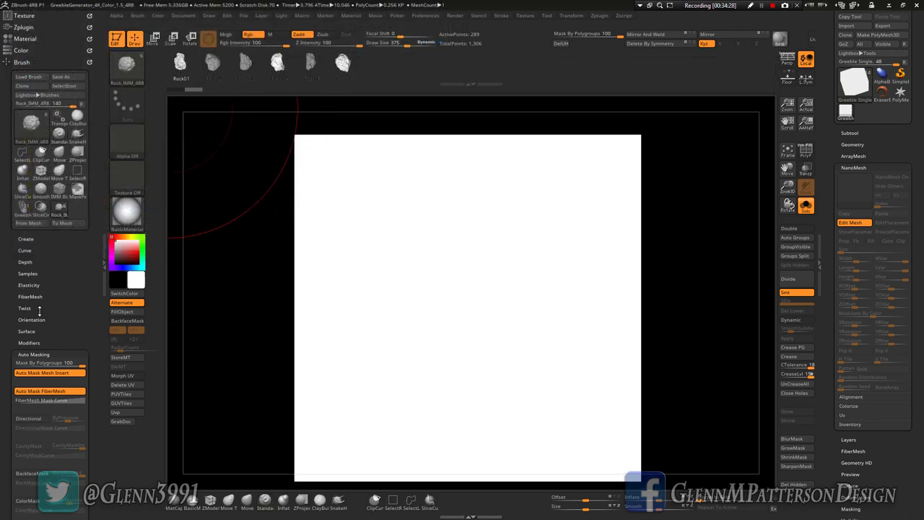
Preview the meshes of the rock insert brush and select Rock01
key(m)
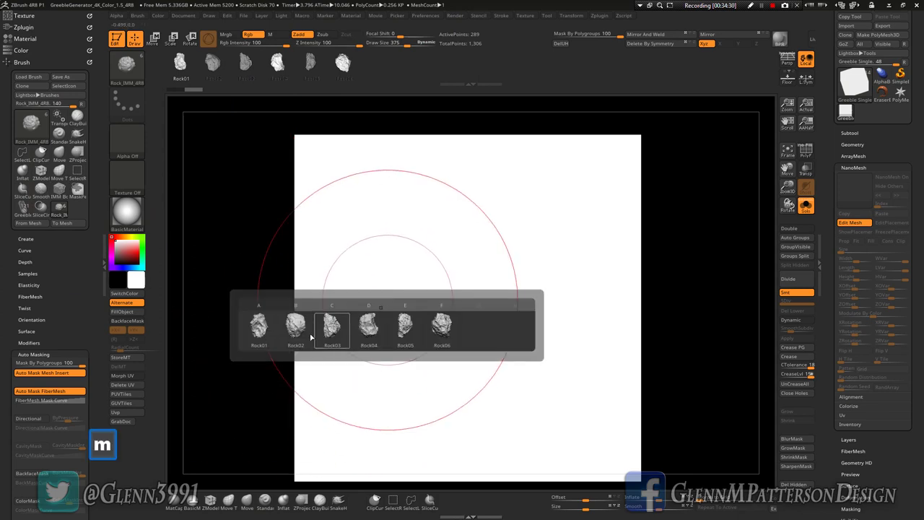
mouse_move(298, 330)
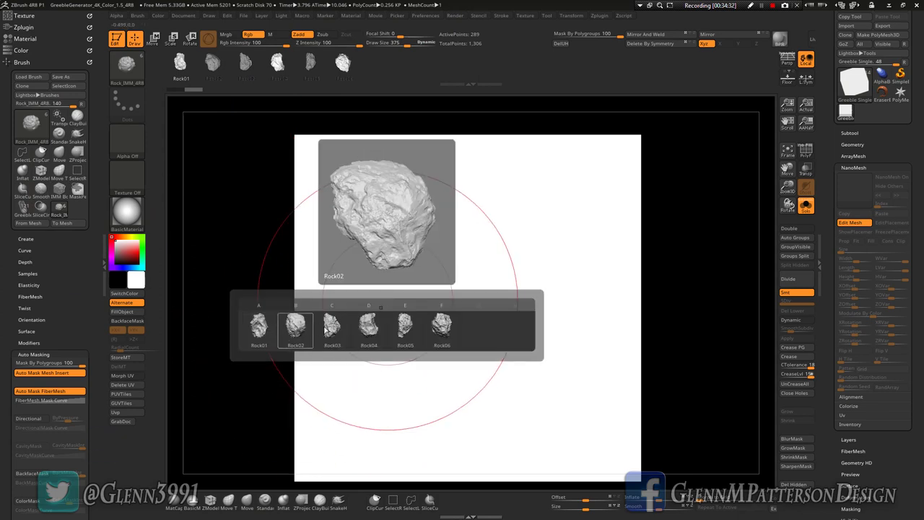
mouse_move(364, 329)
mouse_move(401, 331)
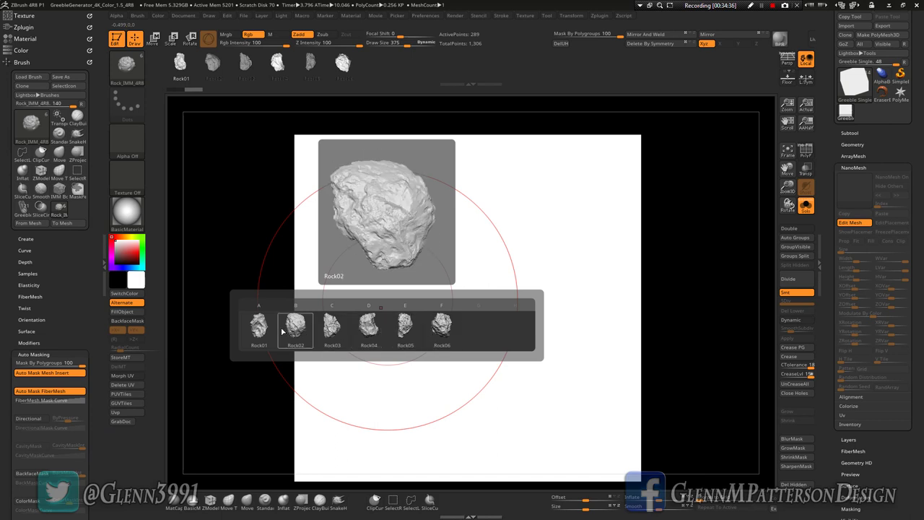
mouse_move(257, 329)
mouse_move(456, 330)
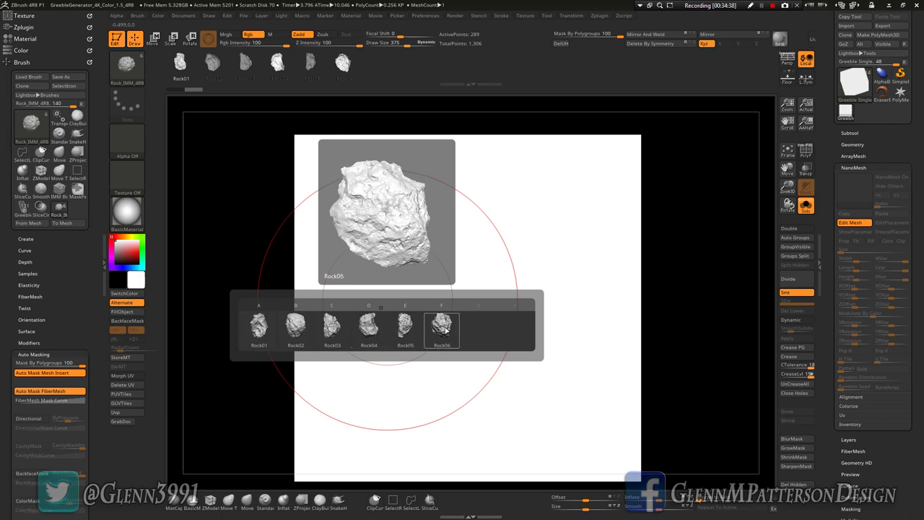
click(258, 330)
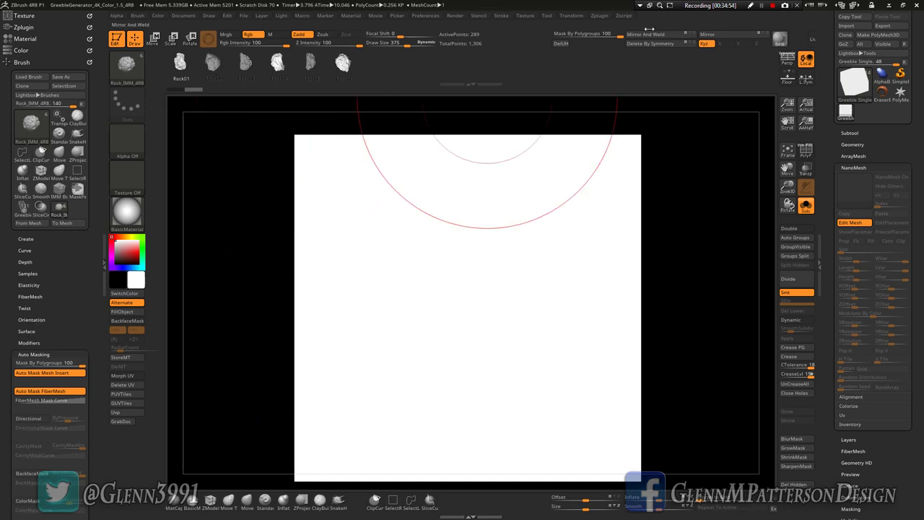
Set Mask By Polygroups to 0 and insert varied rocks along the plane's top edge, starting at the upper-left corner
drag(598, 33, 553, 34)
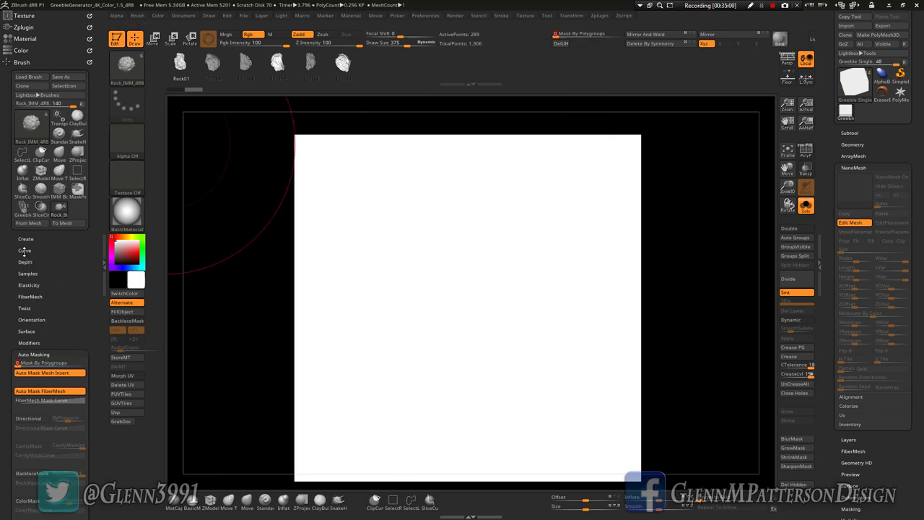
click(29, 343)
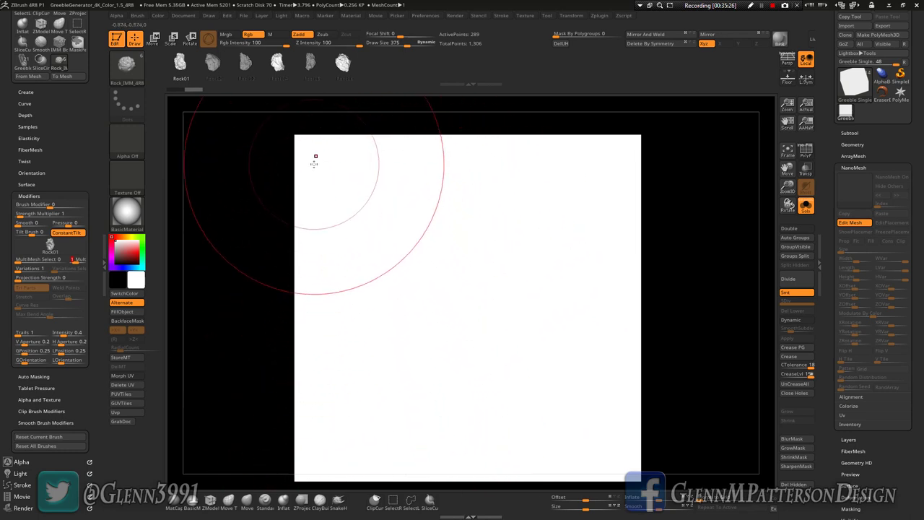
drag(314, 164, 366, 195)
drag(408, 164, 459, 198)
drag(465, 154, 474, 219)
Insert varied rocks in an arch from the plane's centre down both sides to its bottom edge
drag(431, 301, 402, 373)
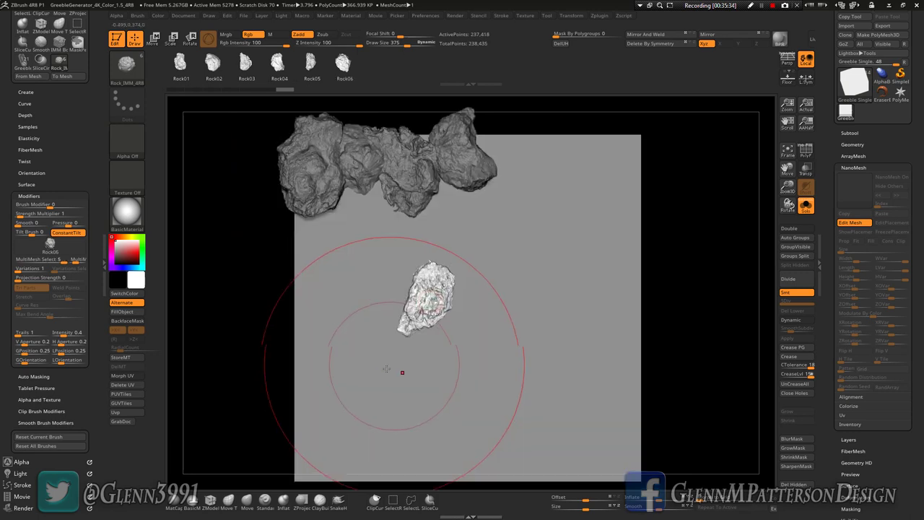
mouse_move(394, 333)
mouse_down()
mouse_move(380, 441)
mouse_move(394, 473)
mouse_move(411, 469)
mouse_move(412, 483)
mouse_up()
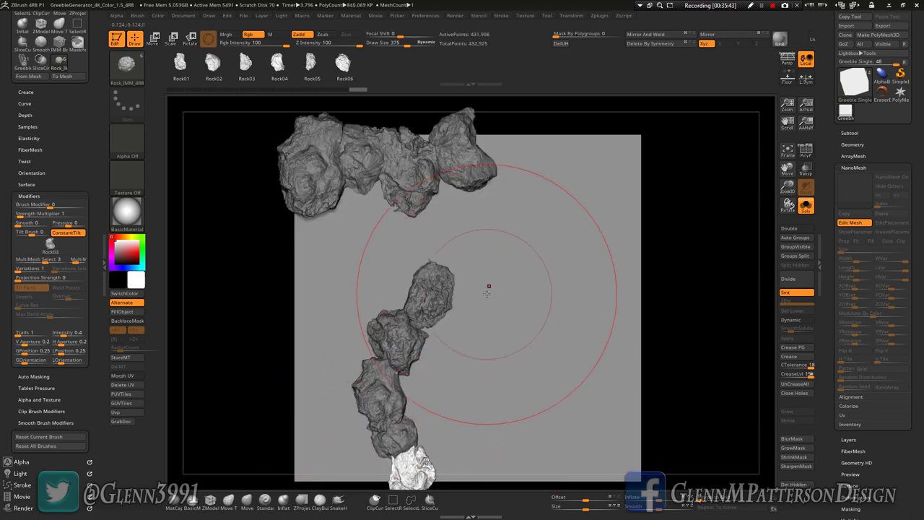
mouse_move(476, 277)
mouse_down()
mouse_move(532, 307)
mouse_move(522, 303)
mouse_move(540, 354)
mouse_up()
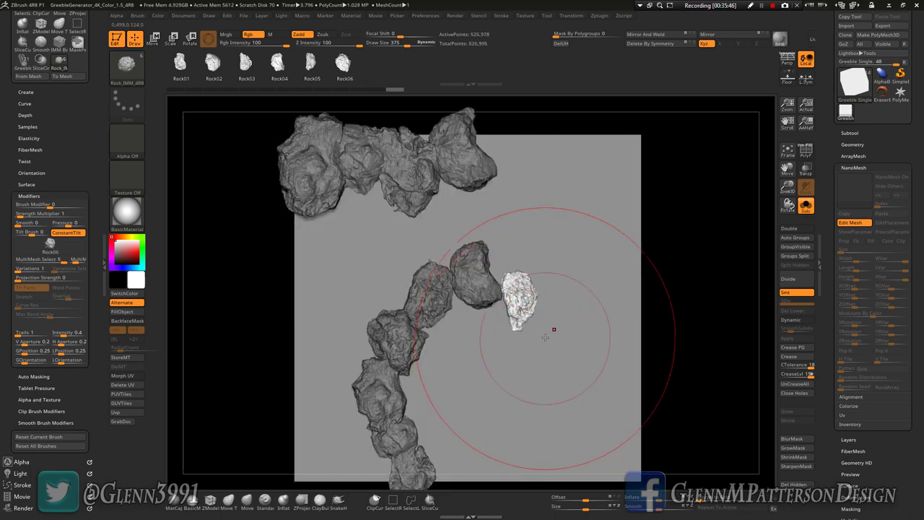
mouse_move(501, 299)
mouse_down()
mouse_move(543, 345)
mouse_move(548, 380)
mouse_move(550, 426)
mouse_move(525, 495)
mouse_up()
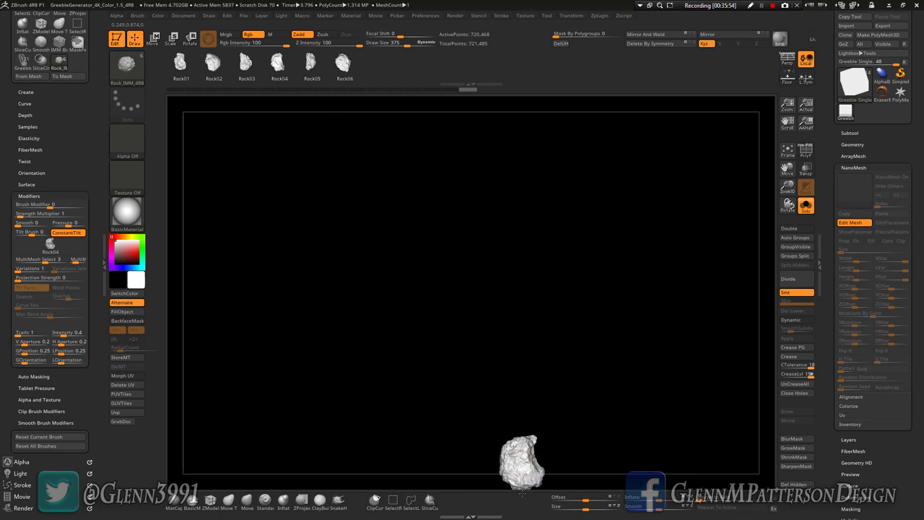
drag(545, 459, 545, 489)
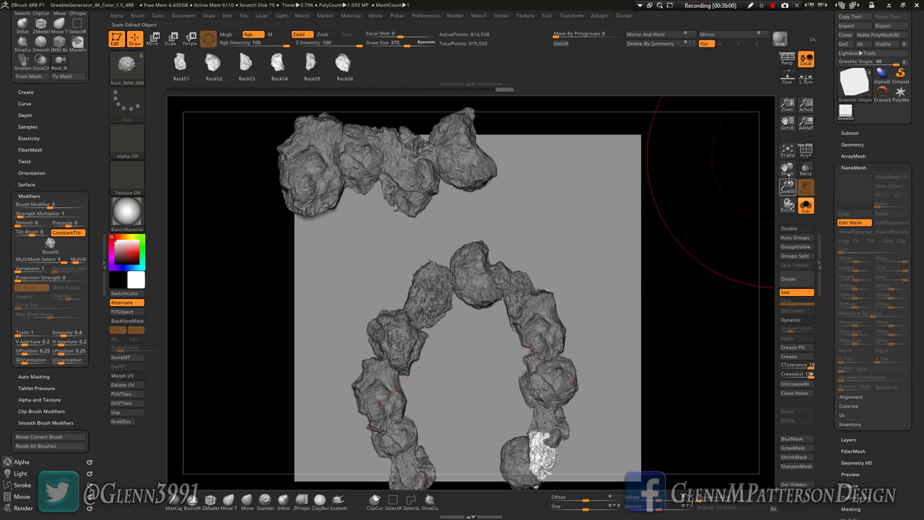
Fill the area left of the arch with rocks and extend a row along the bottom edge to the lower-right corner
drag(787, 171, 790, 131)
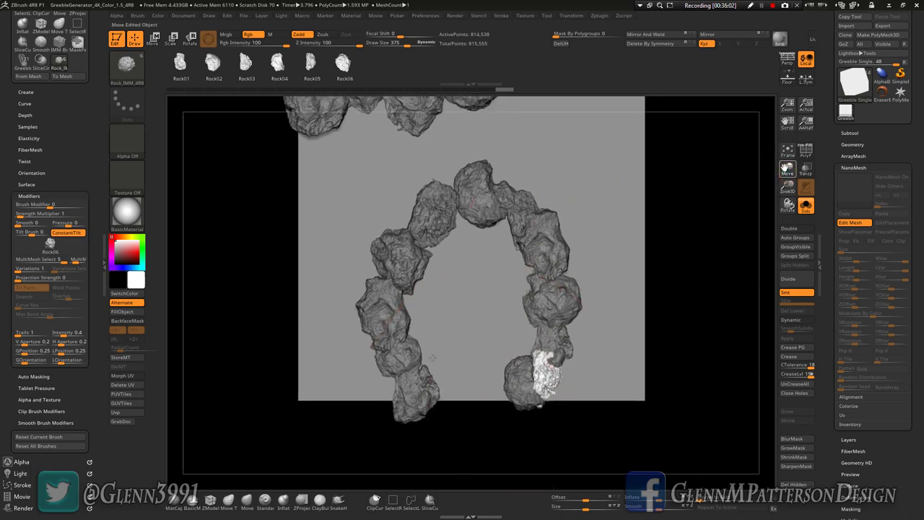
key(ctrl+n)
mouse_move(495, 390)
mouse_down()
mouse_move(455, 403)
mouse_move(345, 383)
mouse_move(339, 394)
mouse_move(307, 379)
mouse_move(299, 355)
mouse_move(295, 378)
mouse_move(321, 134)
mouse_move(361, 136)
mouse_move(398, 167)
mouse_move(356, 213)
mouse_move(354, 198)
mouse_move(343, 245)
mouse_move(382, 217)
mouse_move(375, 247)
mouse_move(305, 267)
mouse_move(337, 276)
mouse_up()
mouse_move(370, 245)
mouse_down()
mouse_move(341, 340)
mouse_move(357, 376)
mouse_move(351, 356)
mouse_move(333, 392)
mouse_move(324, 390)
mouse_move(350, 411)
mouse_up()
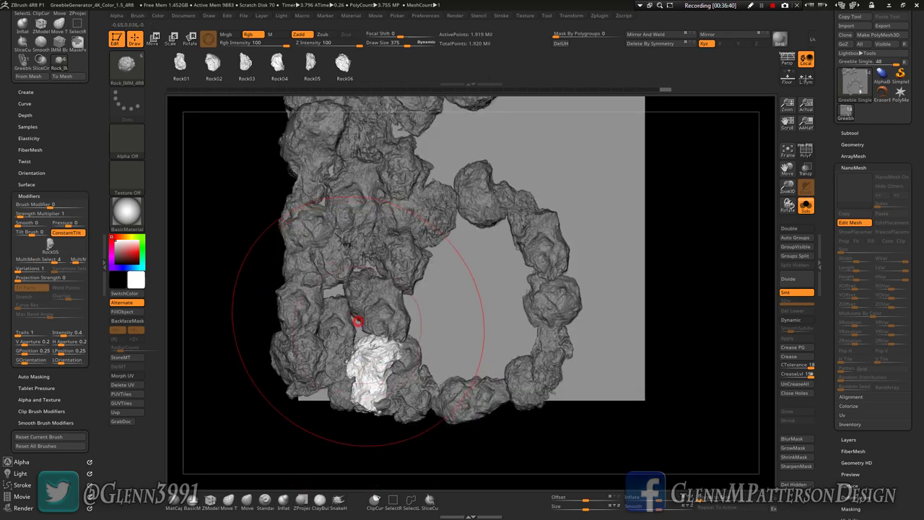
drag(357, 322, 346, 395)
mouse_move(549, 390)
mouse_down()
mouse_move(594, 386)
mouse_move(625, 404)
mouse_move(635, 388)
mouse_up()
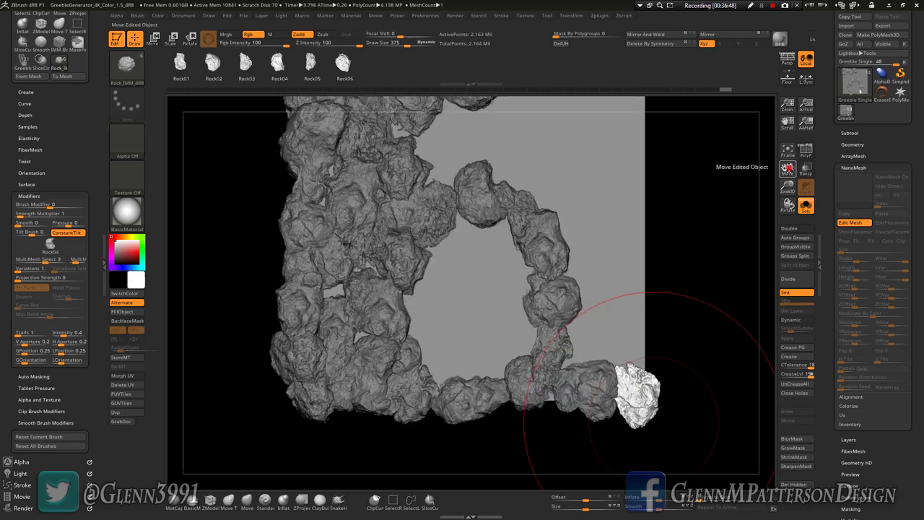
Continue inserting varied rocks along the plane's top edge to its upper-right corner, including one large Rock06 near the middle
drag(787, 168, 782, 216)
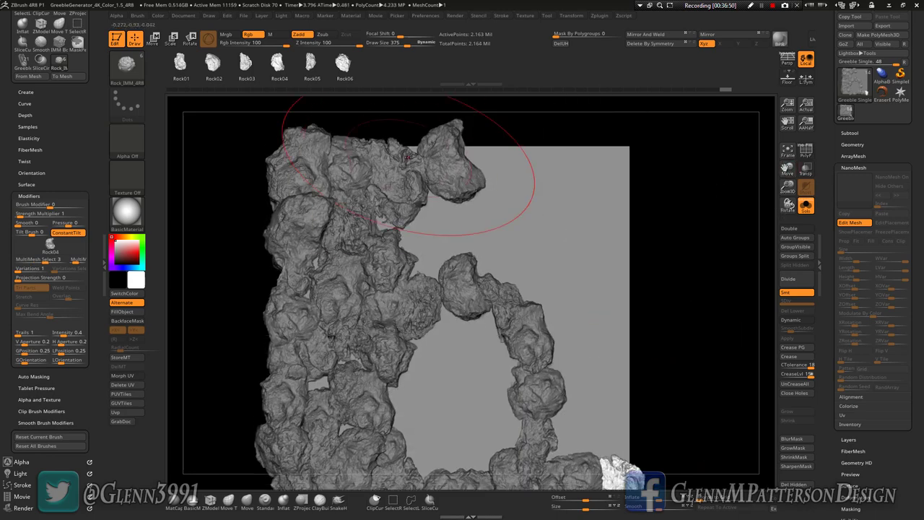
drag(409, 147, 415, 171)
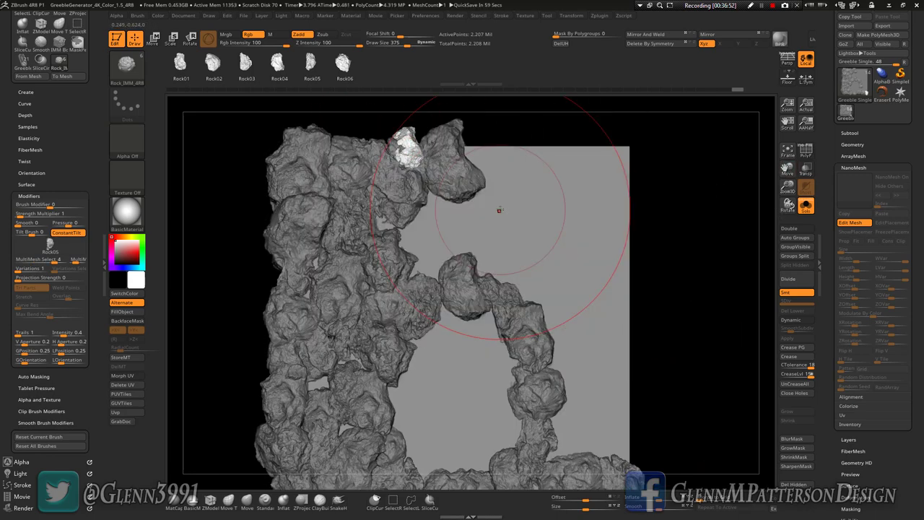
drag(417, 230, 508, 218)
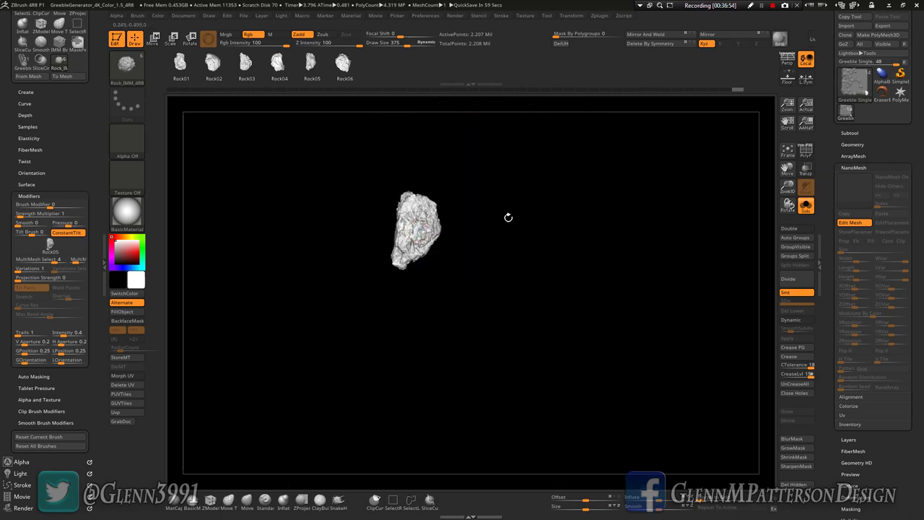
click(501, 167)
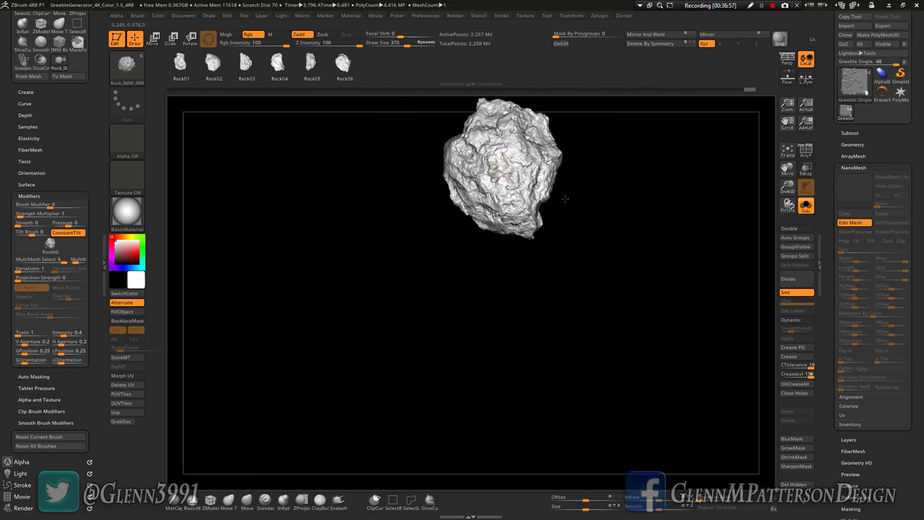
drag(562, 192, 595, 212)
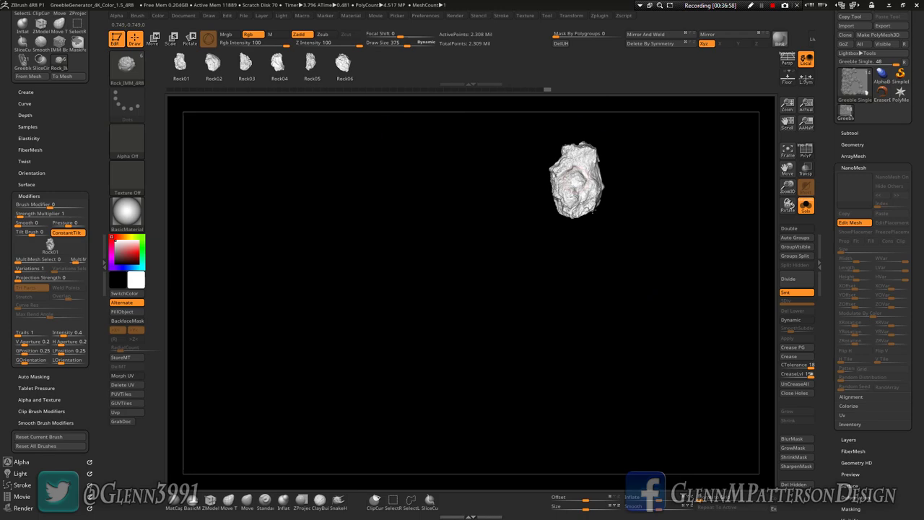
click(613, 182)
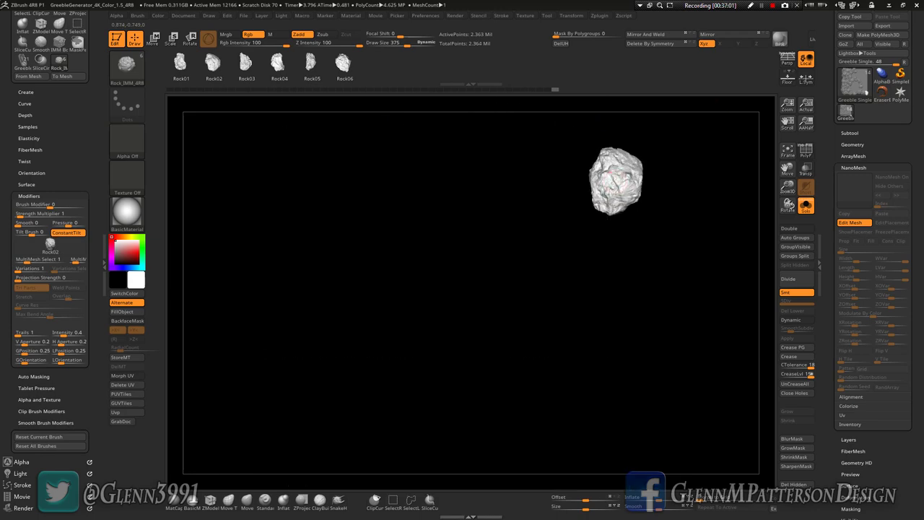
click(603, 186)
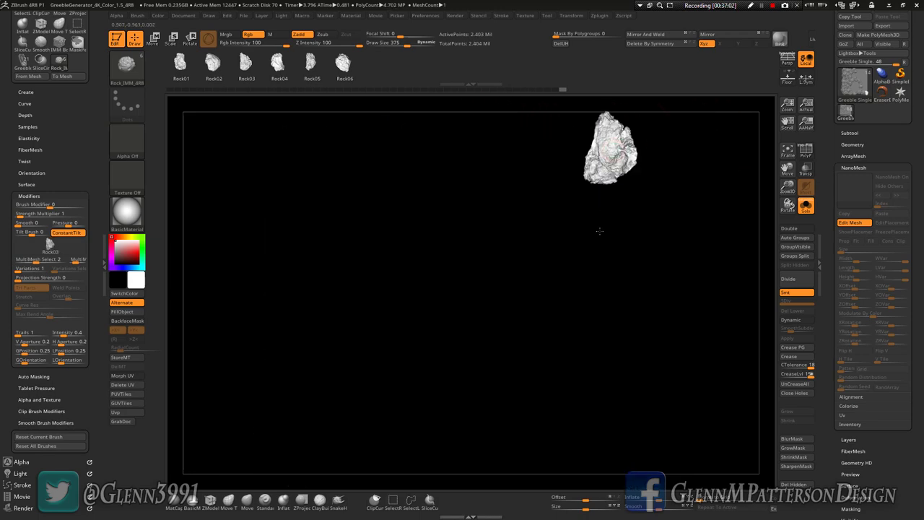
Insert a column of varied rocks down the plane's right edge to the lower-right corner
click(616, 224)
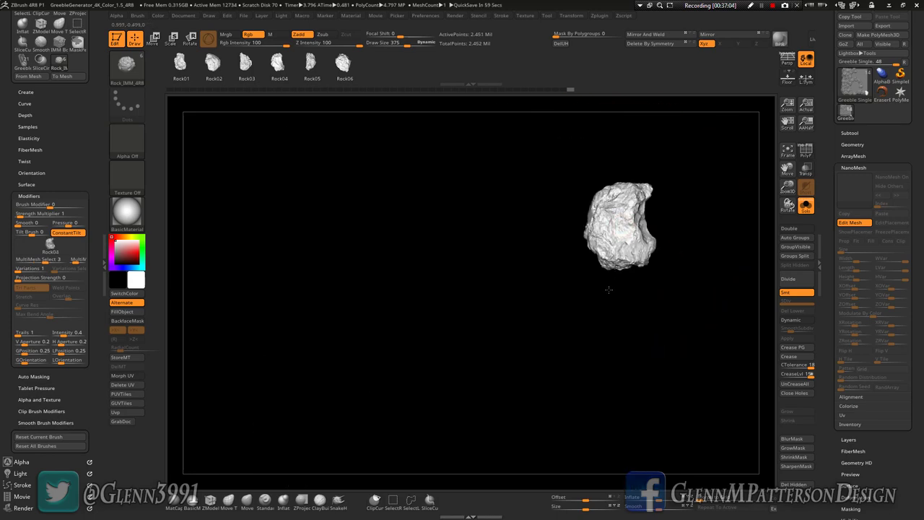
click(606, 307)
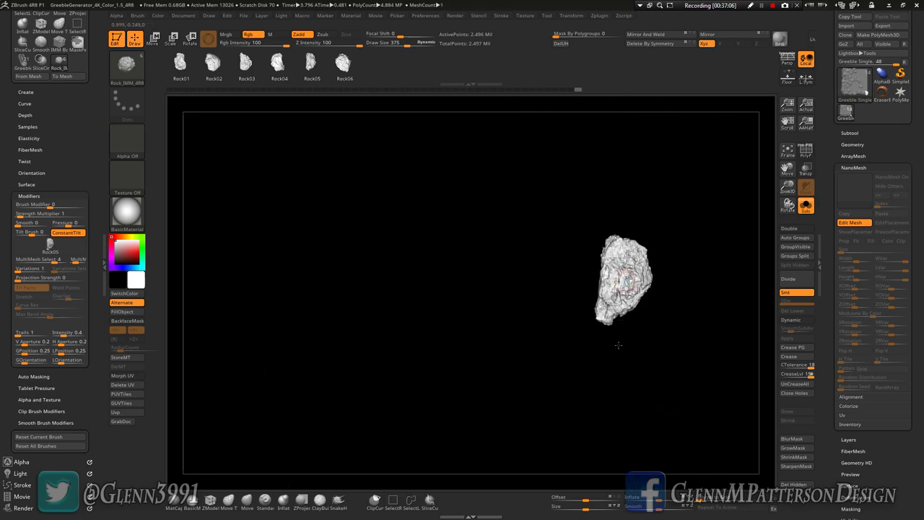
click(619, 345)
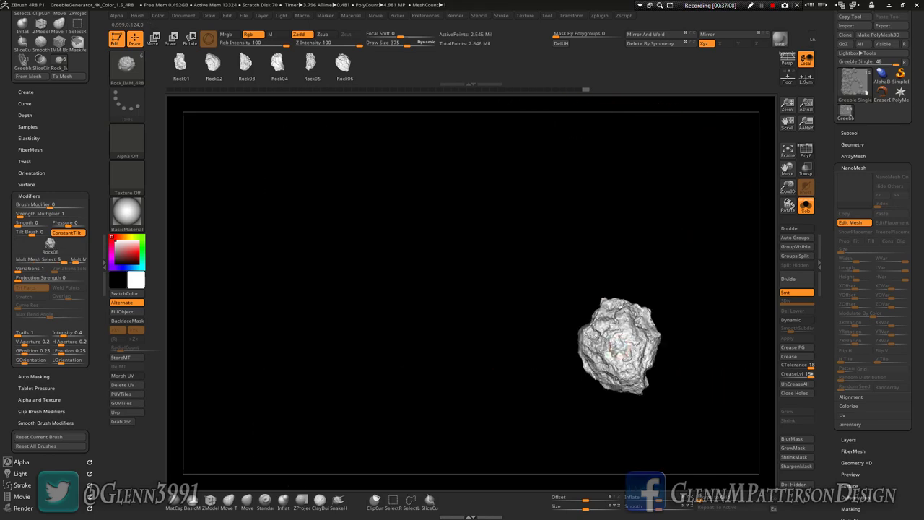
click(612, 416)
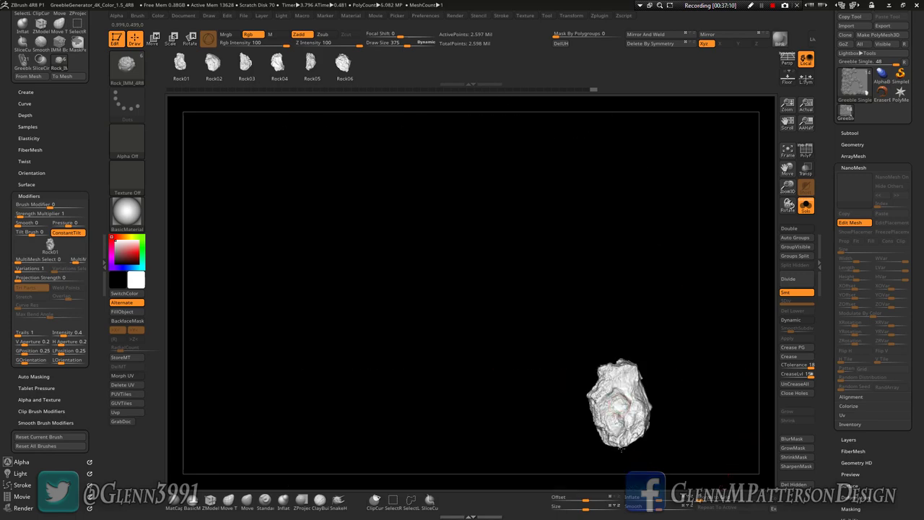
click(621, 452)
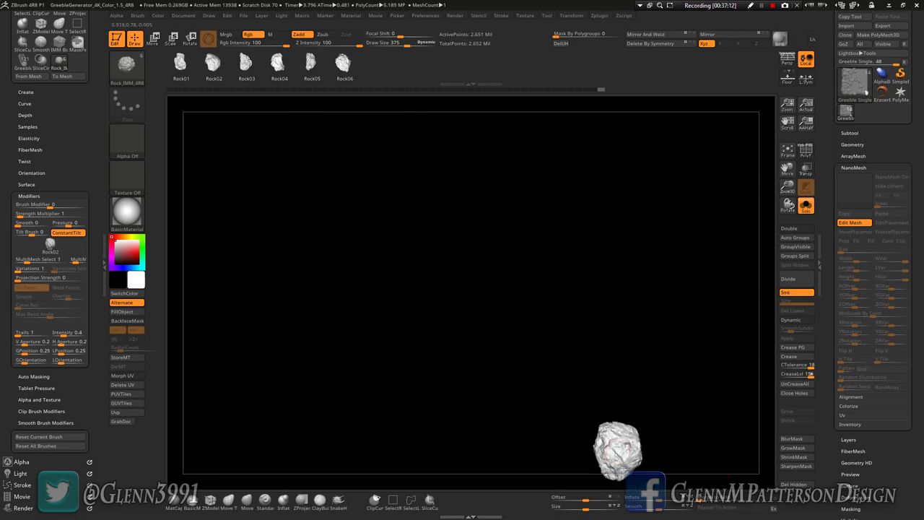
click(583, 424)
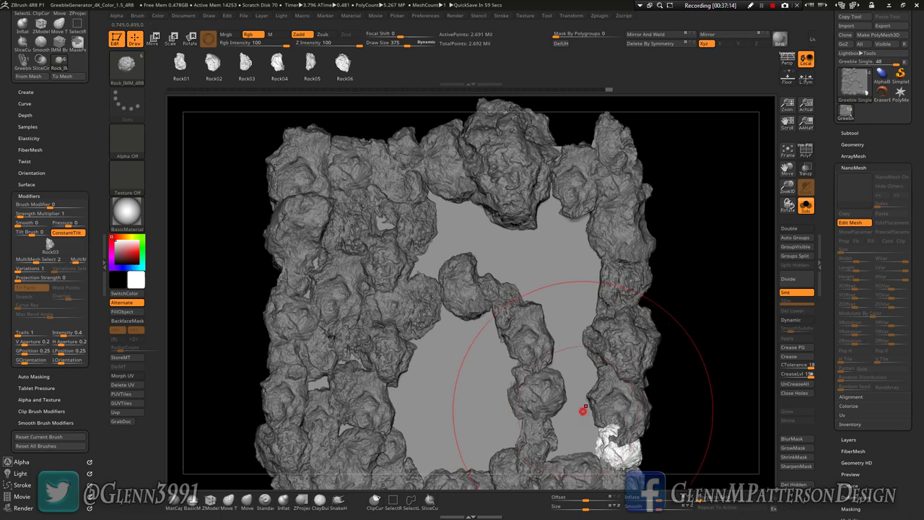
Fill the area between the arch and the right-edge column with varied rocks
click(573, 370)
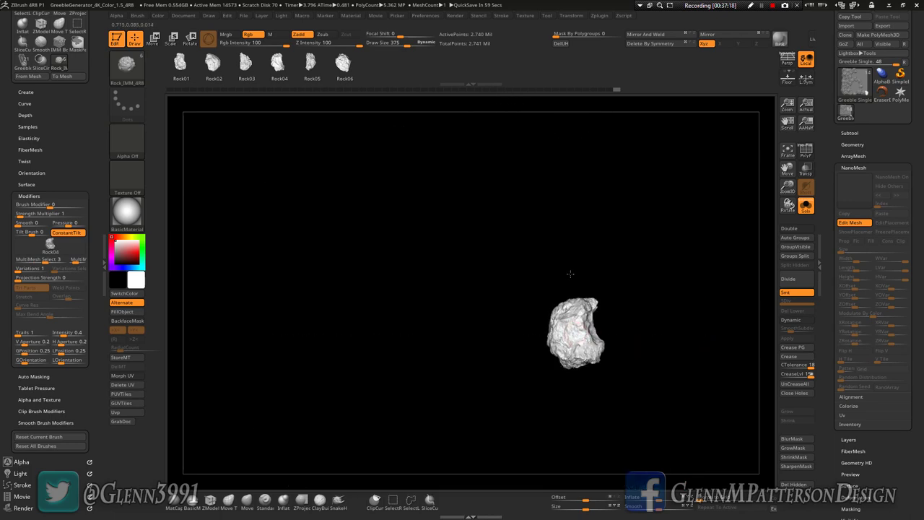
click(581, 274)
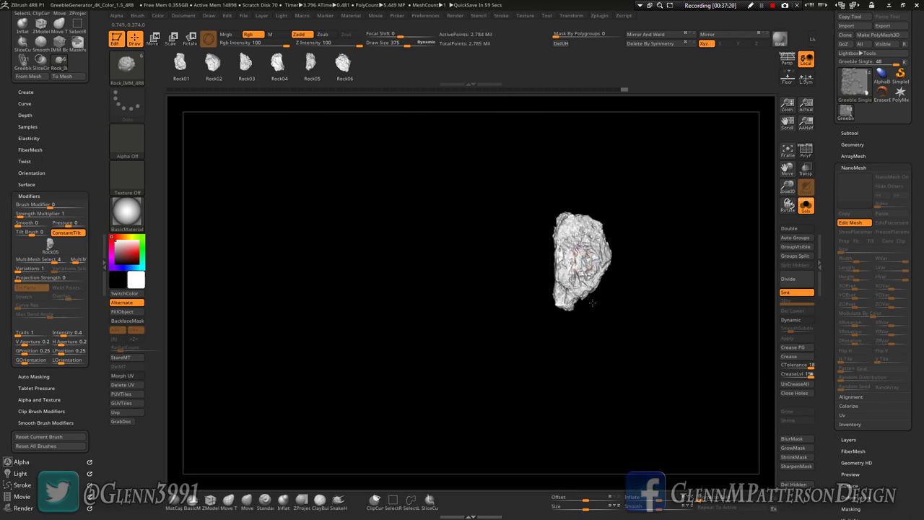
click(593, 302)
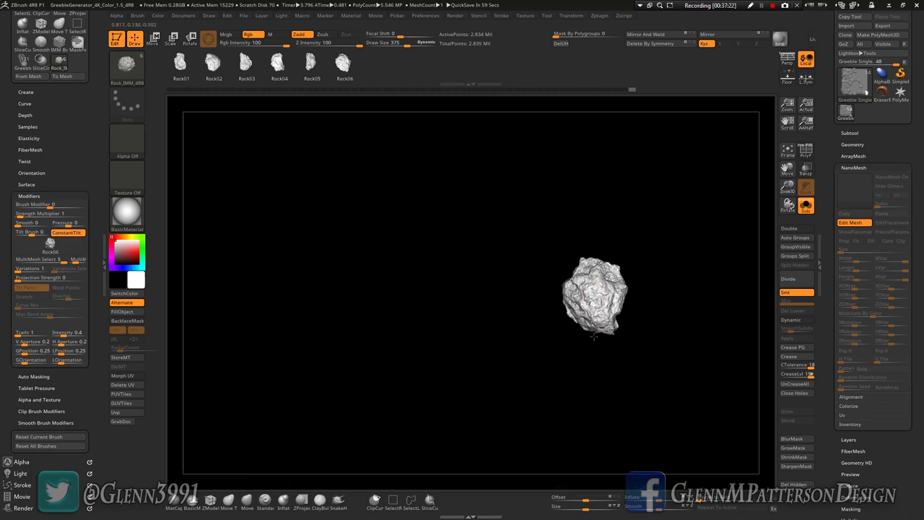
click(562, 204)
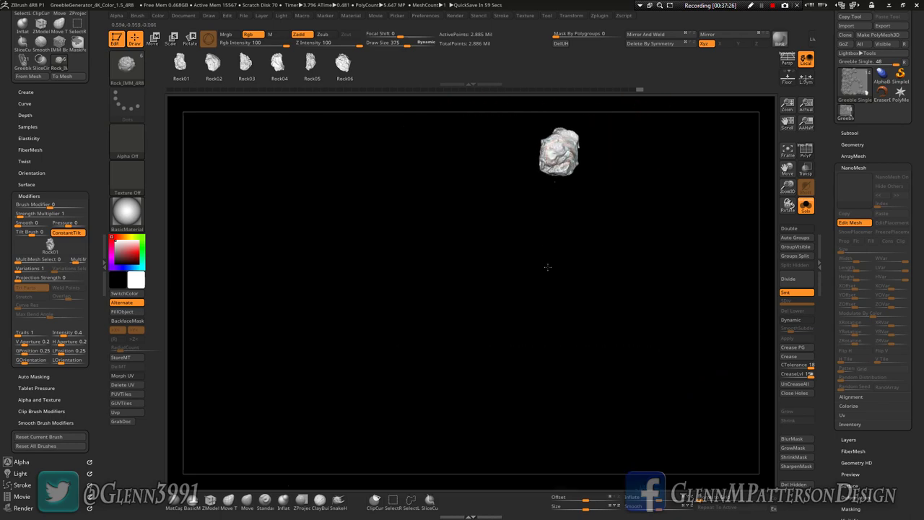
click(548, 231)
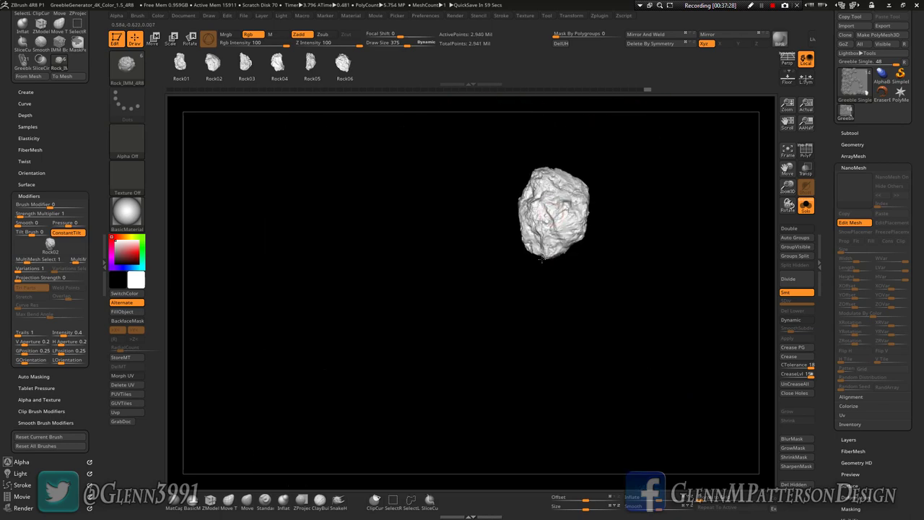
click(541, 260)
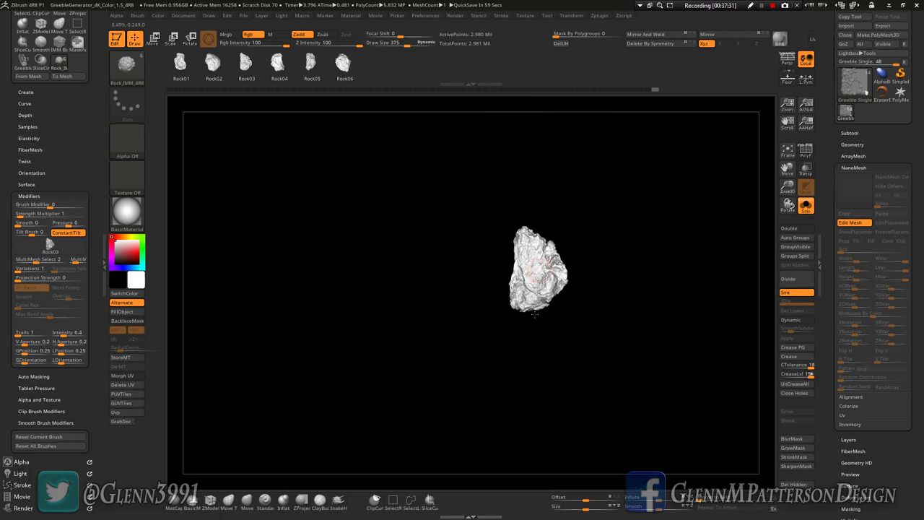
click(537, 318)
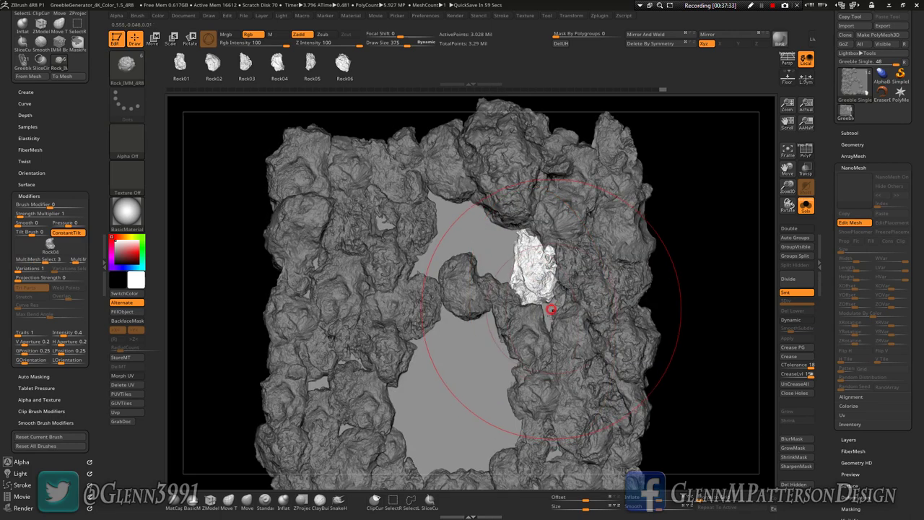
Cover the gaps above the arch and in the rocks to its left with more rocks, leaving the arch opening clear
click(479, 247)
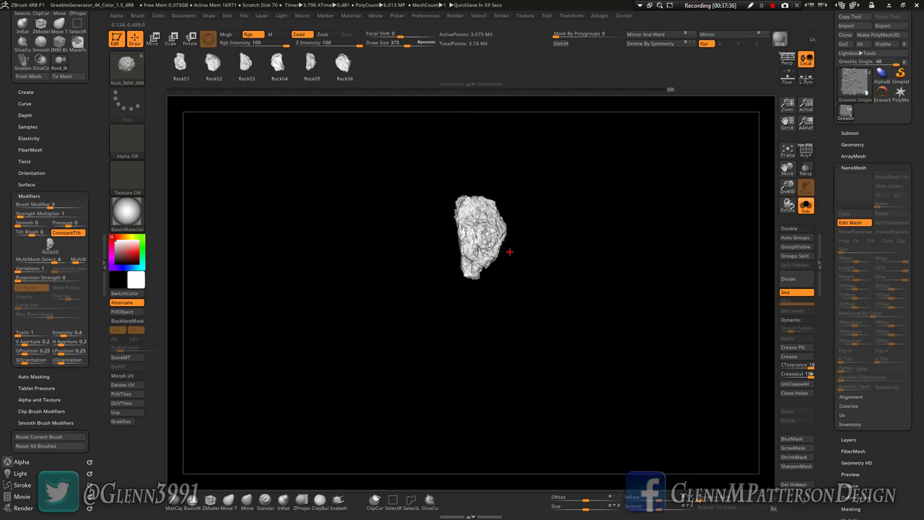
click(509, 261)
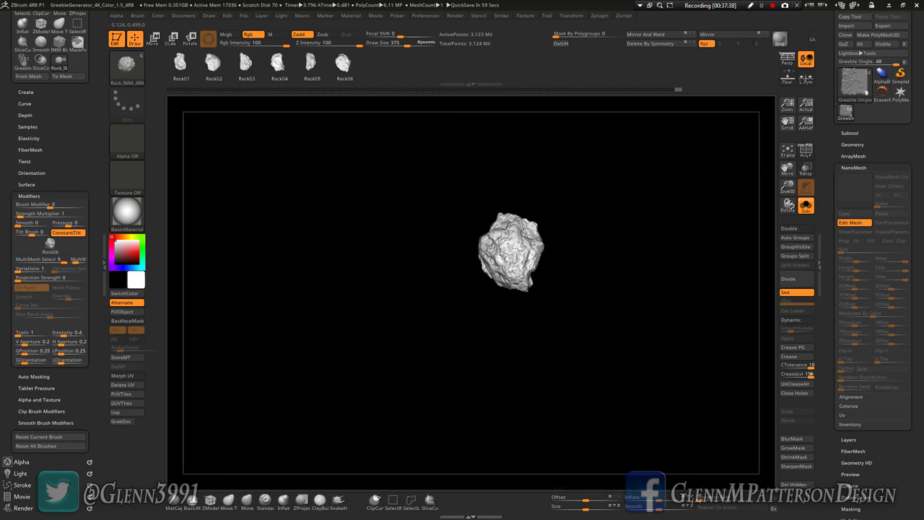
click(450, 237)
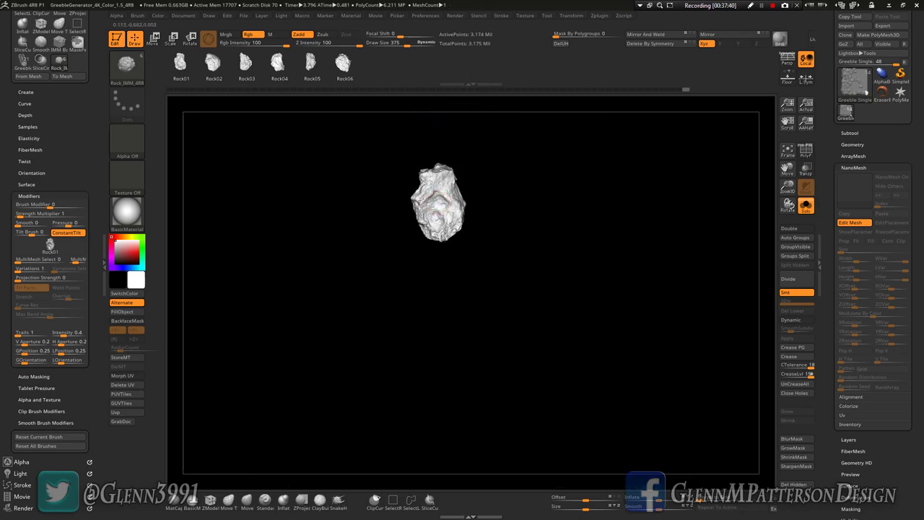
click(444, 233)
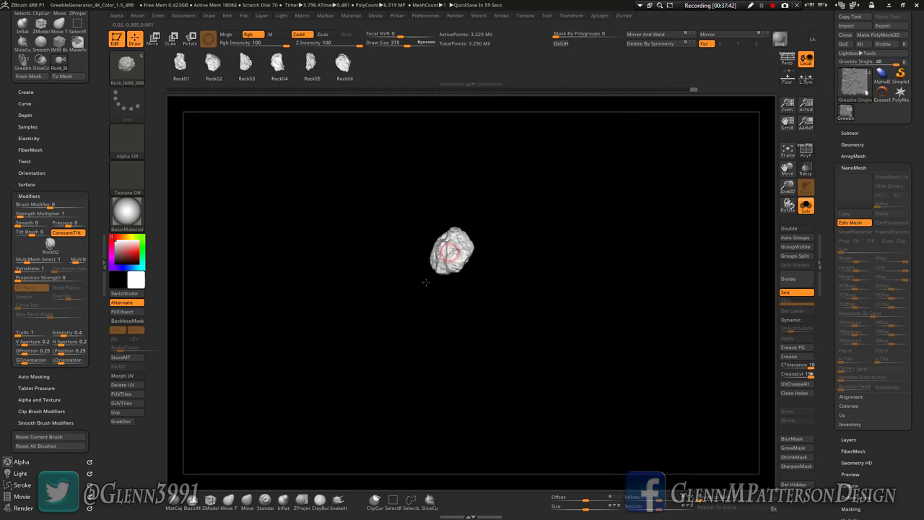
click(424, 279)
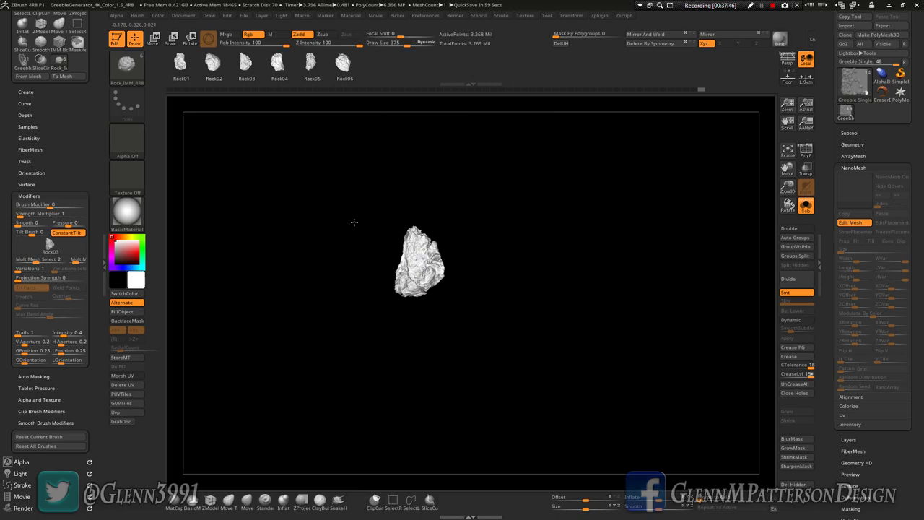
click(366, 229)
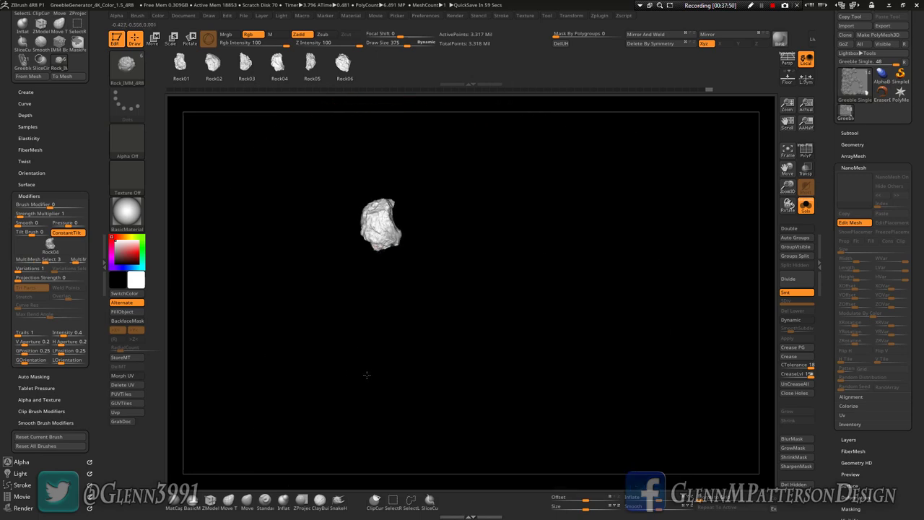
drag(317, 383, 312, 413)
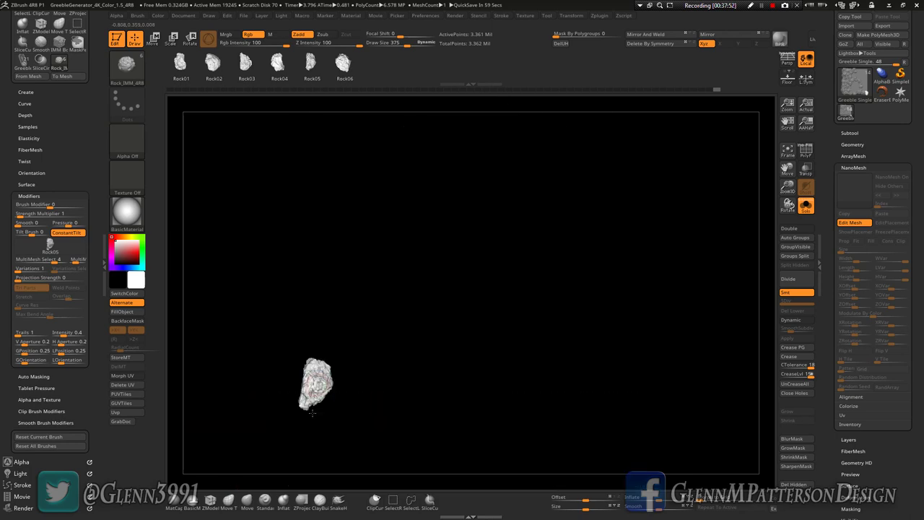
drag(498, 393, 537, 389)
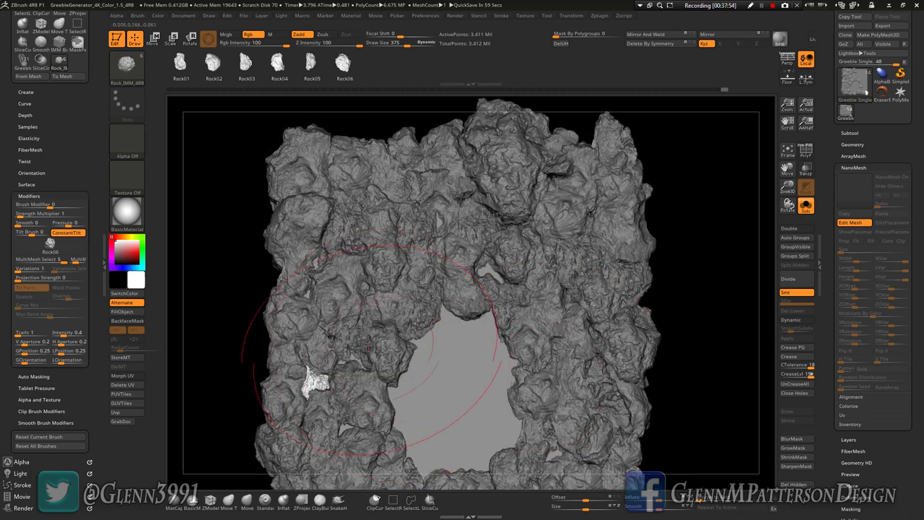
drag(368, 349, 340, 411)
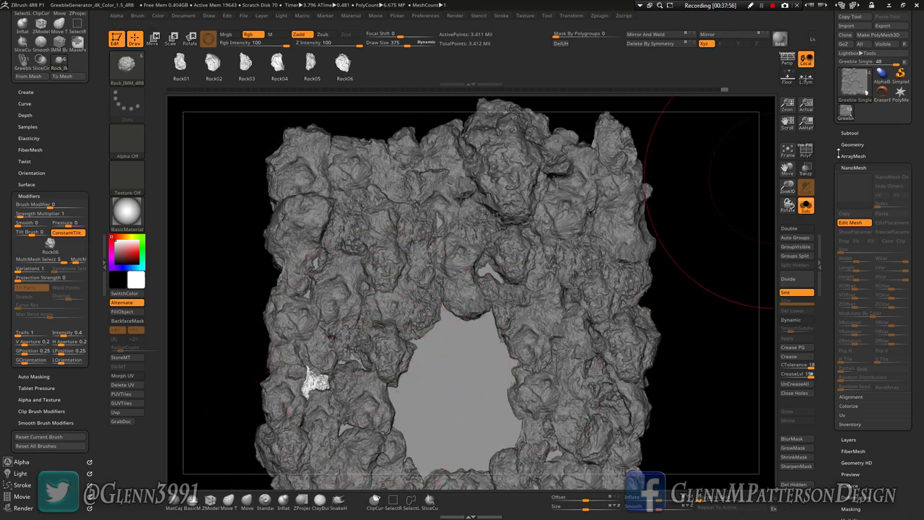
Clear the mask from the whole mesh and hide the base plane's polygroup behind the rocks
click(788, 154)
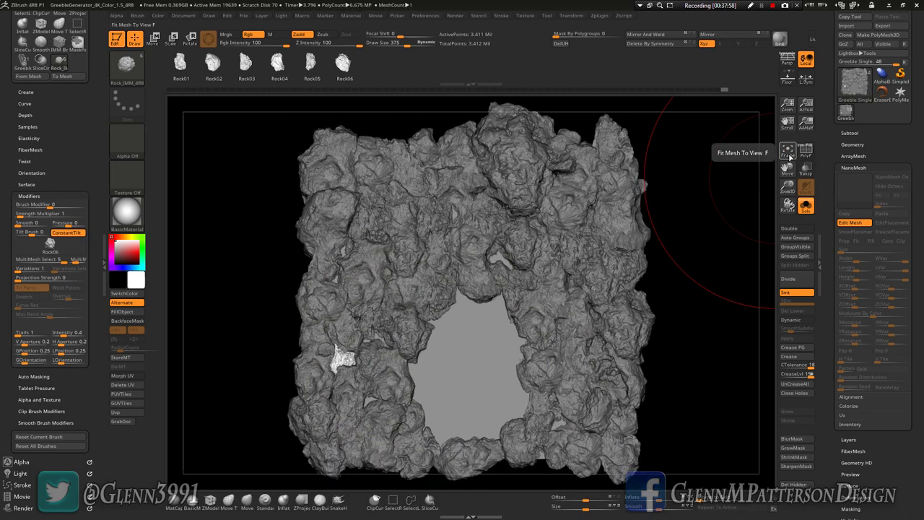
key(ctrl+shift)
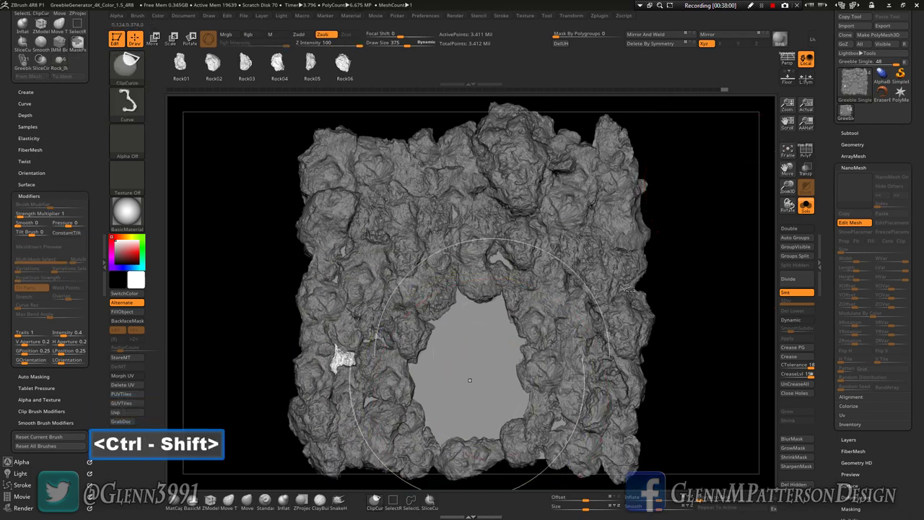
mouse_move(671, 245)
ctrl+mouse_down()
mouse_move(697, 354)
mouse_move(692, 334)
ctrl+mouse_up()
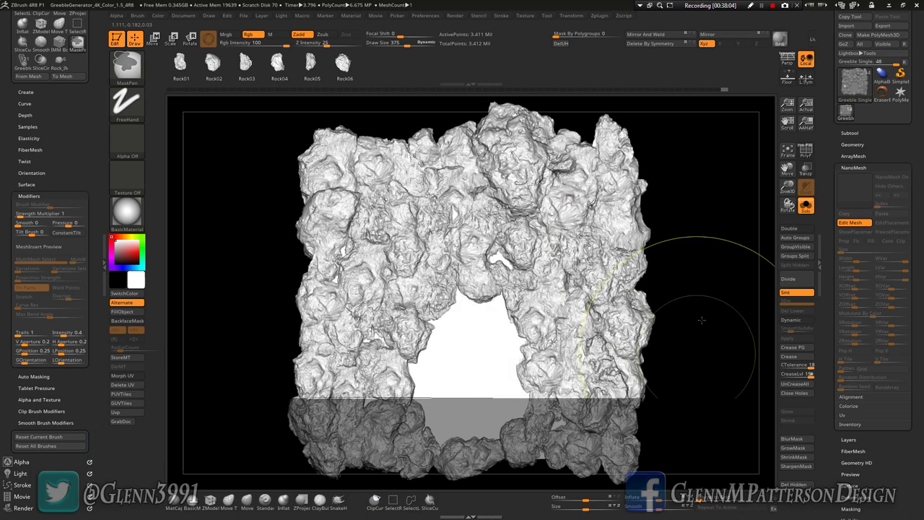
key(ctrl+shift)
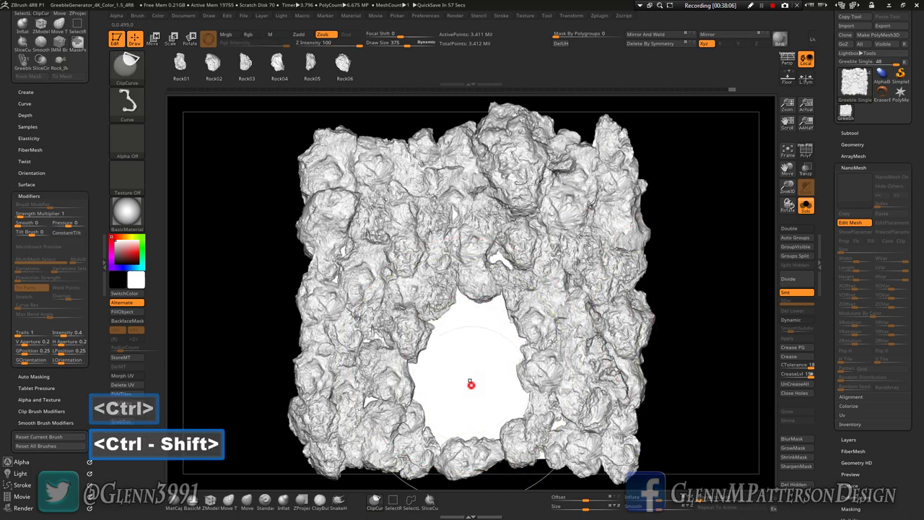
ctrl+shift+click(469, 373)
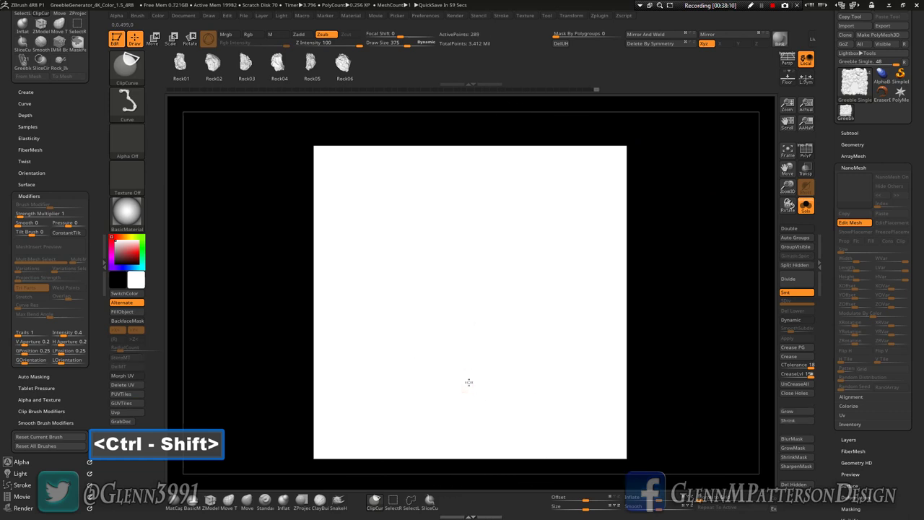
ctrl+shift+click(469, 382)
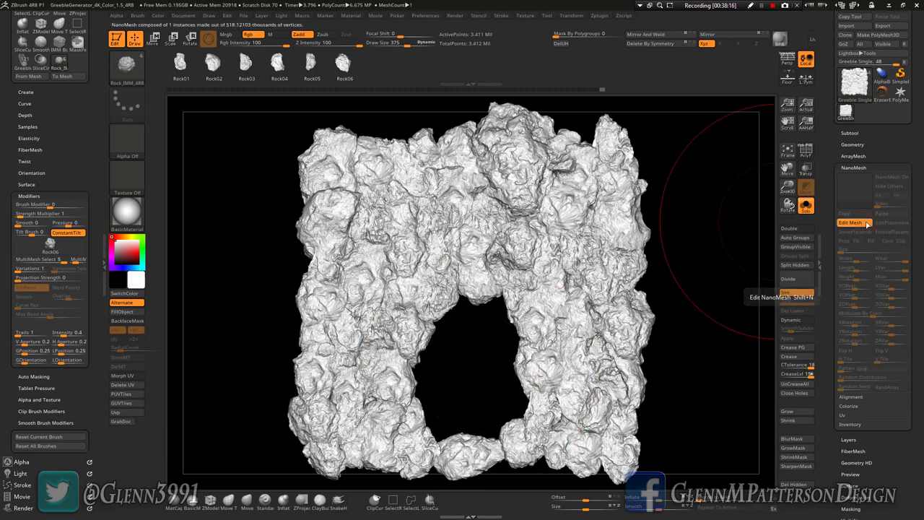
Finish editing the rock source mesh and return to the tiled NanoMesh on the panel
click(851, 222)
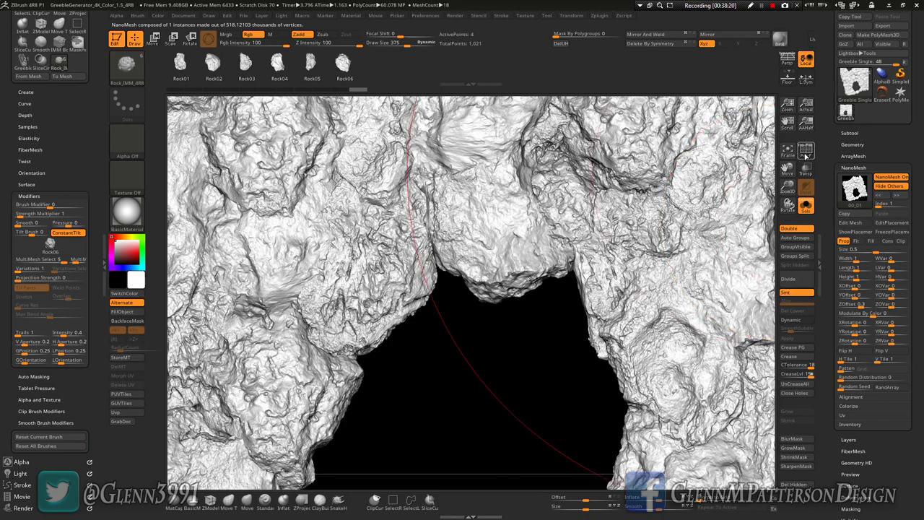
drag(788, 106, 797, 0)
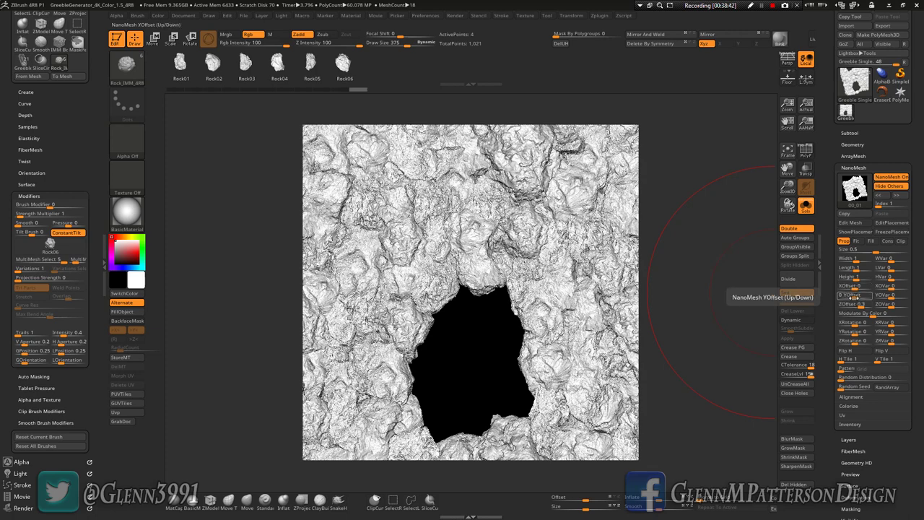
Shift the rock tile vertically, testing YOffset values of 1 and 0.25 before setting it to 0.5
drag(854, 298, 853, 298)
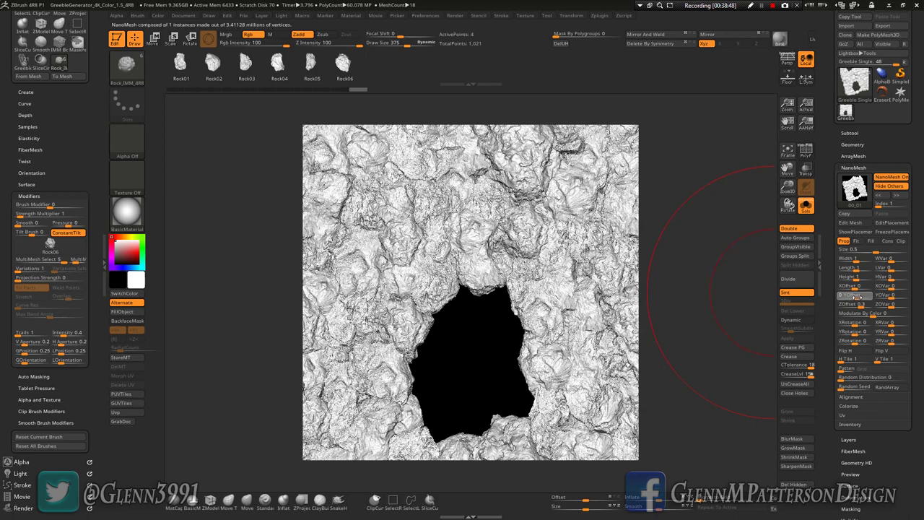
drag(857, 296, 864, 297)
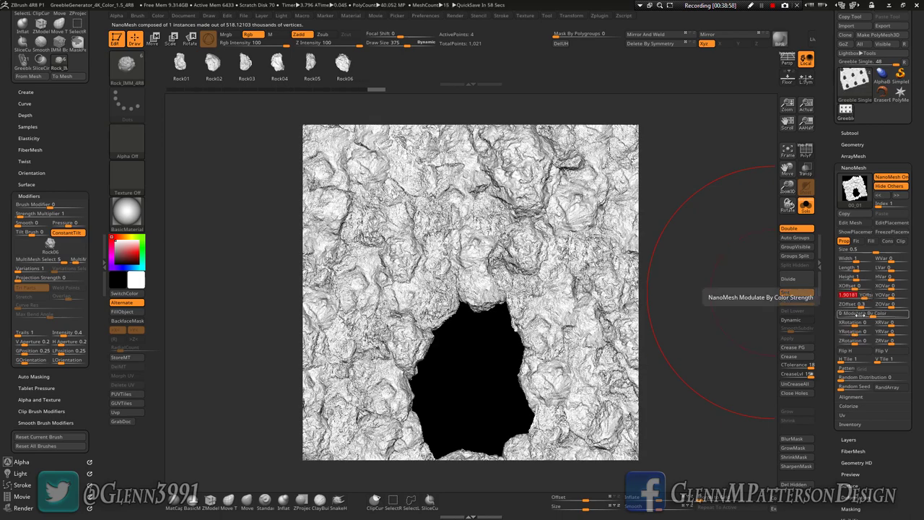
text(1)
key(Return)
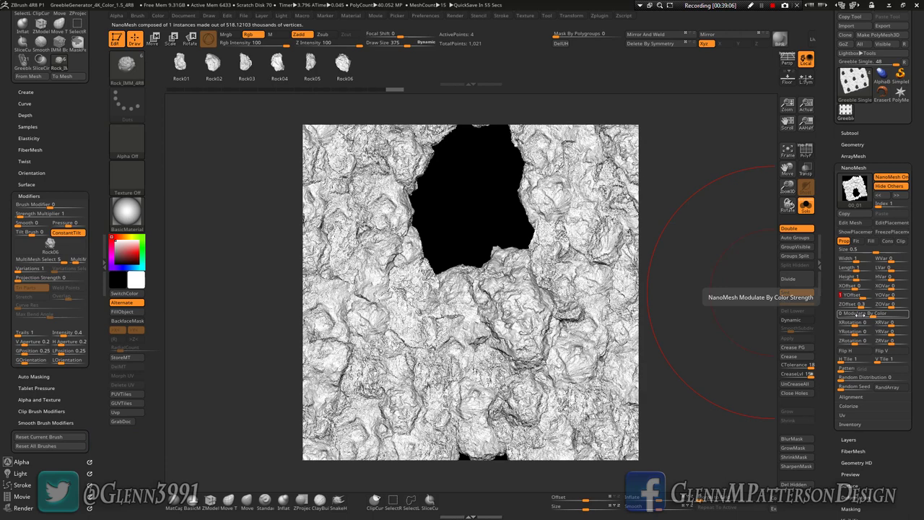
text(.)
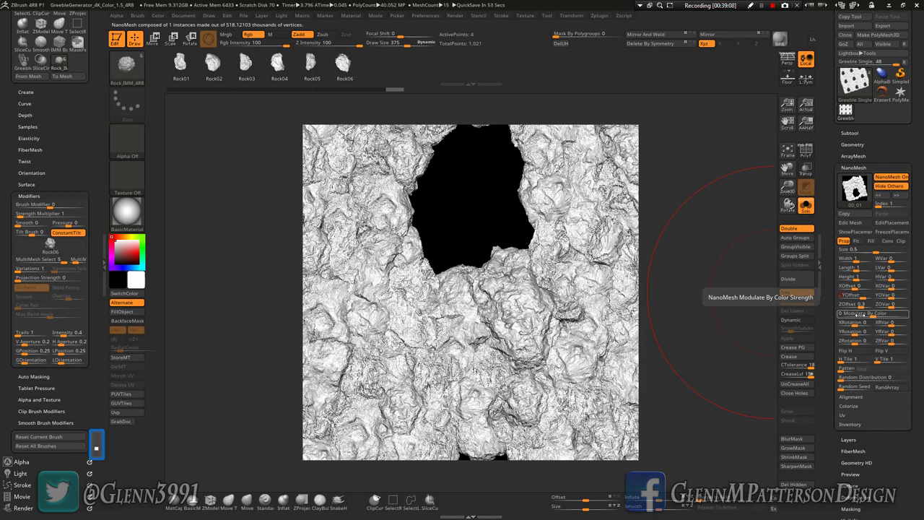
text(25)
key(Return)
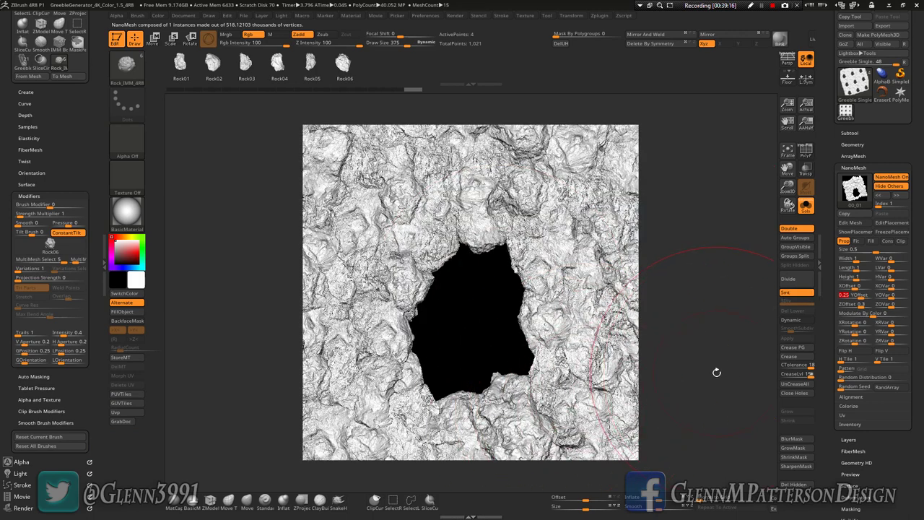
text(.5)
key(Return)
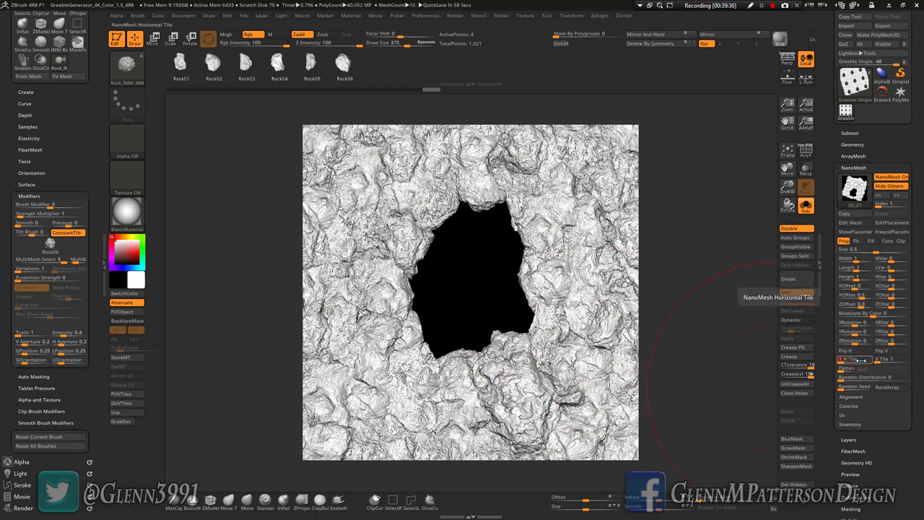
Try repeating the rock NanoMesh with H Tile and V Tile both set to 2
key(2)
key(Tab)
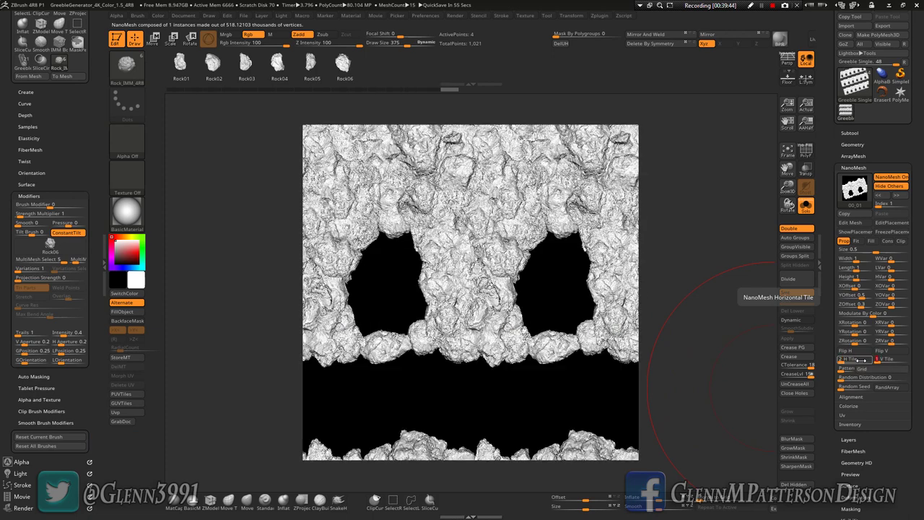
text(2)
key(Return)
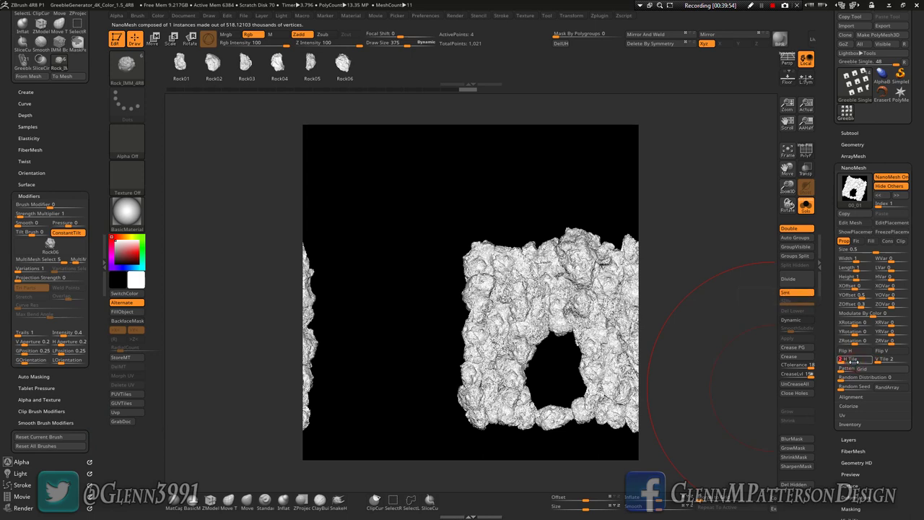
Reset the rock NanoMesh's H Tile and V Tile to 1
text(1)
key(Return)
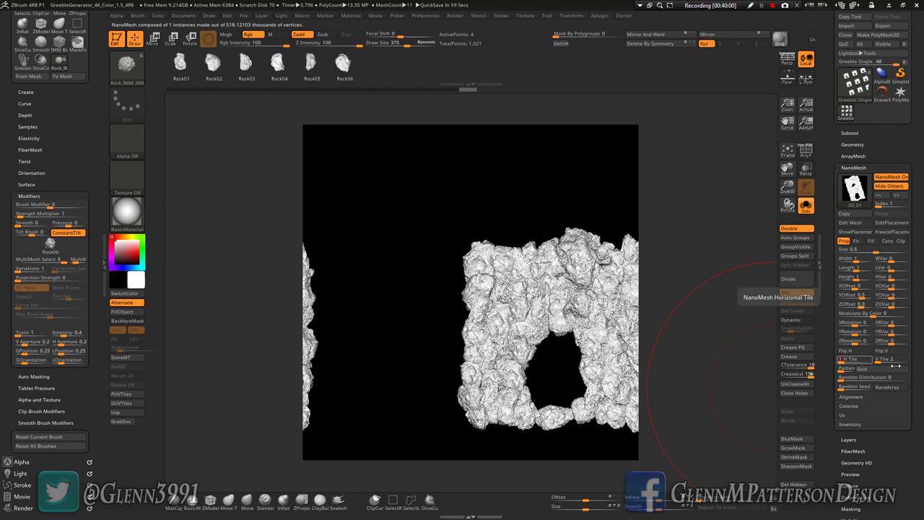
click(900, 362)
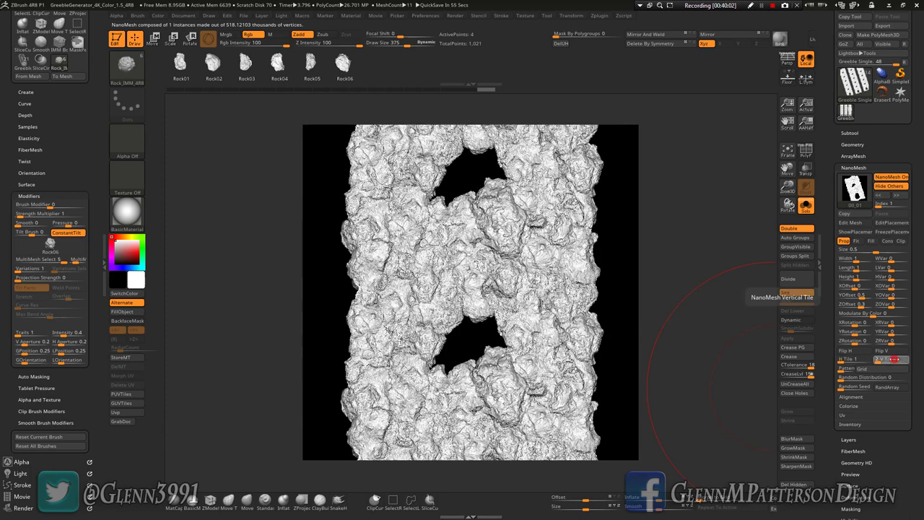
text(1)
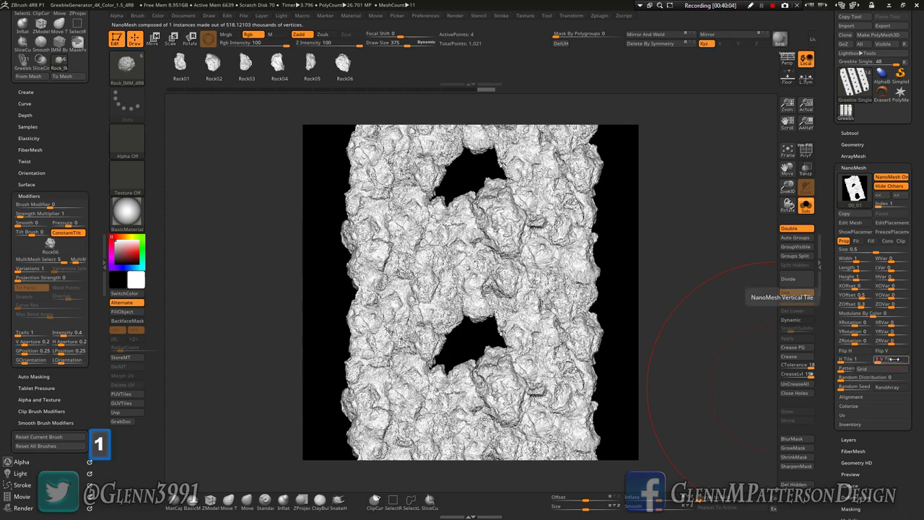
key(Return)
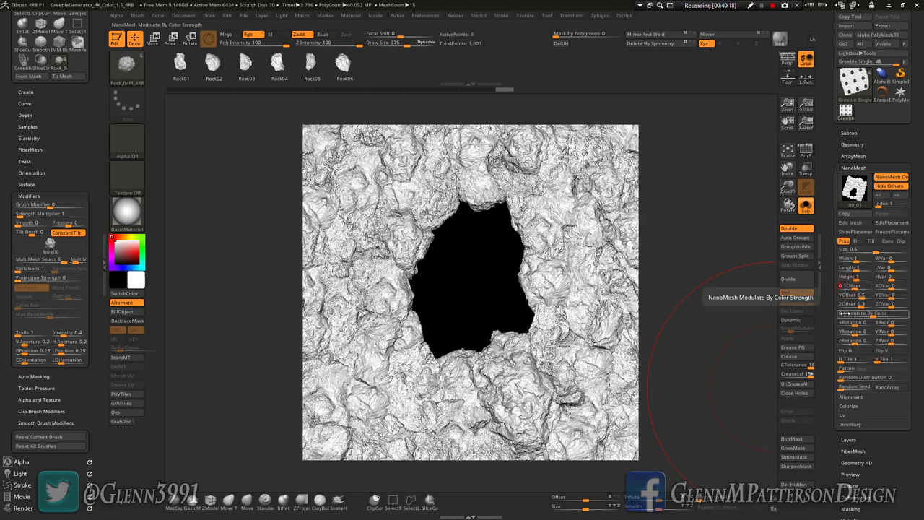
Try shifting the rock tile horizontally with XOffset values of -0.5, -0.6 and -0.8, and reset XOffset to 0
text(.5)
key(Return)
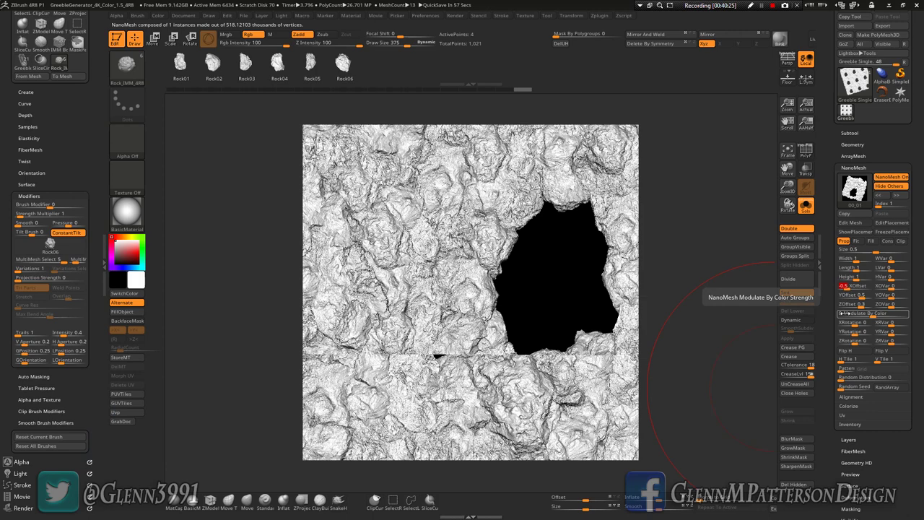
text(-.6)
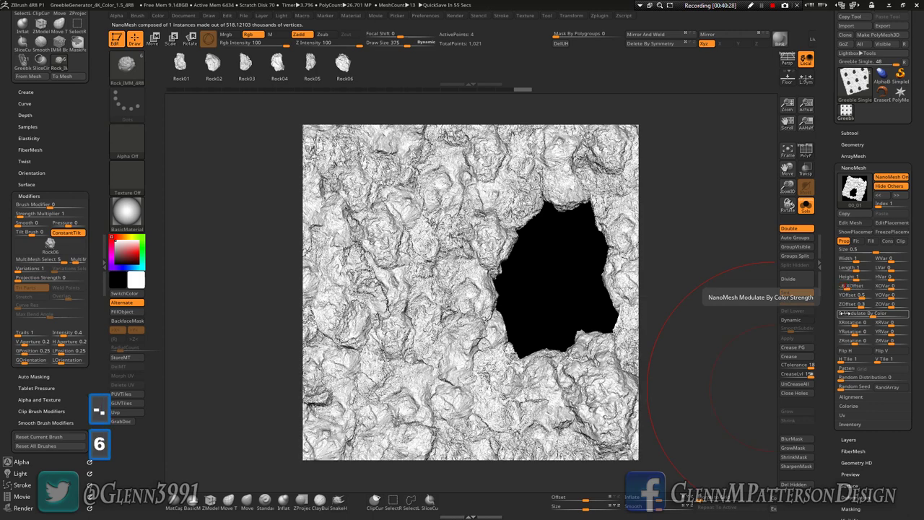
key(Return)
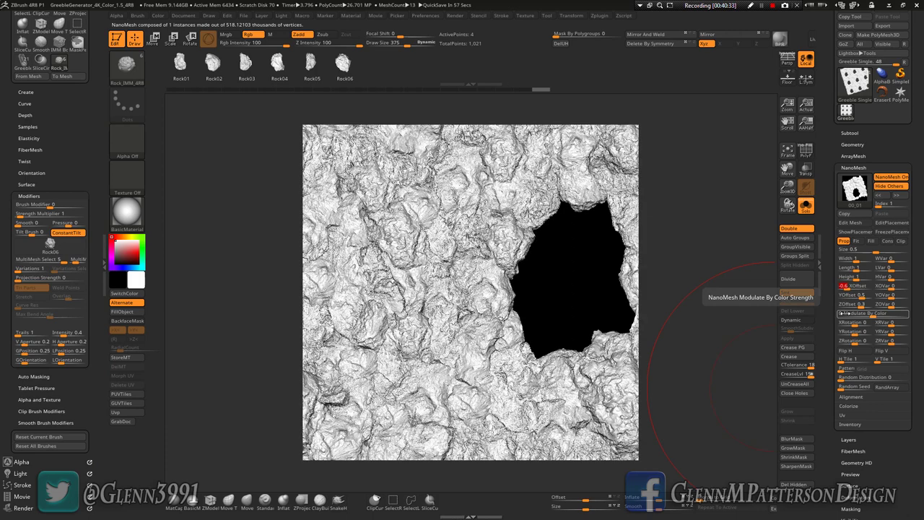
text(-.8)
key(Return)
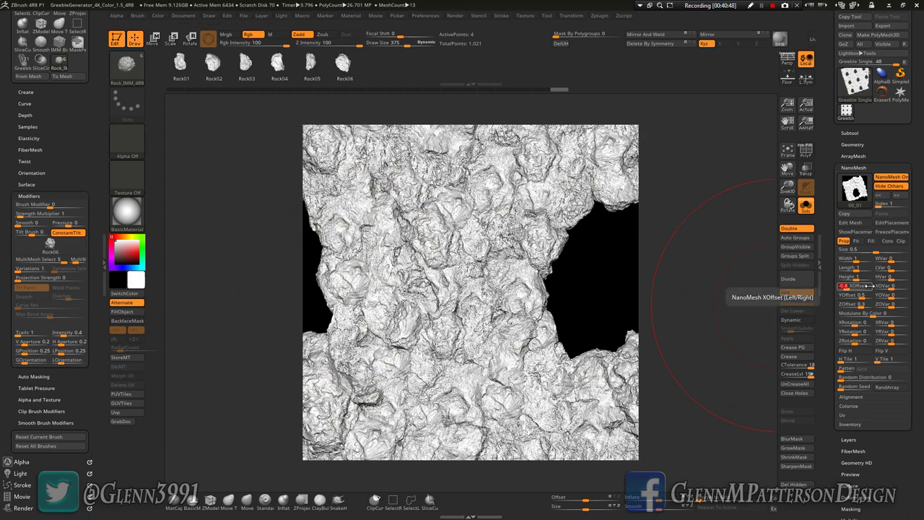
text(0)
key(Return)
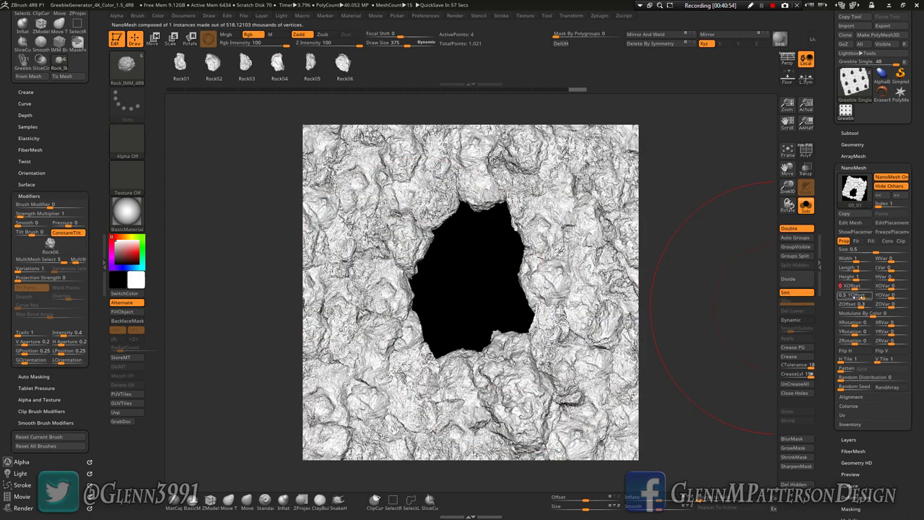
Set the rock NanoMesh's ZOffset to 0 and switch back to the greeble NanoMesh at index 0
click(856, 304)
click(849, 308)
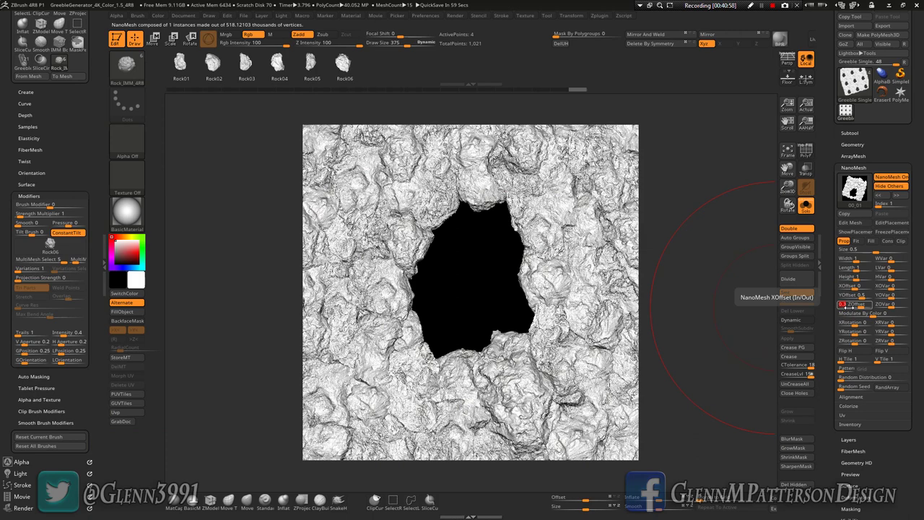
text(0)
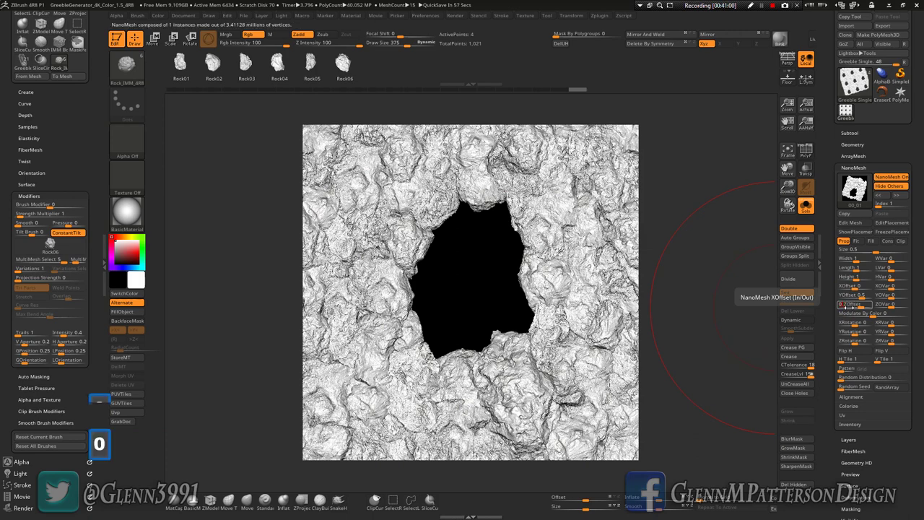
key(Return)
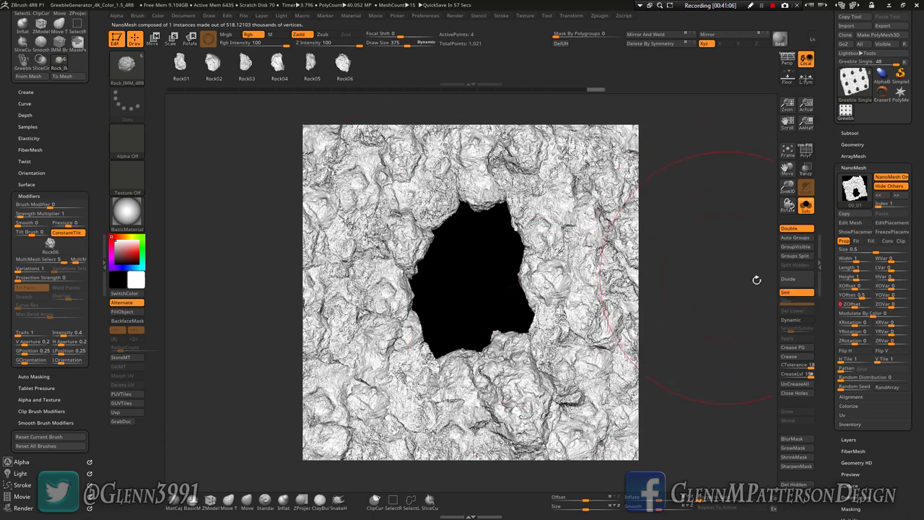
click(881, 196)
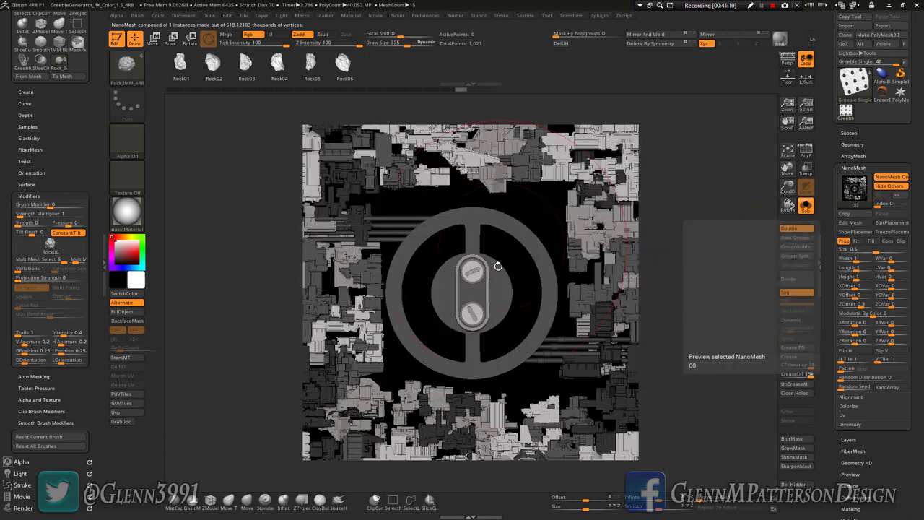
Select the Greeble Multi subtool and open its first NanoMesh for mesh editing with PolyFrame display on at half size
click(846, 133)
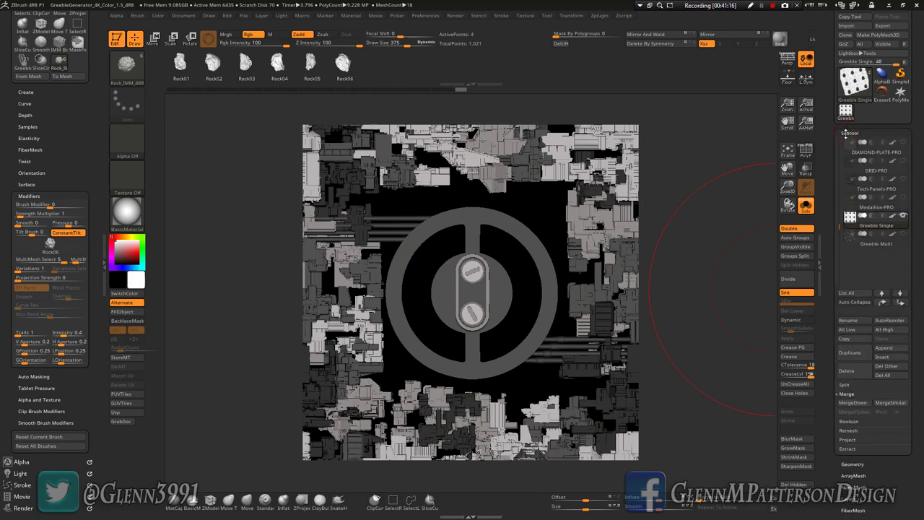
click(896, 245)
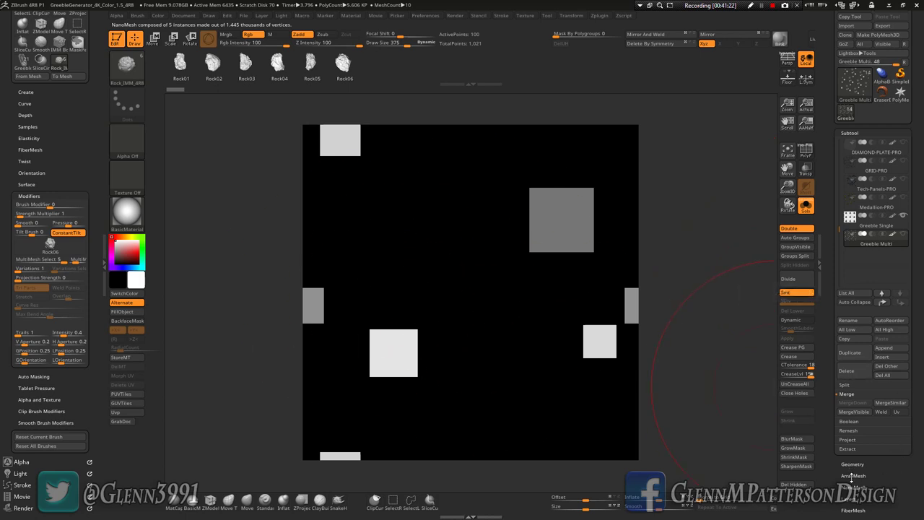
drag(874, 463, 872, 265)
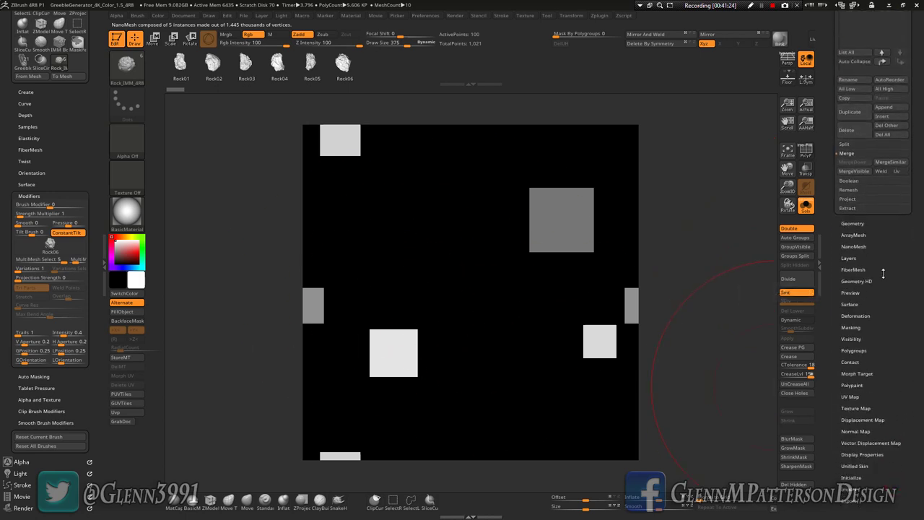
click(854, 246)
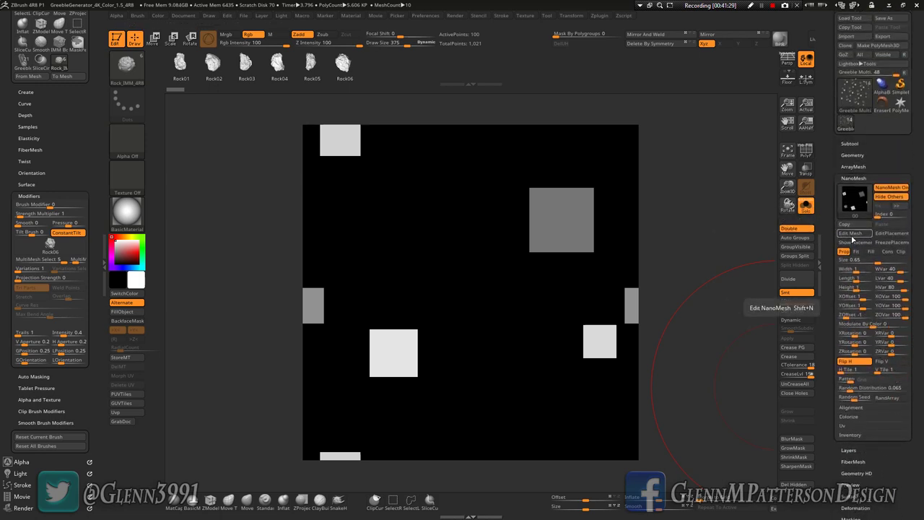
click(856, 235)
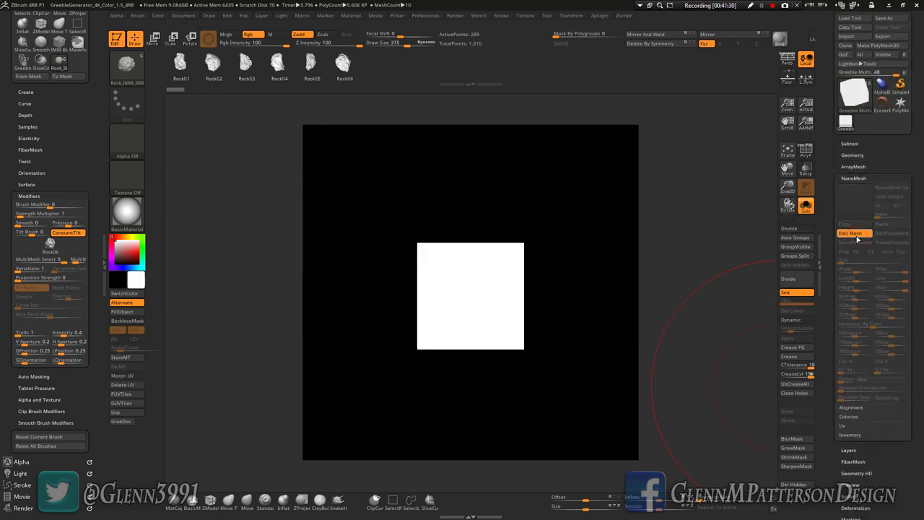
click(806, 154)
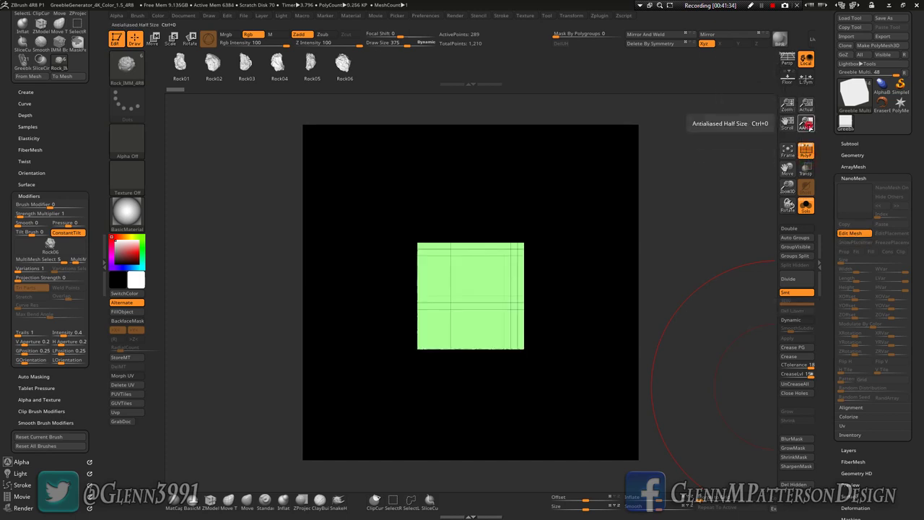
click(806, 124)
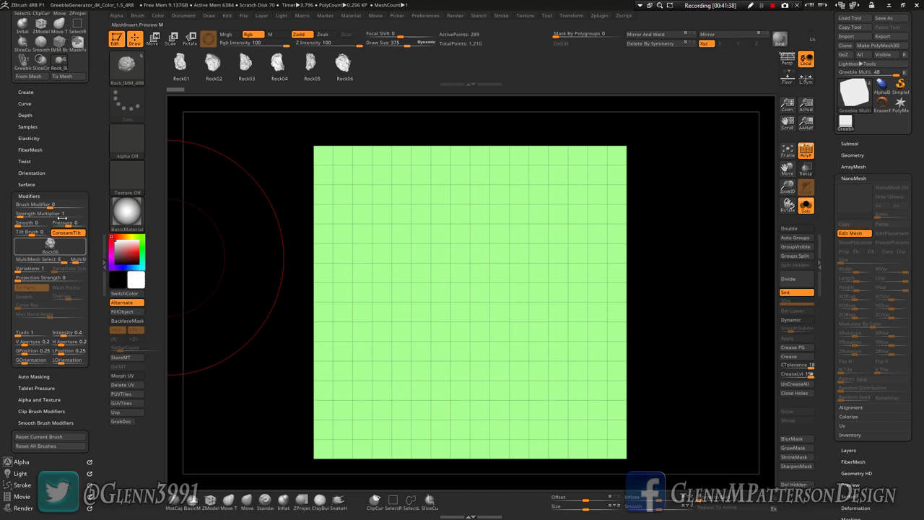
Insert the JSplacement03 part from the greeble insert brush at the plane's centre, large enough to cover most of it
click(20, 61)
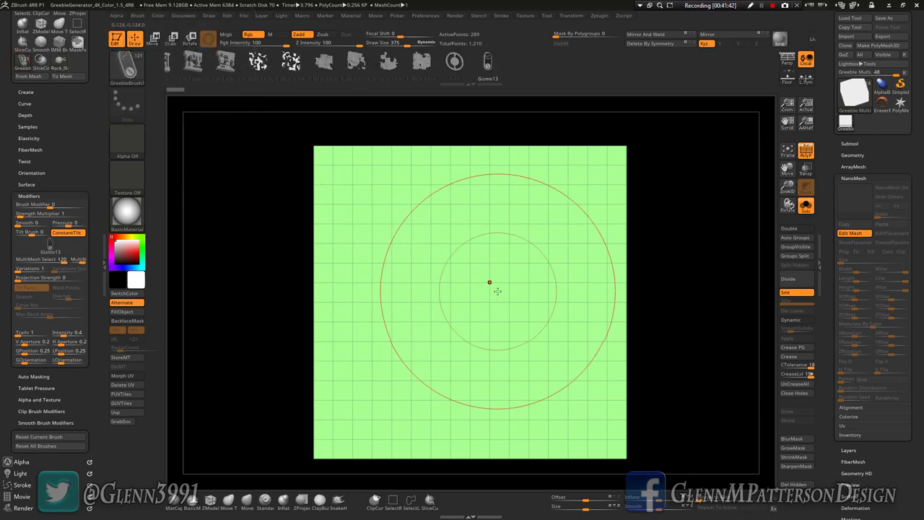
key(m)
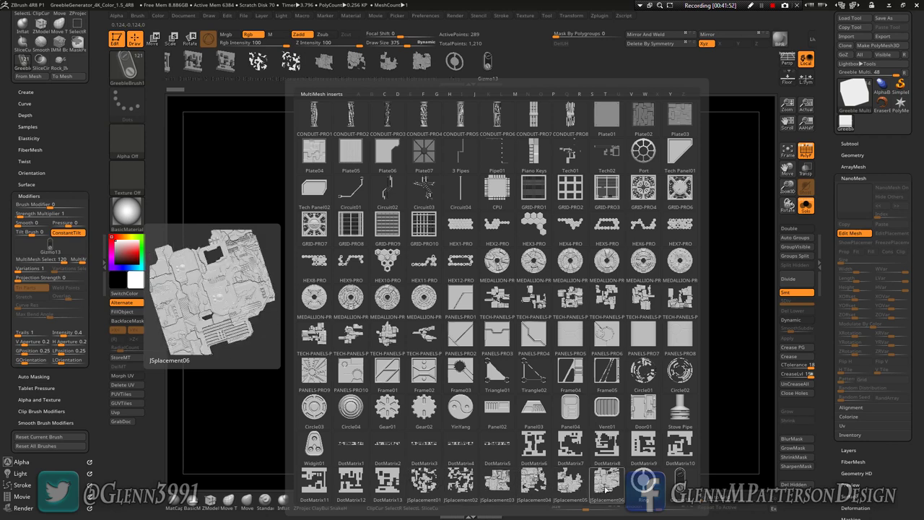
click(499, 482)
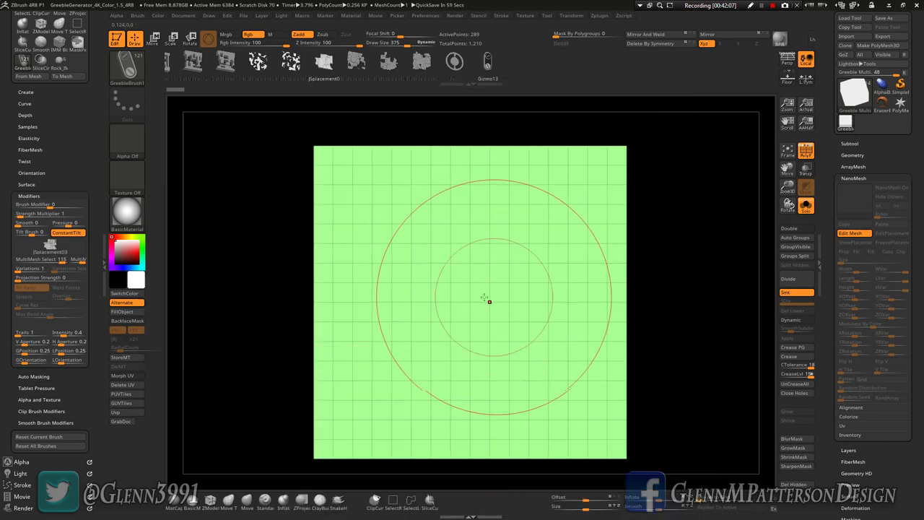
mouse_move(470, 303)
mouse_down()
mouse_move(480, 462)
mouse_move(470, 478)
mouse_up()
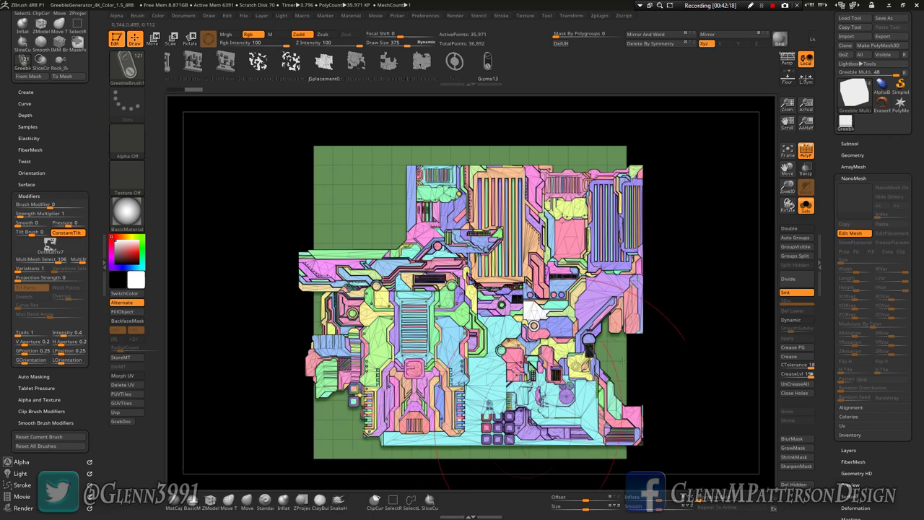
Hide the base plane so only the inserted greeble part stays in the source mesh, and turn off the PolyFrame display
key(ctrl)
key(ctrl+shift)
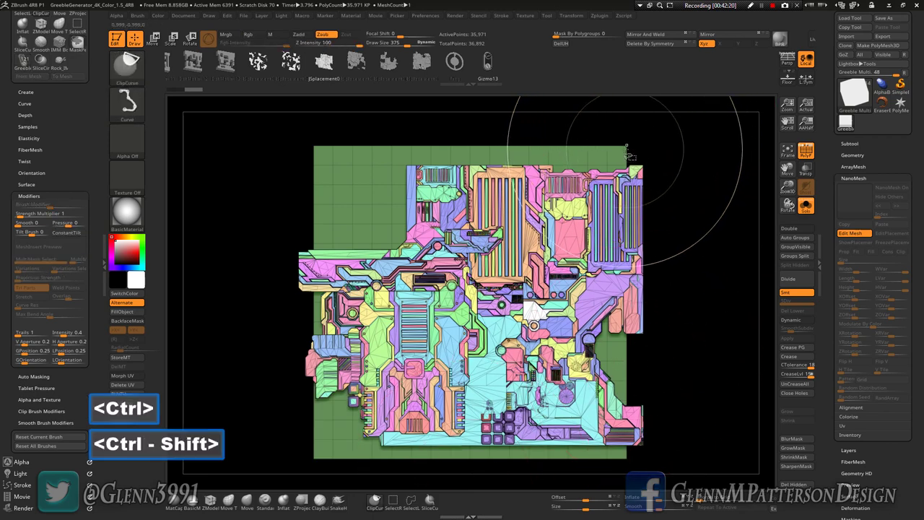
ctrl+drag(688, 259, 706, 315)
ctrl+shift+click(624, 146)
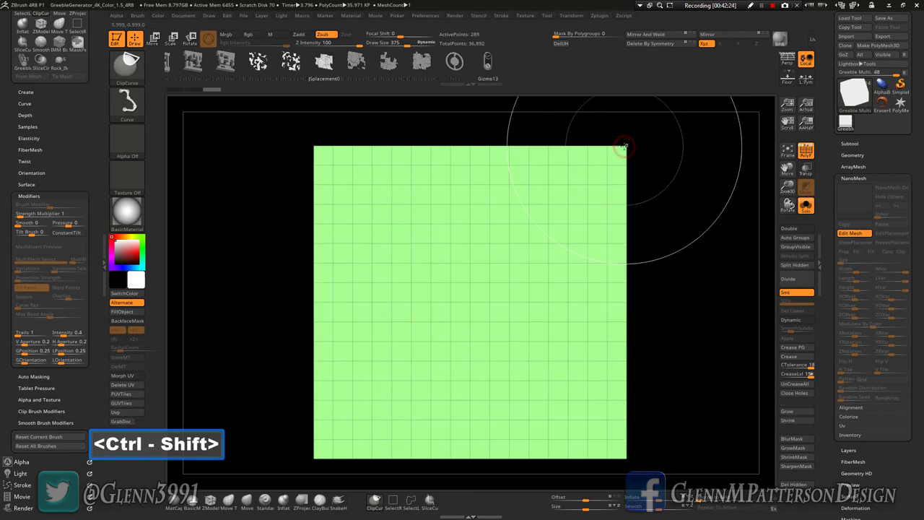
ctrl+shift+click(625, 146)
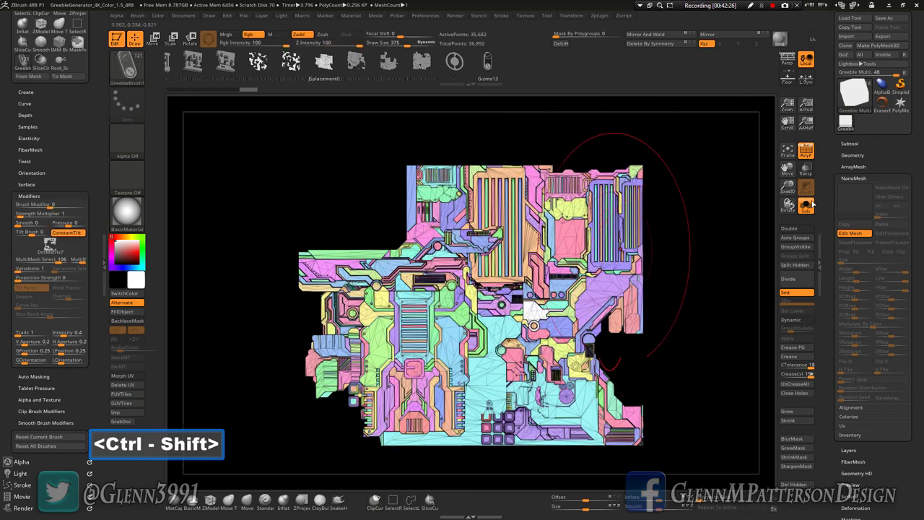
click(801, 153)
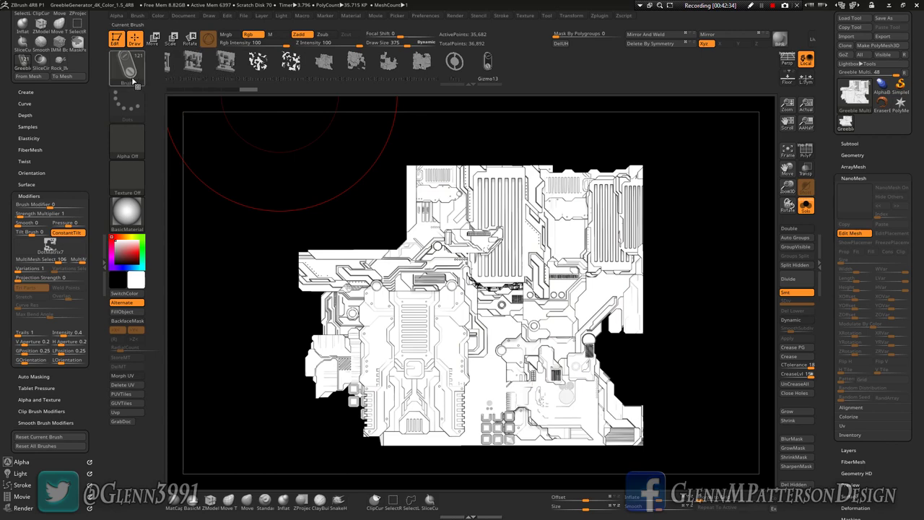
Choose a mid grey (RGB 89, 86, 89) as the main color and fill the whole greeble part with it
click(137, 280)
click(70, 305)
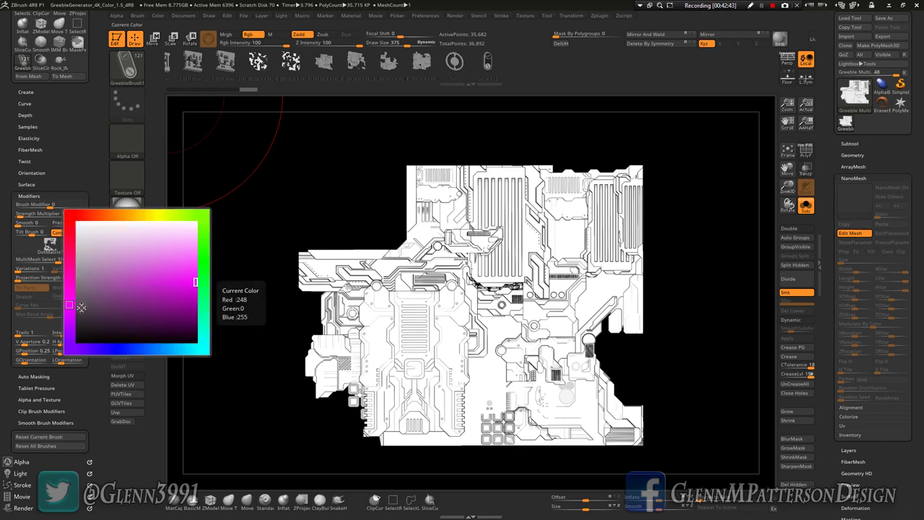
mouse_move(82, 307)
mouse_down()
mouse_move(76, 291)
mouse_move(68, 303)
mouse_up()
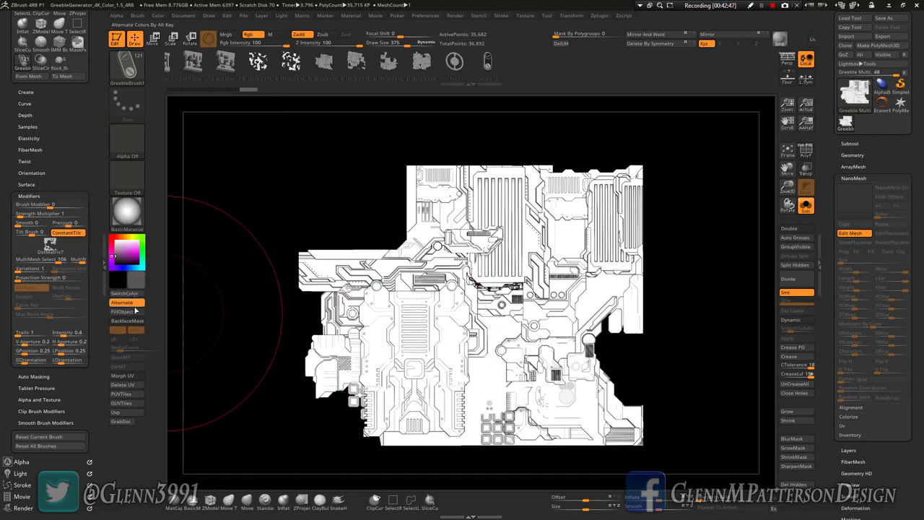
click(121, 311)
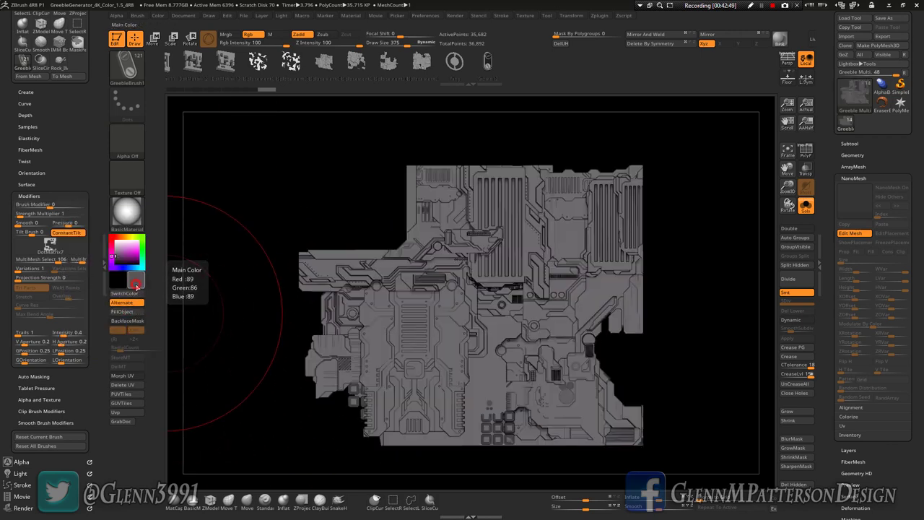
Prepare the Standard brush for color-only painting in dark grey (RGB 29, 28, 29) with Mask By Polygroups at 100, undoing the unmasked test stroke
click(136, 285)
click(77, 330)
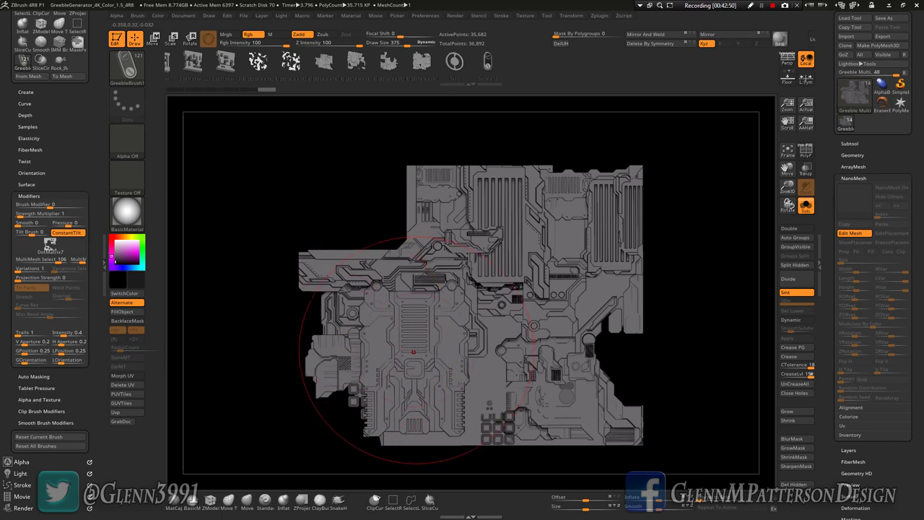
click(264, 500)
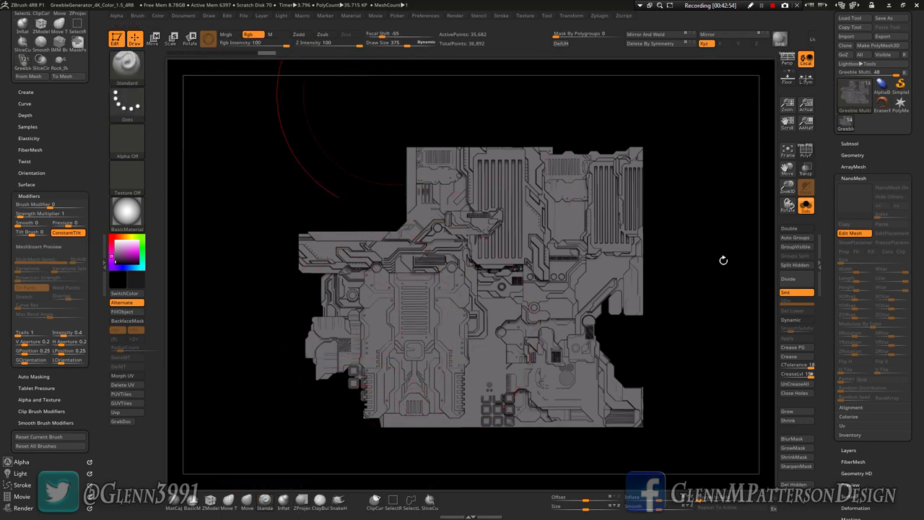
drag(456, 327, 447, 353)
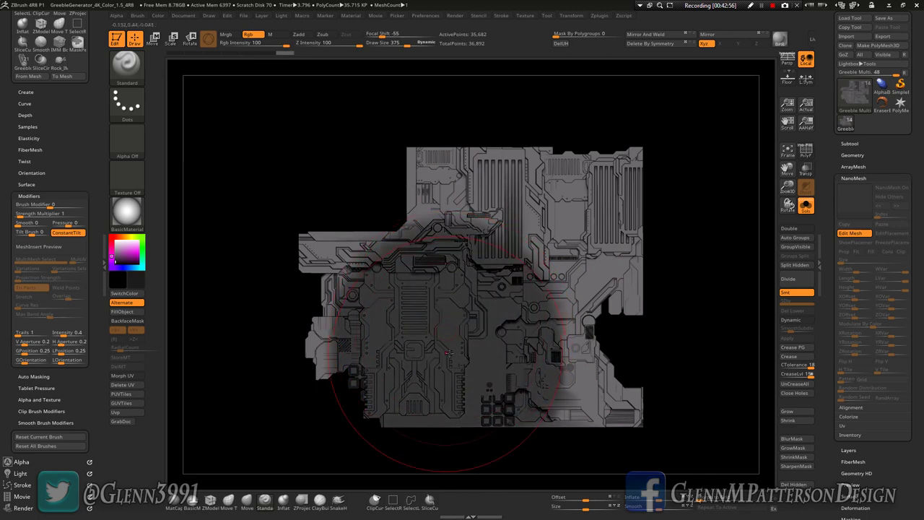
key(ctrl+z)
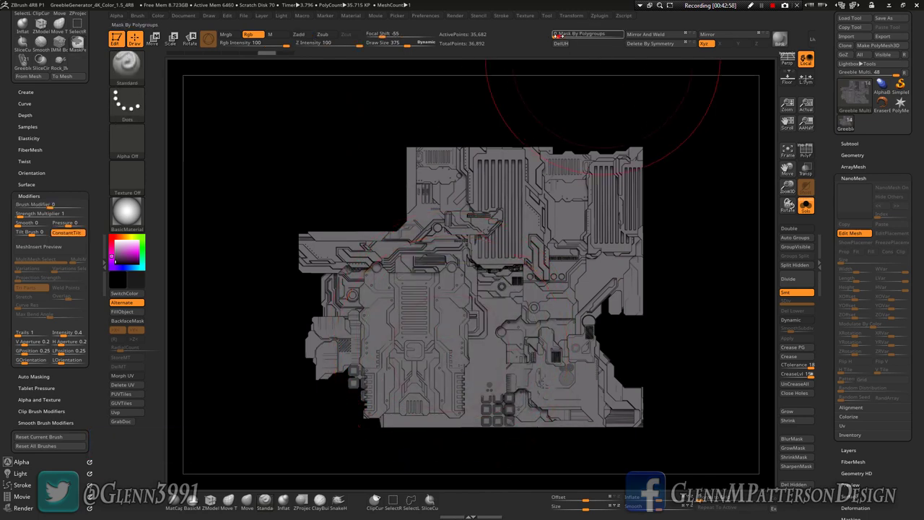
drag(557, 34, 624, 35)
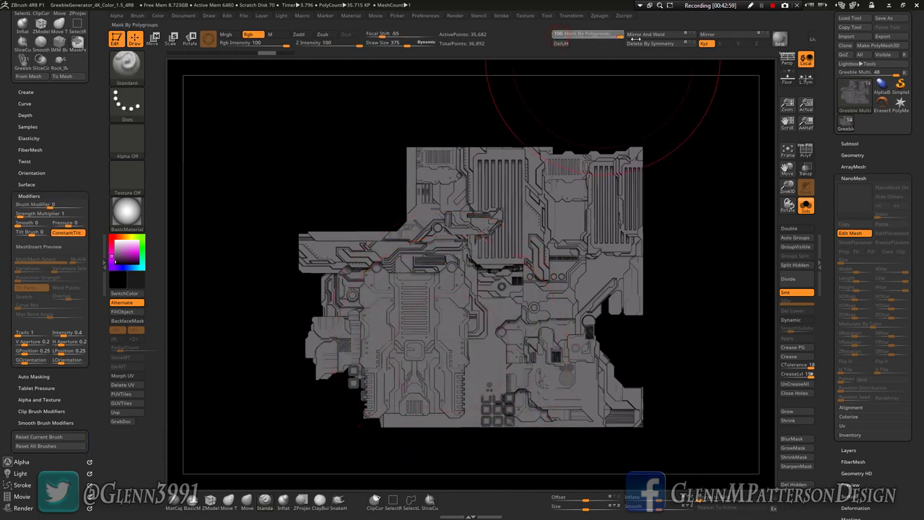
Paint selected polygroup panels across the greeble part dark grey, including the large vented block and the small central square
ctrl+click(377, 329)
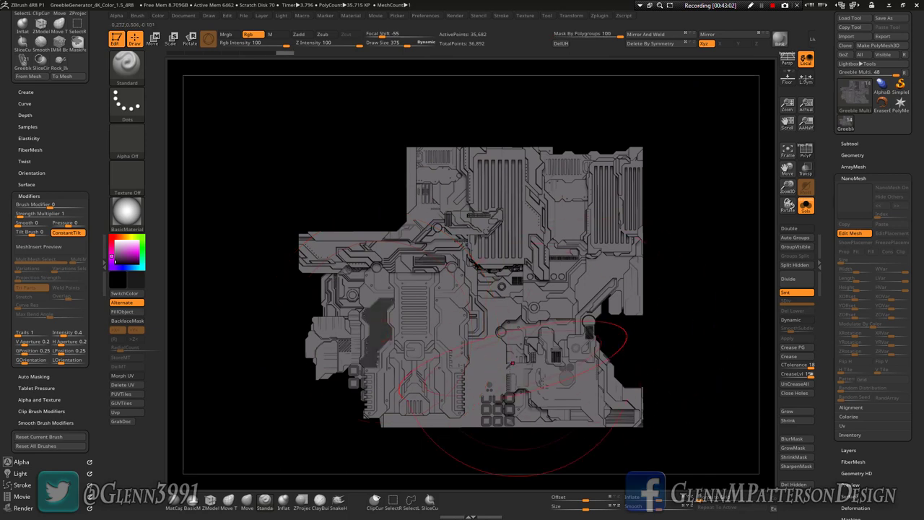
ctrl+click(490, 385)
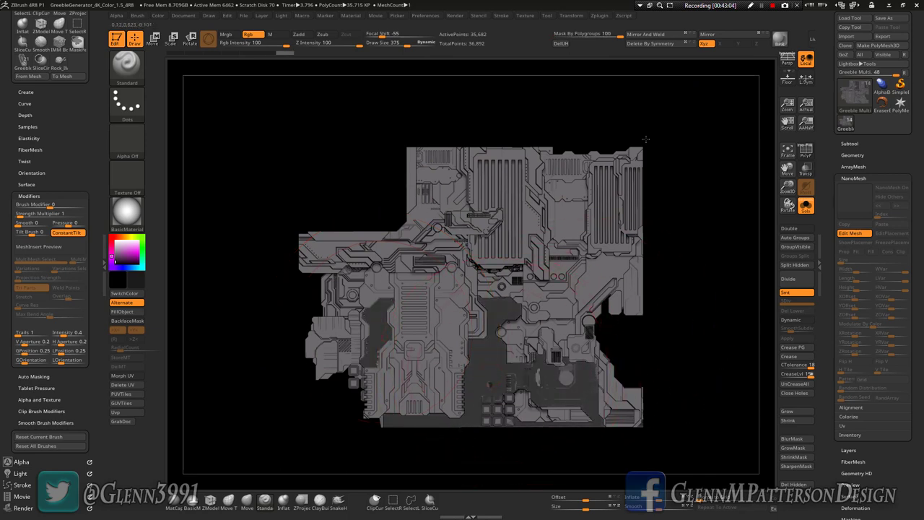
ctrl+click(564, 223)
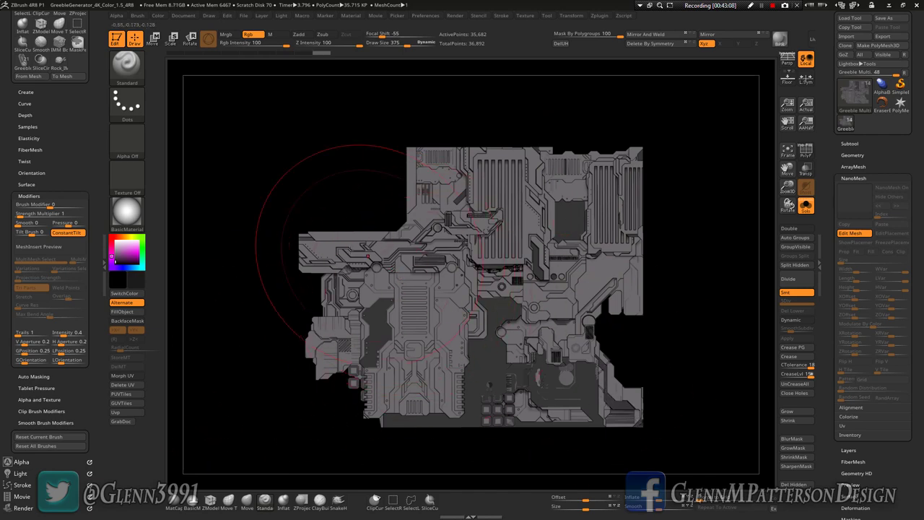
ctrl+click(322, 247)
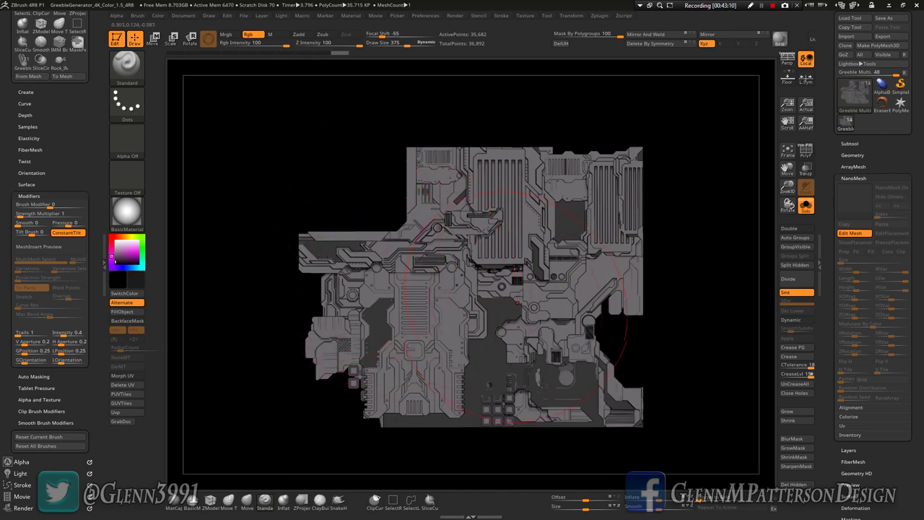
ctrl+click(509, 150)
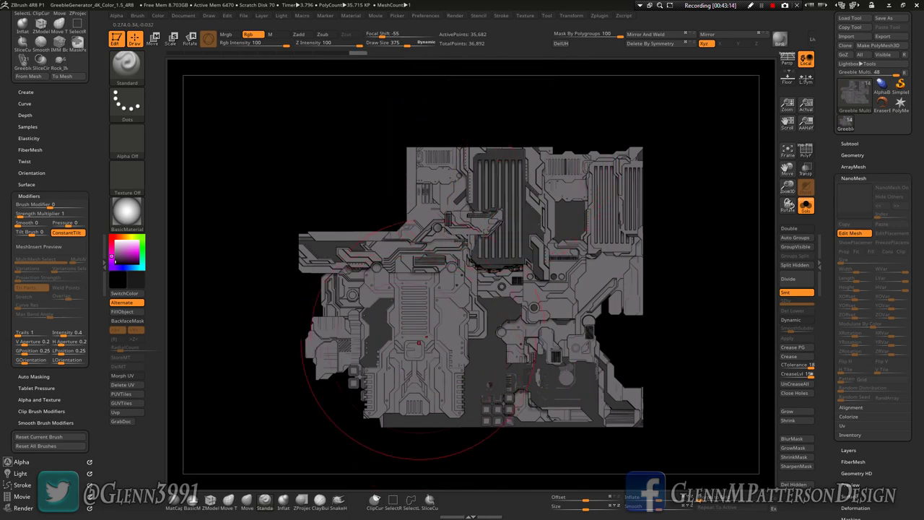
ctrl+click(448, 317)
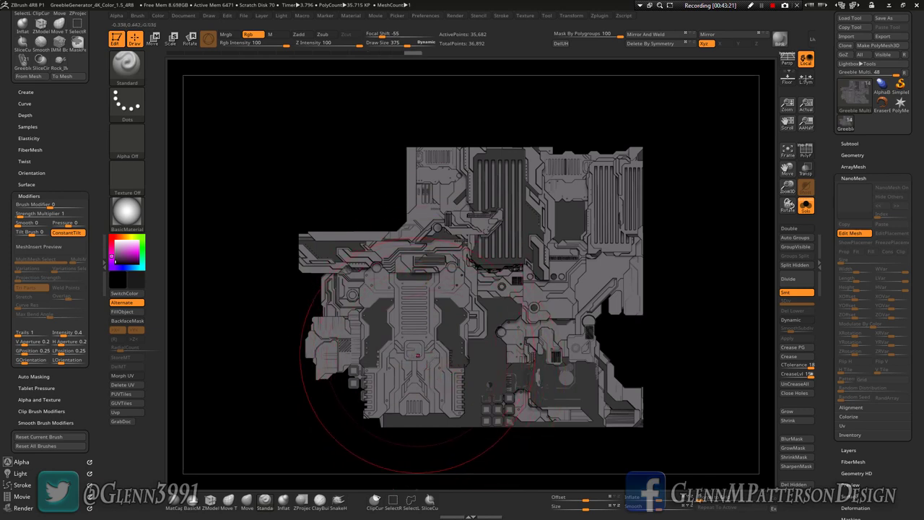
ctrl+click(415, 352)
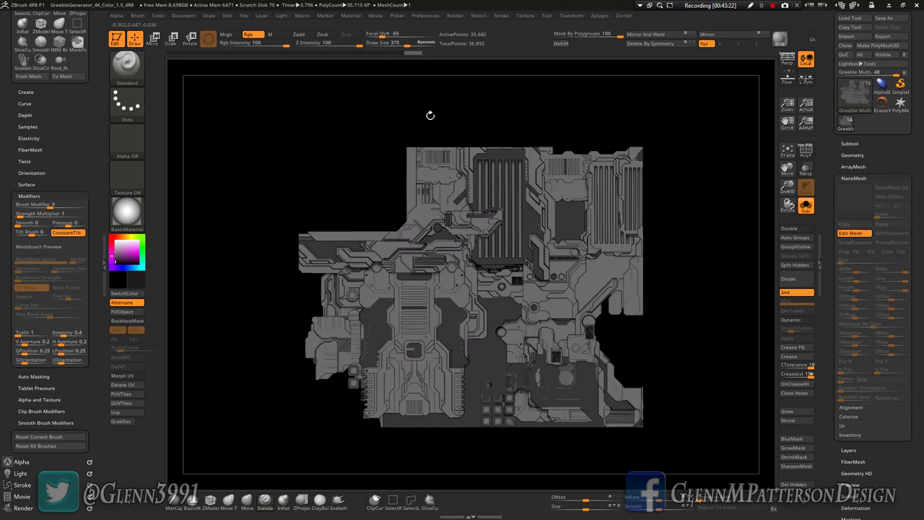
Choose a light grey and paint scattered accent panels, including the twin vents, the diagonal plate and the strips flanking the central column
click(137, 279)
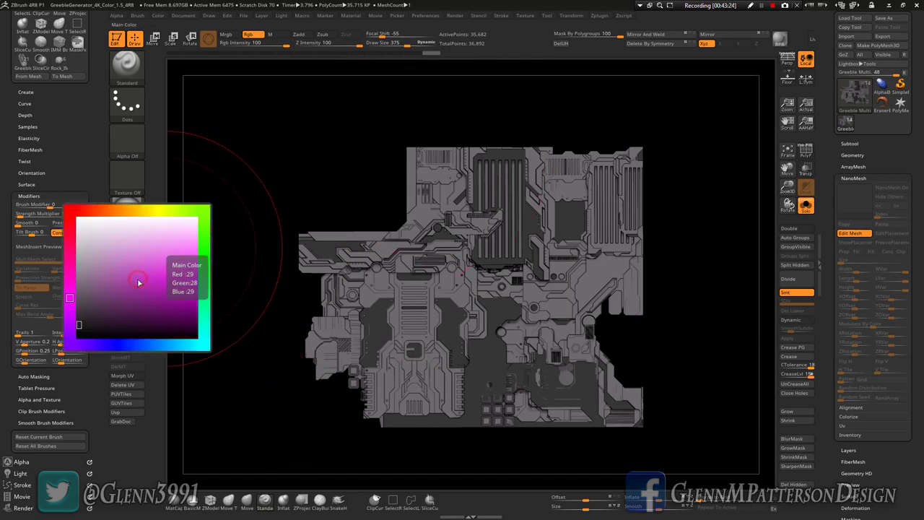
click(78, 253)
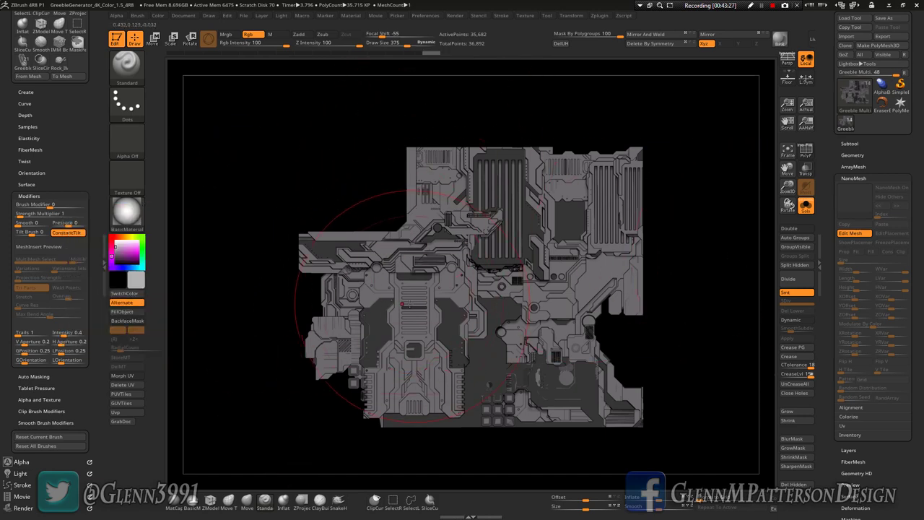
click(416, 283)
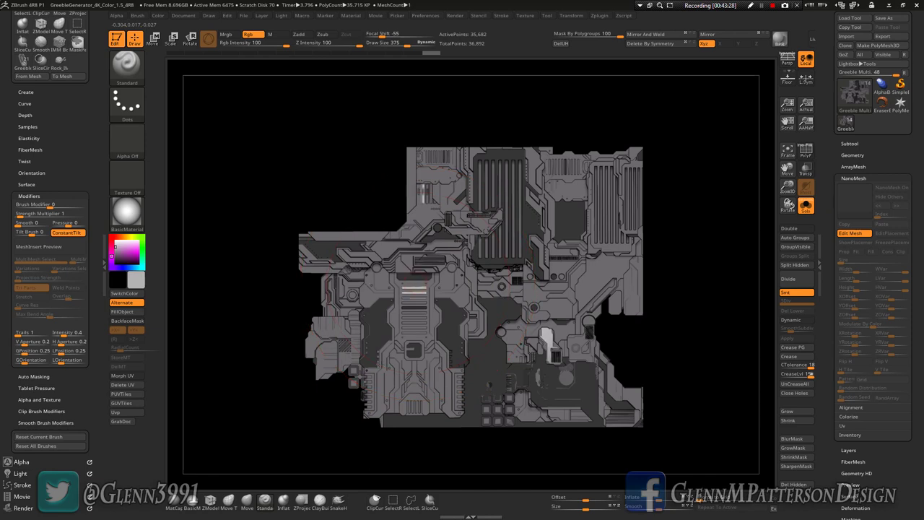
click(604, 266)
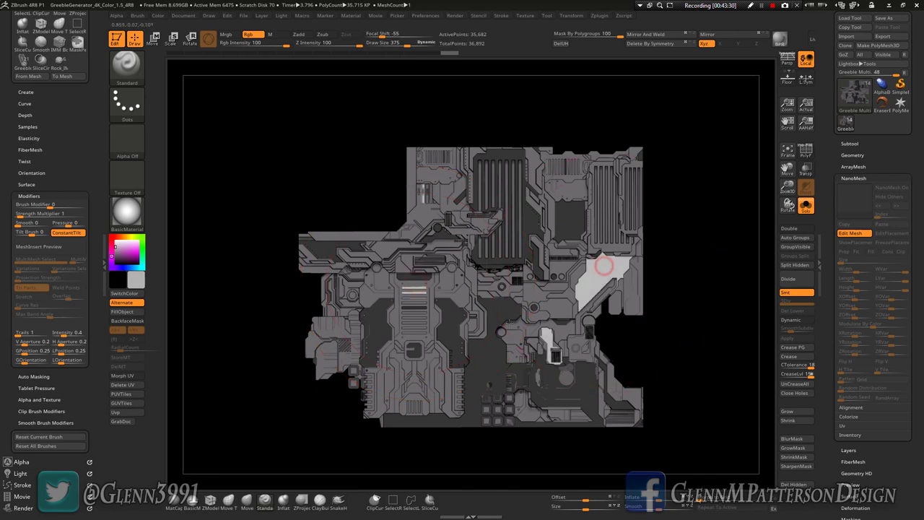
click(612, 189)
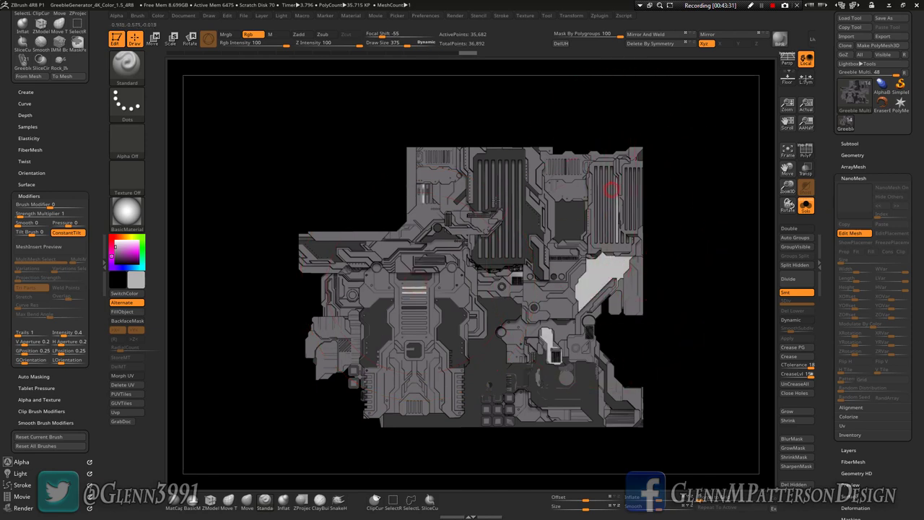
click(379, 384)
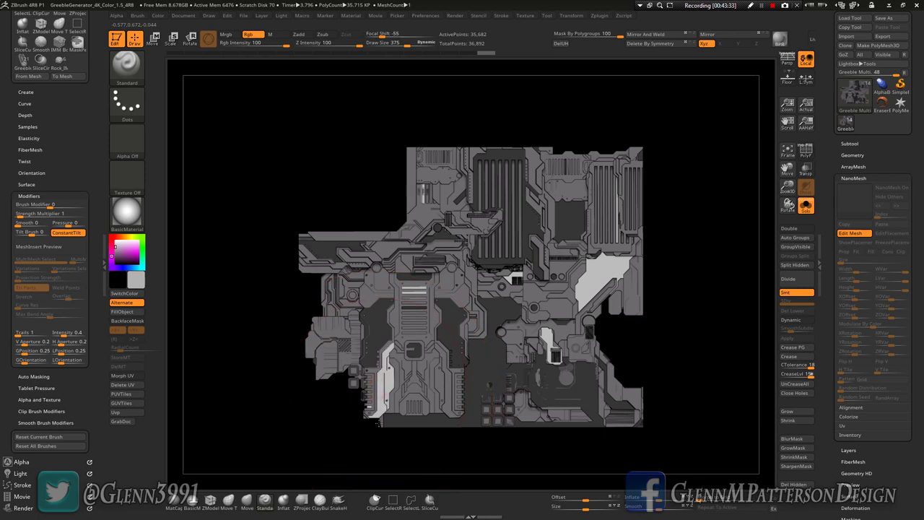
click(443, 389)
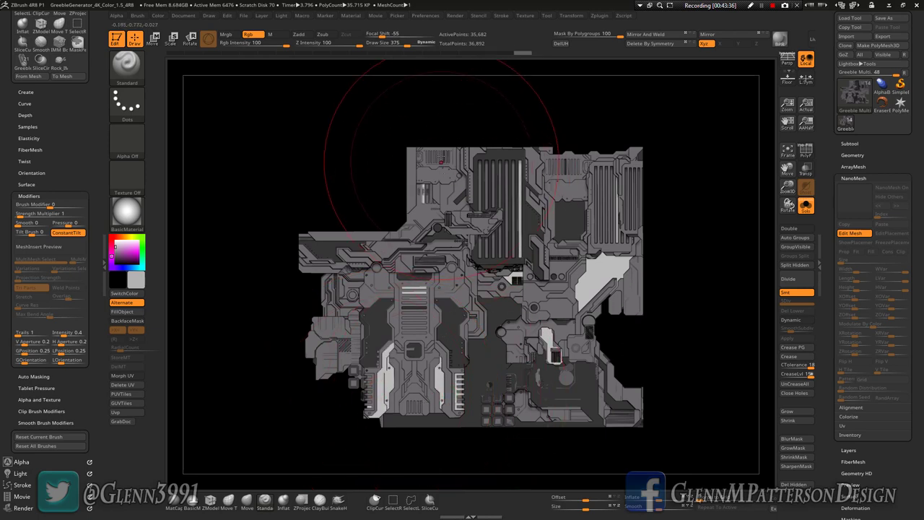
click(443, 244)
click(348, 287)
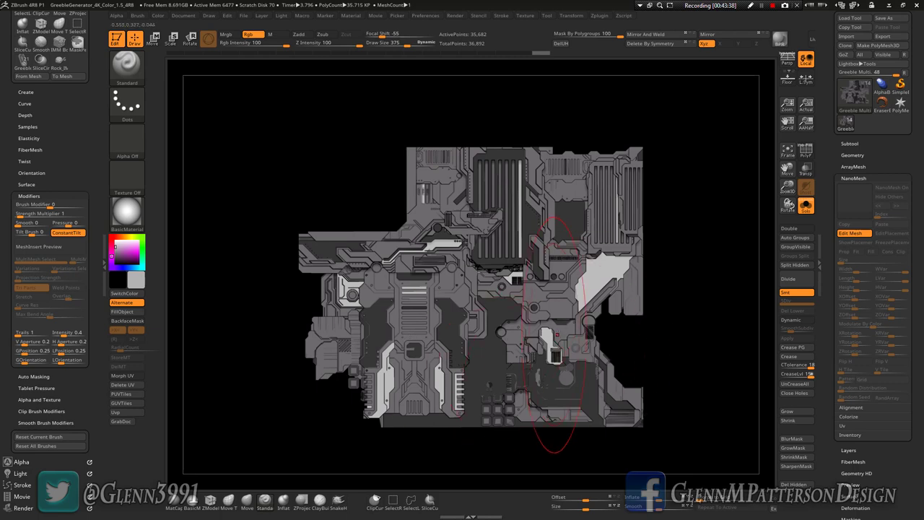
click(577, 347)
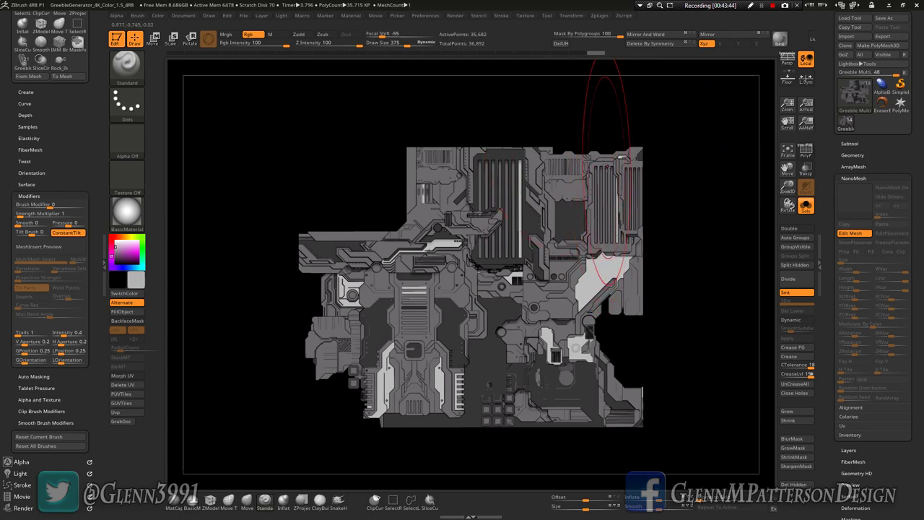
click(604, 164)
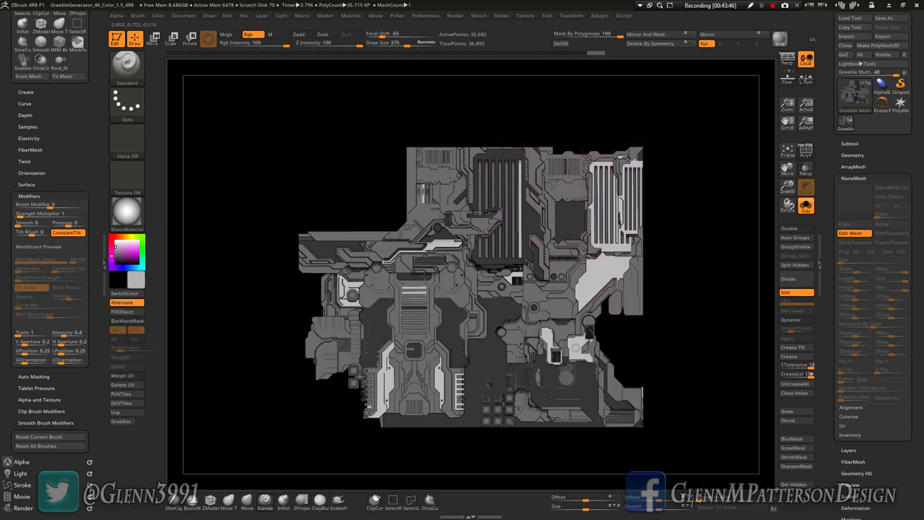
drag(445, 280, 402, 318)
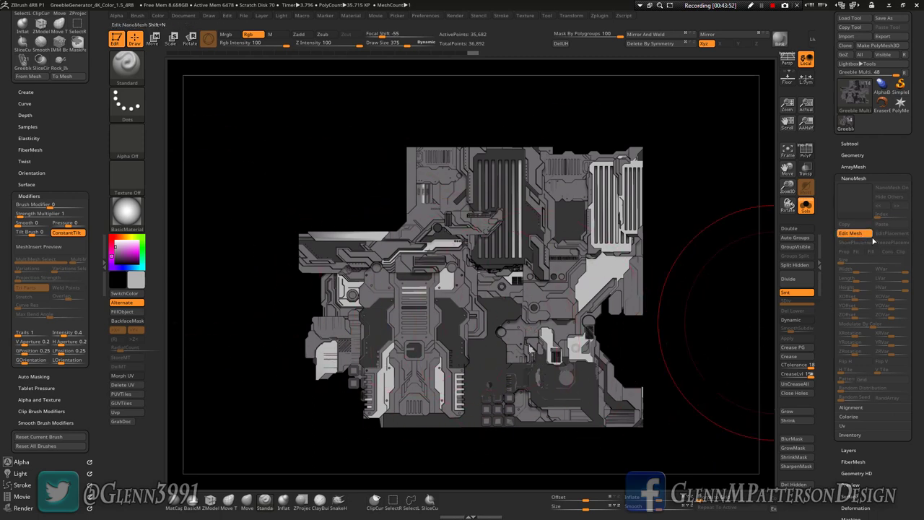
Finish editing the NanoMesh source and set its Colorize option to Mesh Material so the instances show their painted greys
click(869, 235)
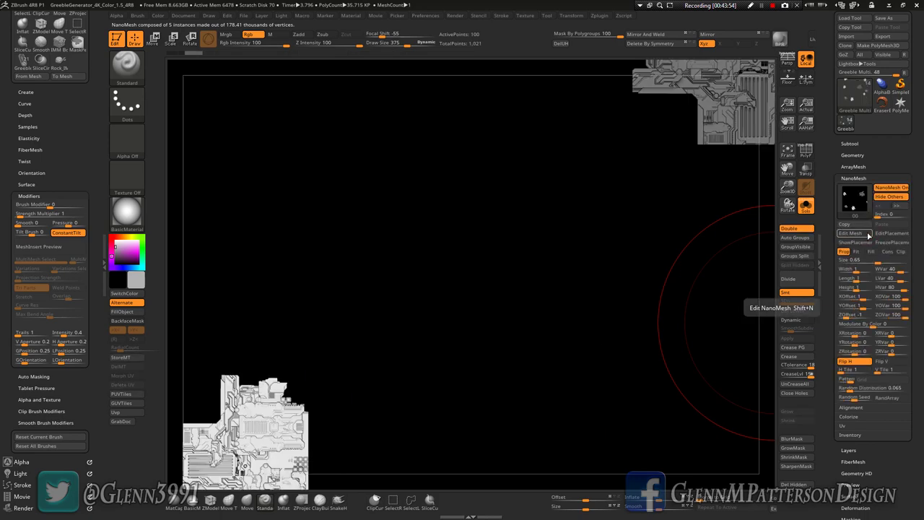
key(shift+n)
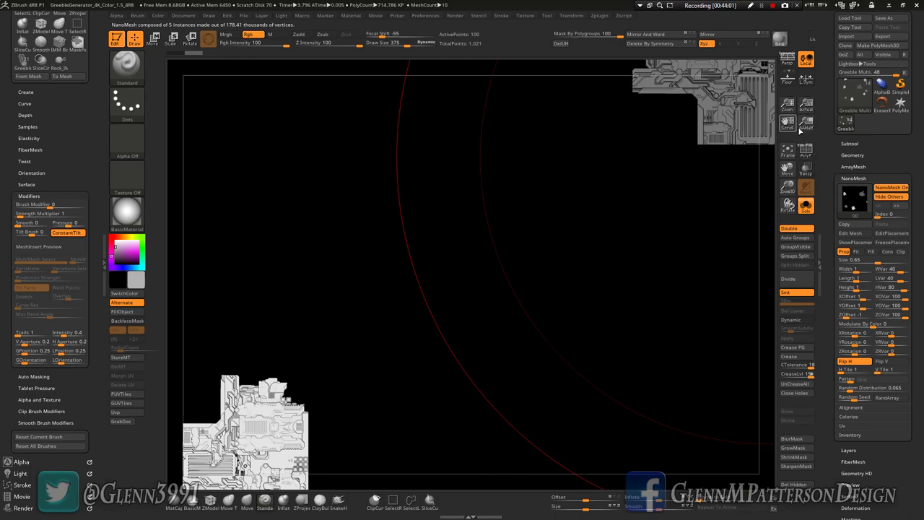
drag(788, 106, 807, 4)
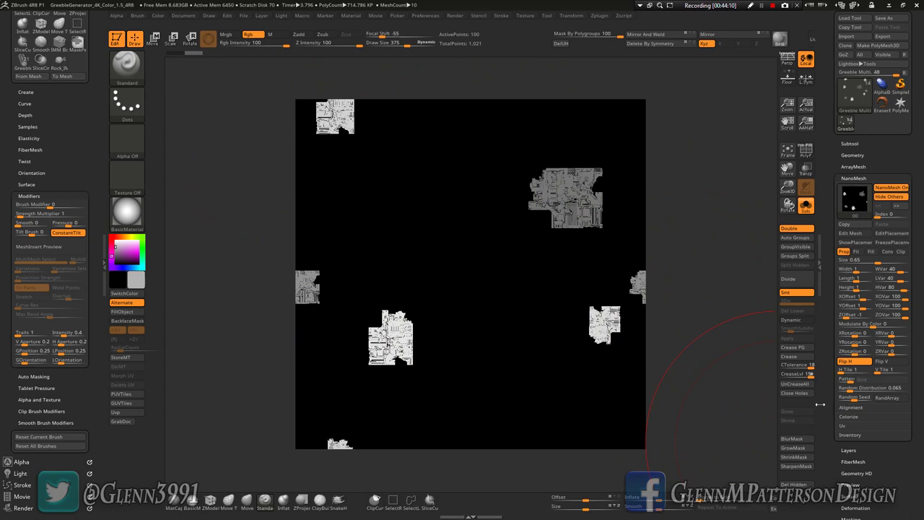
click(850, 417)
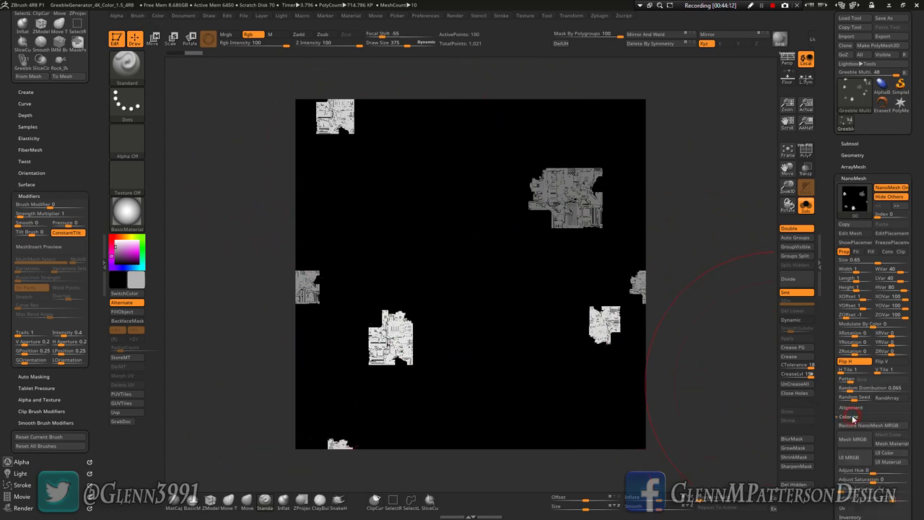
click(899, 444)
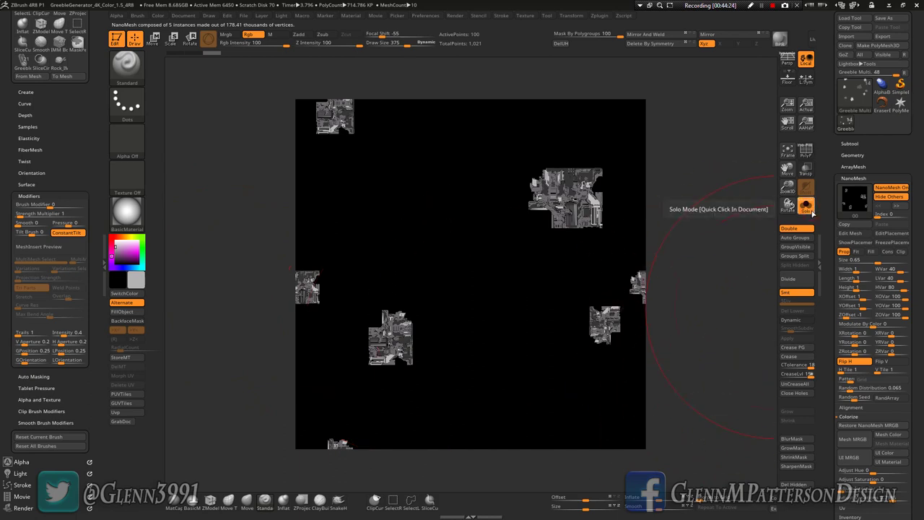
Leave Solo mode so the full greeble scene shows, and enlarge the Greeble Multi NanoMesh instances to a Size of about 1.29
click(807, 207)
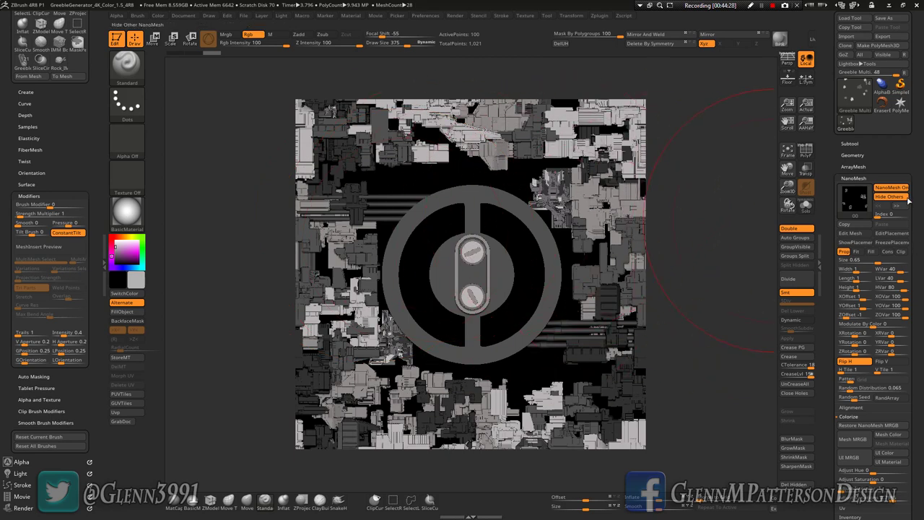
click(854, 144)
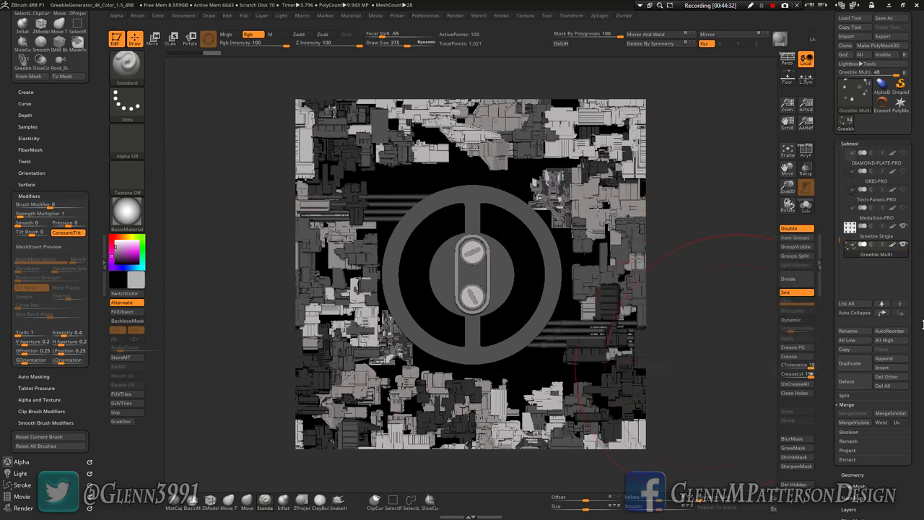
click(868, 498)
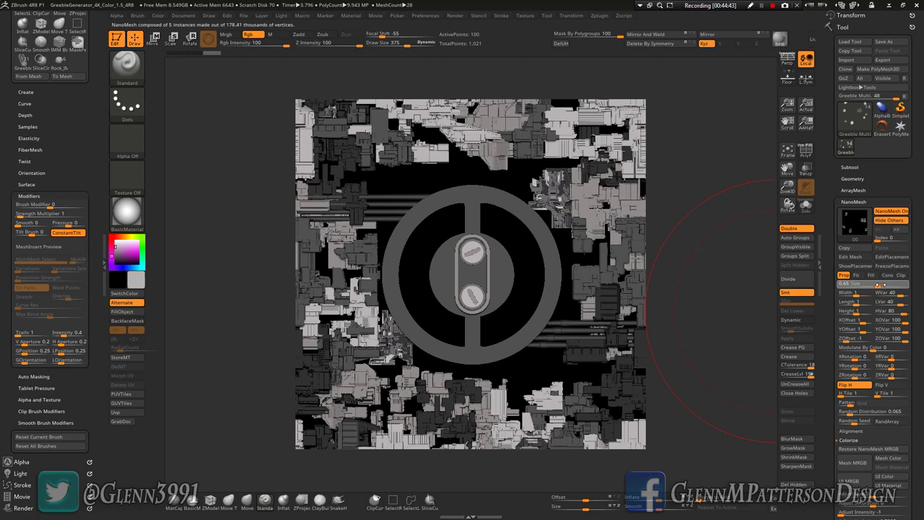
drag(881, 285, 884, 285)
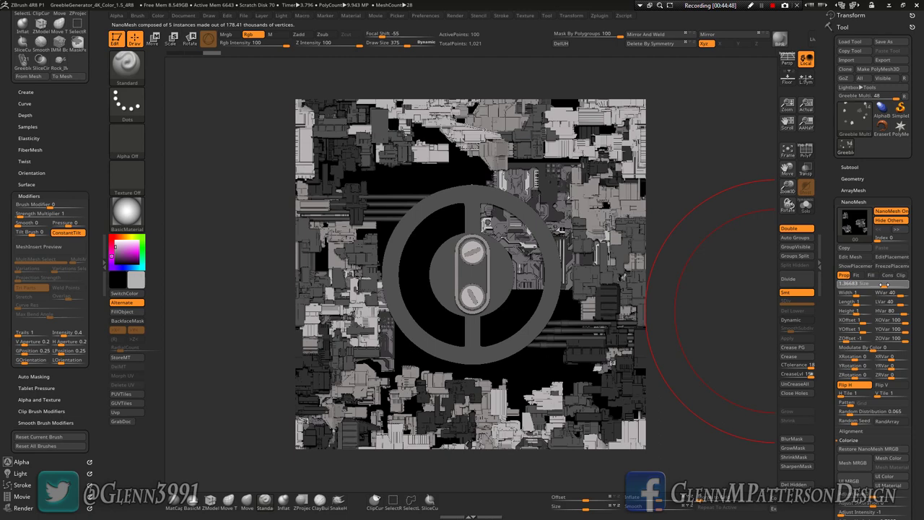
drag(884, 285, 883, 286)
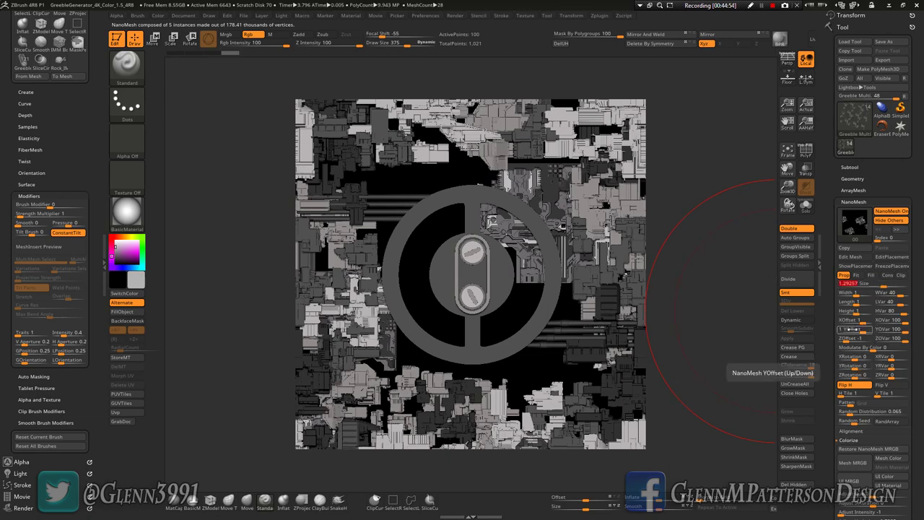
Try NanoMesh ZOffset values of 0, 1 and 0.5 to compare how far the greebles protrude
click(852, 329)
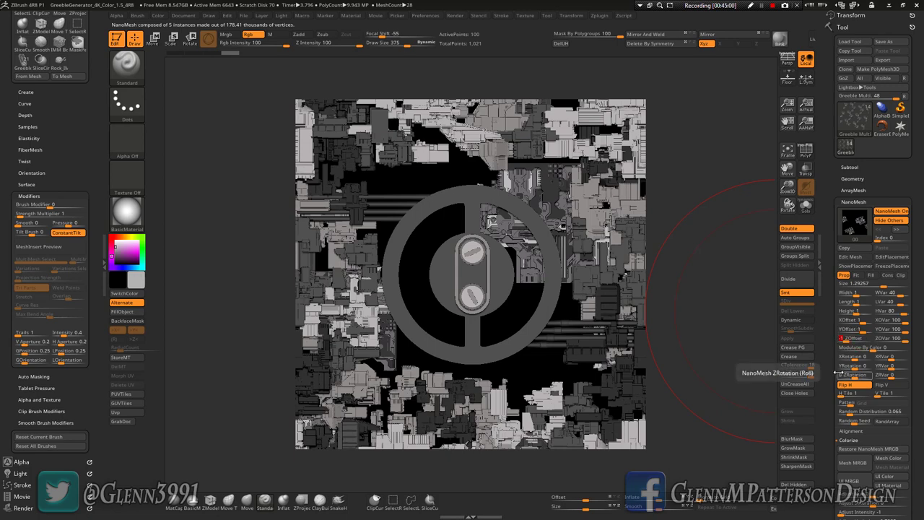
key(0)
key(Return)
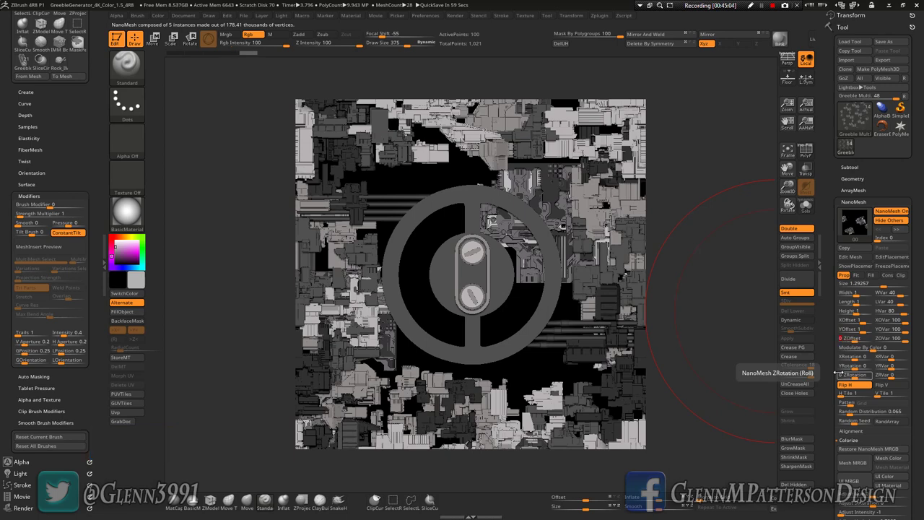
key(1)
key(Return)
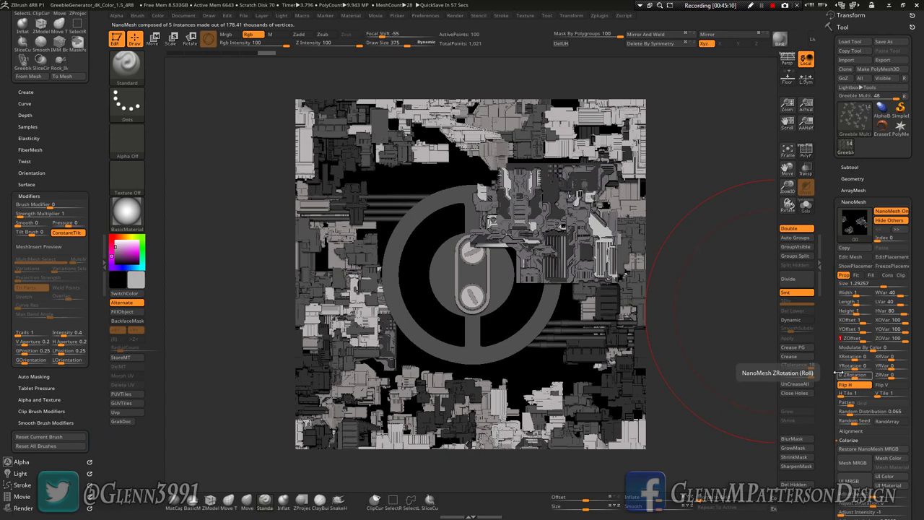
text(.)
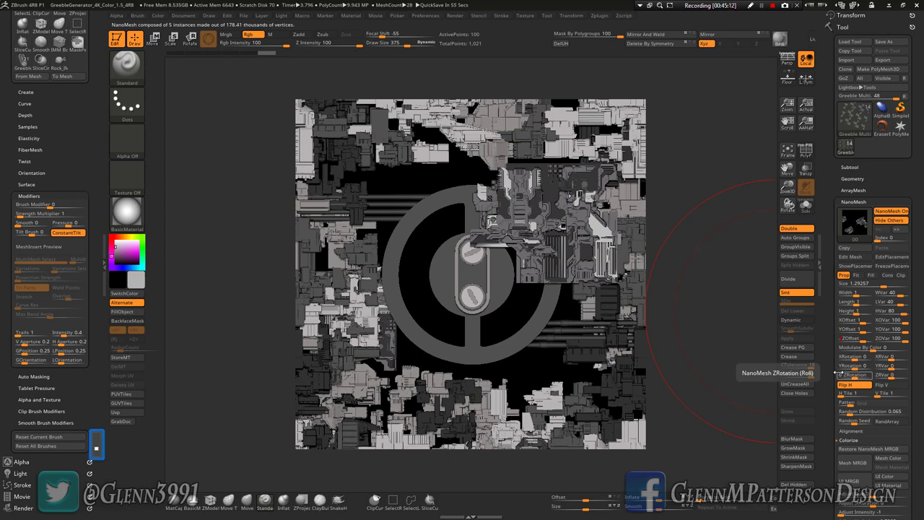
text(5)
key(Return)
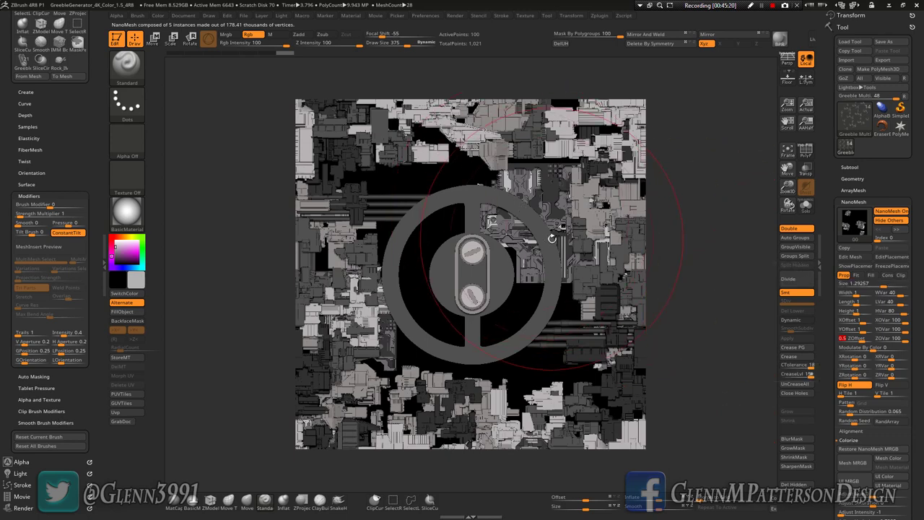
Reshuffle the greeble instances with different Random Seed values and set Random Distribution to 0.1
click(852, 422)
drag(852, 422, 844, 422)
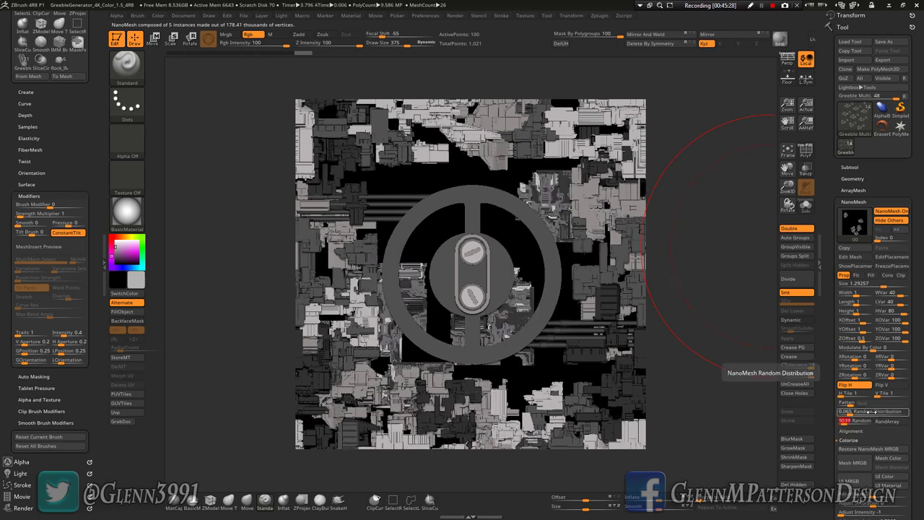
click(872, 413)
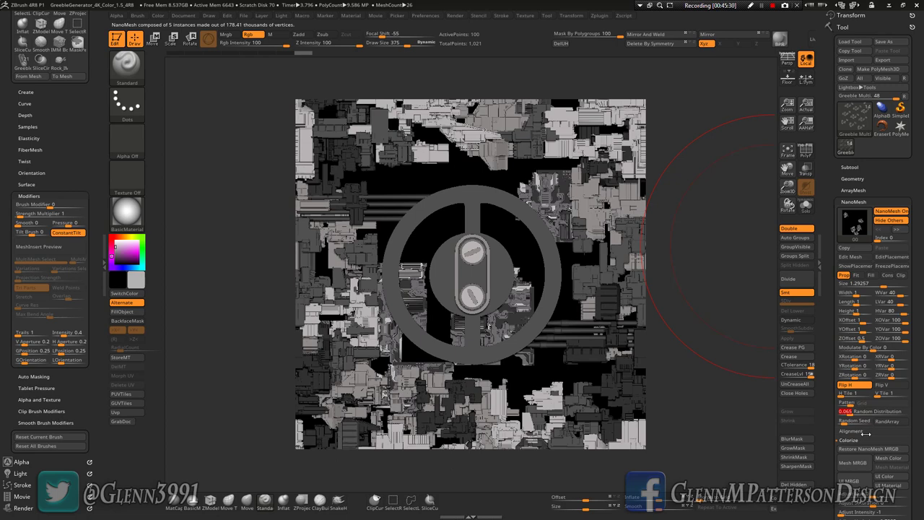
text(.1)
key(Return)
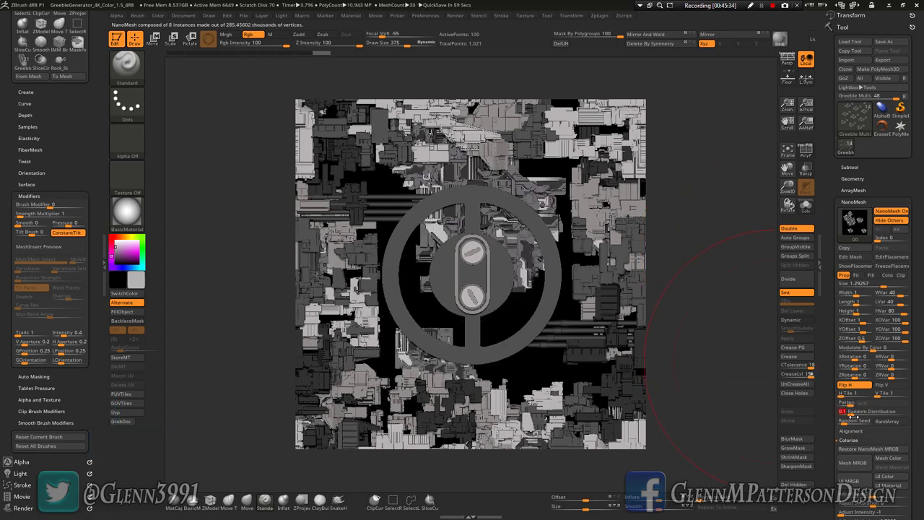
drag(853, 421, 850, 424)
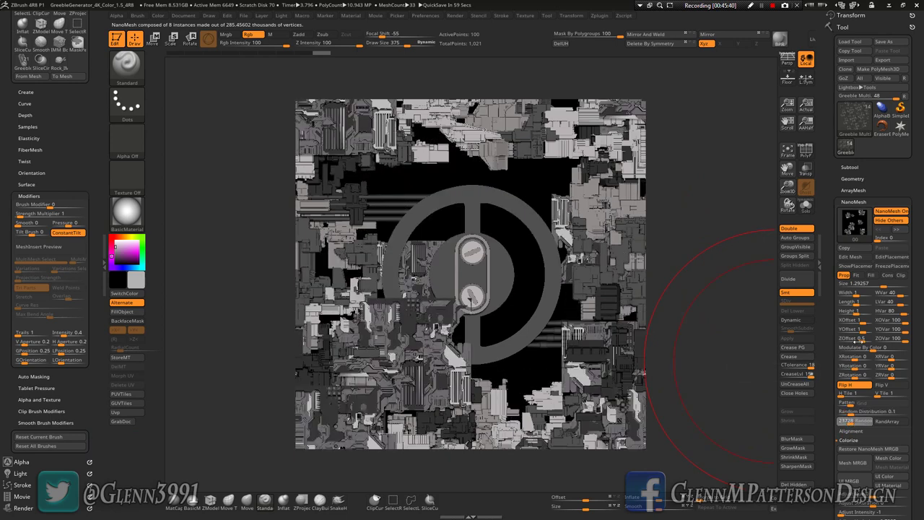
Set the NanoMesh ZOffset to -0.5 and vary the Random Seed to try other instance layouts
click(847, 339)
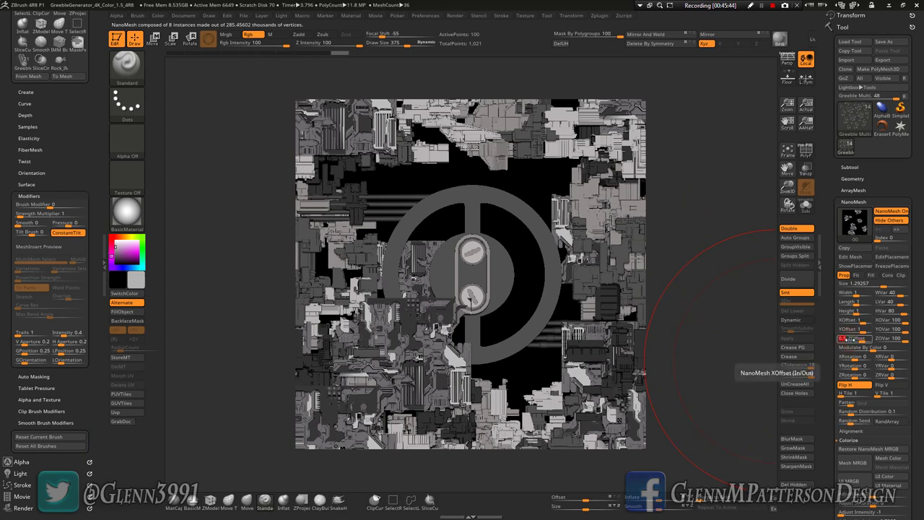
text(-.5)
key(Return)
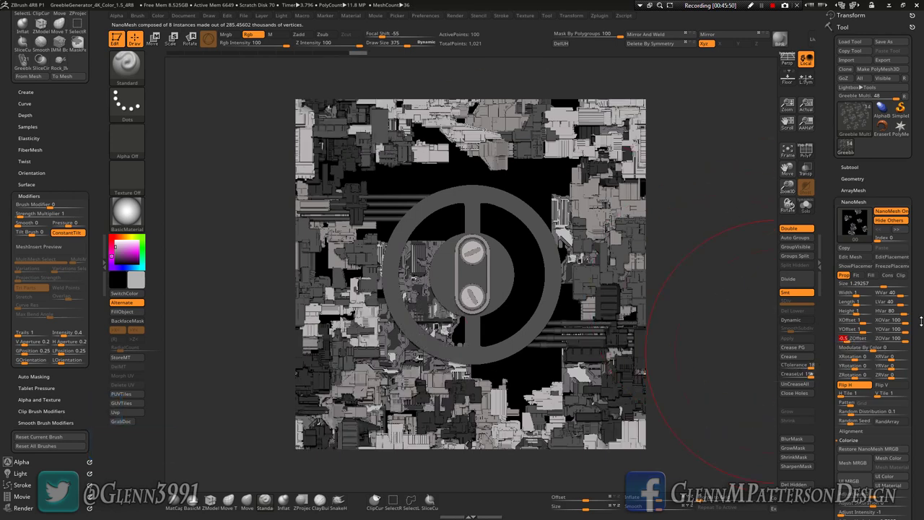
click(851, 421)
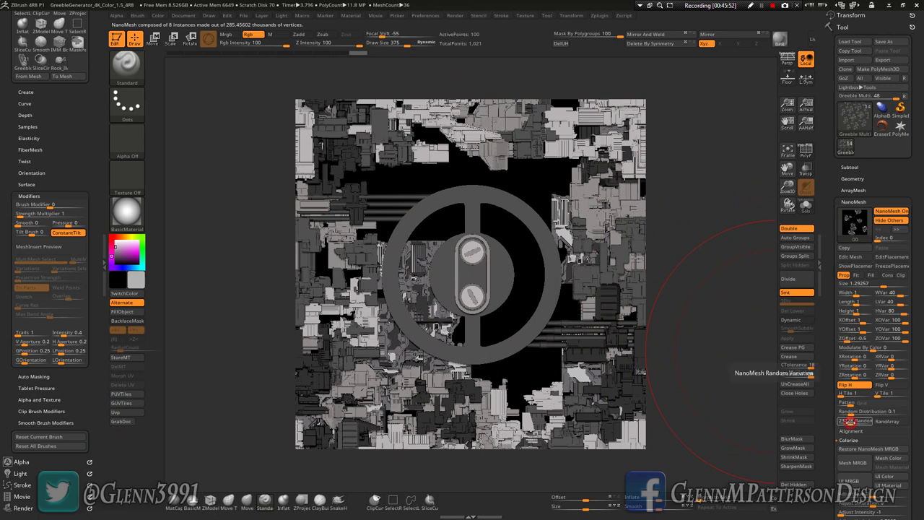
drag(851, 421, 860, 422)
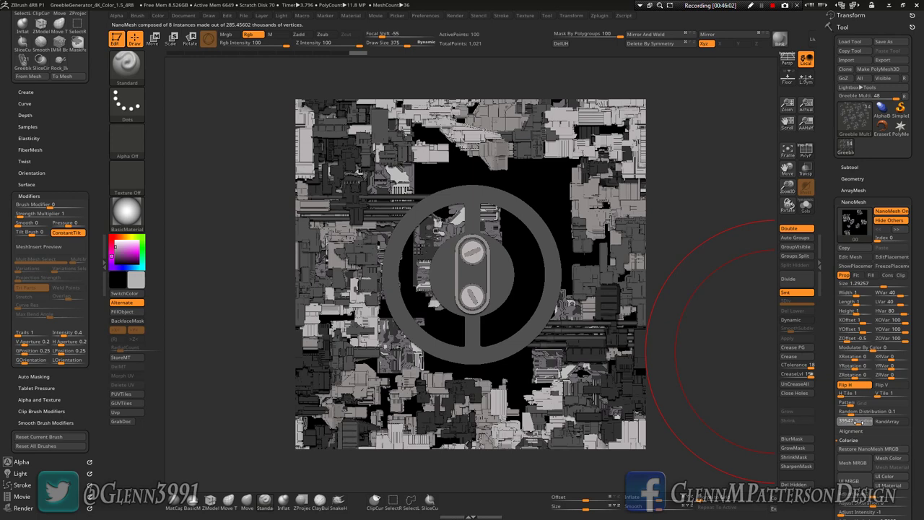
drag(857, 423, 859, 423)
Try a Random Distribution of 0.6 for the NanoMesh, and reduce it to 0.06
click(860, 422)
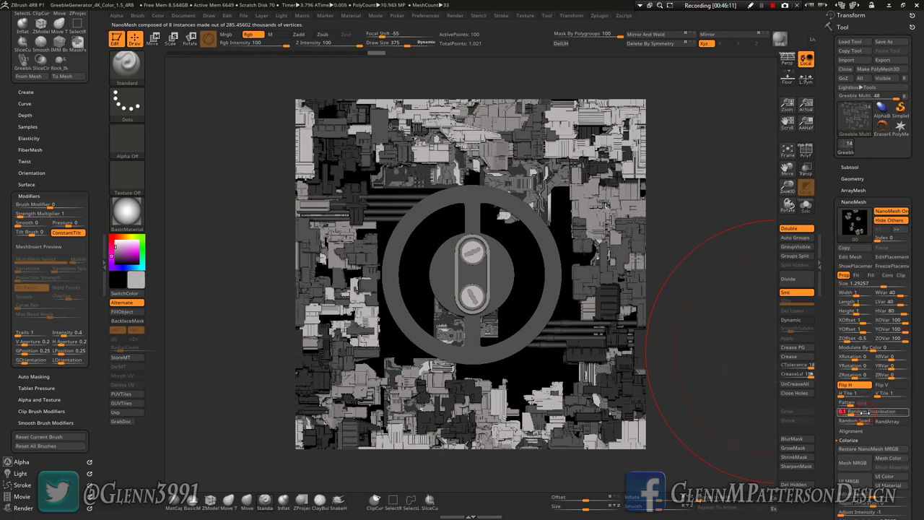
text(.6)
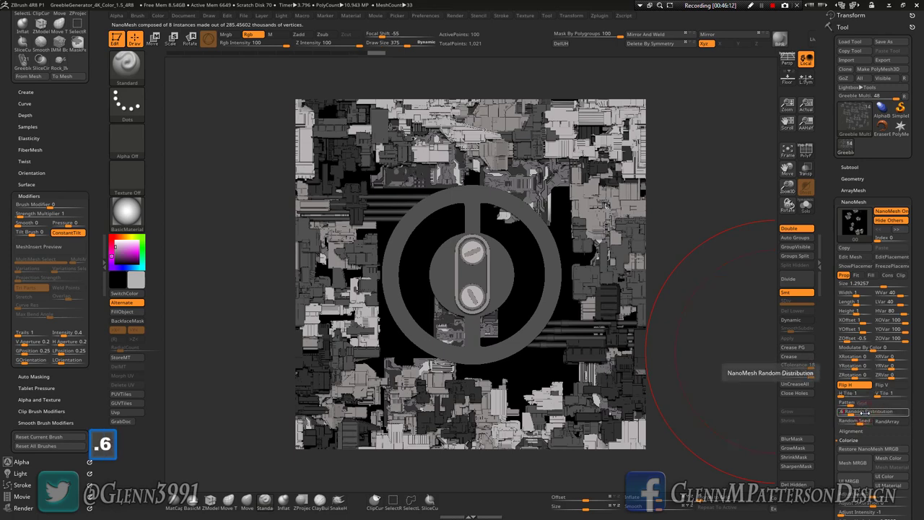
key(Return)
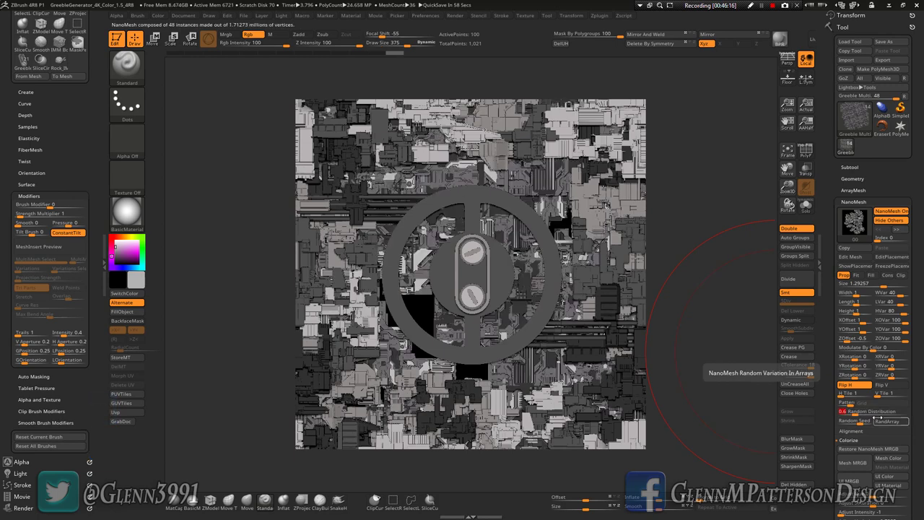
text(.06)
key(Return)
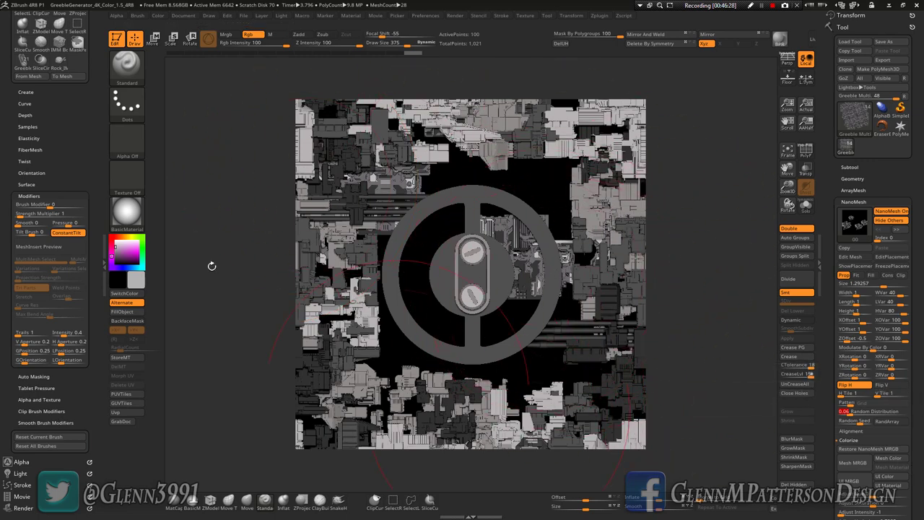
Choose white and apply it to the NanoMesh instances with UI Color, switching once to Mesh Material for comparison
click(135, 283)
drag(101, 279, 68, 216)
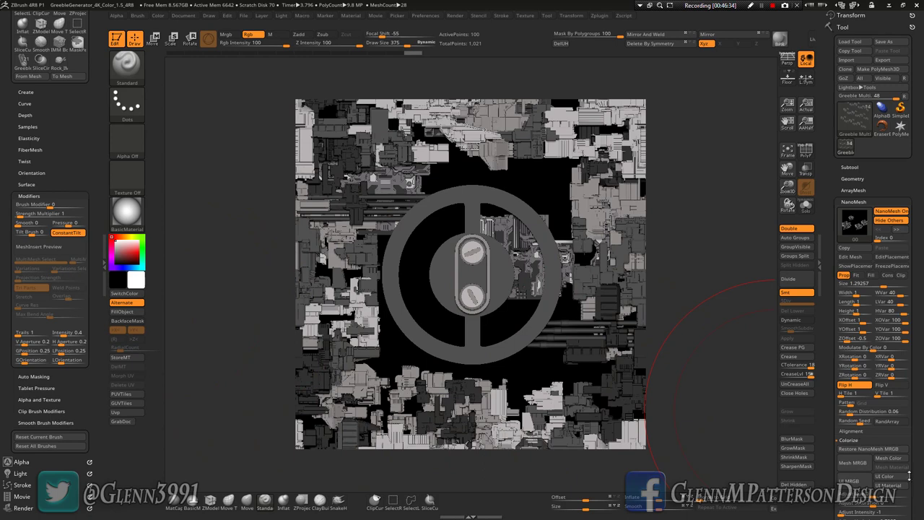
click(905, 479)
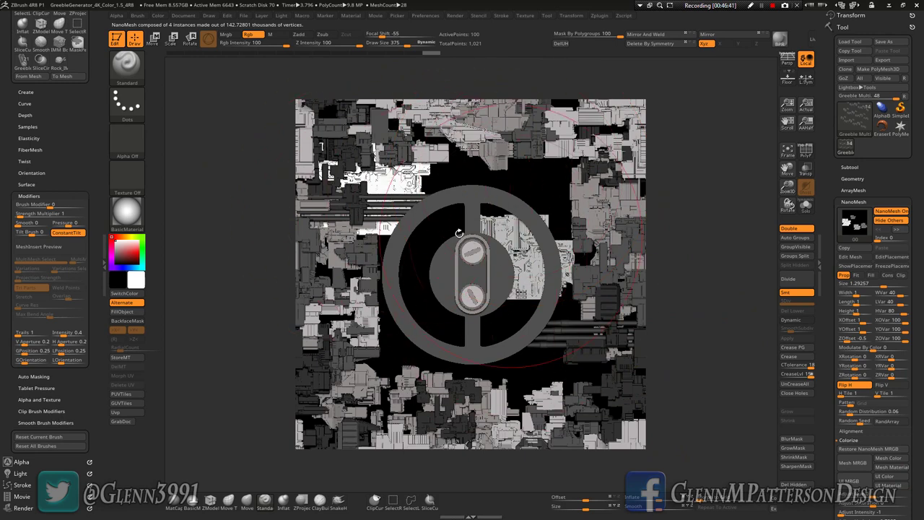
click(895, 468)
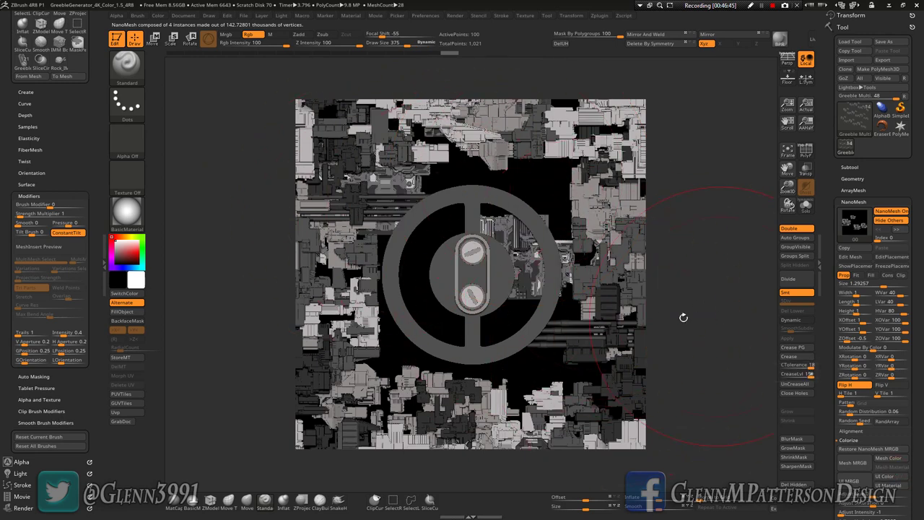
click(896, 477)
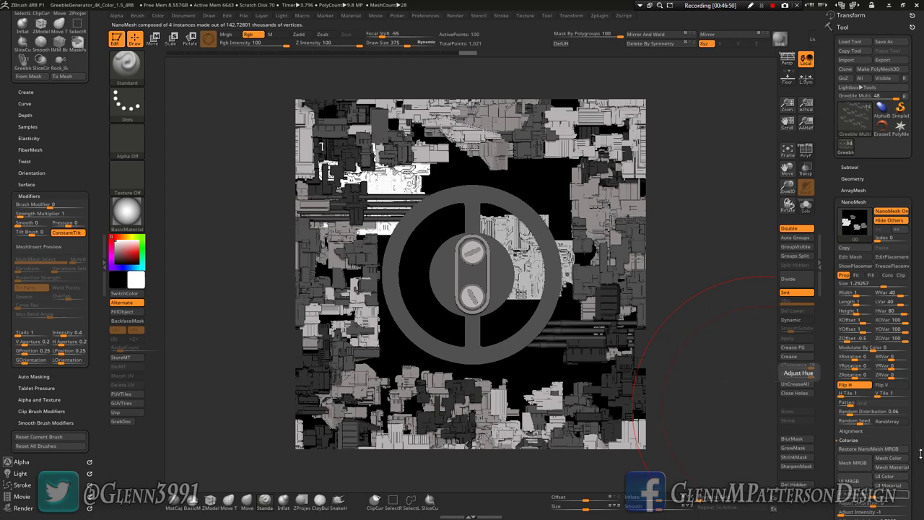
Set the NanoMesh Adjust Variations to 1 and reshuffle the instances with another Random Seed
scroll(915, 458, down, 3)
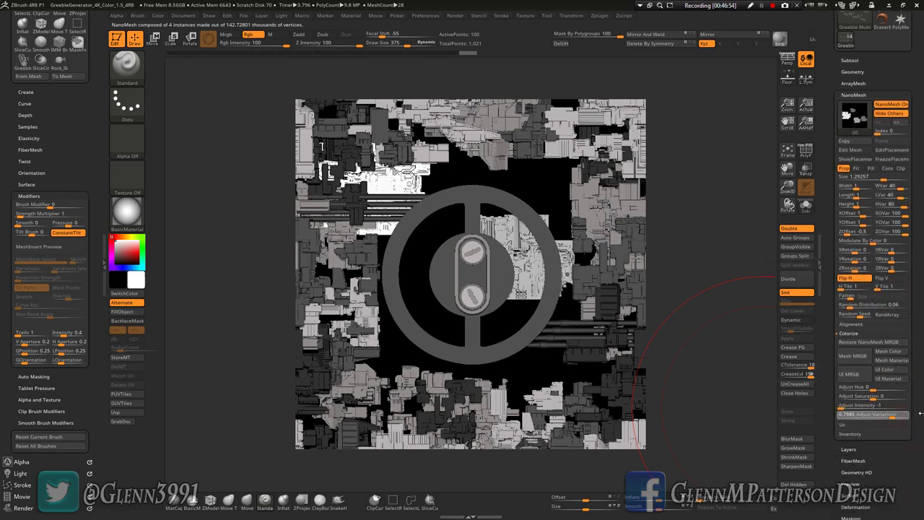
click(908, 414)
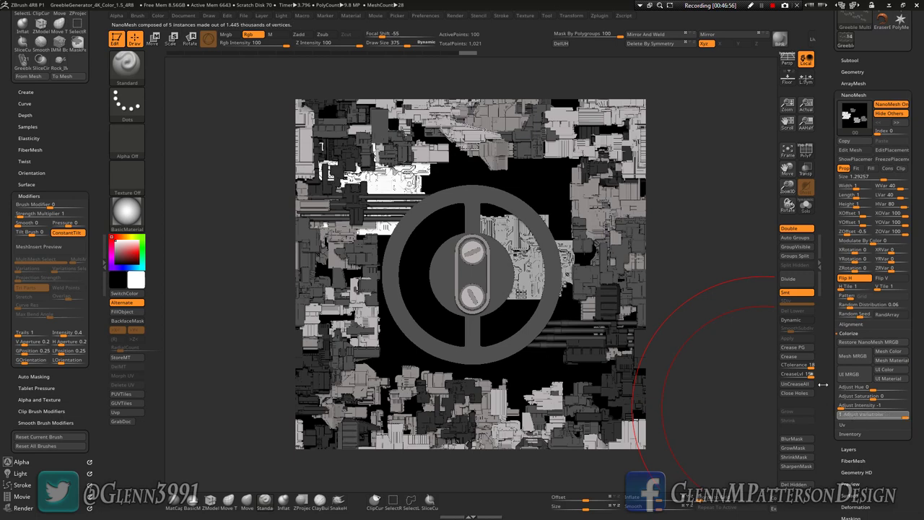
click(853, 315)
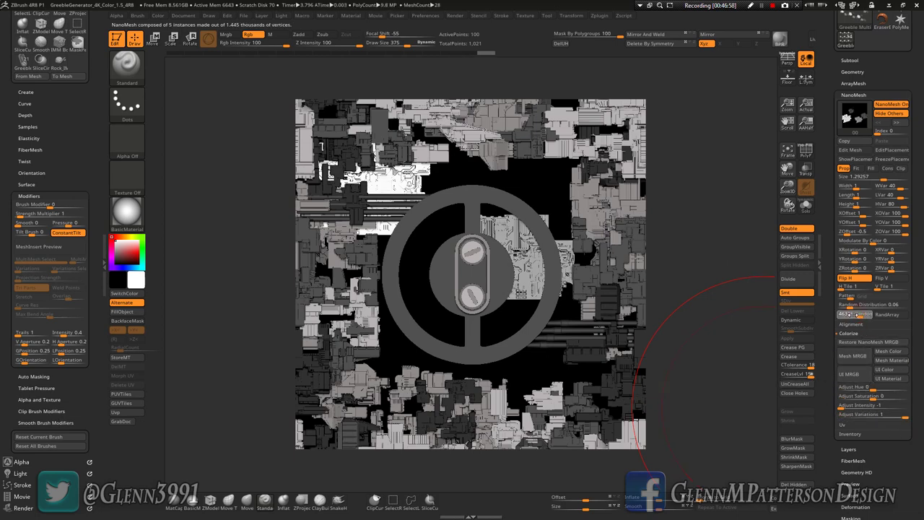
drag(852, 315, 902, 352)
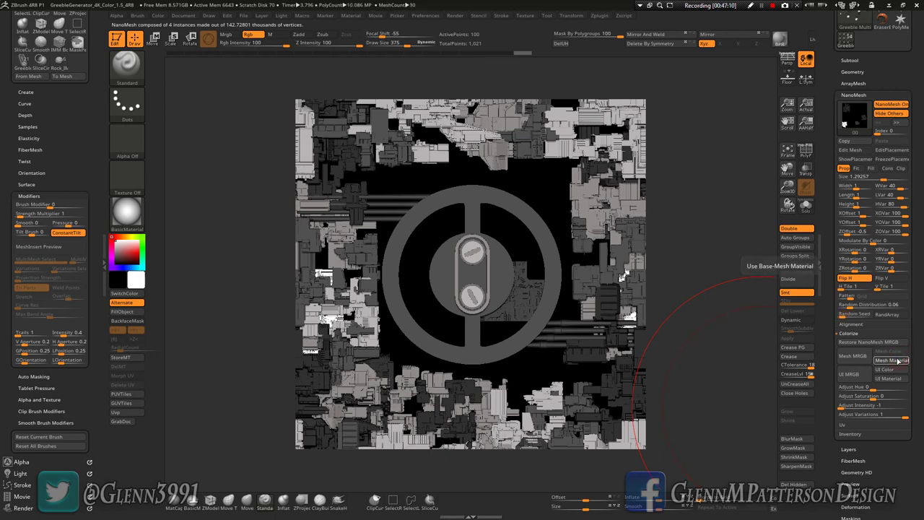
Return the NanoMesh Colorize option to Mesh Material and set the Random Seed to 16949
click(898, 361)
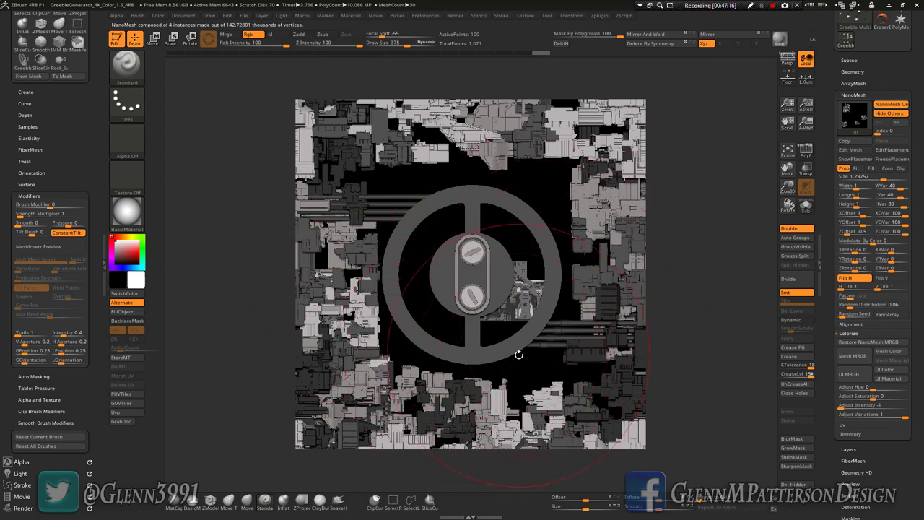
click(845, 315)
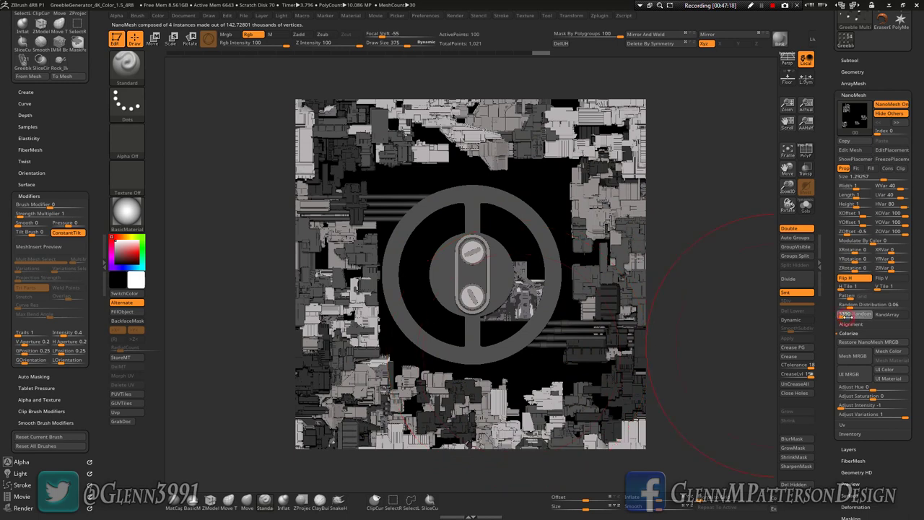
drag(844, 316, 848, 316)
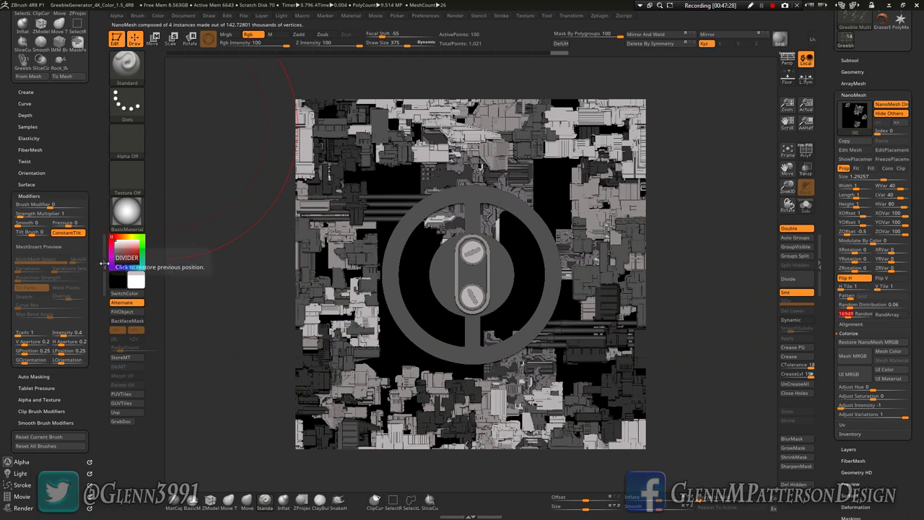
Collapse the brush Modifiers section and the whole Brush palette
click(28, 195)
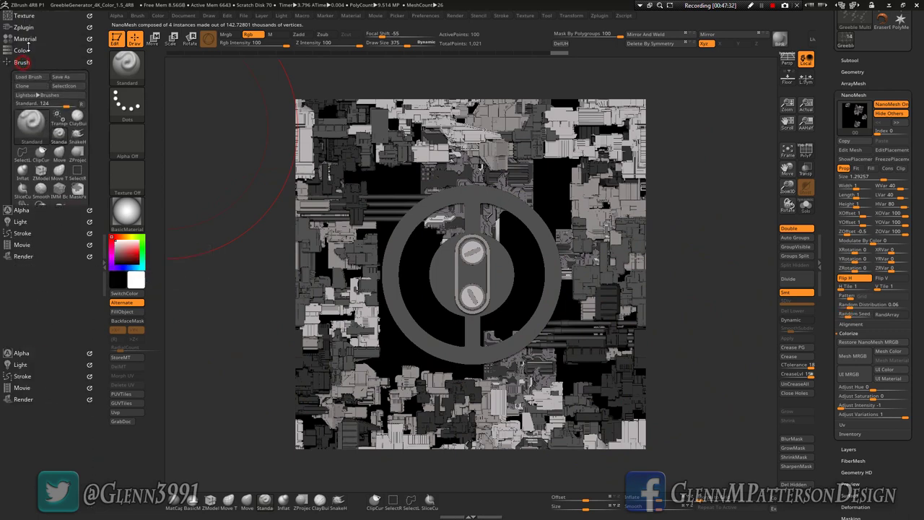
click(24, 63)
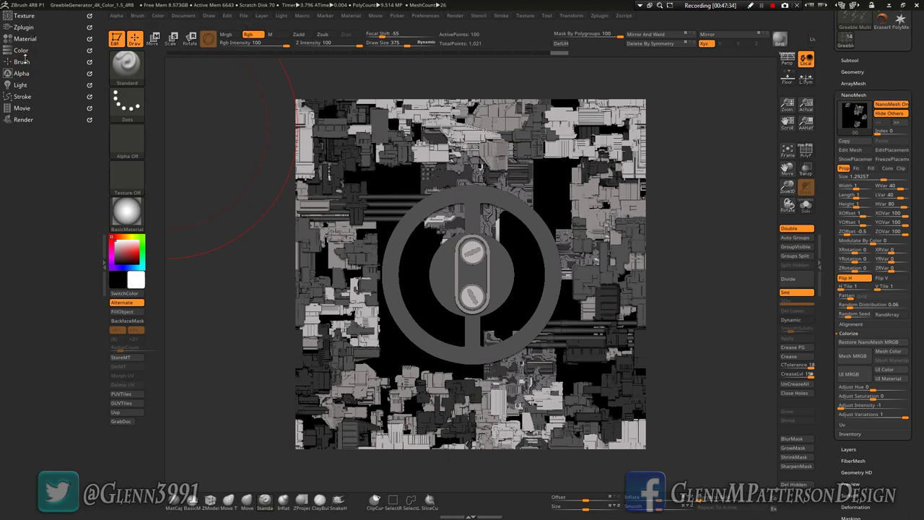
Run the All Maps + All 3D greeble macro with the Texture palette expanded to collect the generated maps
click(24, 16)
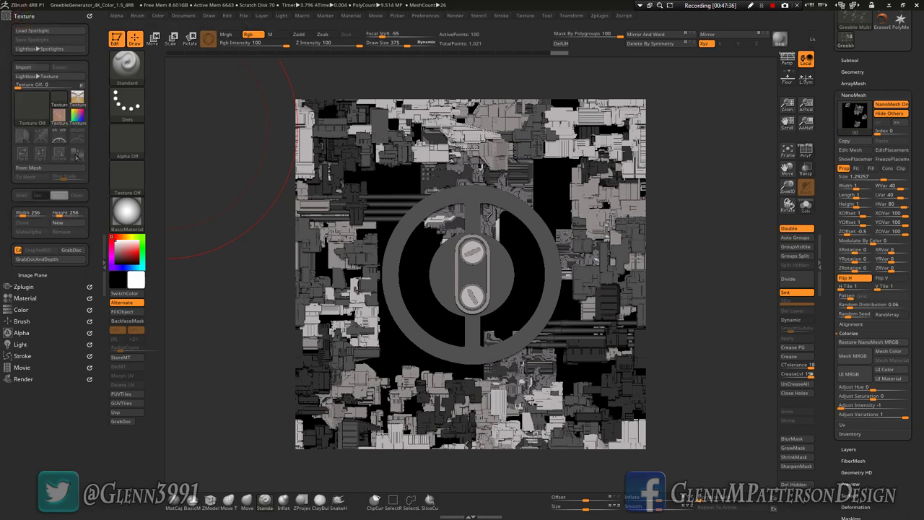
drag(923, 167, 923, 323)
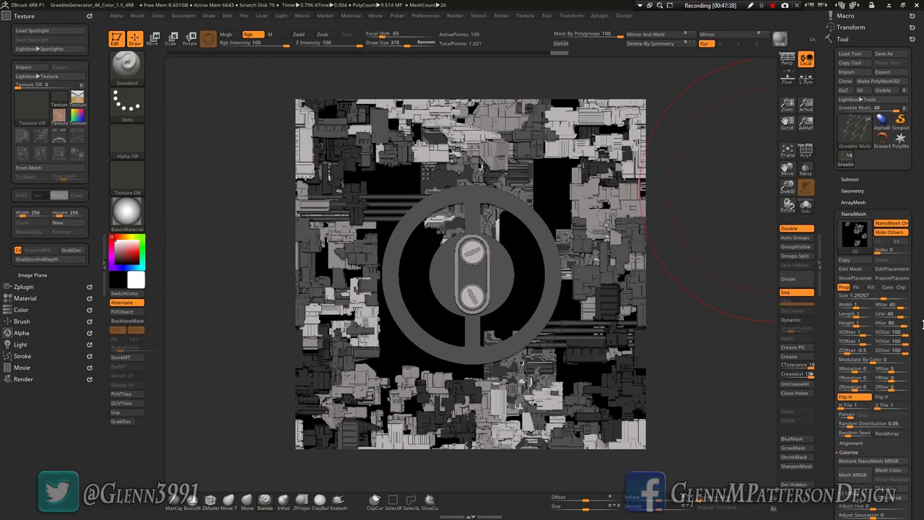
click(846, 16)
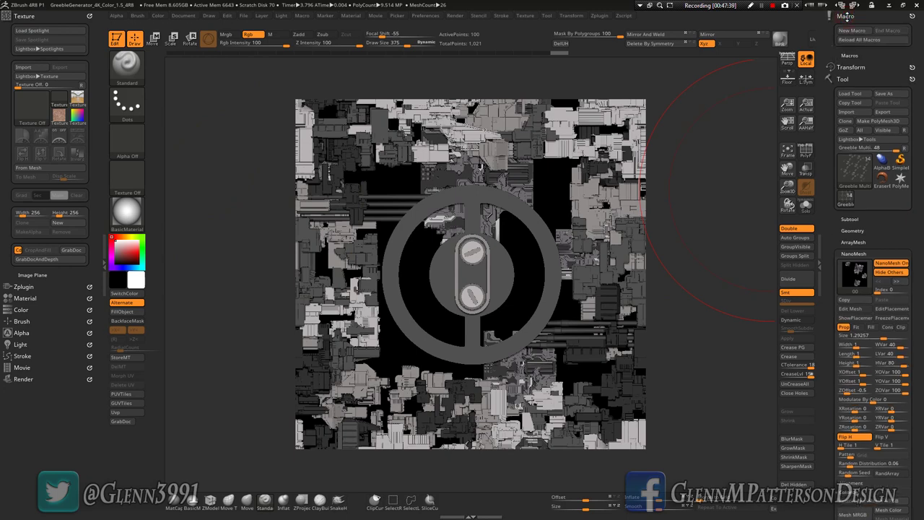
click(850, 56)
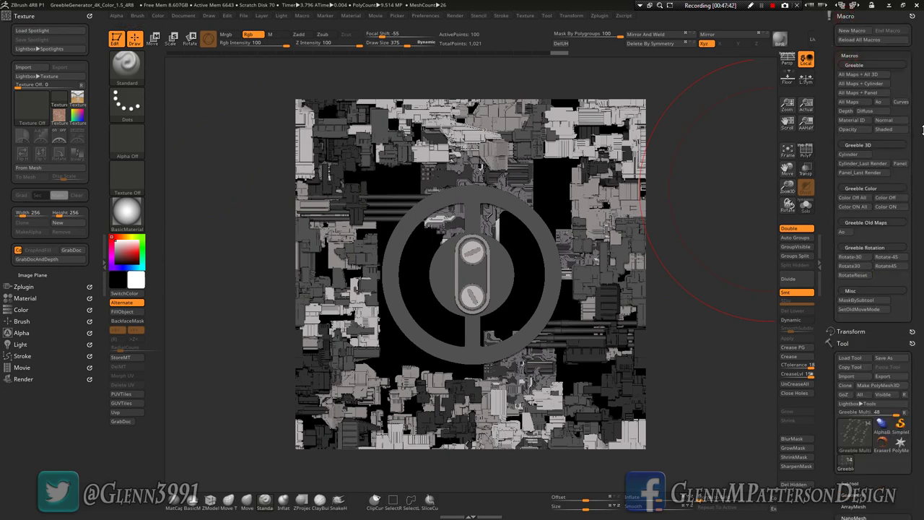
click(864, 74)
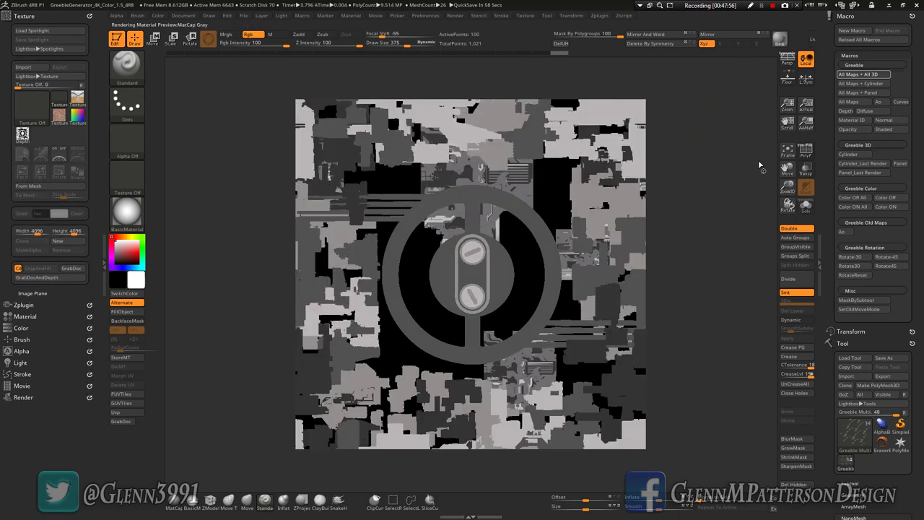
key(F9)
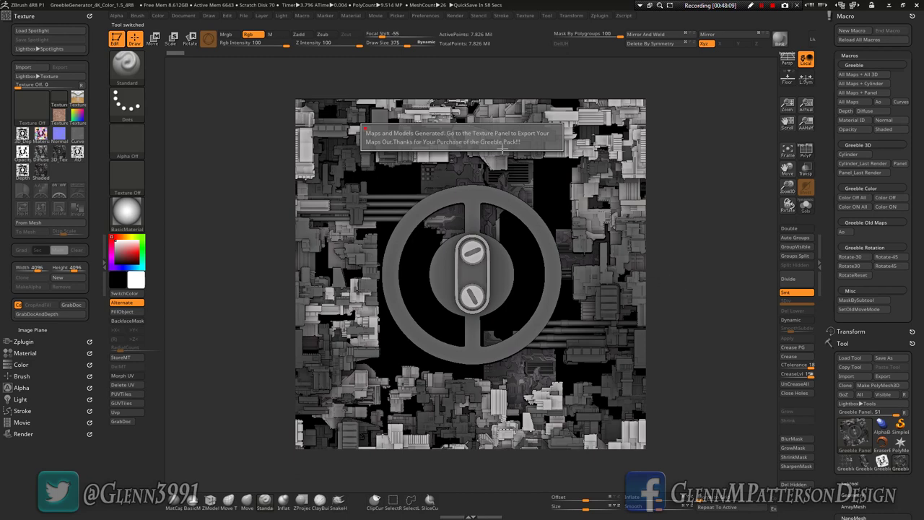
key(Escape)
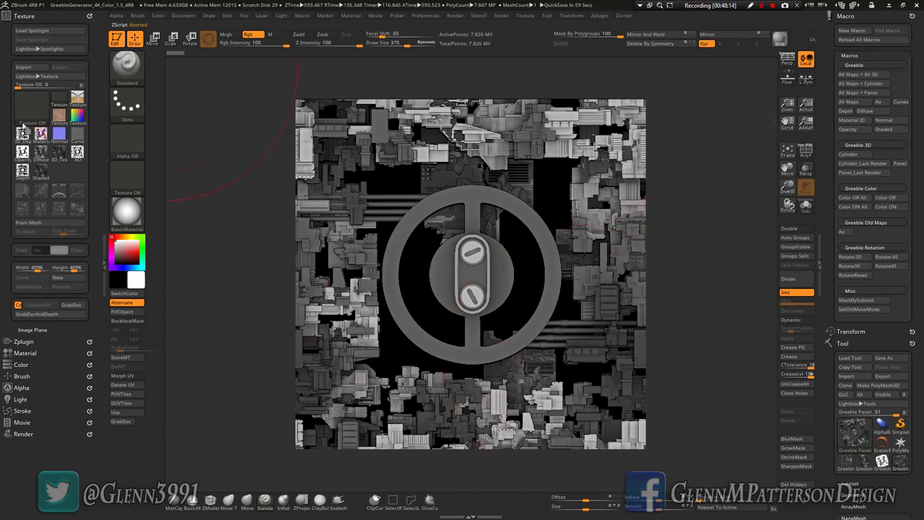
Preview the generated texture maps, including the Curve, AO, 3D texture, Diffuse and Shaded maps
mouse_move(23, 134)
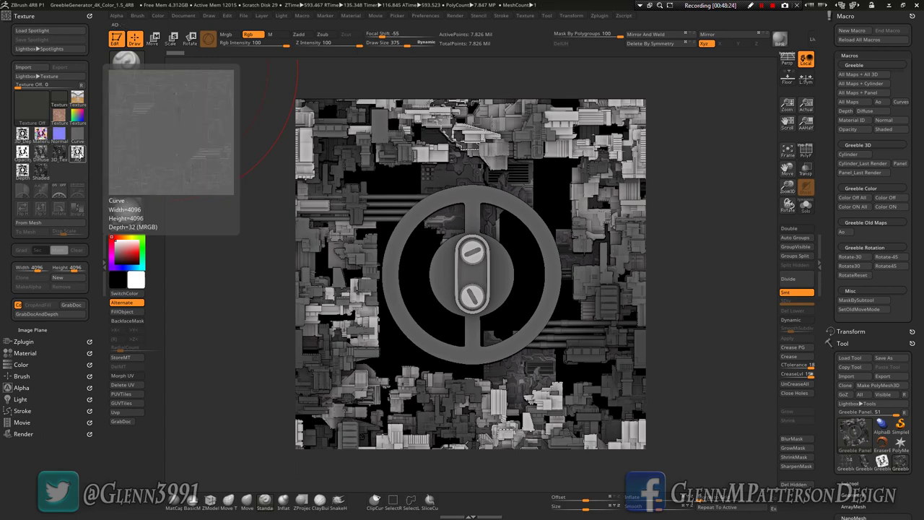
mouse_move(77, 152)
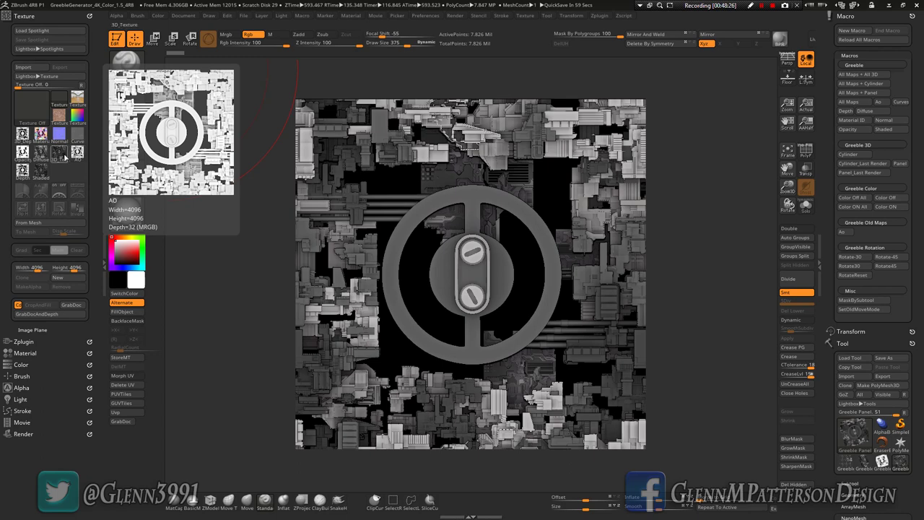
mouse_move(44, 159)
mouse_move(40, 177)
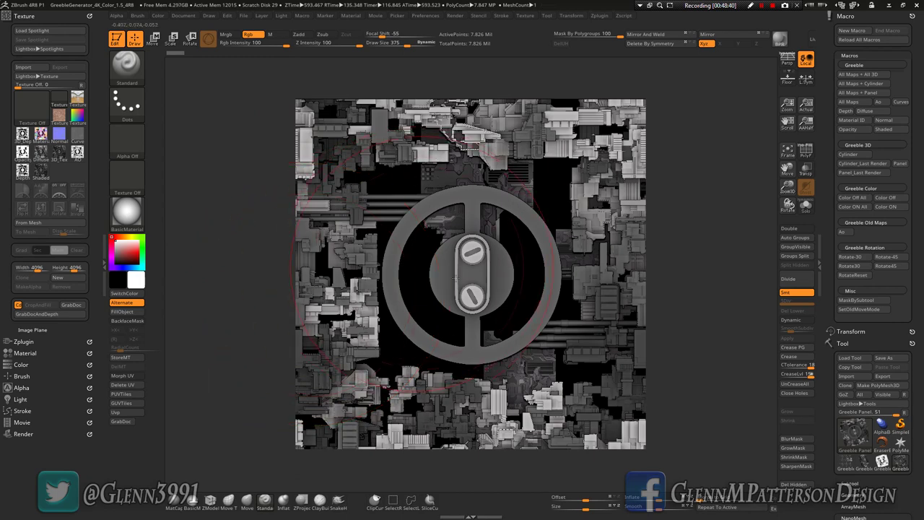
Frame the generated Greeble Panel in the canvas and examine its 3D relief from several angles
click(806, 124)
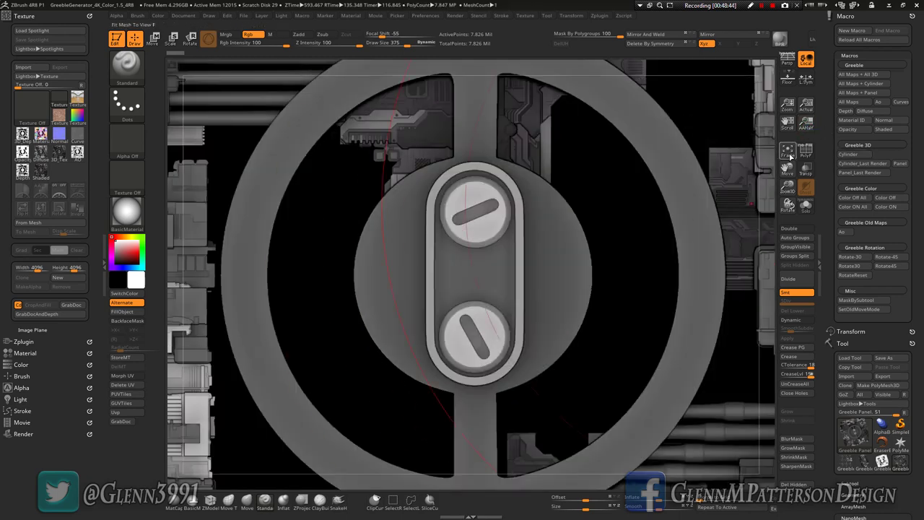
click(789, 153)
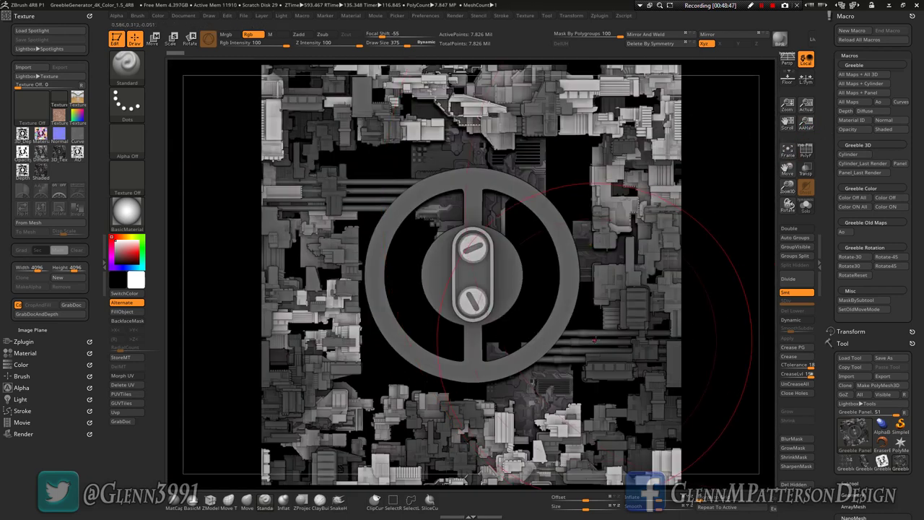
right_drag(598, 340, 572, 350)
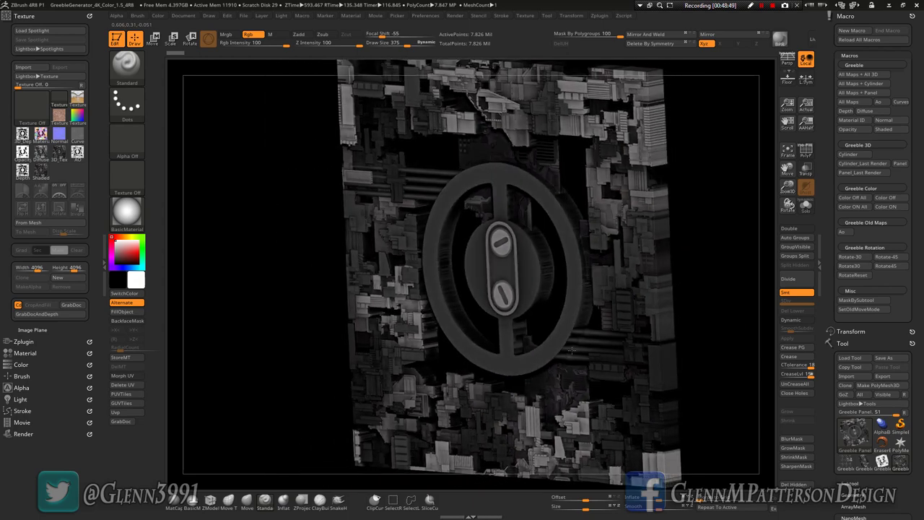
drag(571, 351, 635, 276)
drag(617, 313, 766, 252)
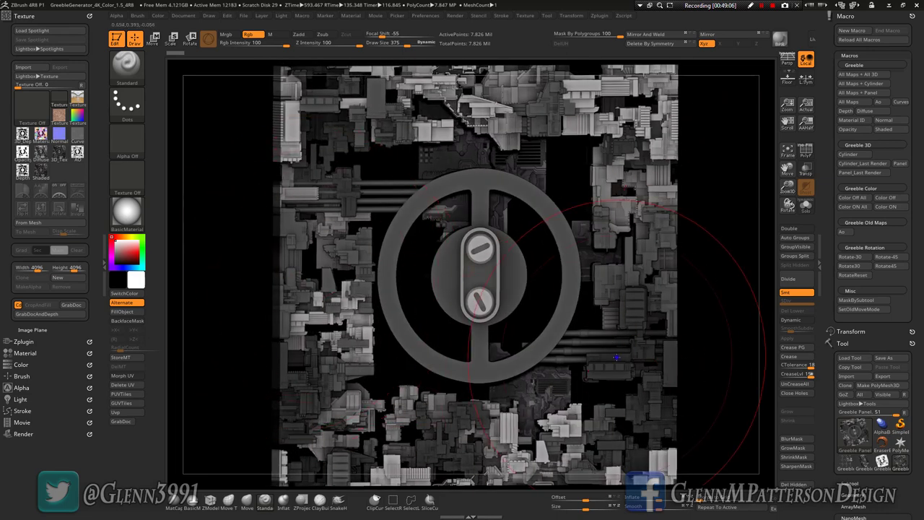
right_drag(617, 357, 611, 338)
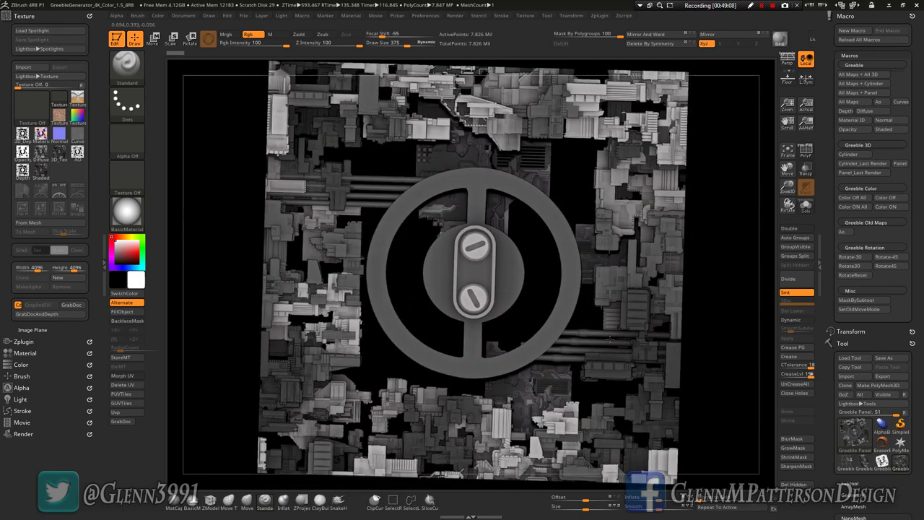
drag(609, 338, 684, 255)
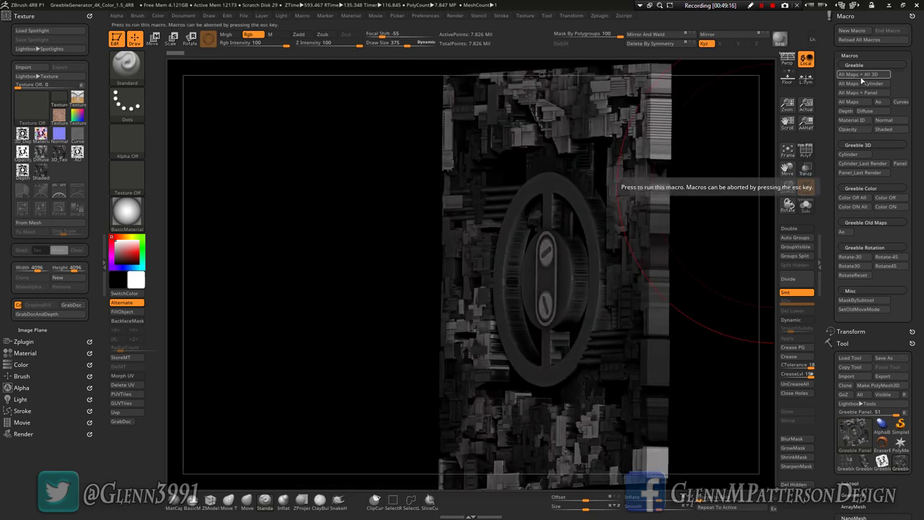
click(861, 75)
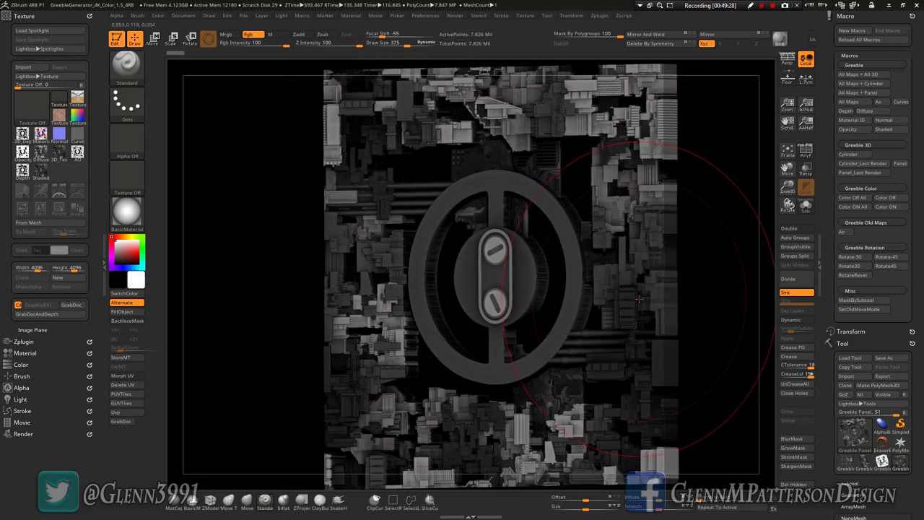
Pick the Greeble Cylinder mesh for the Standard brush and make the Greeble Cylinder the active tool
key(m)
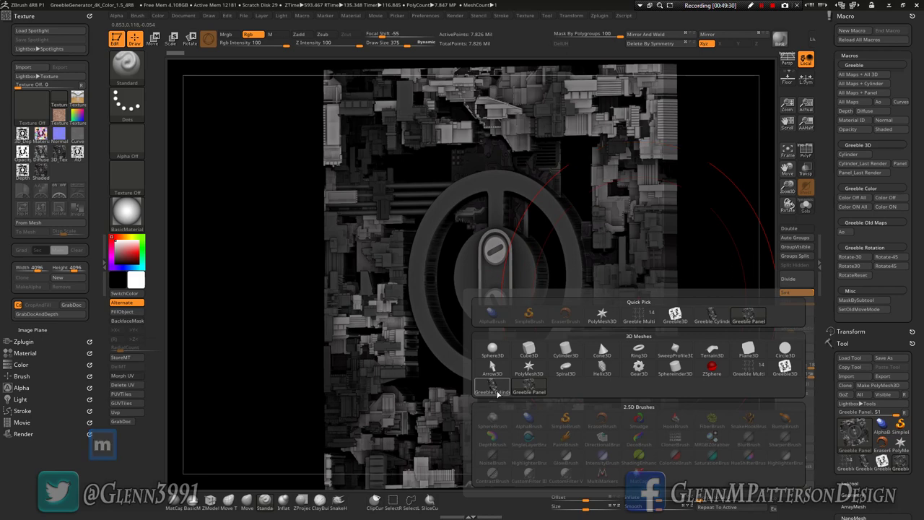
click(497, 393)
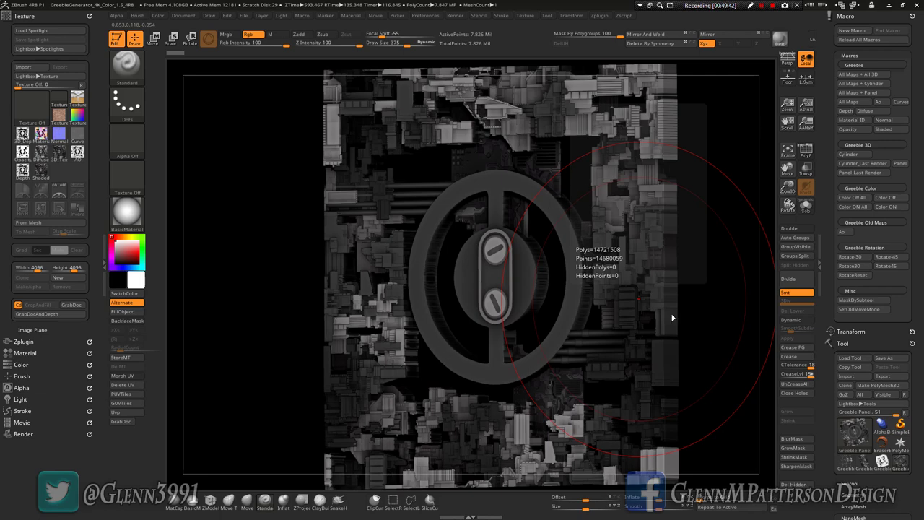
key(1)
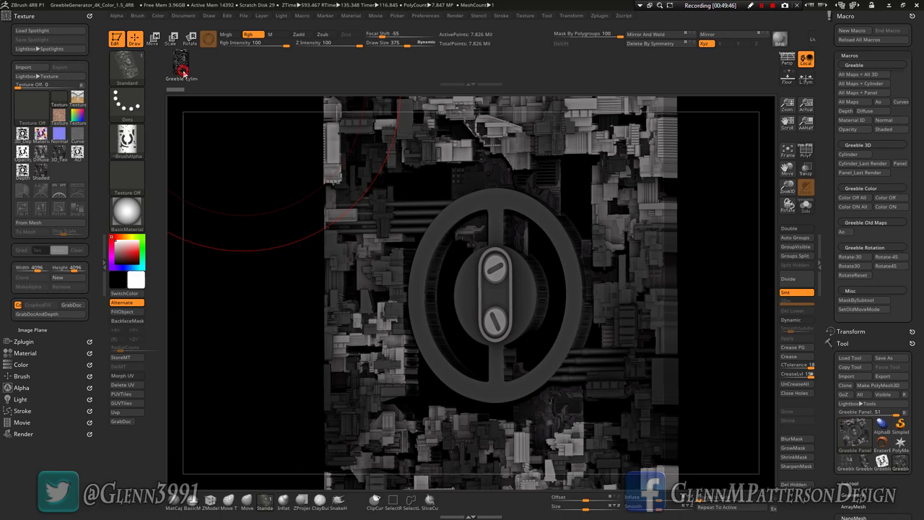
right_drag(522, 364, 548, 363)
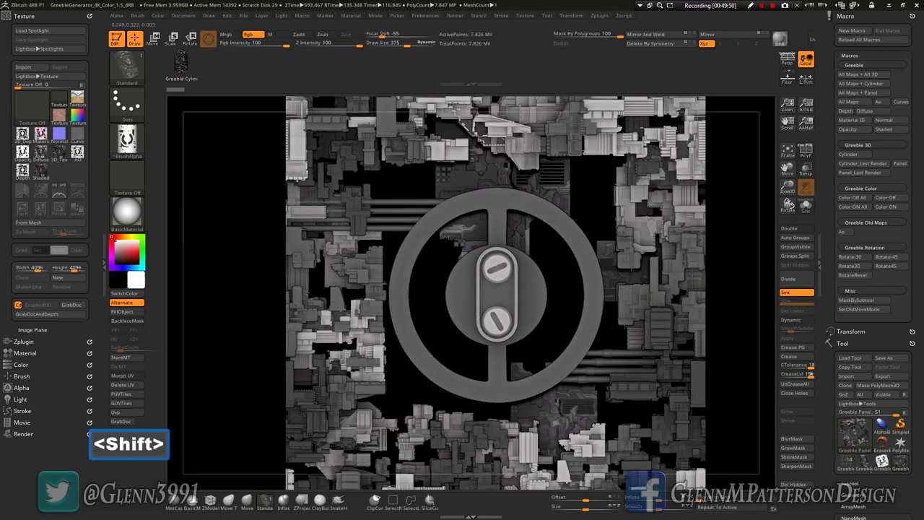
click(864, 468)
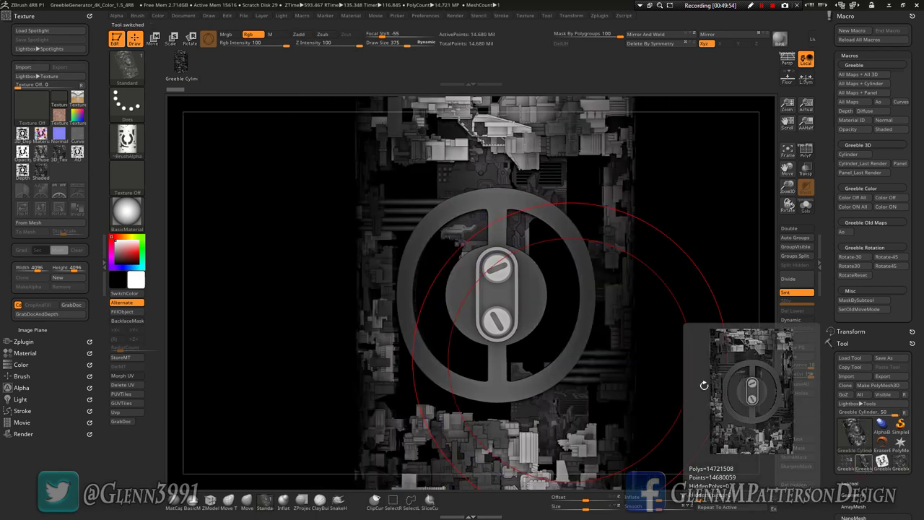
Examine the Greeble Cylinder from all sides, including the greebles and ring wrapped around its surface
right_drag(506, 320, 489, 359)
drag(489, 360, 503, 348)
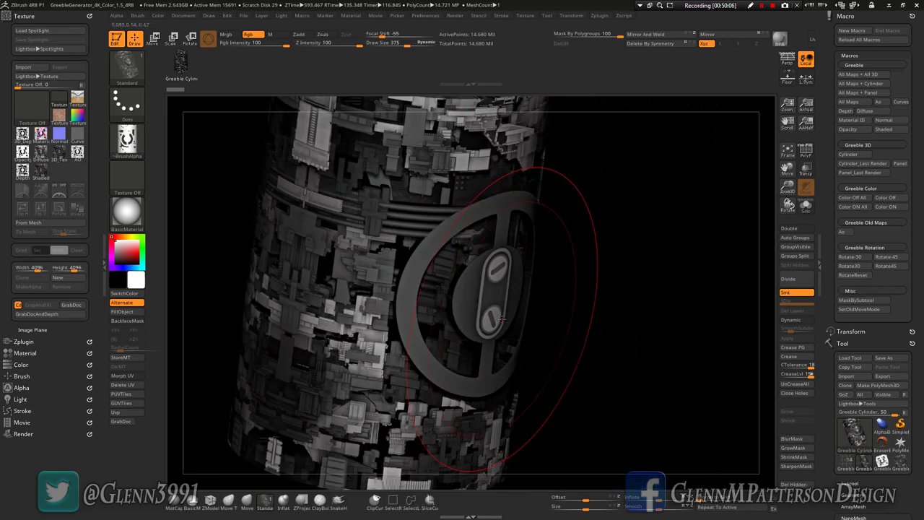
drag(493, 312, 537, 330)
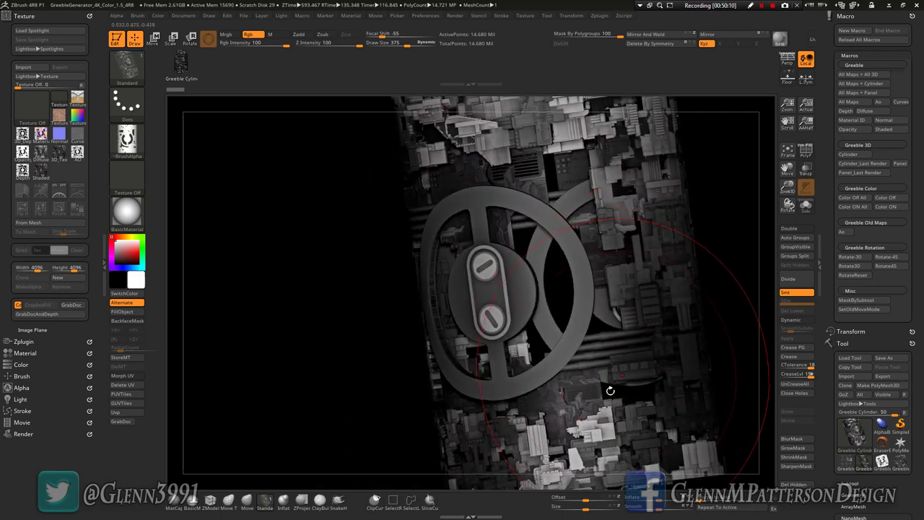
drag(522, 418, 571, 422)
drag(575, 464, 541, 421)
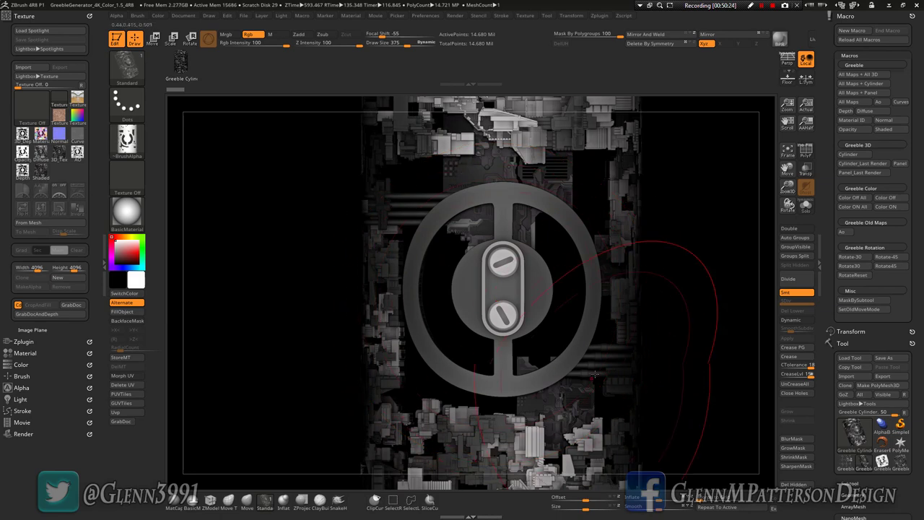
drag(676, 377, 592, 363)
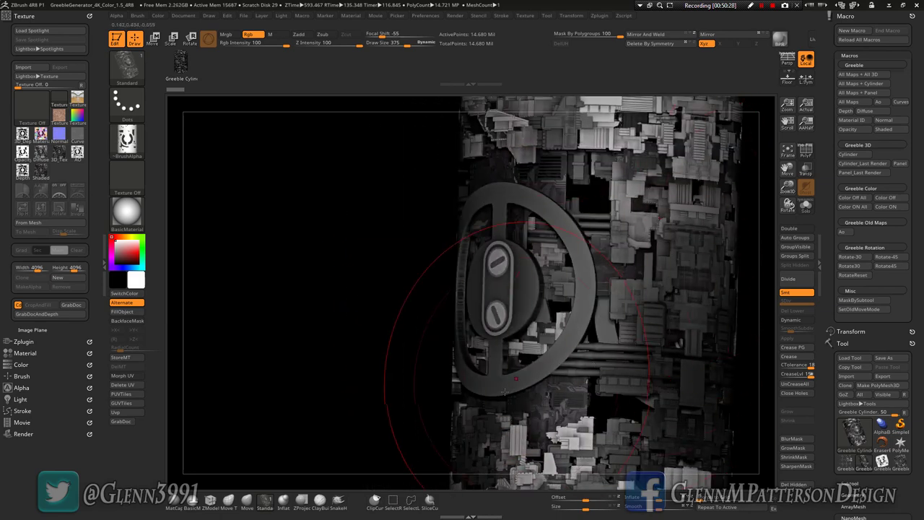
drag(433, 434, 509, 447)
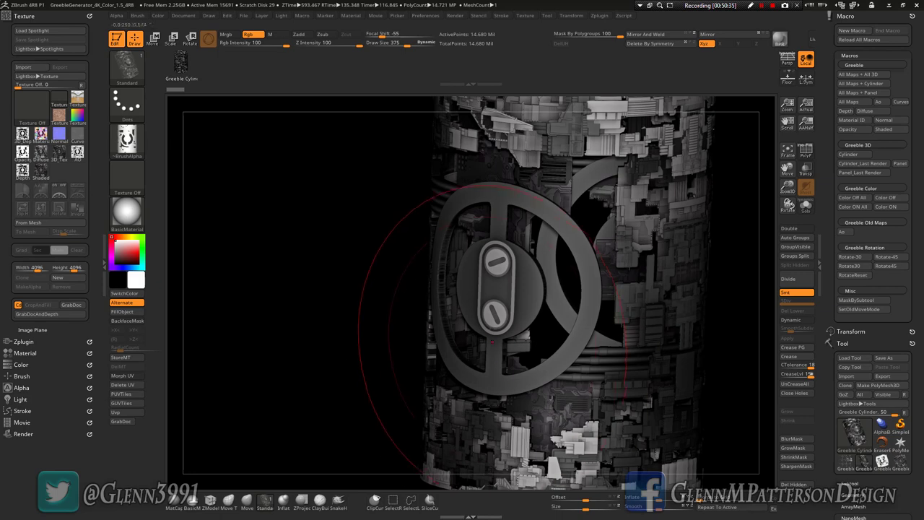